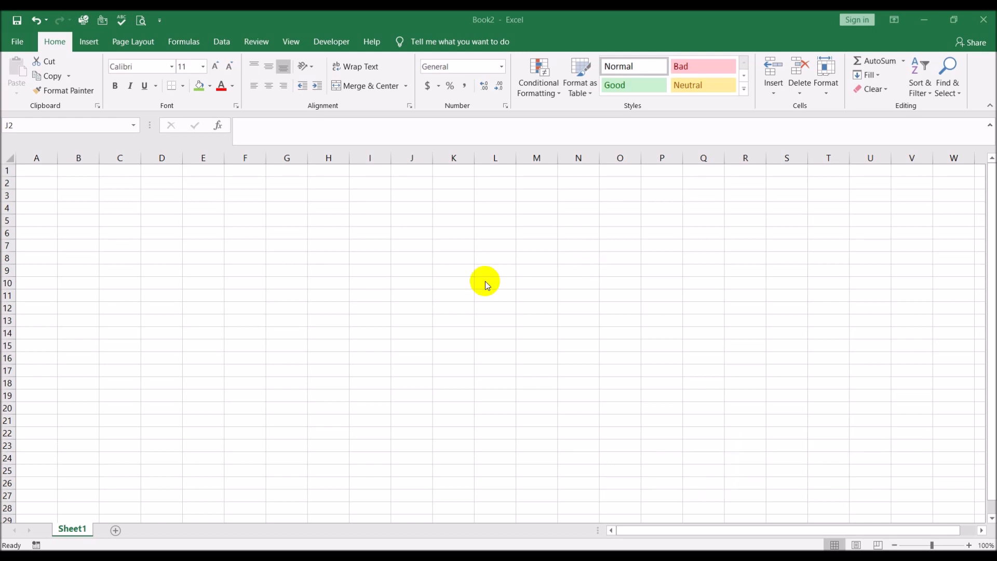
# - Apply all borders to the cell range B1:H2
pyautogui.click(91, 174)
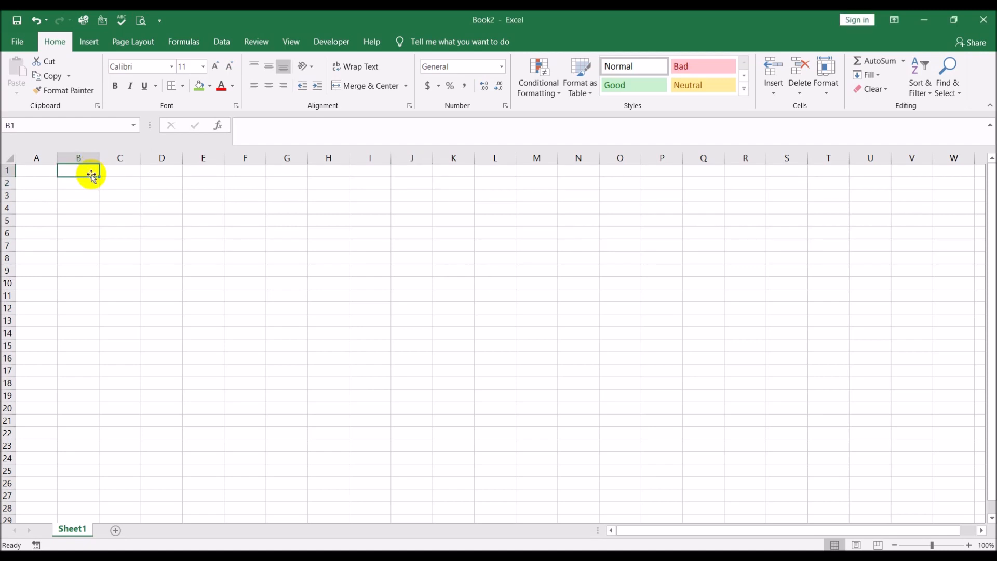
pyautogui.hotkey('shift', 'Right')
pyautogui.hotkey('shift', 'Right')
pyautogui.hotkey('shift', 'Right')
pyautogui.hotkey('shift', 'Right')
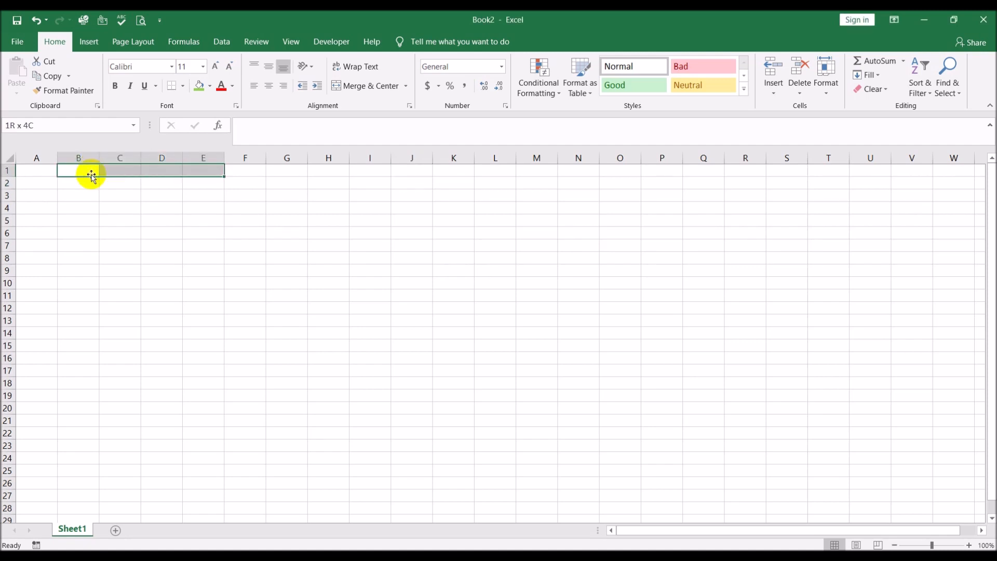
pyautogui.hotkey('shift', 'Right')
pyautogui.hotkey('shift', 'Right')
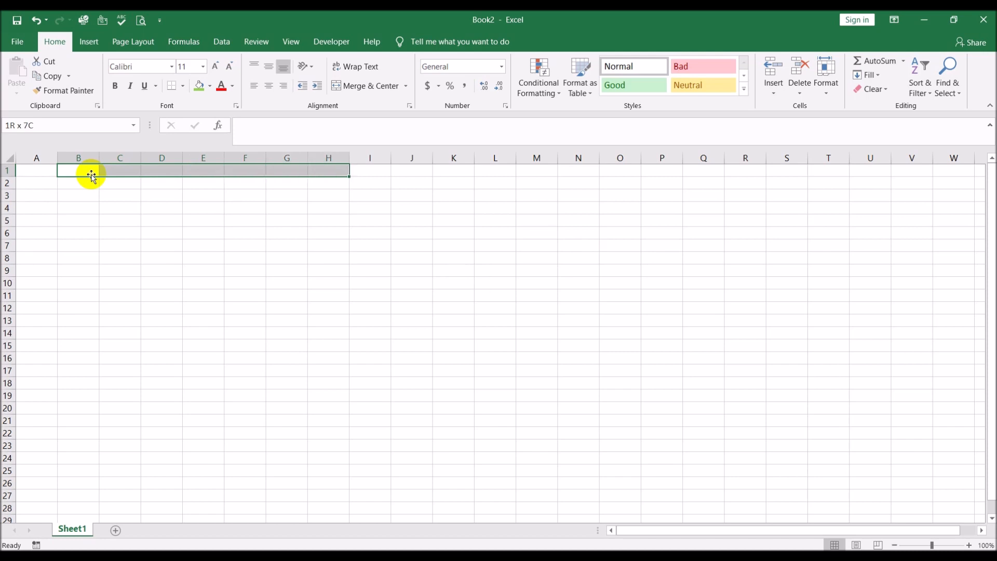
pyautogui.hotkey('shift', 'Down')
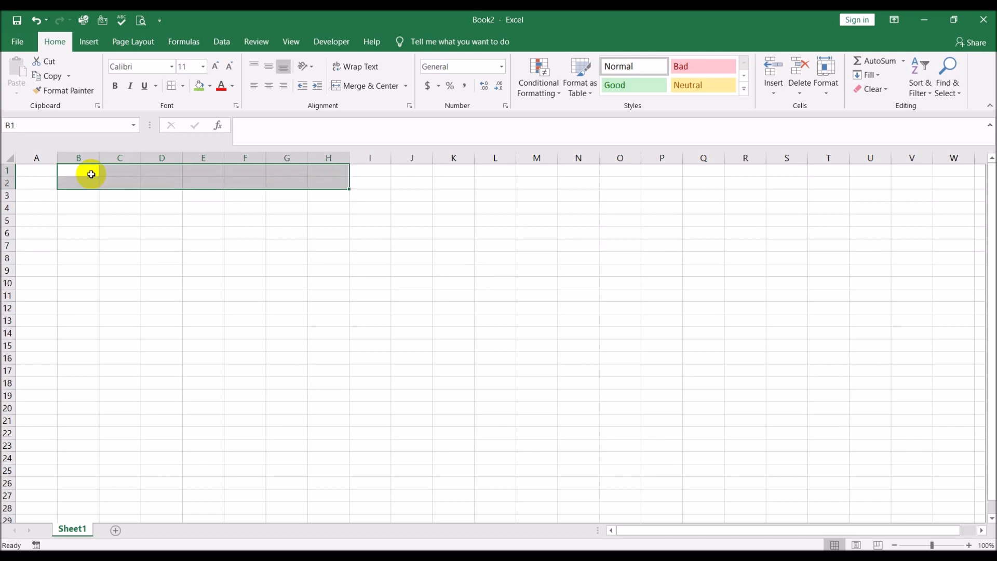
pyautogui.click(183, 85)
pyautogui.click(175, 197)
# - Enter the weekday headings SUN, MON, TUE, WED, THU, FRI and SAT in cells B1 to H1
pyautogui.click(83, 170)
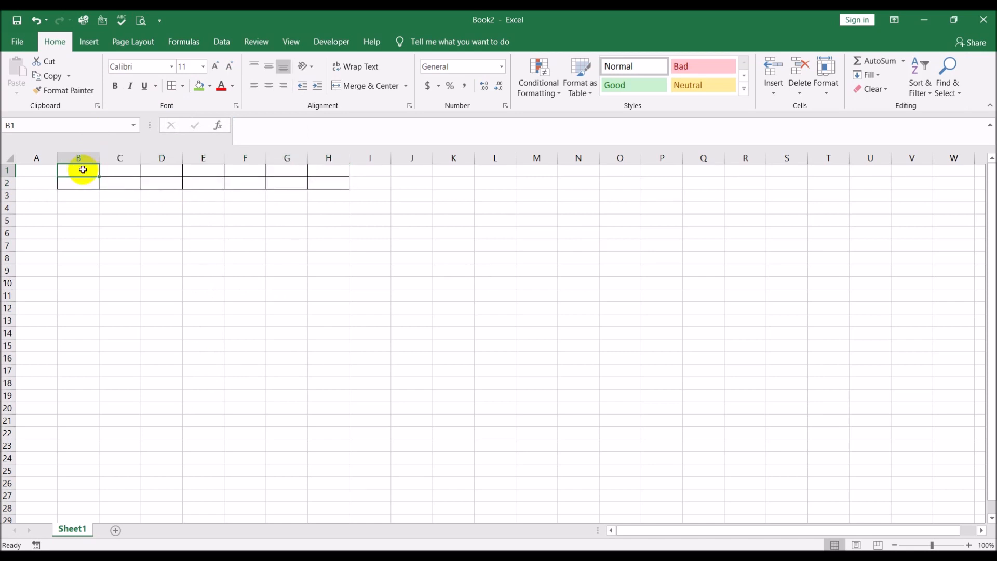
pyautogui.write('SUN')
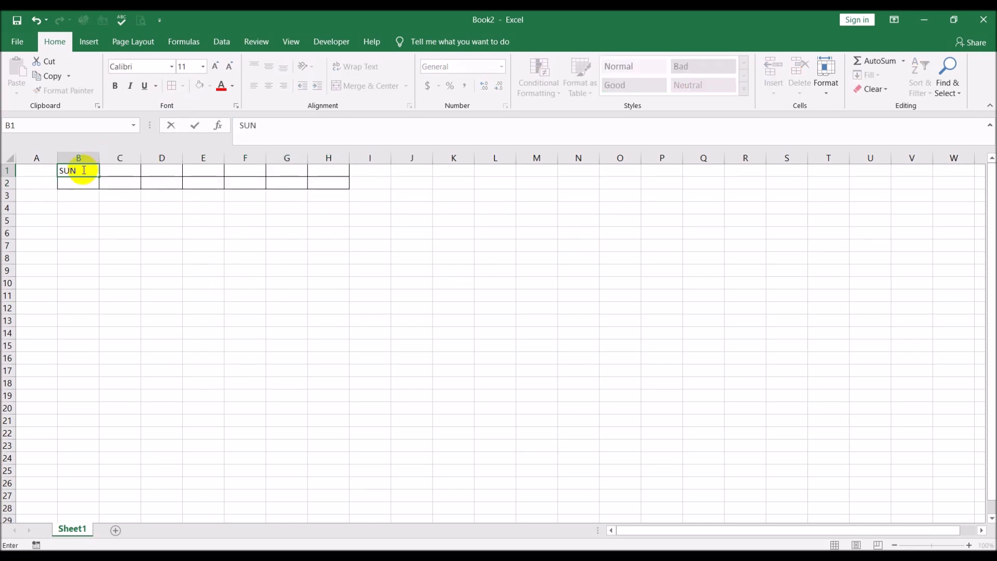
pyautogui.press('Tab')
pyautogui.write('MON')
pyautogui.press('Tab')
pyautogui.write('TUE')
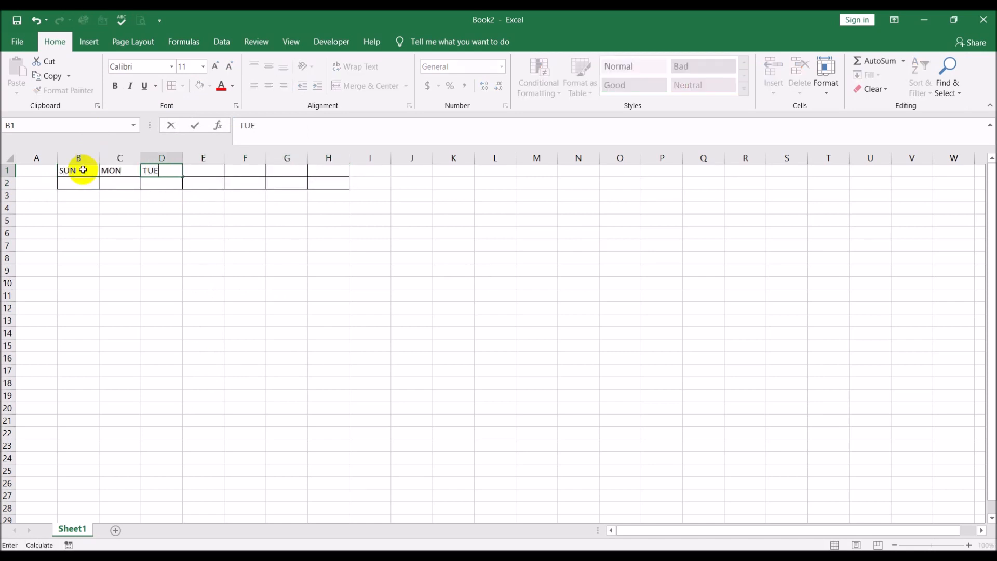
pyautogui.press('Tab')
pyautogui.write('WE')
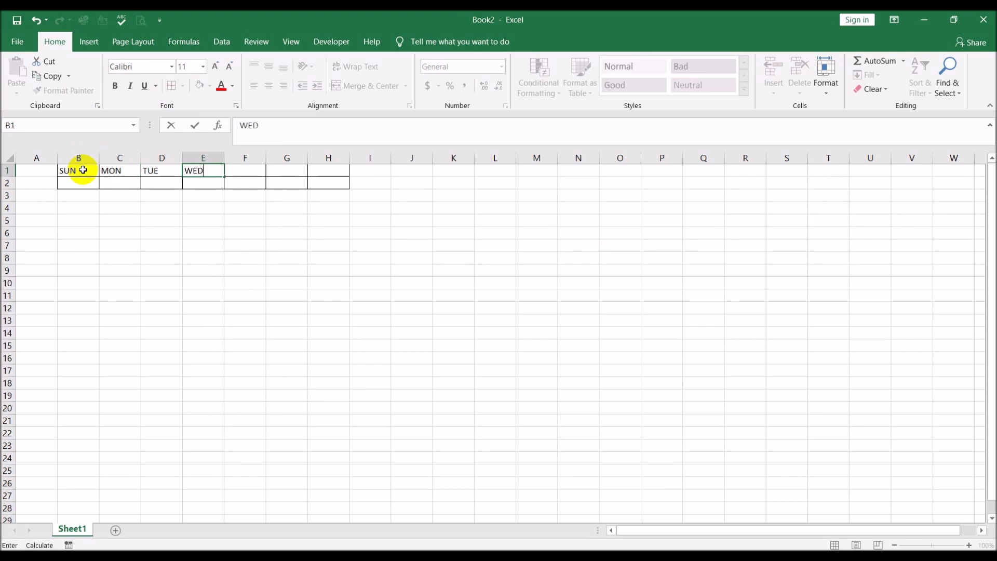
pyautogui.write('D')
pyautogui.press('Tab')
pyautogui.write('THU')
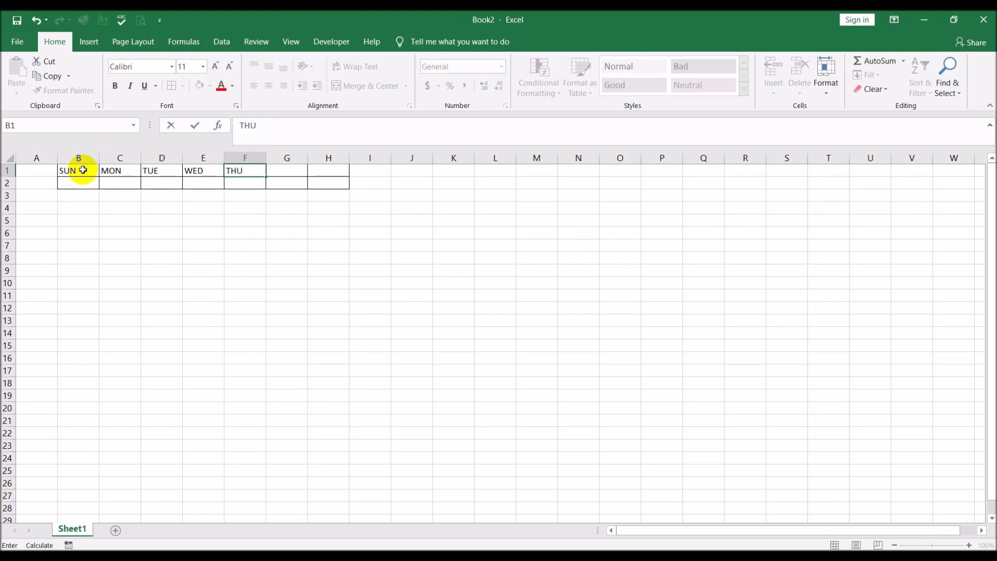
pyautogui.press('Tab')
pyautogui.write('FR')
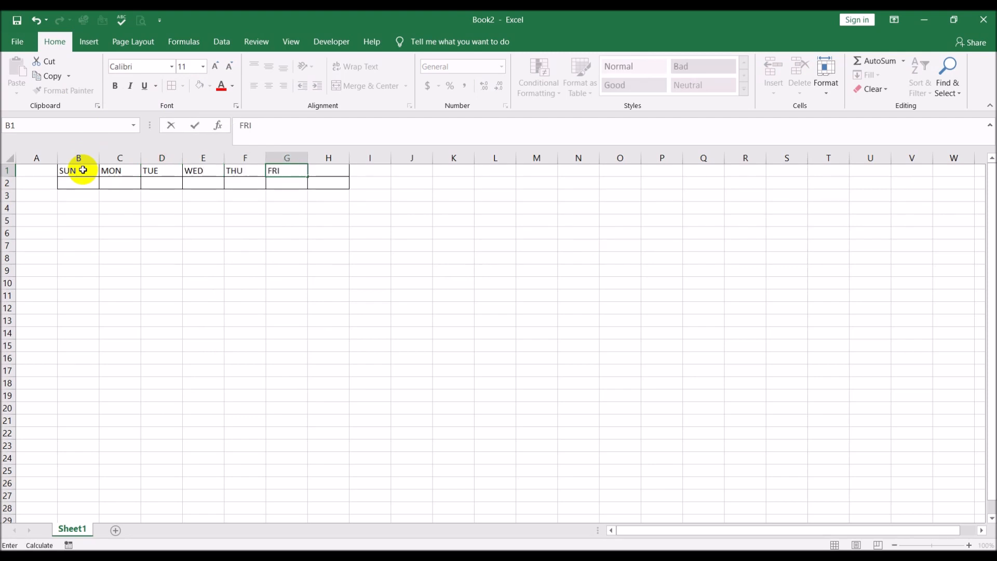
pyautogui.write('I')
pyautogui.press('Tab')
pyautogui.write('SAT')
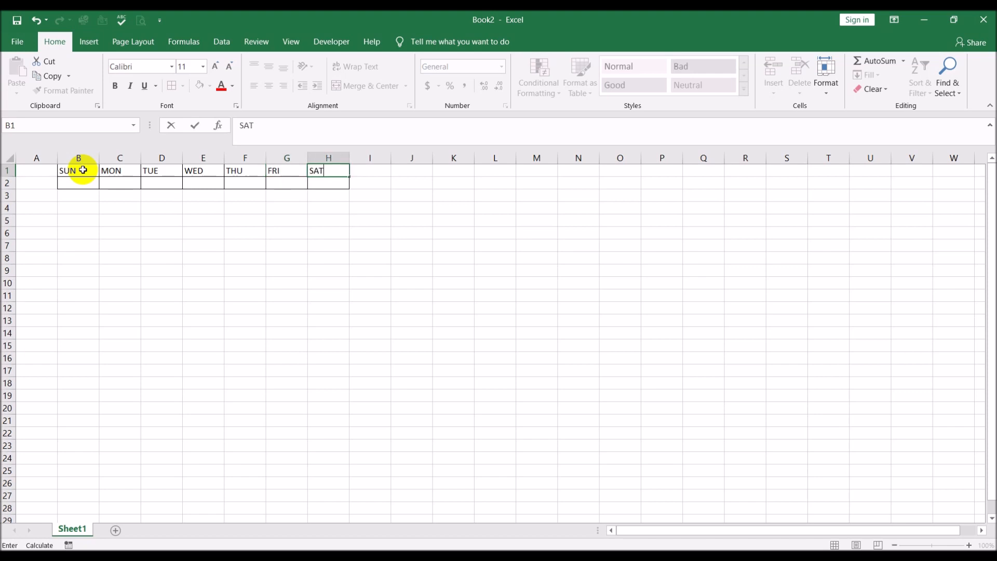
# - Centre the contents of the entire sheet both vertically and horizontally
pyautogui.click(10, 156)
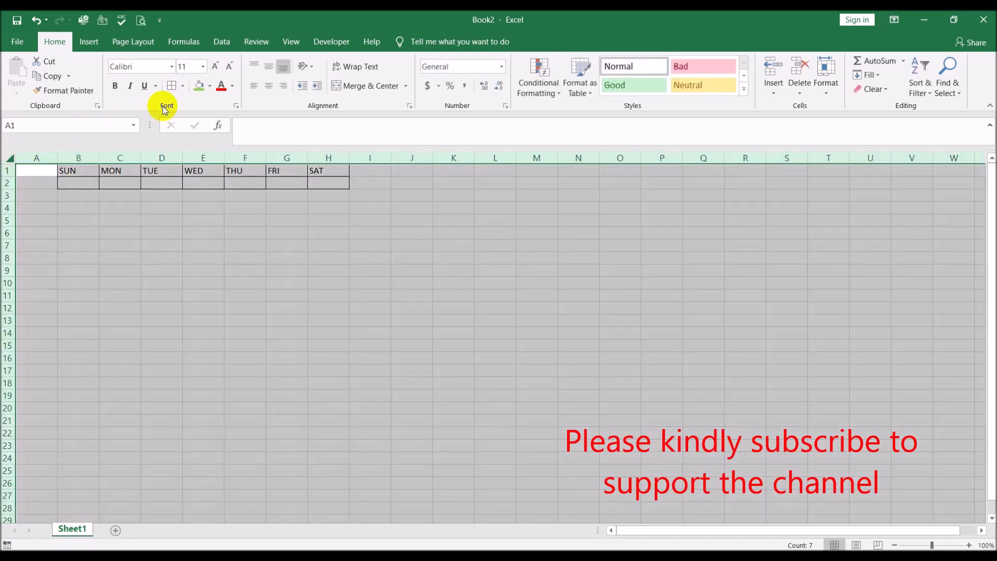
pyautogui.click(268, 66)
pyautogui.click(268, 85)
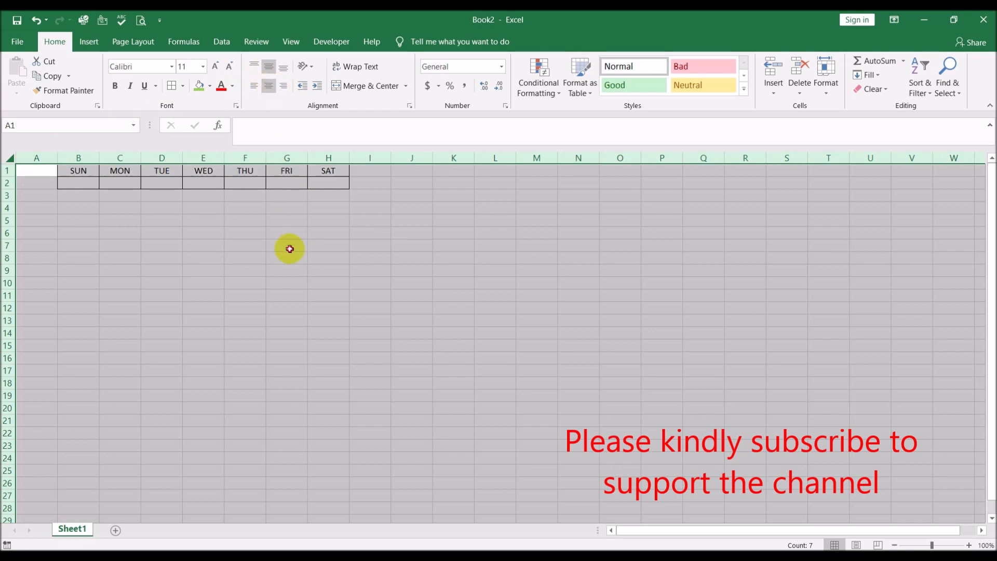
pyautogui.click(290, 249)
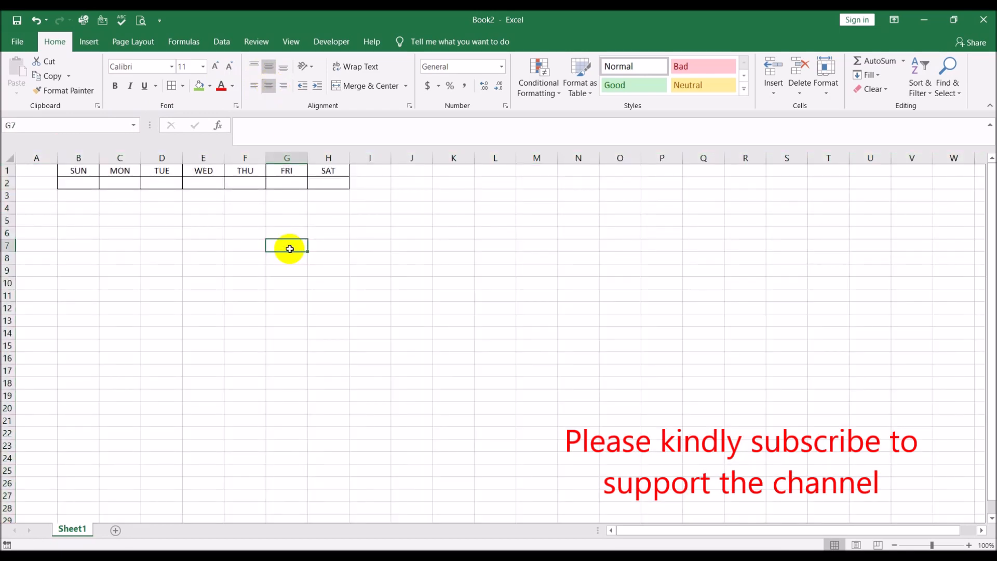
# - Fill the weekday headings B1:H1 with yellow and the row beneath, B2:H2, with light green
pyautogui.moveTo(82, 171); pyautogui.dragTo(312, 173)
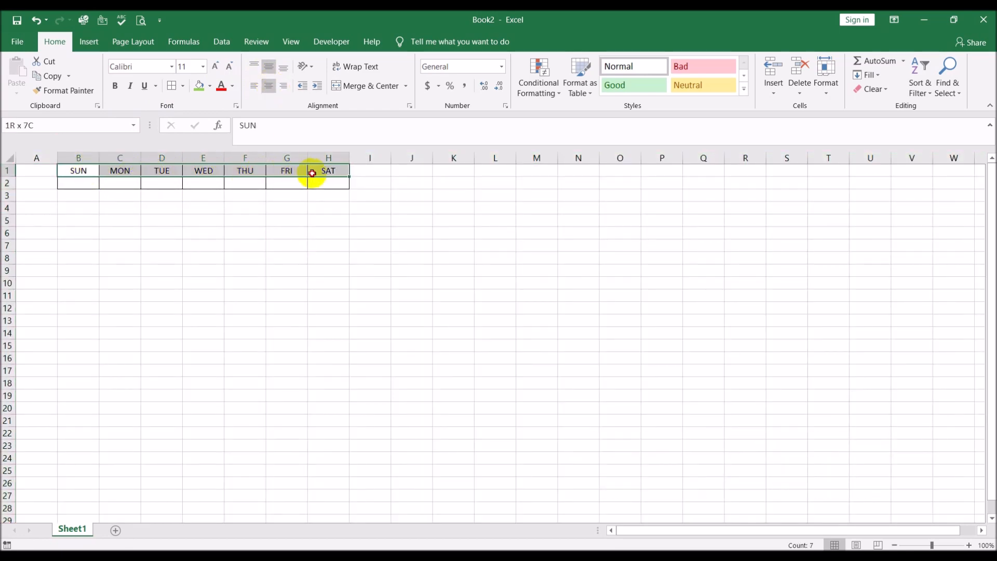
pyautogui.click(209, 86)
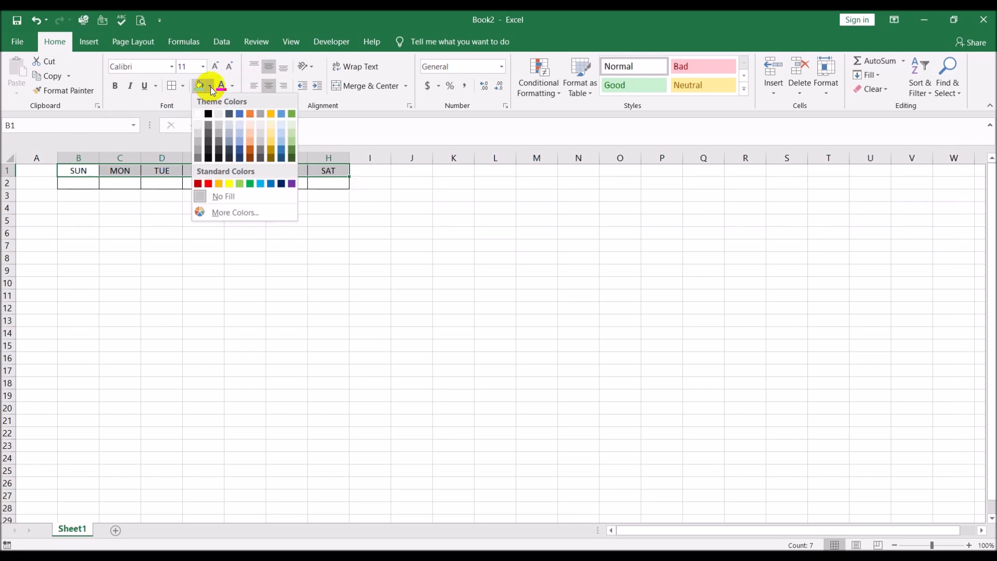
pyautogui.click(229, 183)
pyautogui.moveTo(80, 182); pyautogui.dragTo(323, 182)
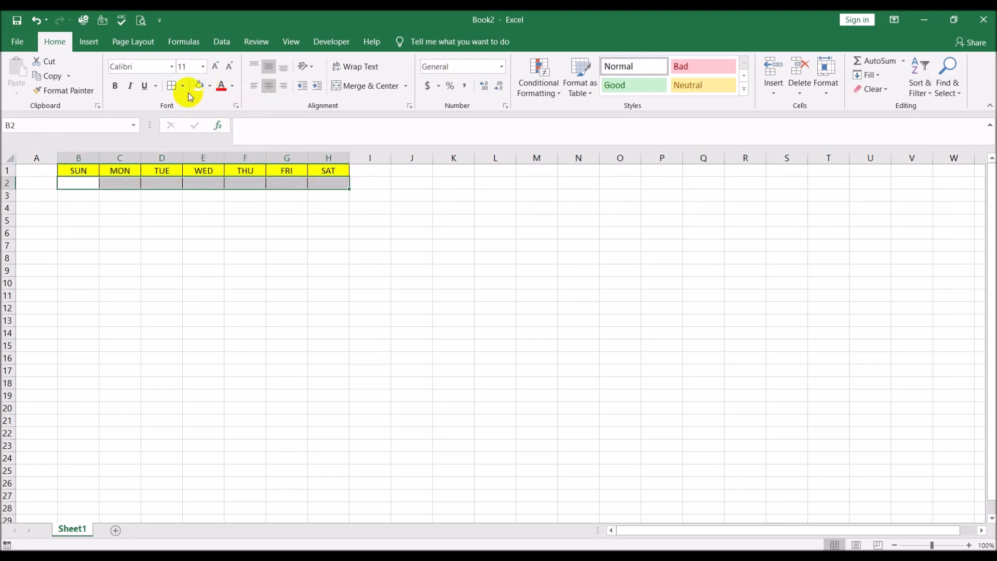
pyautogui.click(211, 85)
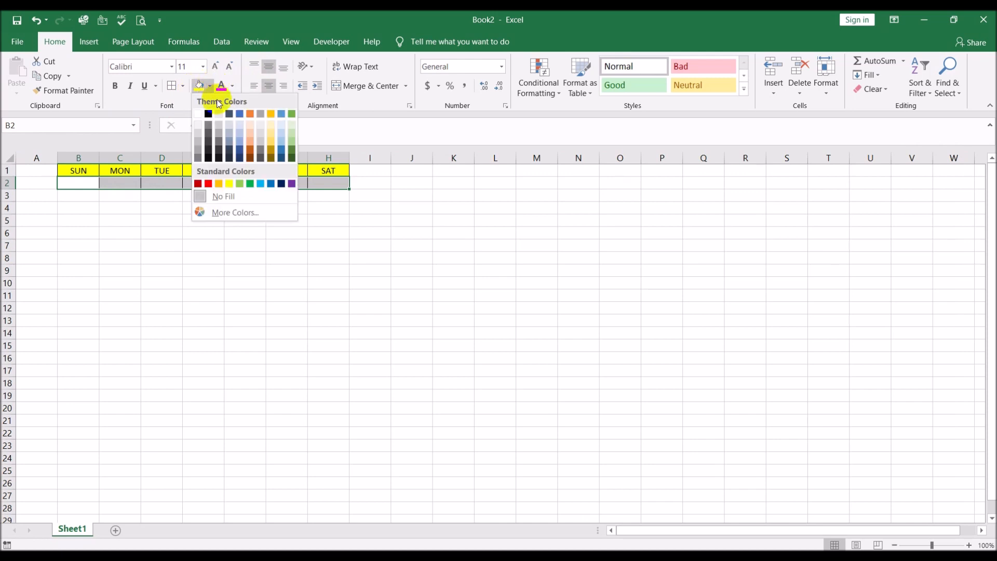
pyautogui.click(238, 185)
# - Give the range B1:H2 a thick outer border on all four sides
pyautogui.moveTo(80, 170); pyautogui.dragTo(334, 179)
pyautogui.rightClick(336, 179)
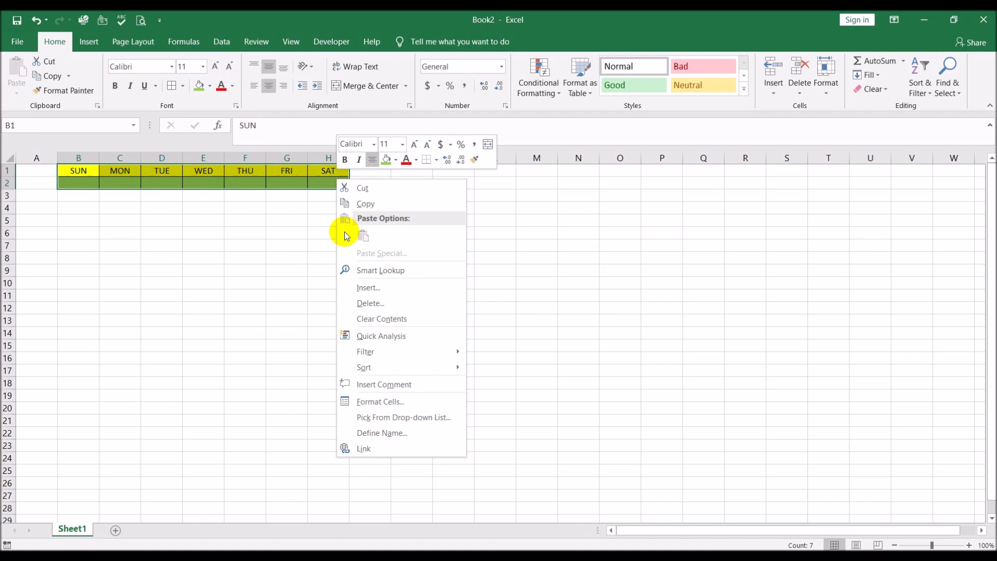
pyautogui.click(389, 401)
pyautogui.click(292, 366)
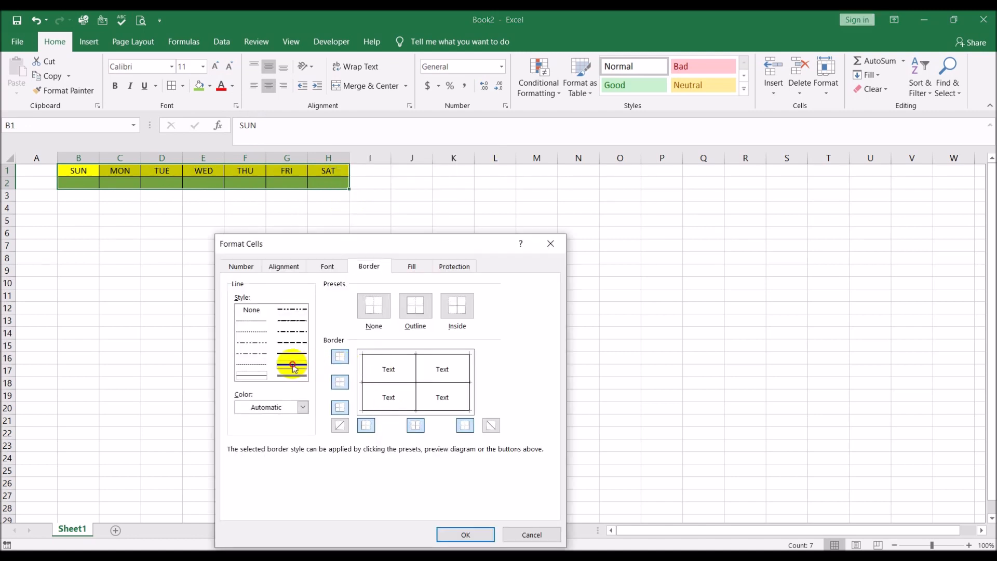
pyautogui.click(366, 425)
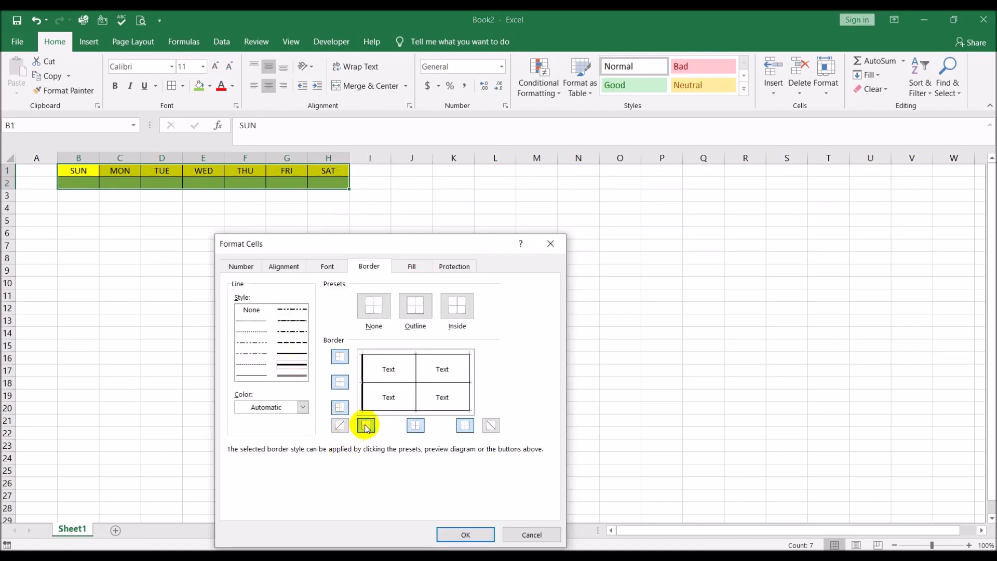
pyautogui.click(339, 407)
pyautogui.click(339, 356)
pyautogui.click(465, 425)
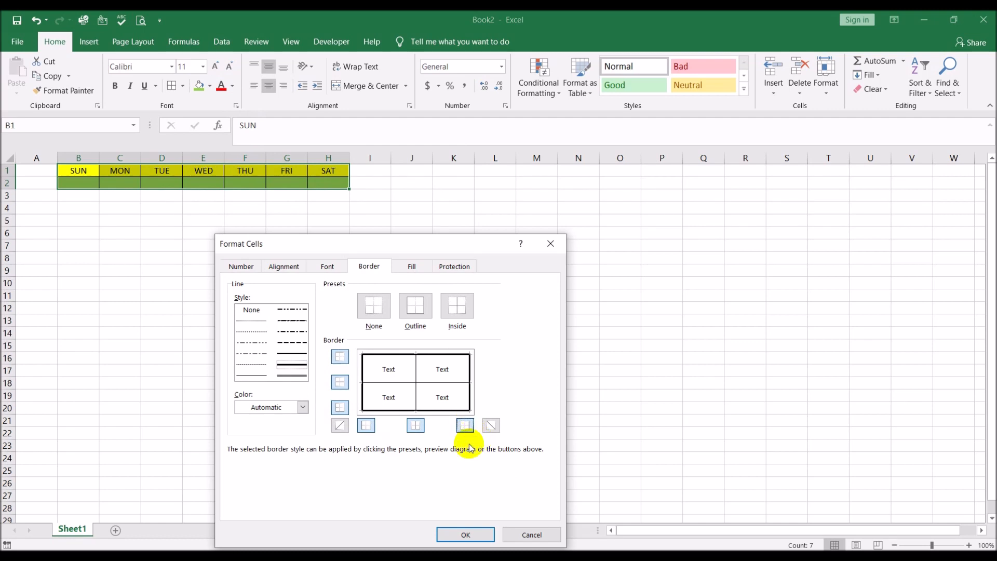
pyautogui.click(469, 534)
pyautogui.click(419, 397)
pyautogui.moveTo(415, 347); pyautogui.dragTo(415, 335)
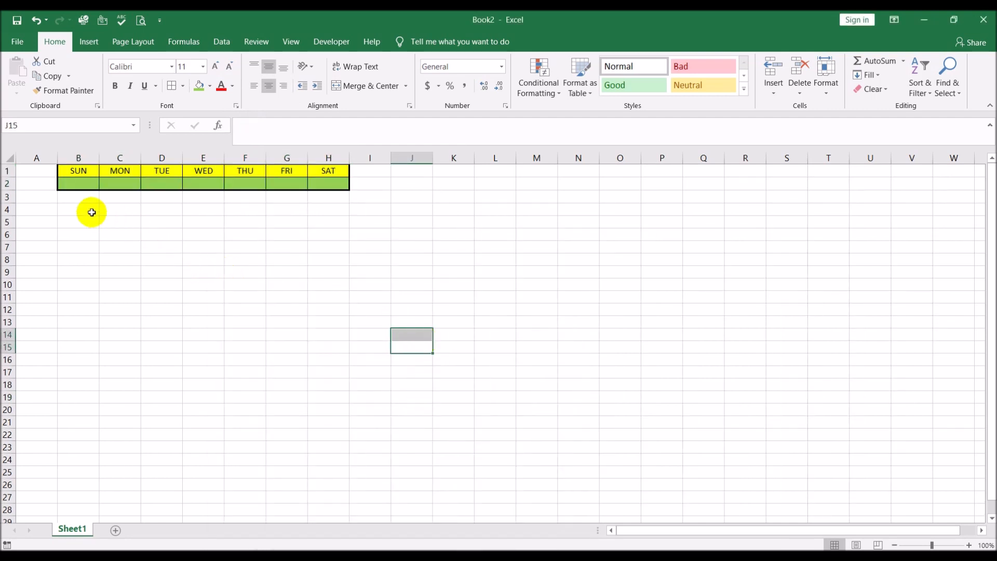
# - Apply all borders to the ten rows below the headings, B3:H12
pyautogui.click(80, 198)
pyautogui.hotkey('shift', 'Down')
pyautogui.hotkey('shift', 'Down')
pyautogui.hotkey('shift', 'Down')
pyautogui.hotkey('shift', 'Down')
pyautogui.hotkey('shift', 'Down')
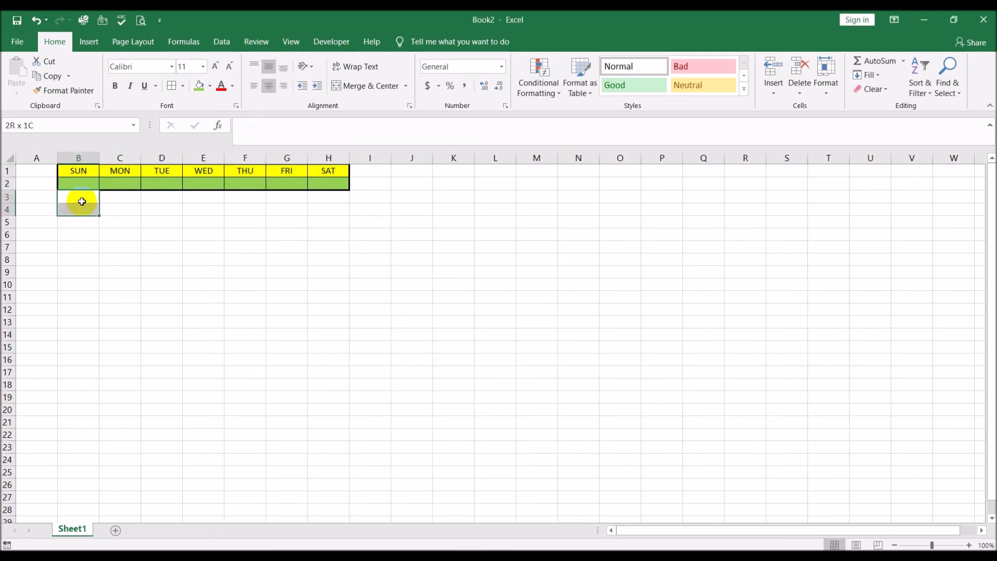
pyautogui.hotkey('shift', 'Down')
pyautogui.hotkey('shift', 'Down')
pyautogui.hotkey('shift', 'Down')
pyautogui.hotkey('shift', 'Down')
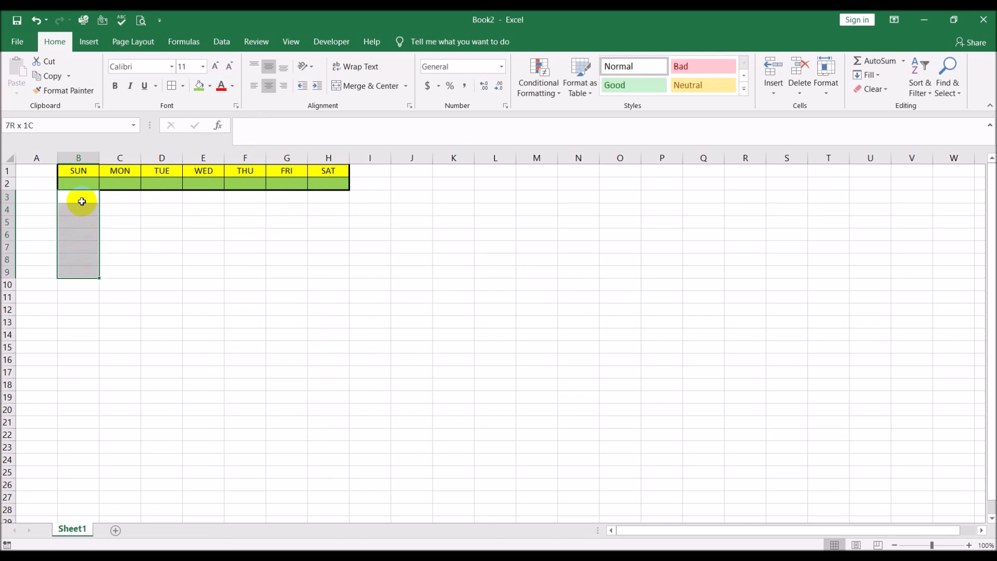
pyautogui.hotkey('shift', 'Right')
pyautogui.hotkey('shift', 'Right')
pyautogui.hotkey('shift', 'Right')
pyautogui.hotkey('shift', 'Right')
pyautogui.hotkey('shift', 'Right')
pyautogui.hotkey('shift', 'Right')
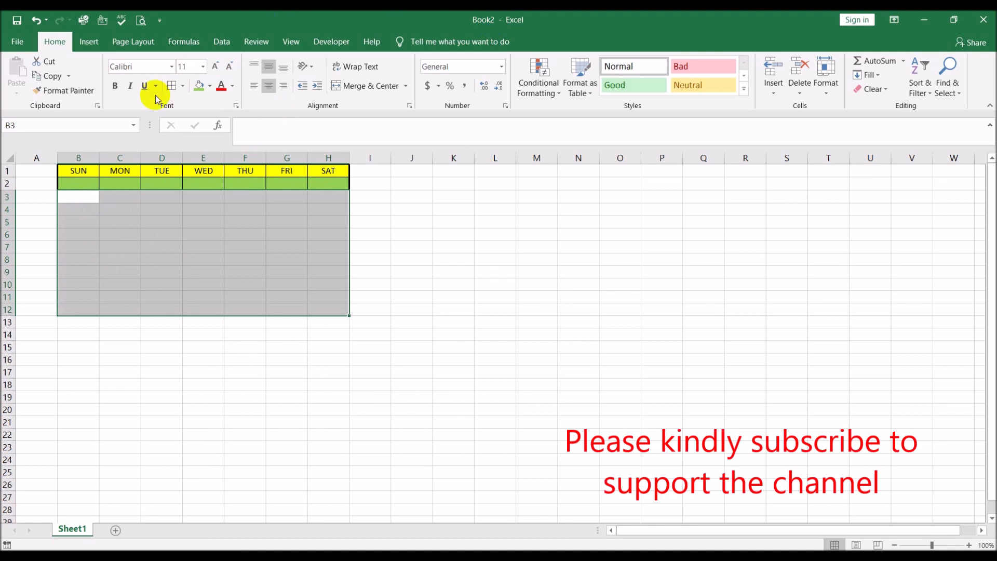
pyautogui.click(171, 86)
pyautogui.click(217, 246)
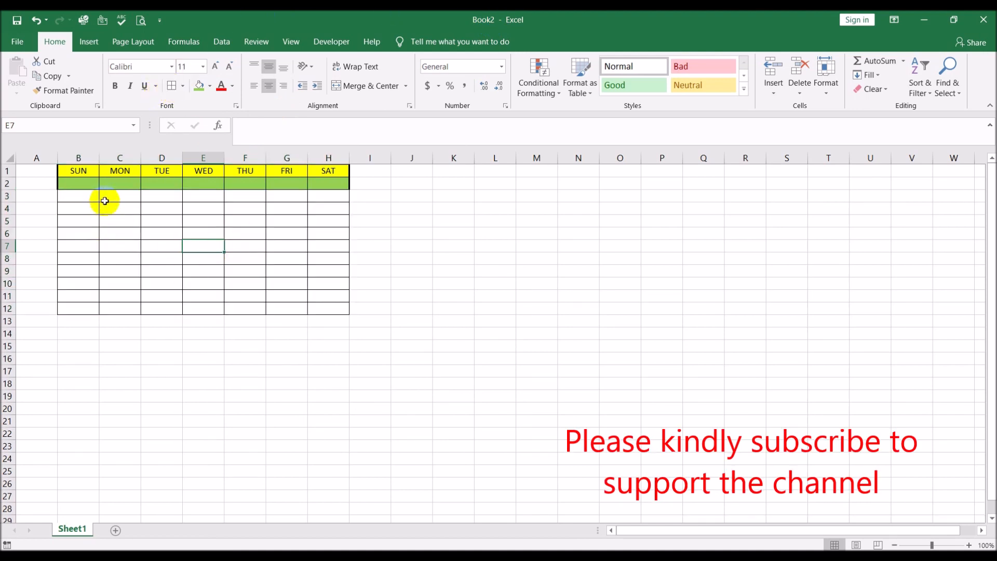
# - Reapply the thick bottom border to the heading block B1:H2
pyautogui.moveTo(83, 171); pyautogui.dragTo(327, 183)
pyautogui.rightClick(327, 183)
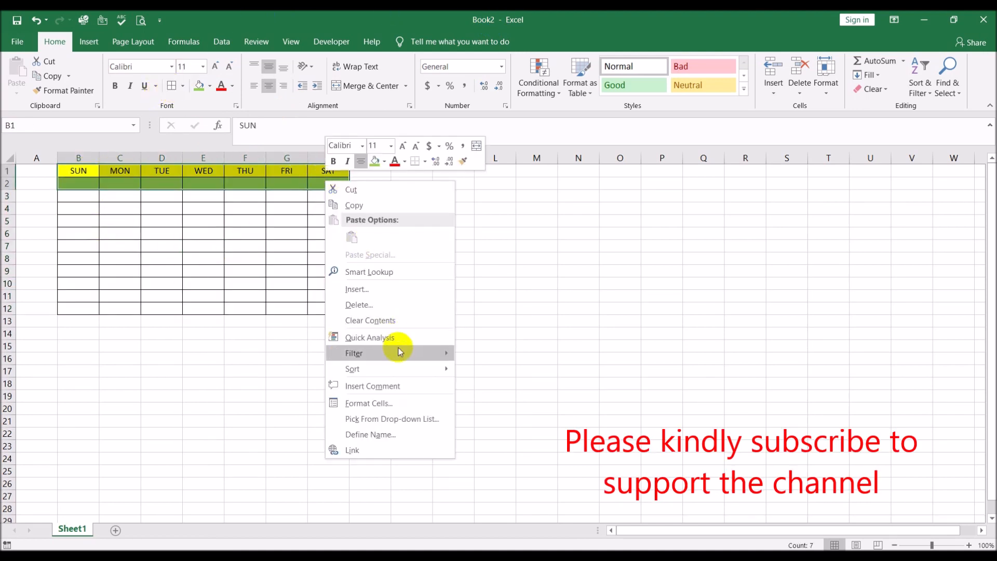
pyautogui.click(368, 402)
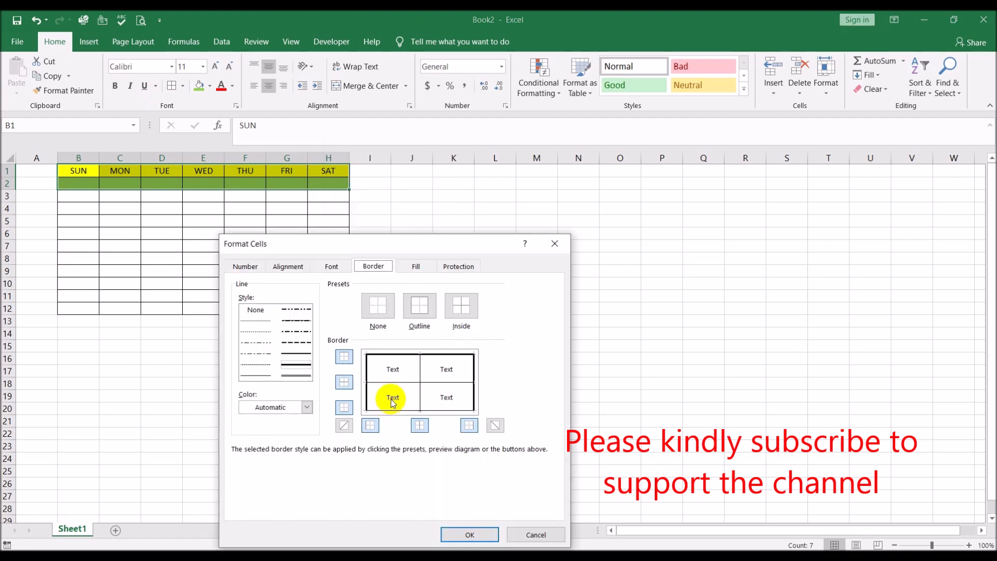
pyautogui.click(345, 408)
pyautogui.click(453, 535)
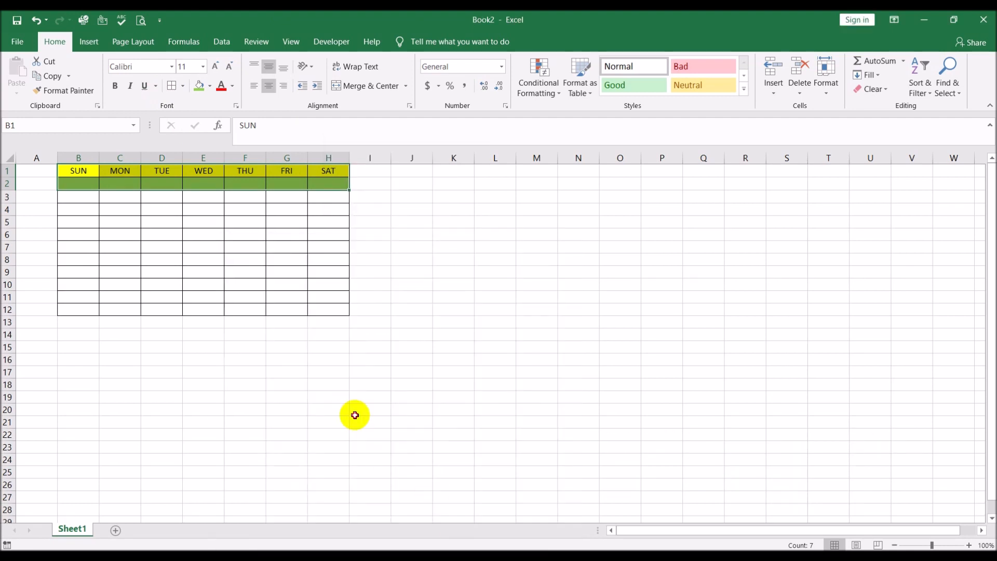
pyautogui.click(358, 412)
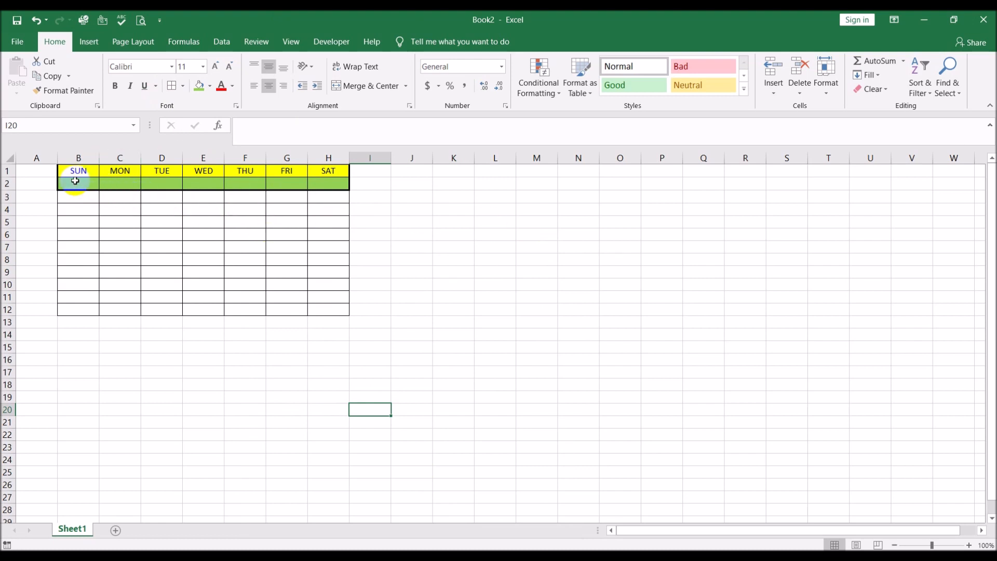
# - Copy rows 1 to 12 and paste them starting at row 14
pyautogui.moveTo(7, 170); pyautogui.dragTo(16, 310)
pyautogui.hotkey('ctrl', 'c')
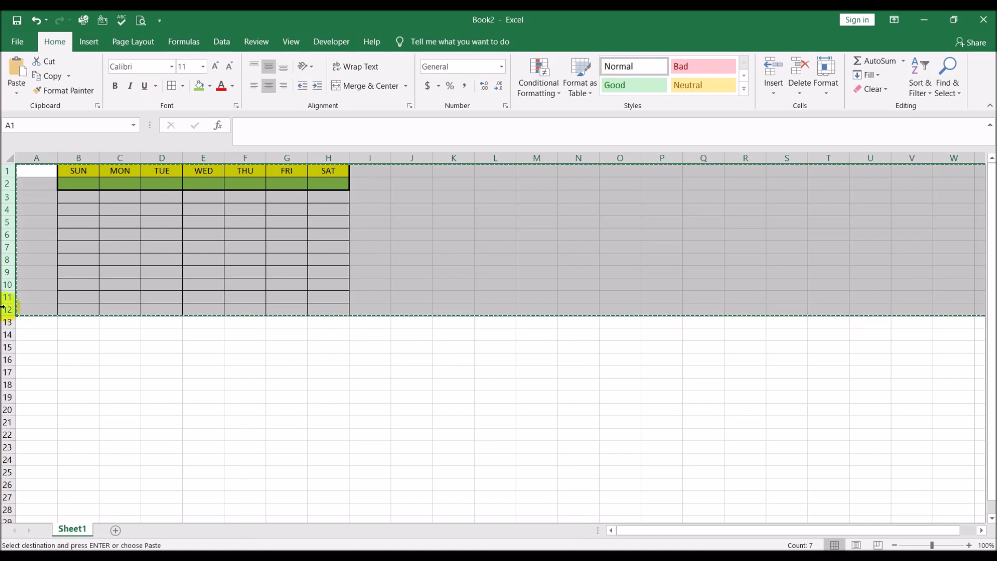
pyautogui.click(6, 333)
pyautogui.hotkey('ctrl', 'v')
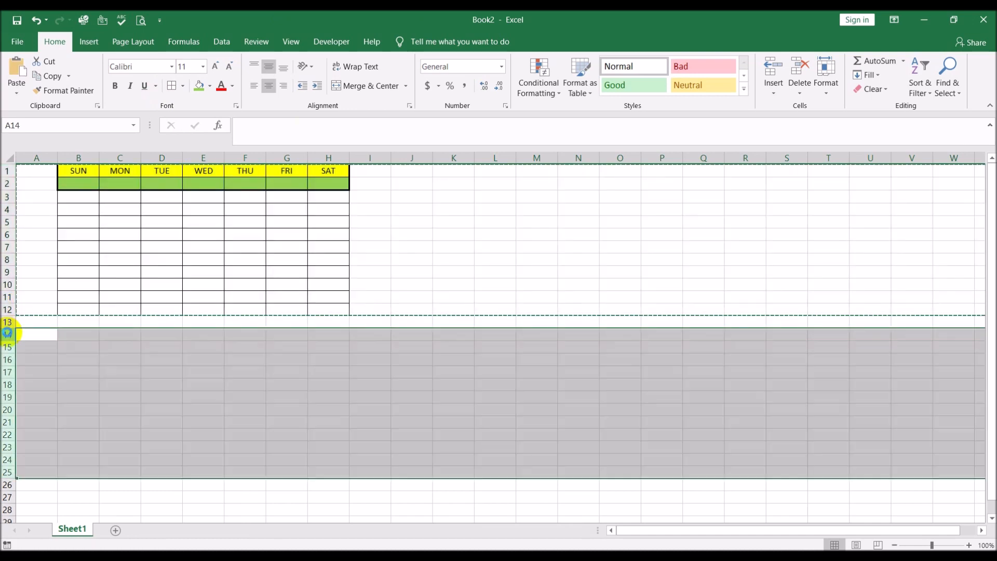
# - Paste the copied weekday block three more times, starting at rows 27, 40 and 53, and clear the copy selection
pyautogui.scroll(-3, 21, 335)
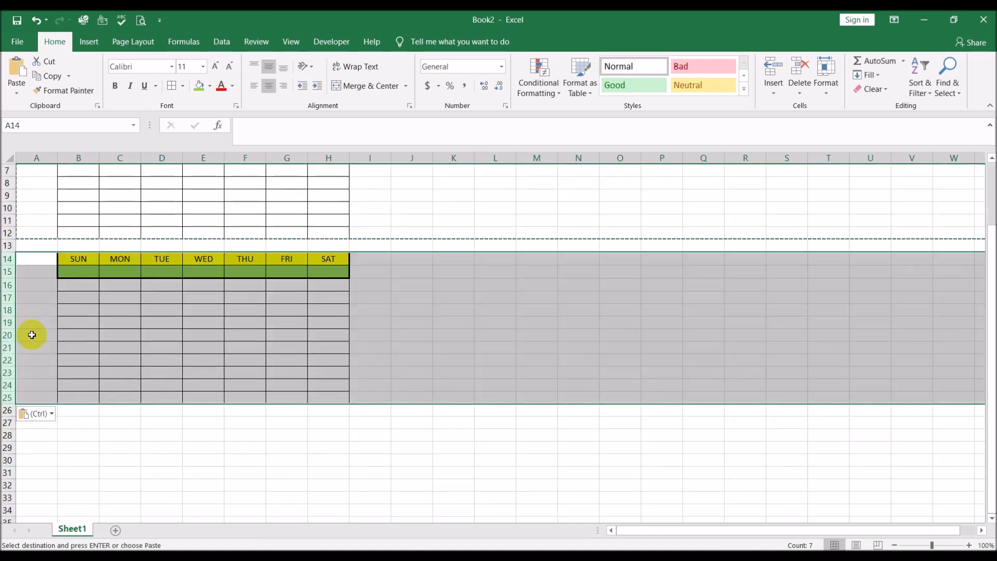
pyautogui.moveTo(8, 385); pyautogui.dragTo(6, 385)
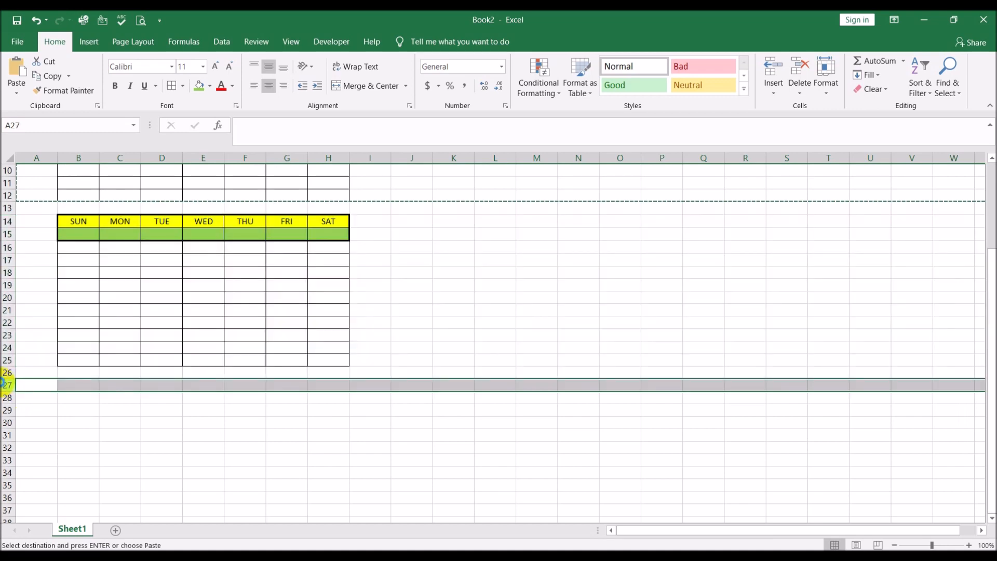
pyautogui.hotkey('ctrl', 'v')
pyautogui.scroll(-4, 5, 384)
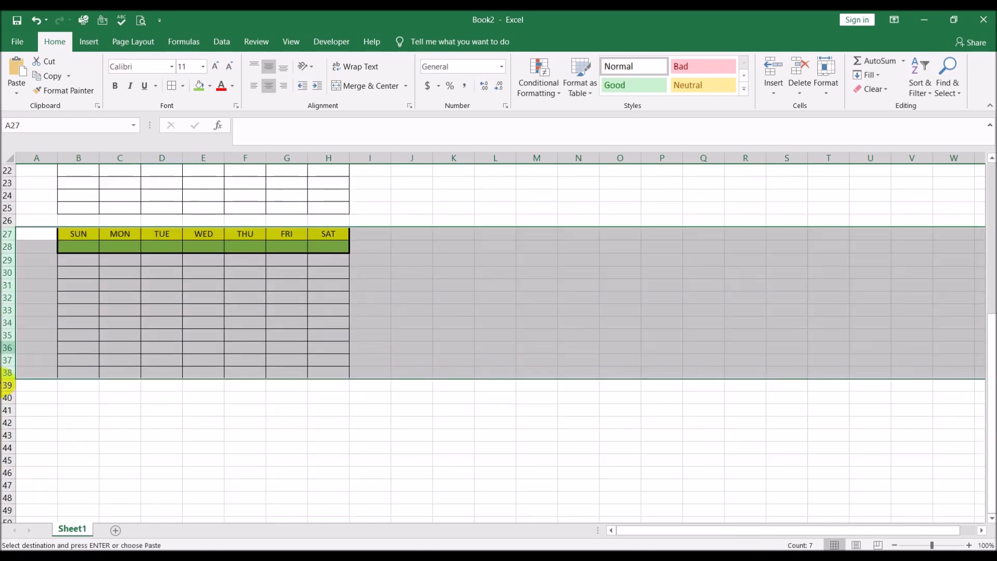
pyautogui.click(4, 397)
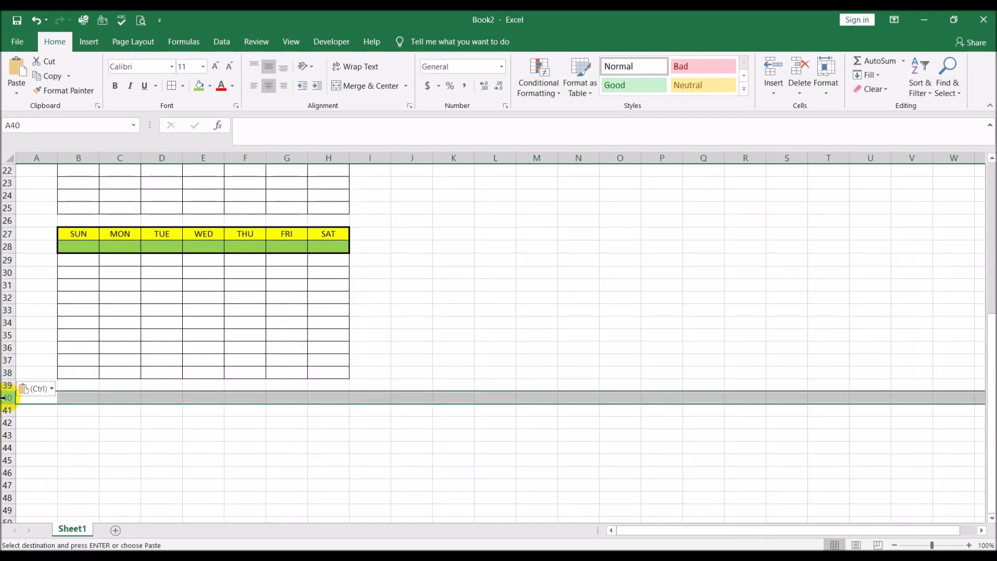
pyautogui.hotkey('ctrl', 'v')
pyautogui.scroll(-6, 16, 374)
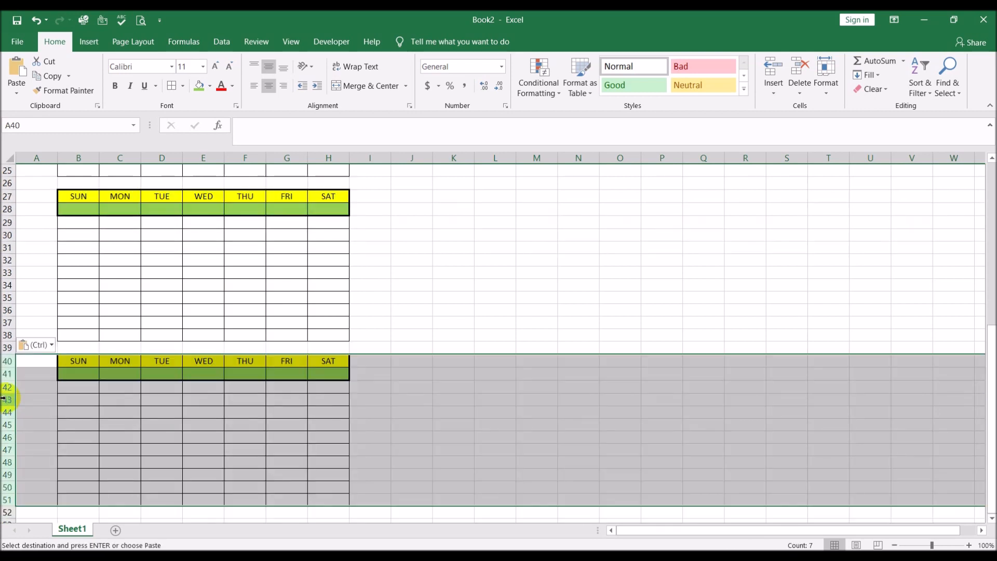
pyautogui.click(7, 335)
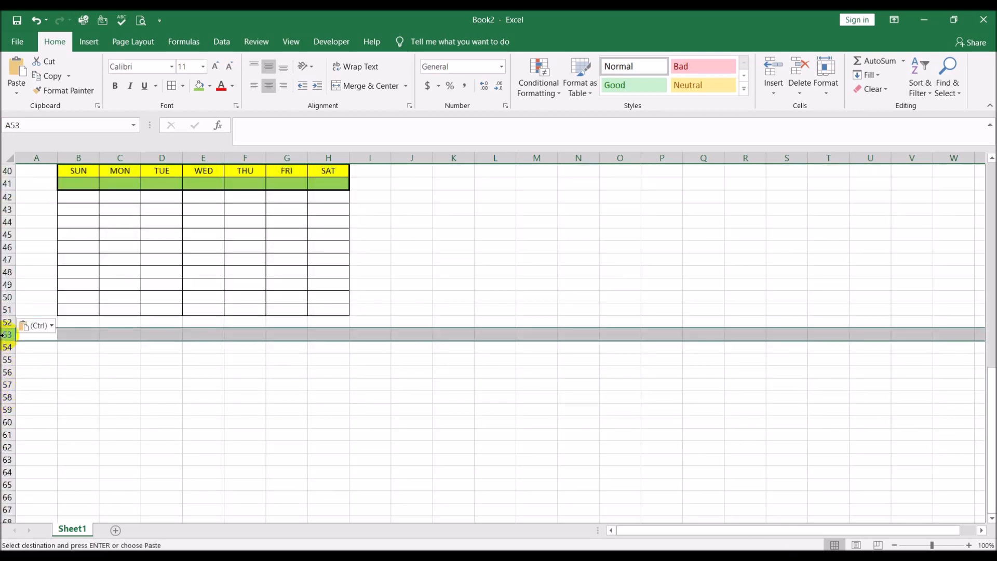
pyautogui.hotkey('ctrl', 'v')
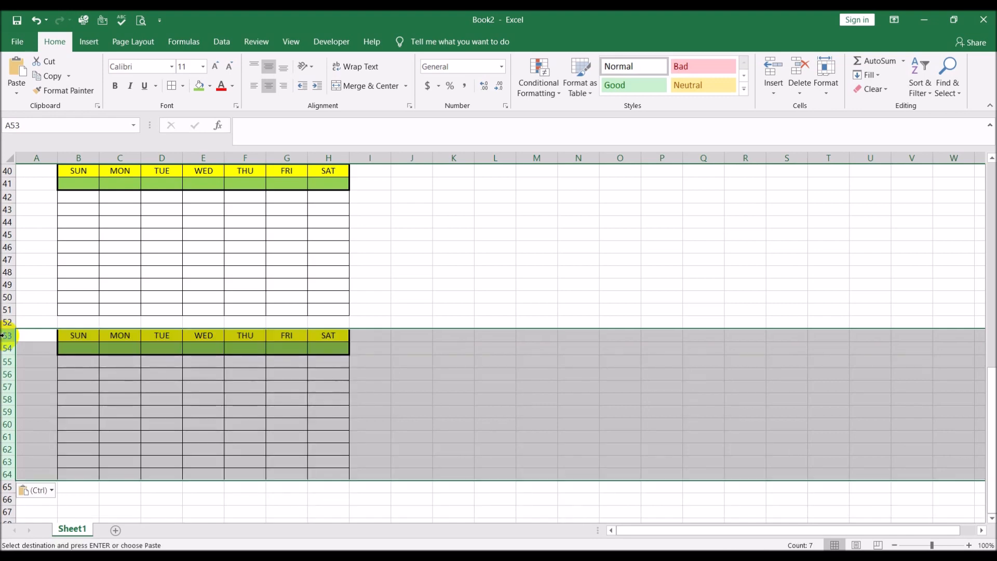
pyautogui.scroll(13, 470, 373)
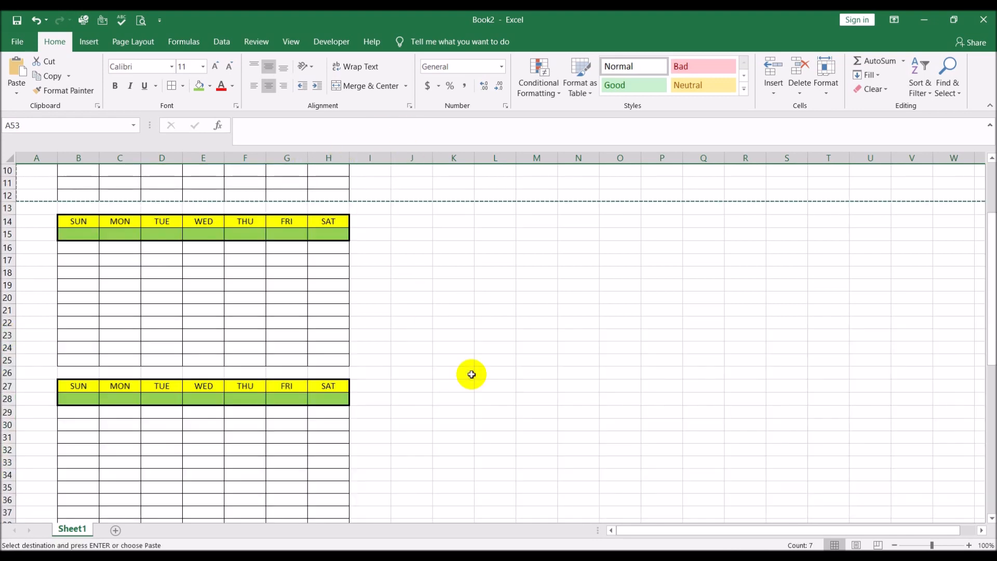
pyautogui.click(573, 219)
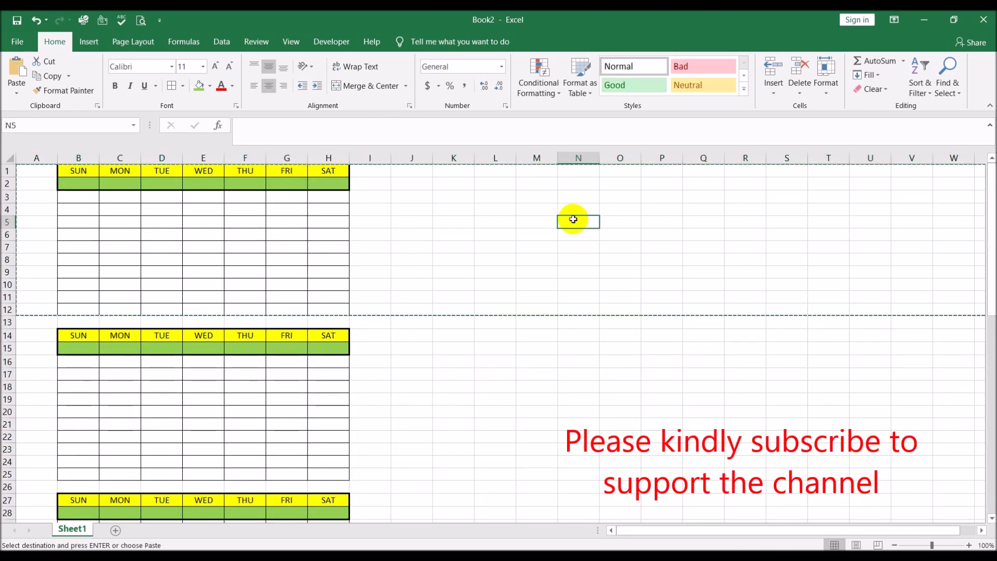
pyautogui.press('Escape')
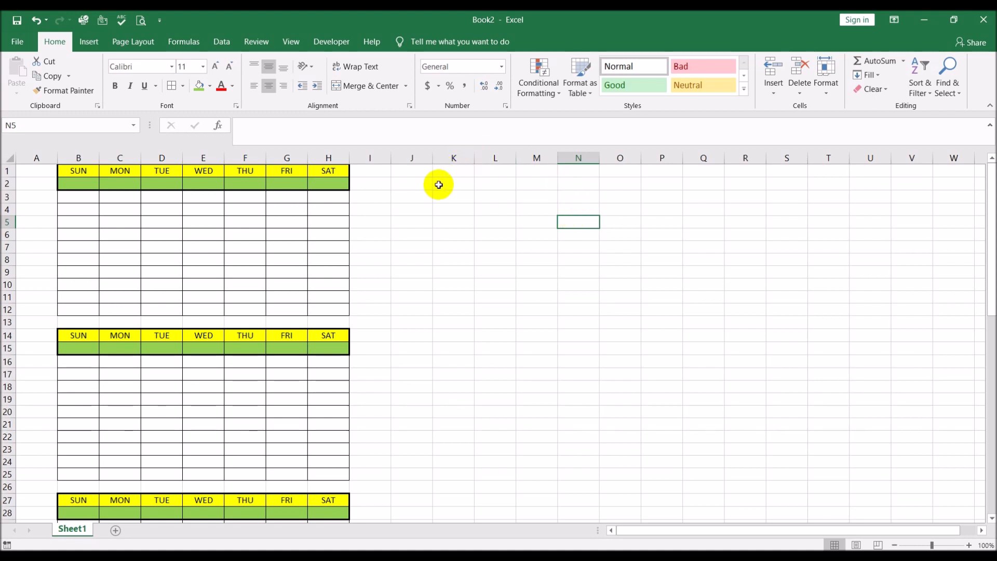
pyautogui.click(421, 171)
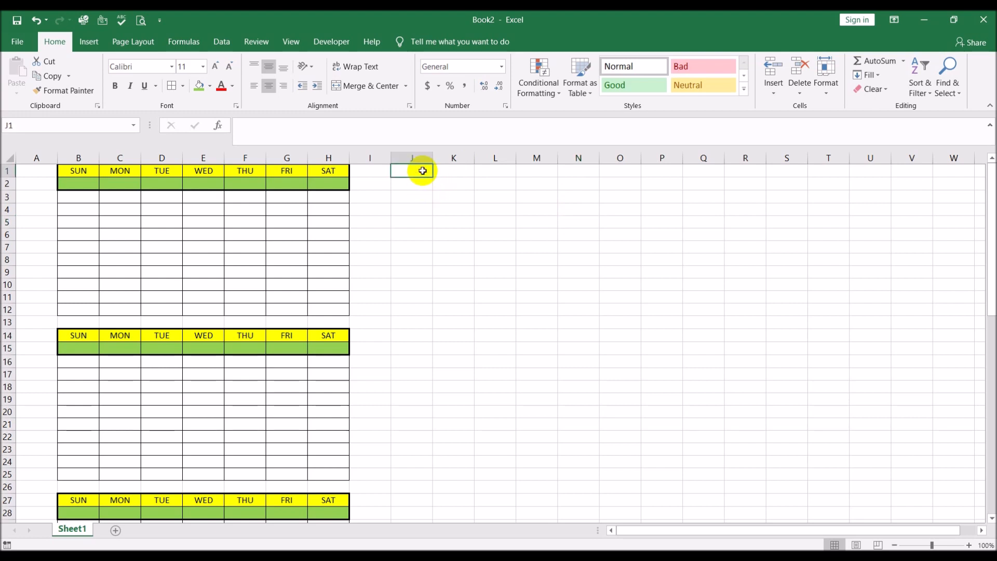
pyautogui.write('Starting')
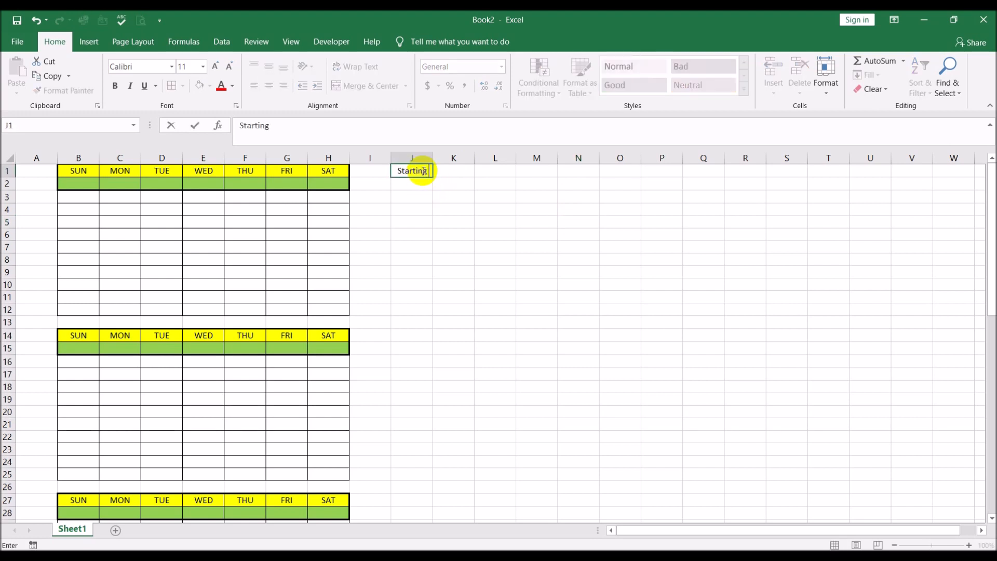
pyautogui.write(' D')
pyautogui.press('BackSpace')
pyautogui.write('Mo')
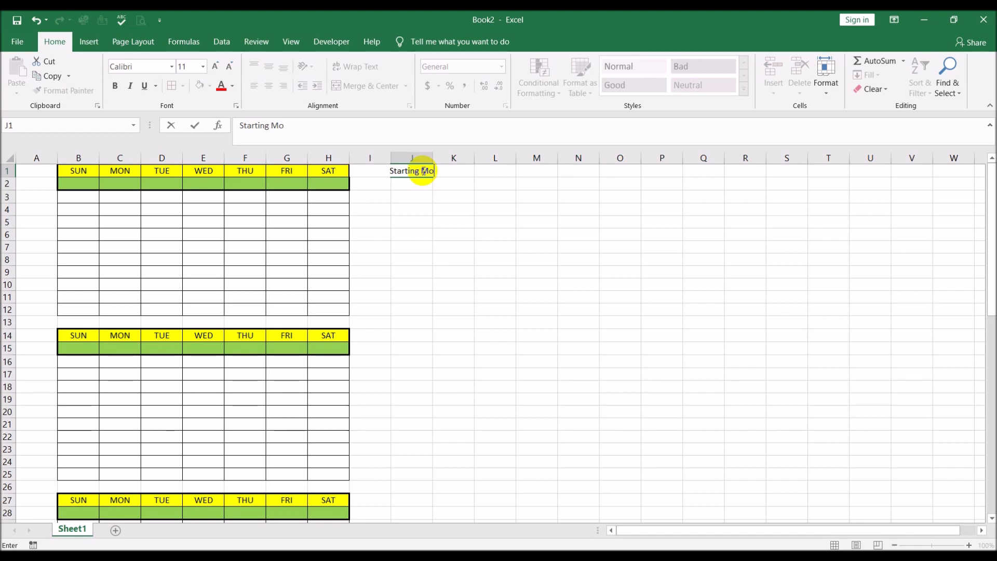
pyautogui.press('BackSpace')
pyautogui.press('BackSpace')
pyautogui.press('BackSpace')
pyautogui.press('BackSpace')
pyautogui.press('BackSpace')
pyautogui.press('BackSpace')
pyautogui.press('BackSpace')
pyautogui.press('BackSpace')
pyautogui.press('BackSpace')
pyautogui.press('BackSpace')
pyautogui.press('BackSpace')
pyautogui.write('Mon')
pyautogui.press('BackSpace')
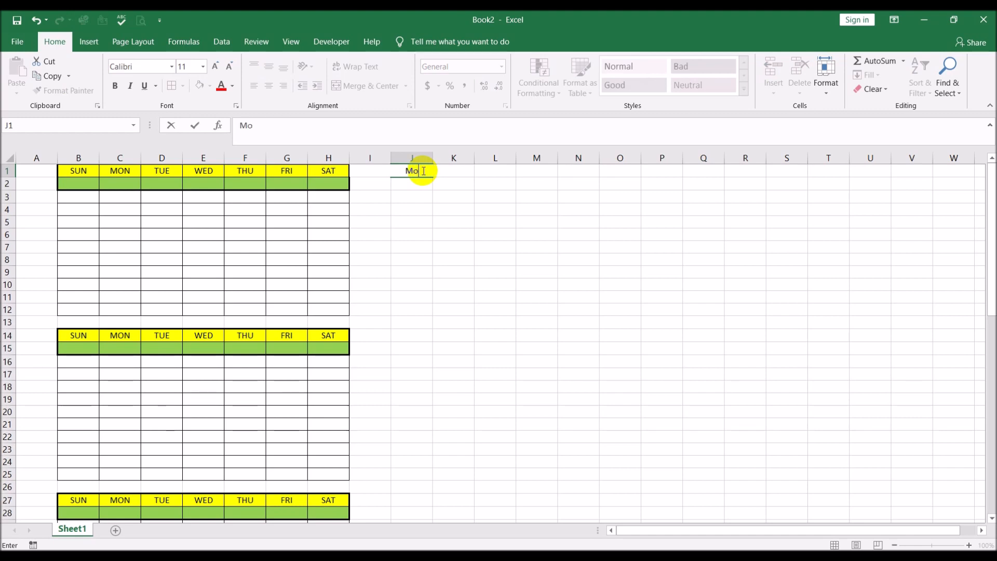
pyautogui.press('BackSpace')
pyautogui.press('BackSpace')
# - Enter the headings "Start of Month" in J1 and "Start Day" in K1
pyautogui.write('Start of MOnth')
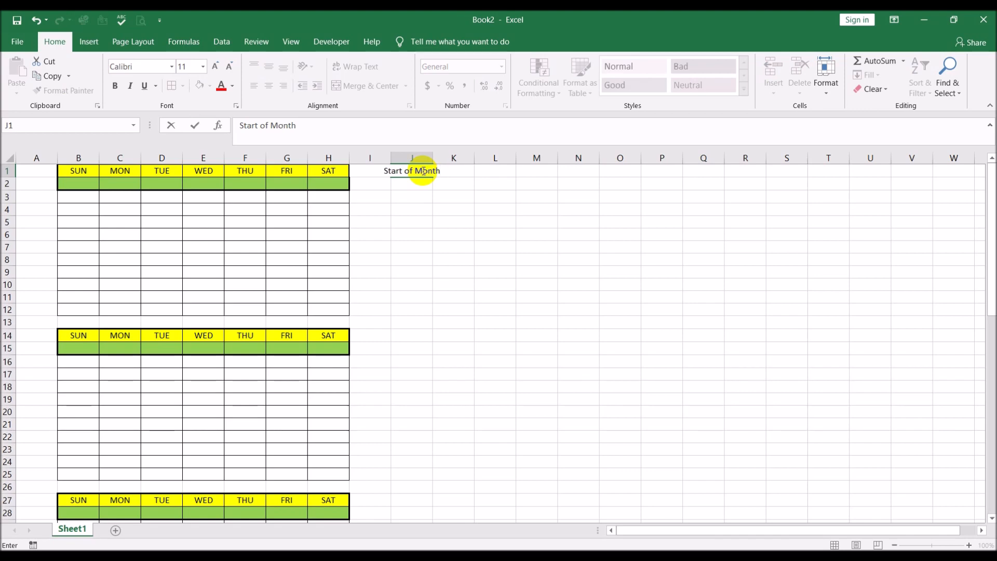
pyautogui.press('Tab')
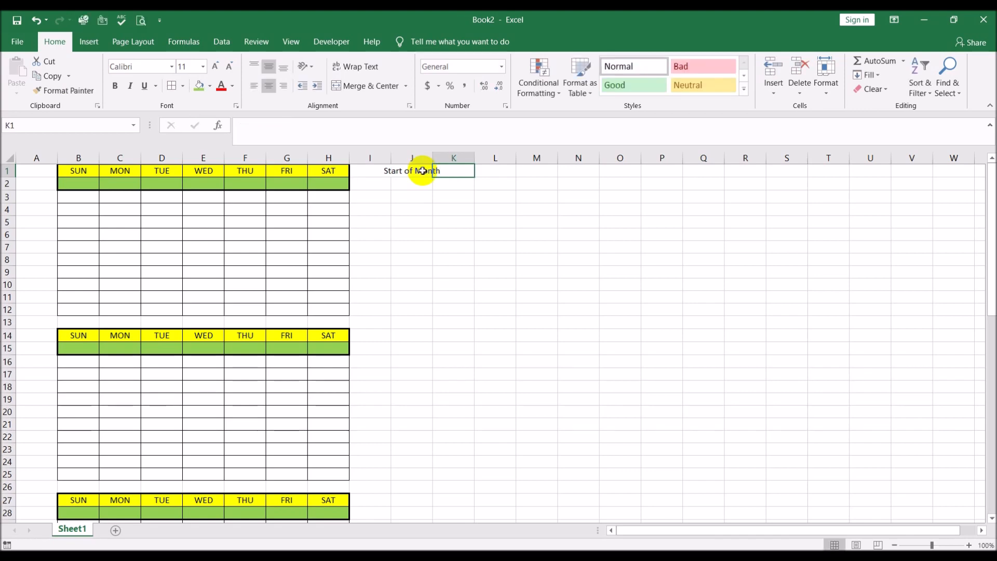
pyautogui.write('Start Dau')
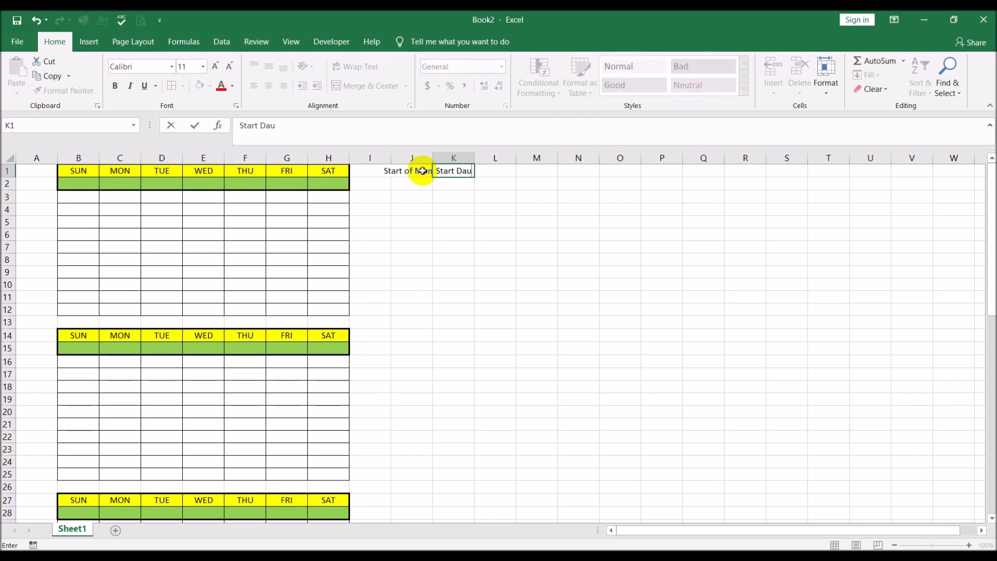
pyautogui.press('BackSpace')
pyautogui.write('y')
pyautogui.press('Tab')
pyautogui.press('Tab')
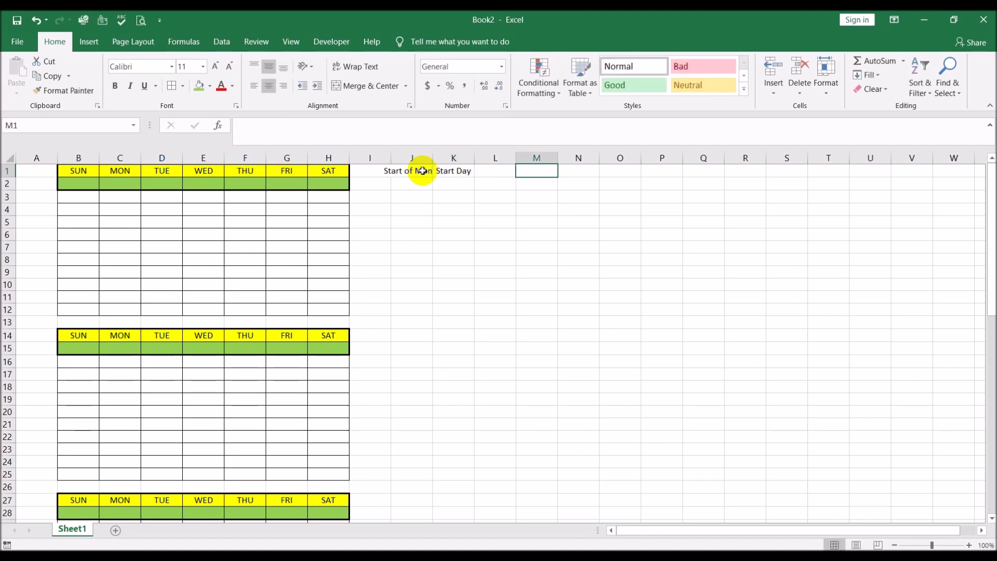
# - Enter the headings "End of Month" in M1 and "End Day" in N1
pyautogui.write('End of M')
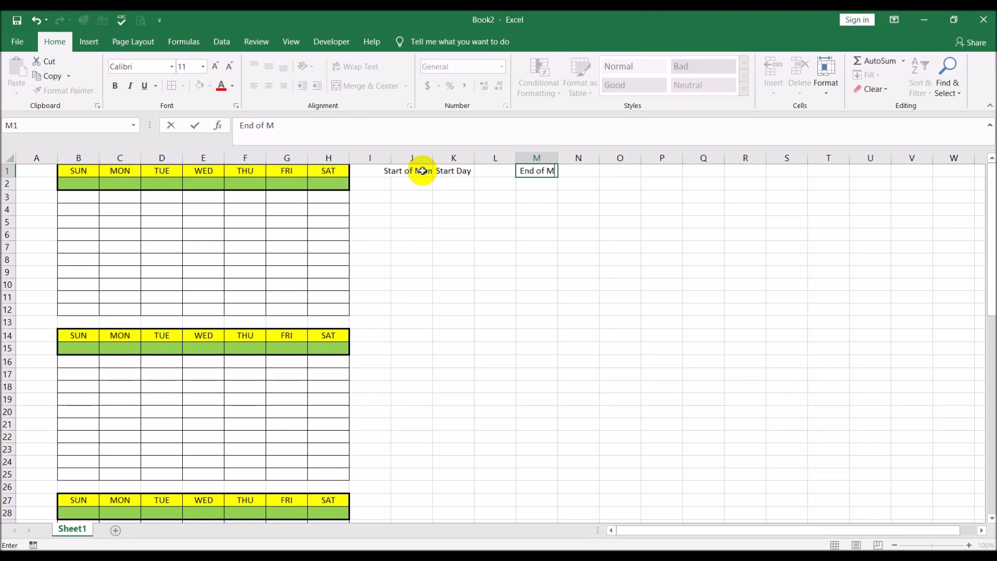
pyautogui.write('onth')
pyautogui.press('Tab')
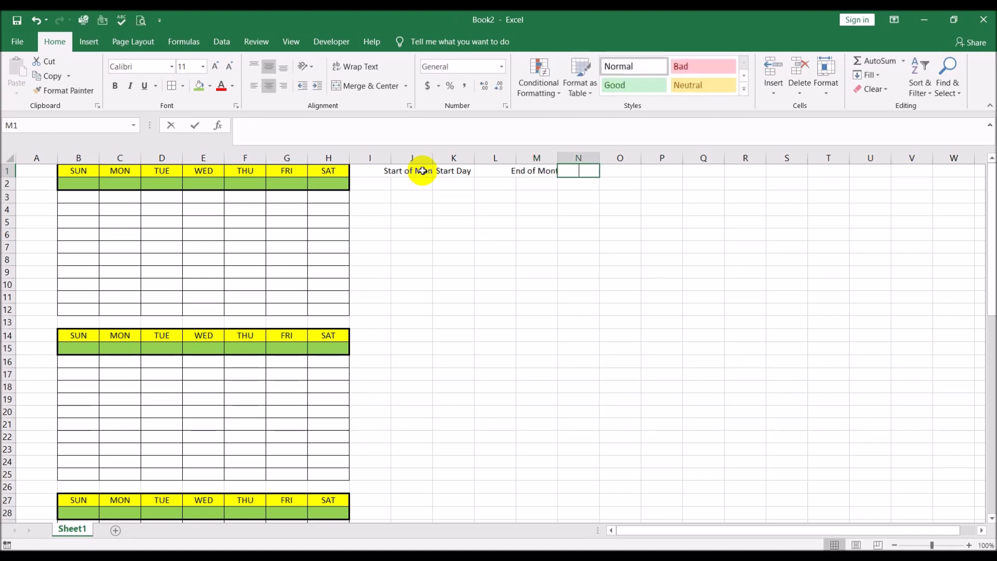
pyautogui.write('End Day')
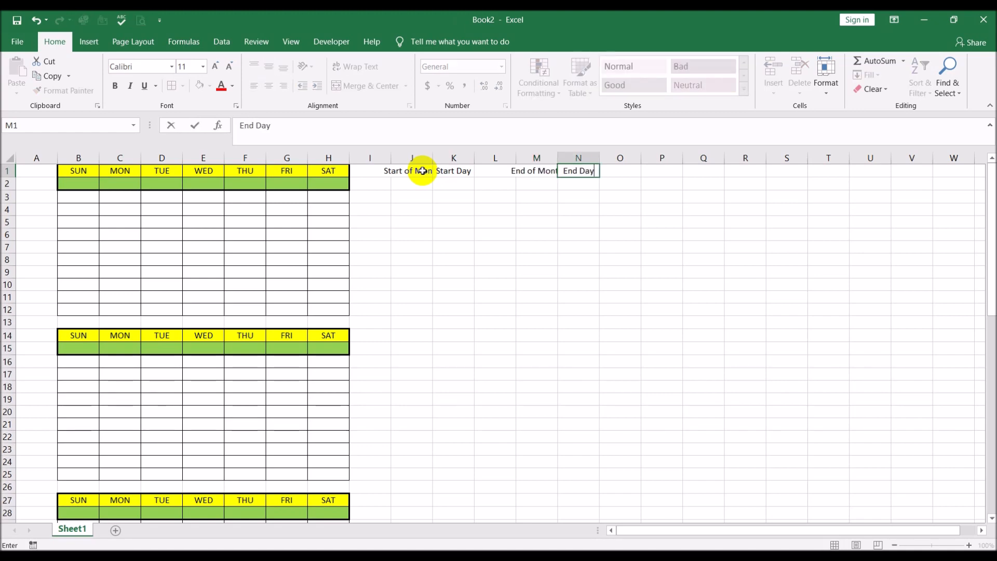
pyautogui.press('Return')
pyautogui.click(786, 259)
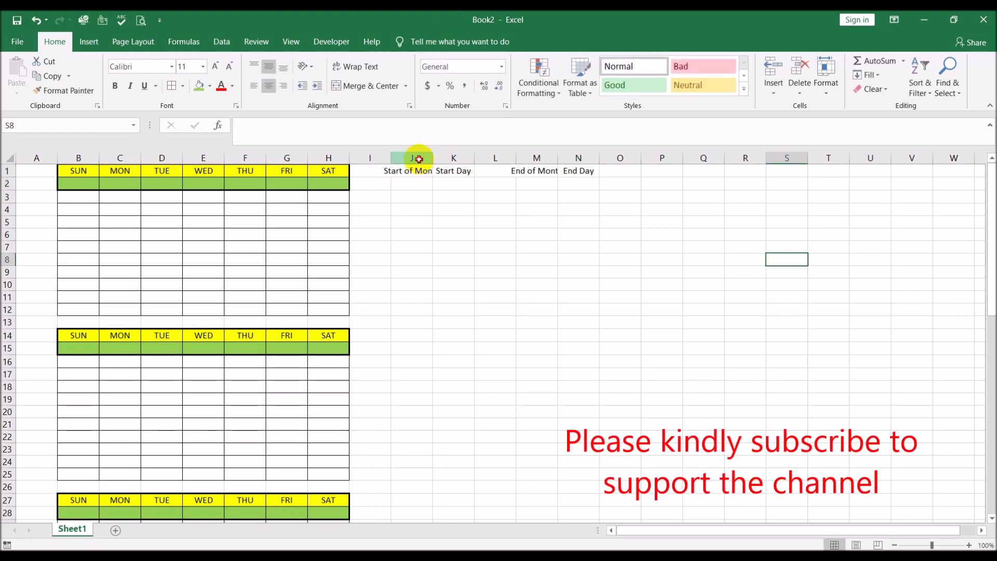
# - AutoFit the widths of columns J to N to their headings
pyautogui.moveTo(416, 157); pyautogui.dragTo(562, 160)
pyautogui.doubleClick(555, 161)
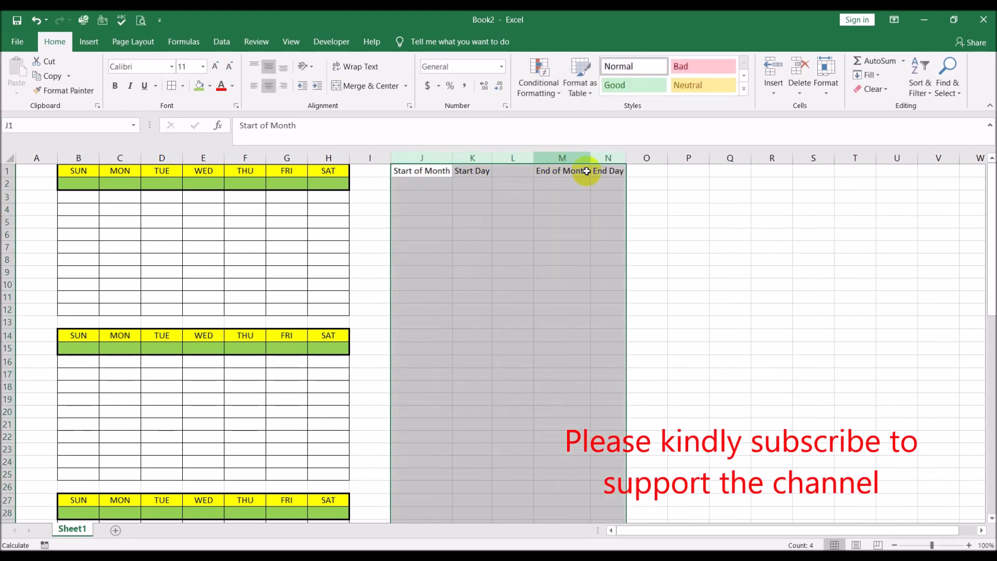
pyautogui.click(771, 210)
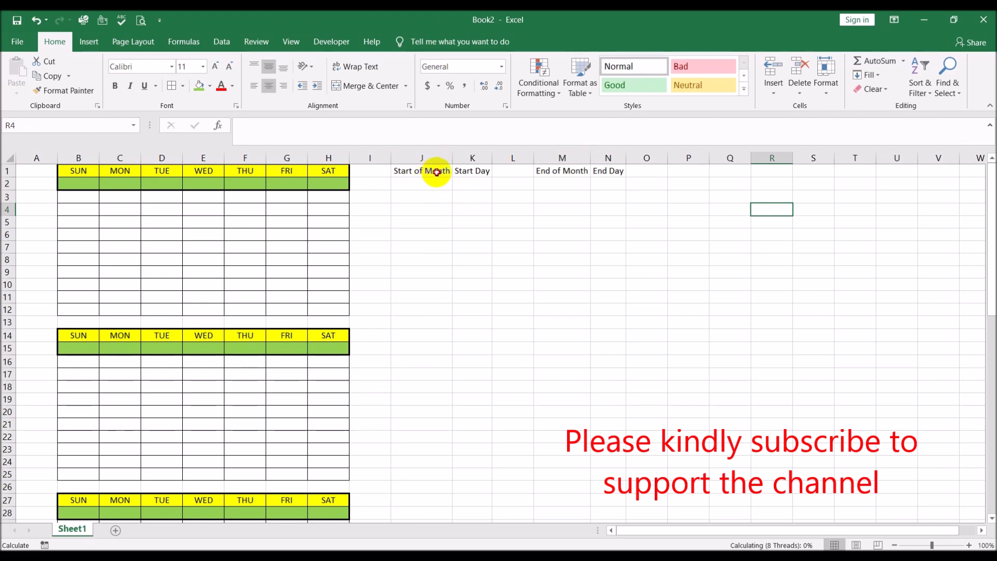
# - Apply all borders and a light blue fill to the range J1:N2
pyautogui.moveTo(436, 170); pyautogui.dragTo(602, 179)
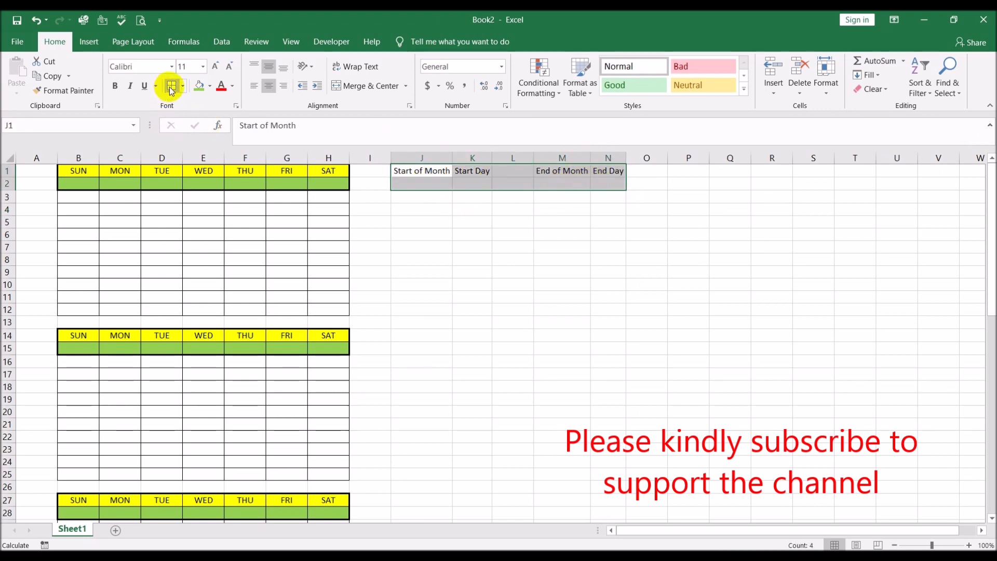
pyautogui.click(210, 85)
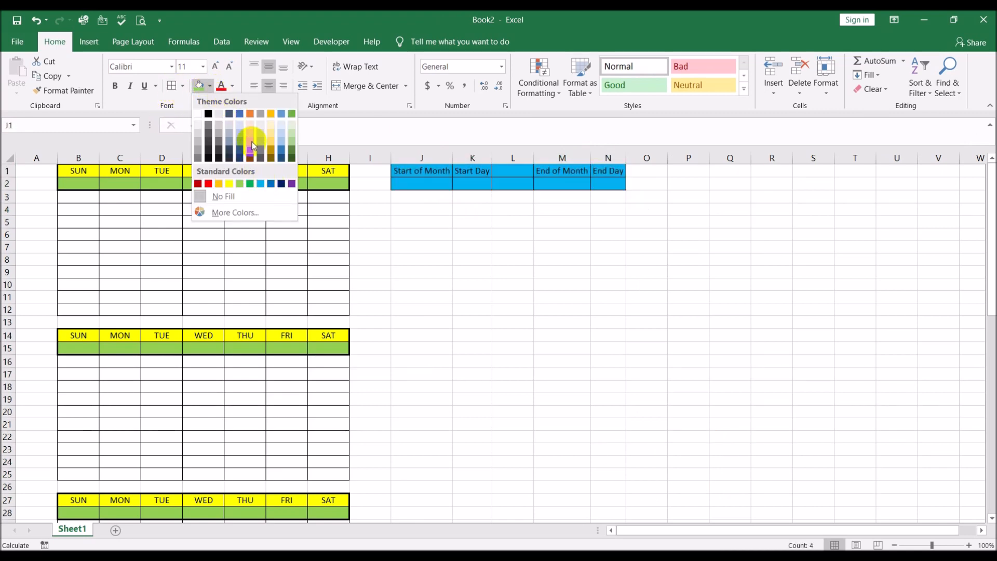
pyautogui.click(241, 132)
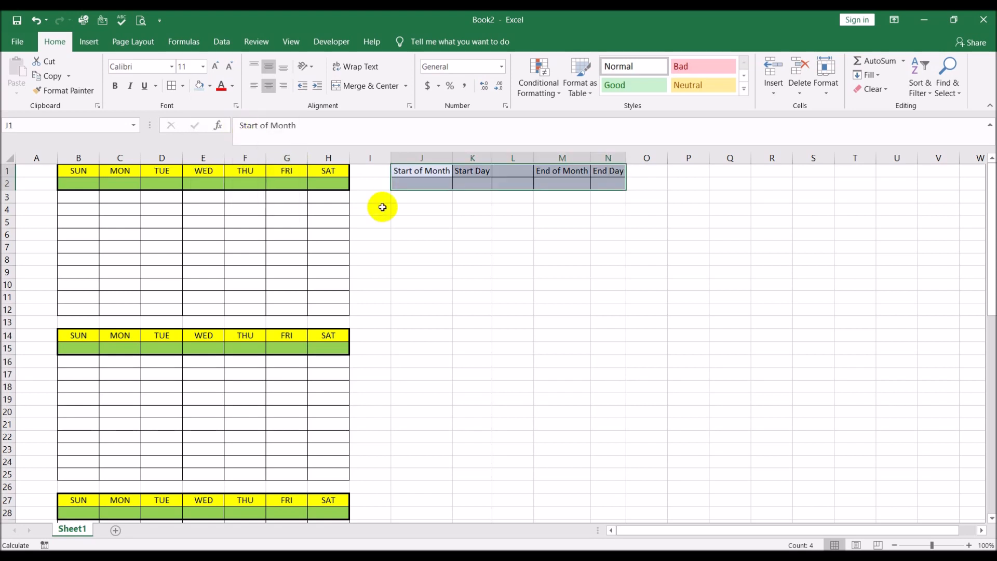
pyautogui.click(421, 222)
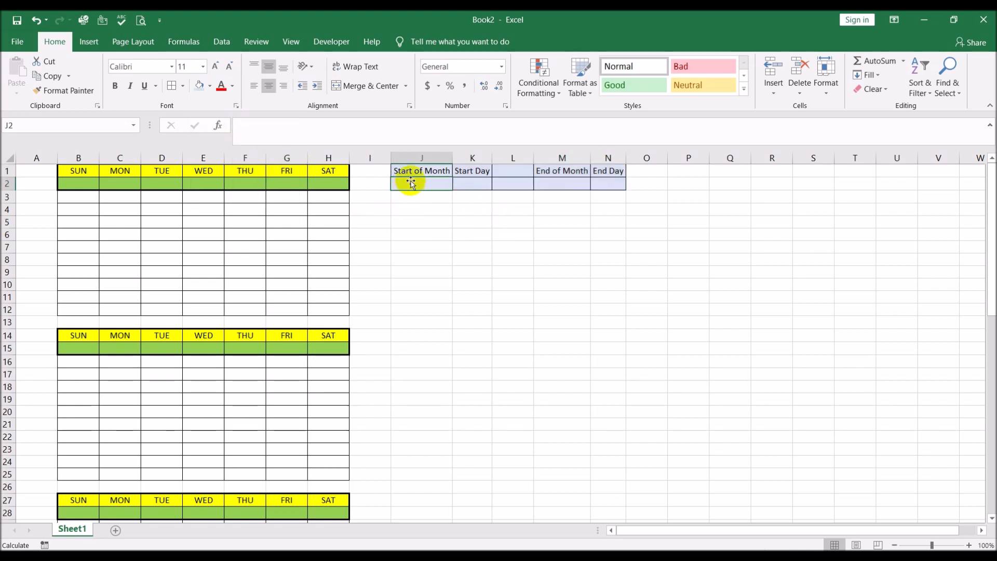
# - Format the Start of Month and End of Month columns, J and M, as dates of the type 14-Mar-12
pyautogui.click(419, 157)
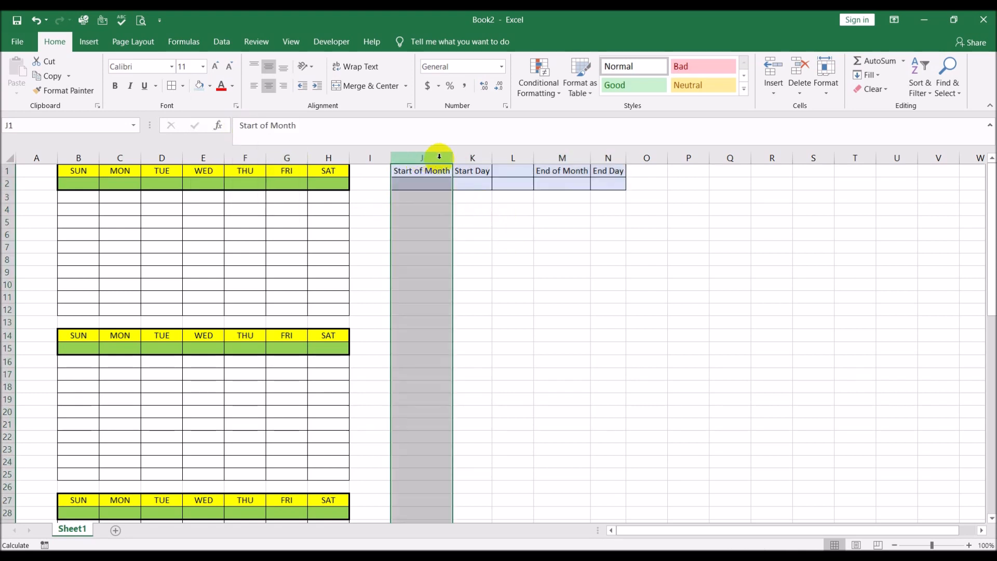
pyautogui.keyDown('ctrl'); pyautogui.click(550, 160); pyautogui.keyUp('ctrl')
pyautogui.rightClick(560, 161)
pyautogui.click(603, 299)
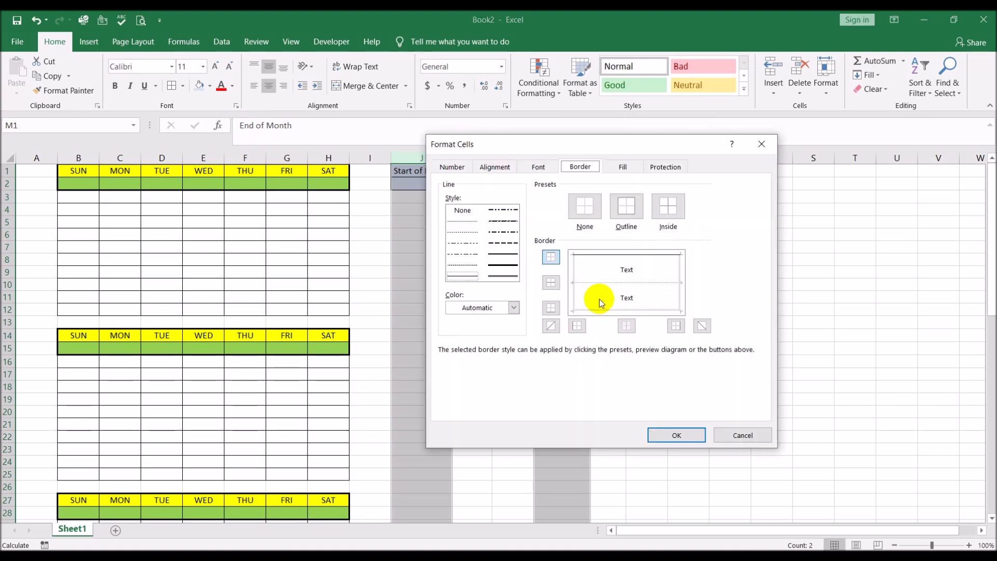
pyautogui.click(453, 166)
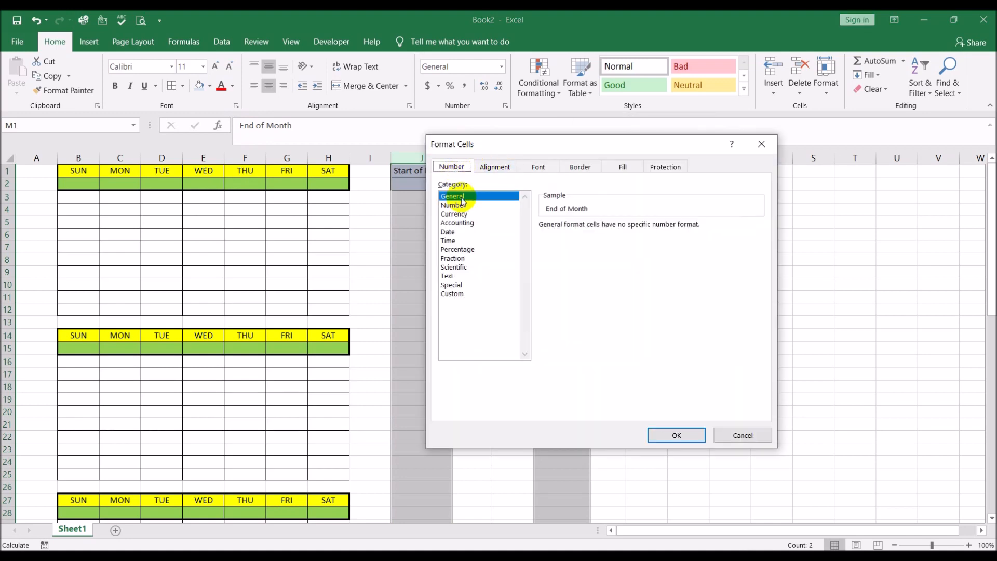
pyautogui.click(461, 231)
pyautogui.click(758, 276)
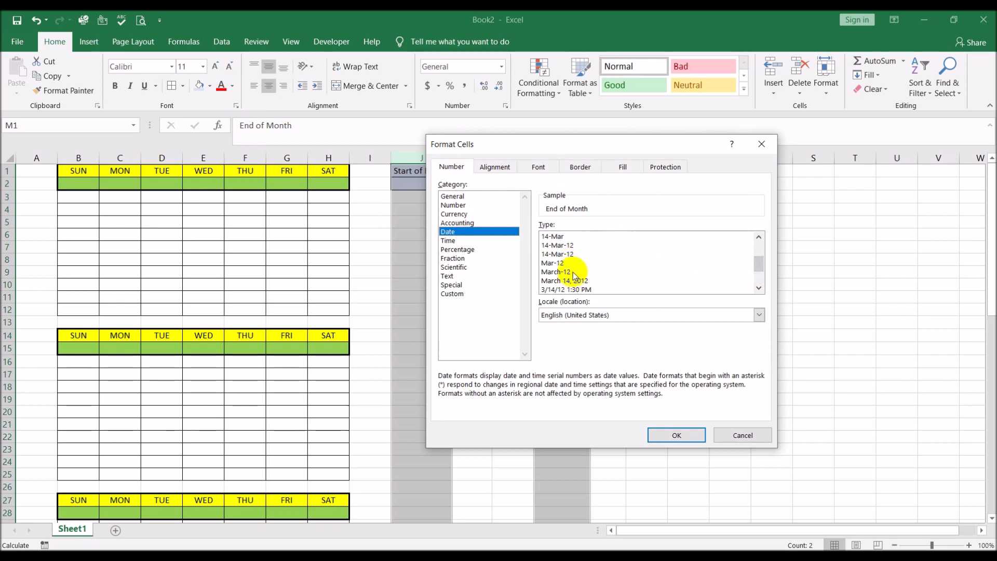
pyautogui.click(571, 245)
pyautogui.click(676, 435)
pyautogui.click(724, 322)
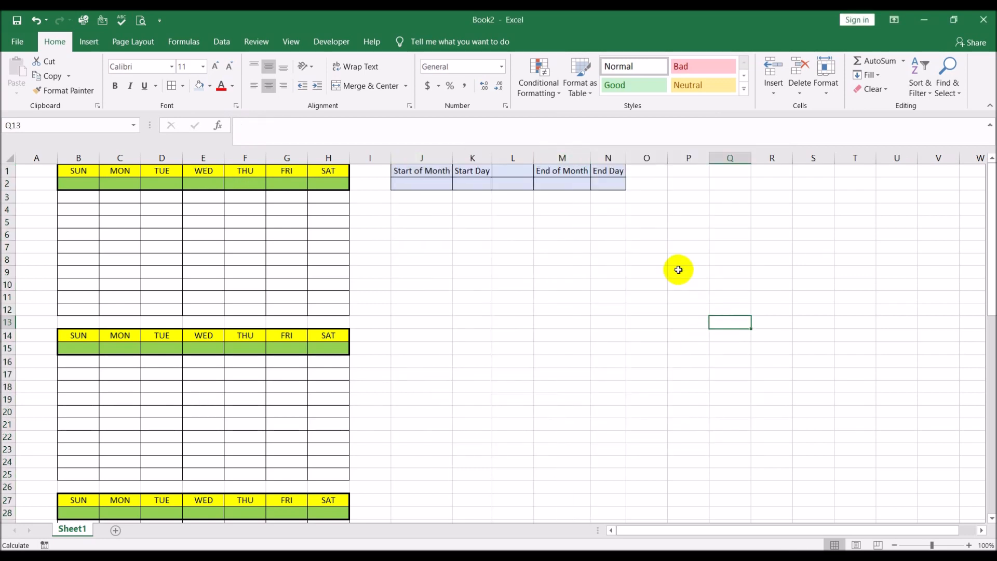
# - Enter the date 6/1 in cell J2 under Start of Month
pyautogui.click(422, 185)
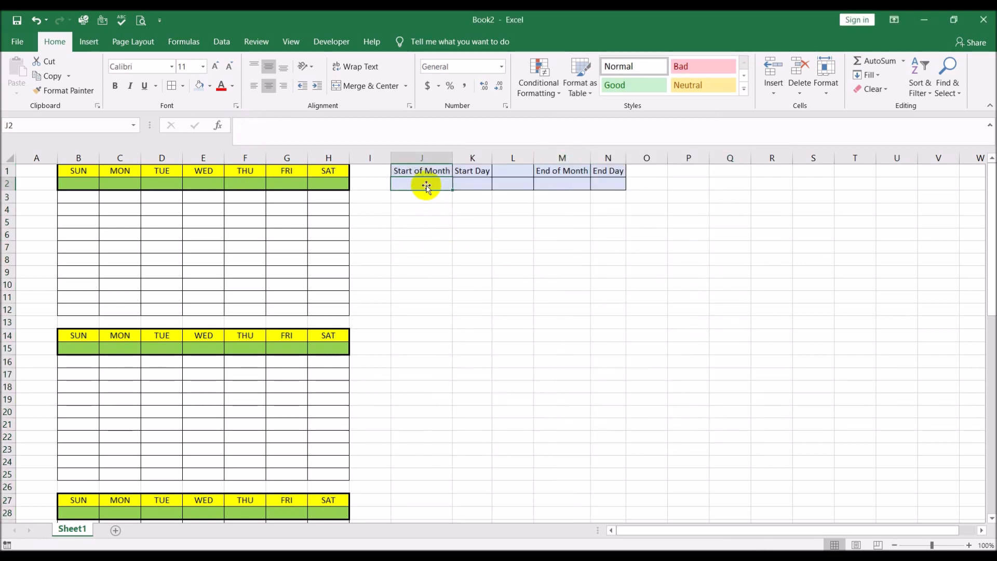
pyautogui.write('6/1')
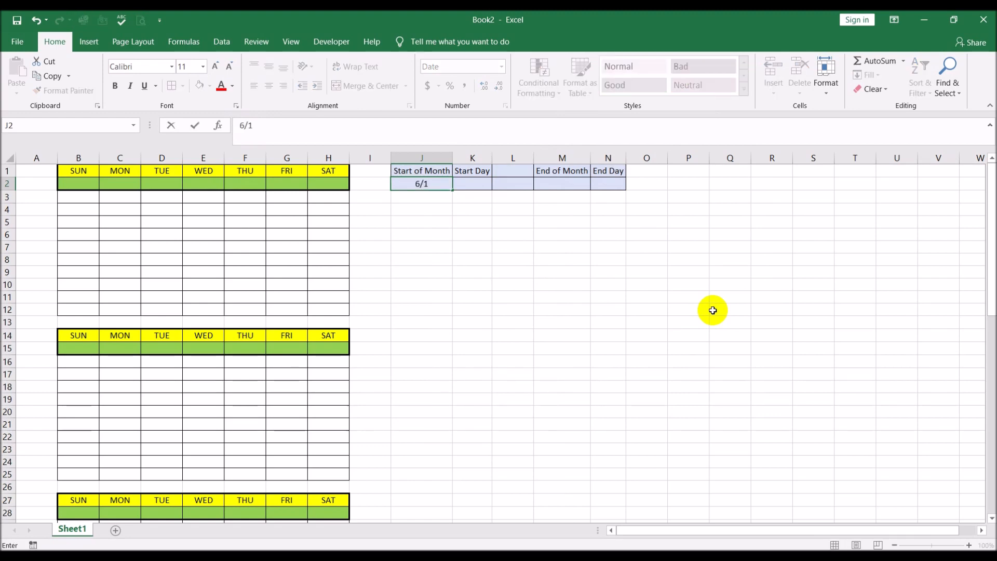
pyautogui.press('Return')
# - Enter the formula =TEXT(J2,"DDD") in K2 under Start Day and check the weekday against the system calendar
pyautogui.press('Up')
pyautogui.press('Right')
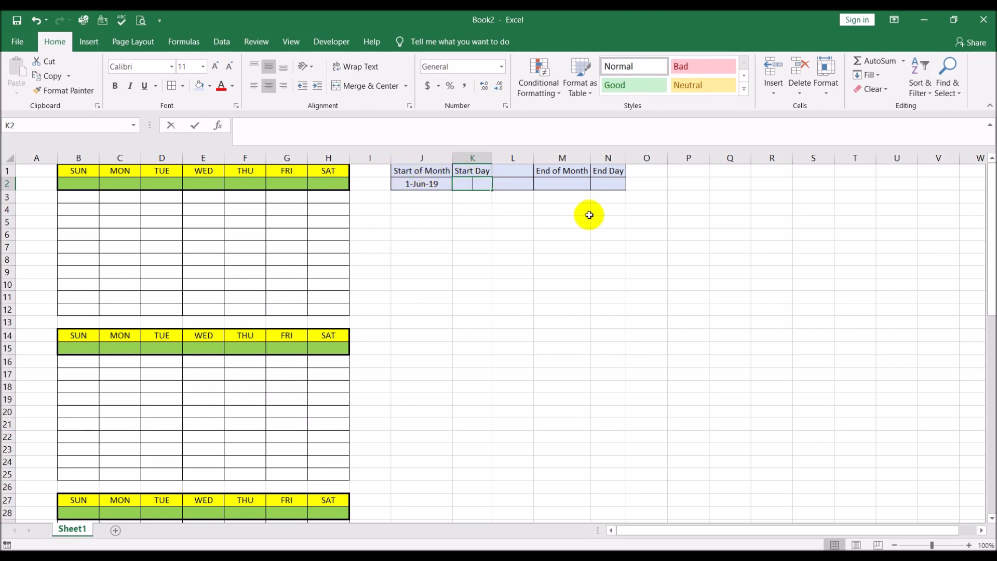
pyautogui.write('=text(')
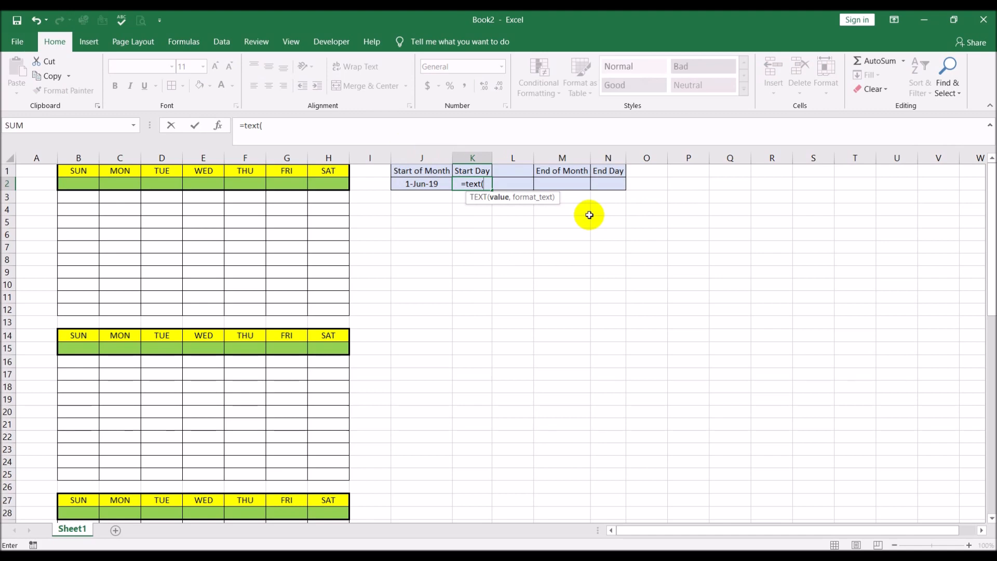
pyautogui.click(422, 184)
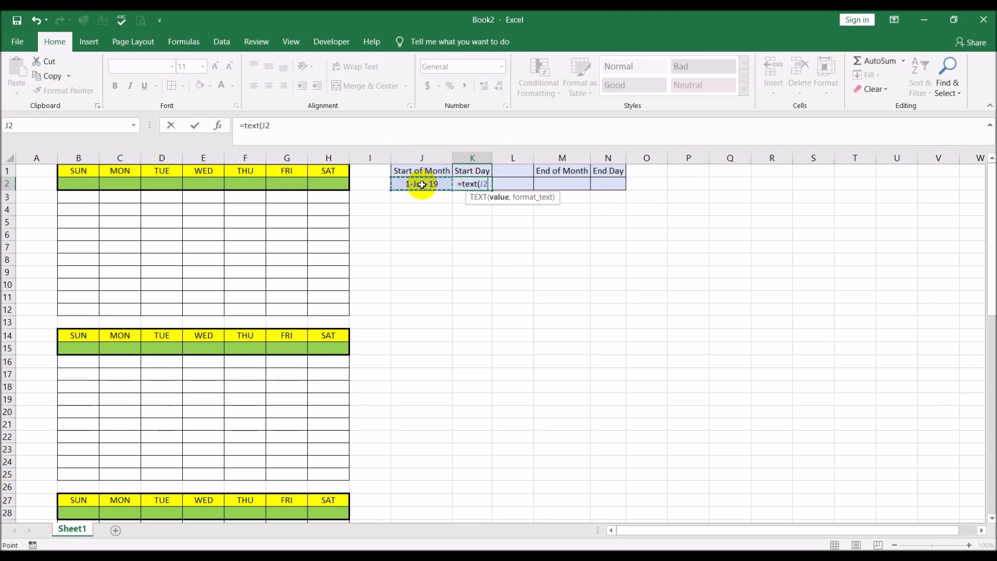
pyautogui.write(',"')
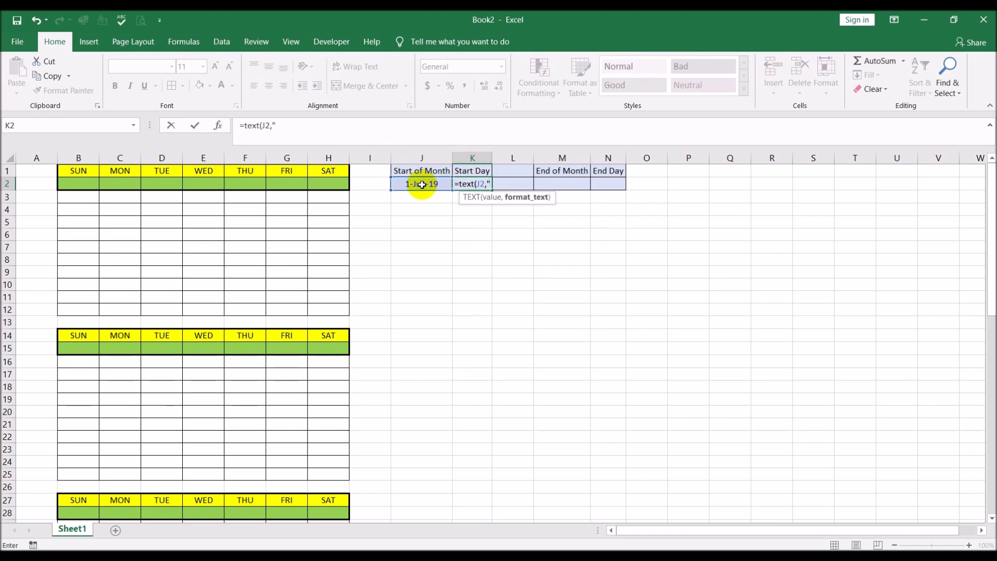
pyautogui.write('DDD')
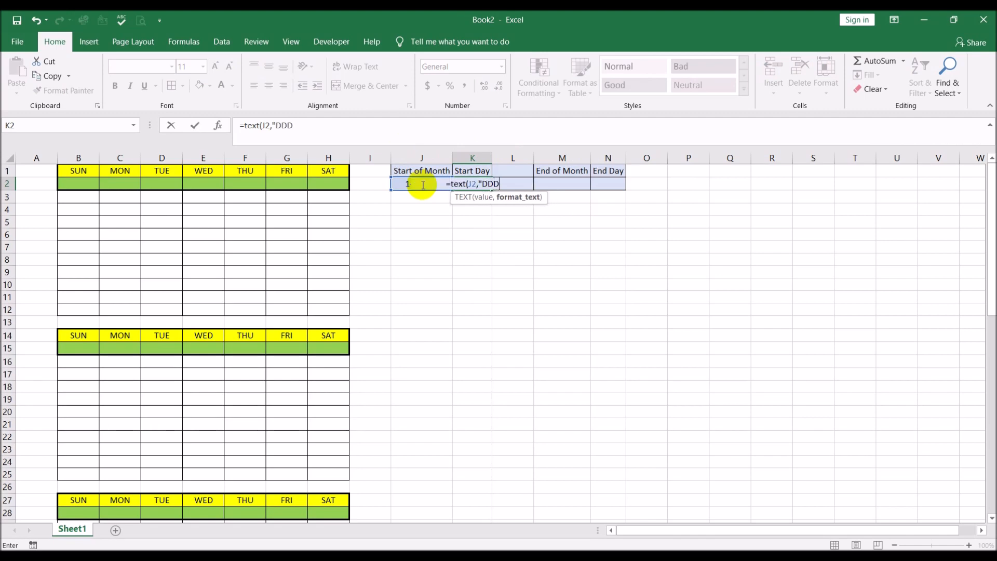
pyautogui.write('"')
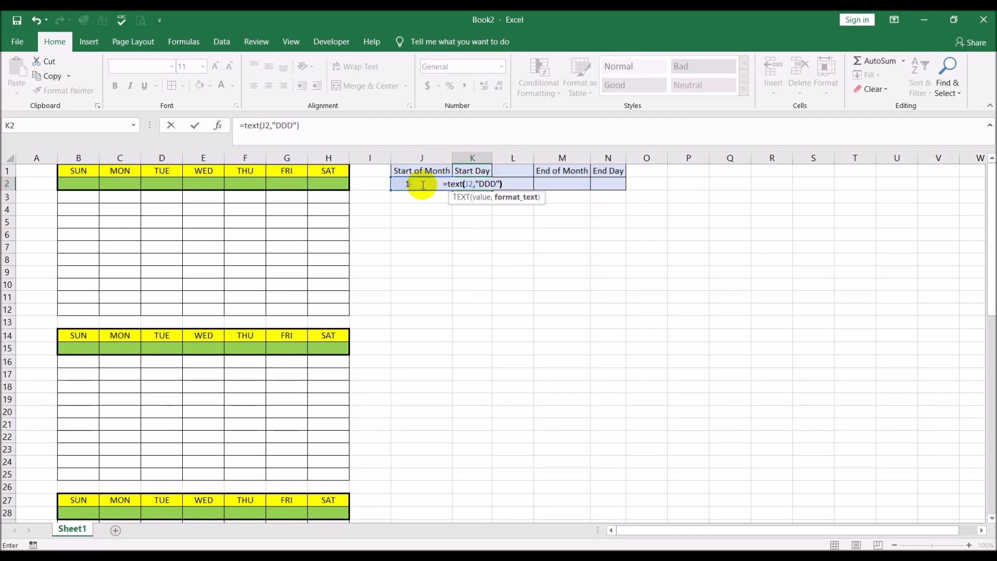
pyautogui.write(')')
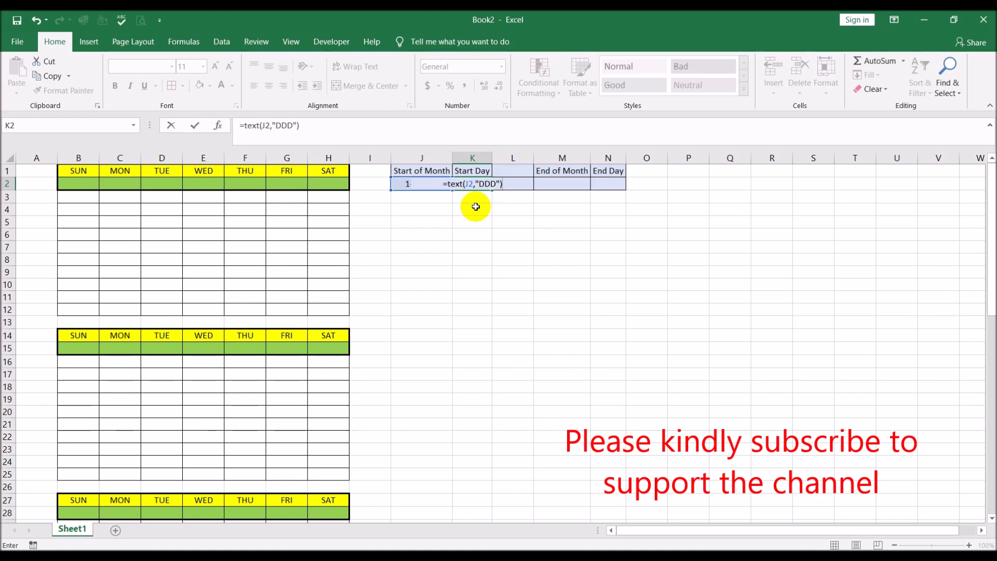
pyautogui.press('Return')
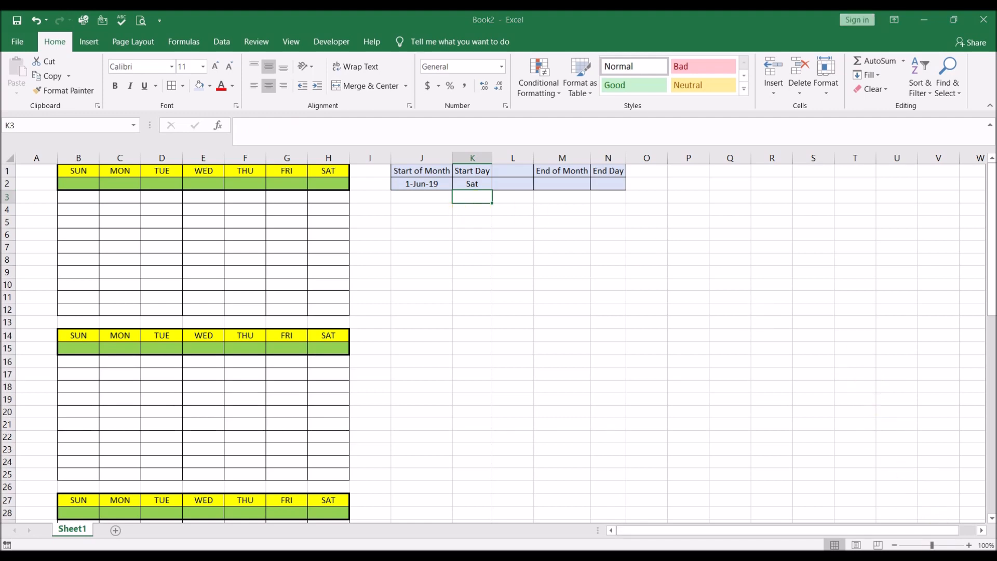
pyautogui.click(935, 545)
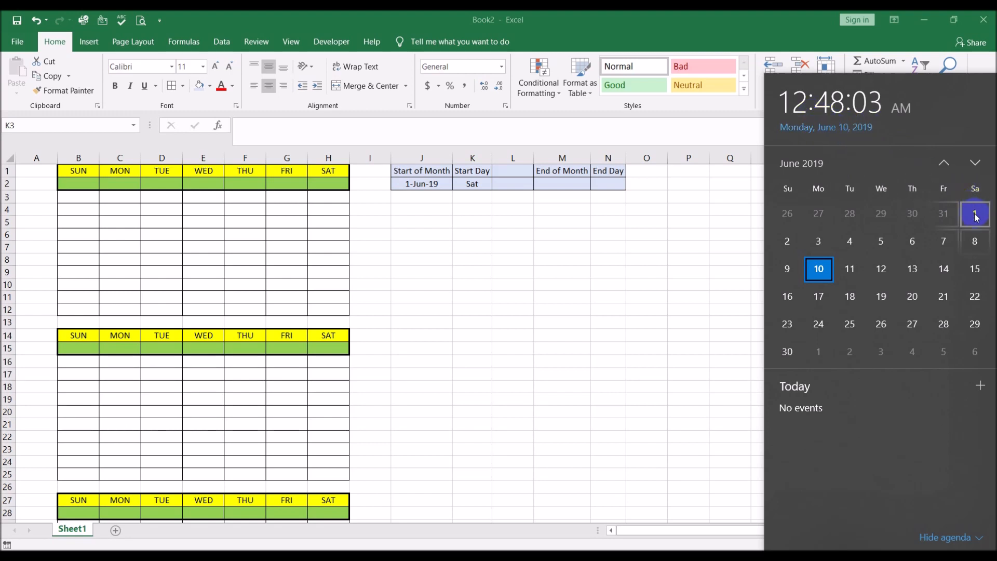
pyautogui.click(537, 305)
# - Enter the formula =J2+35-DAY(J2+35) in M2 to calculate the End of Month date
pyautogui.click(556, 186)
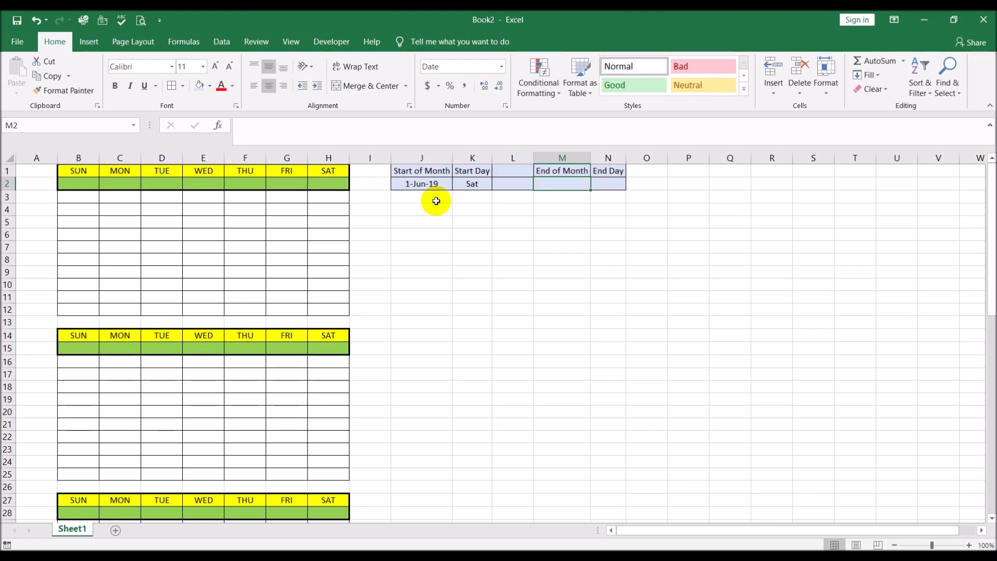
pyautogui.write('=')
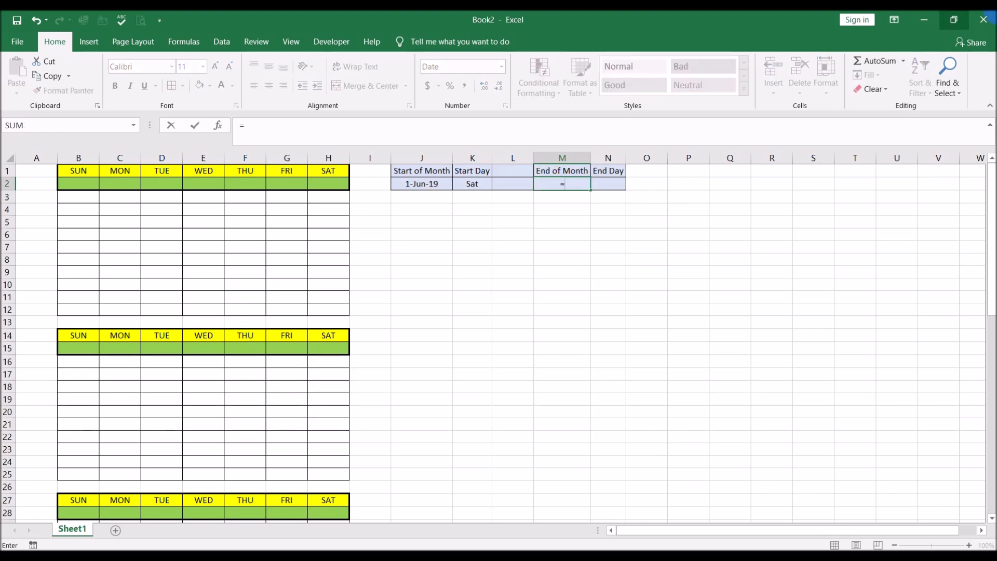
pyautogui.click(420, 185)
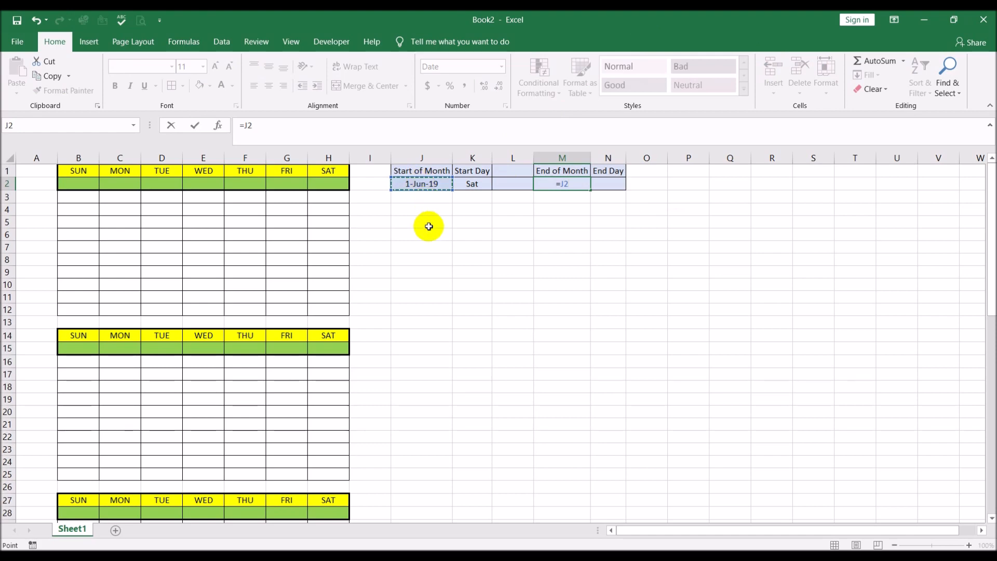
pyautogui.write('+35')
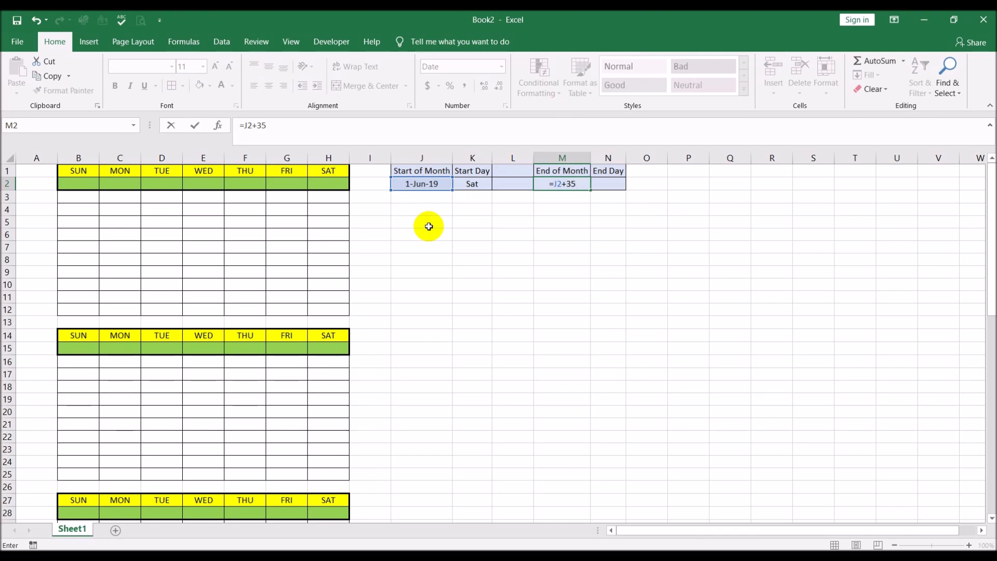
pyautogui.write('-day(')
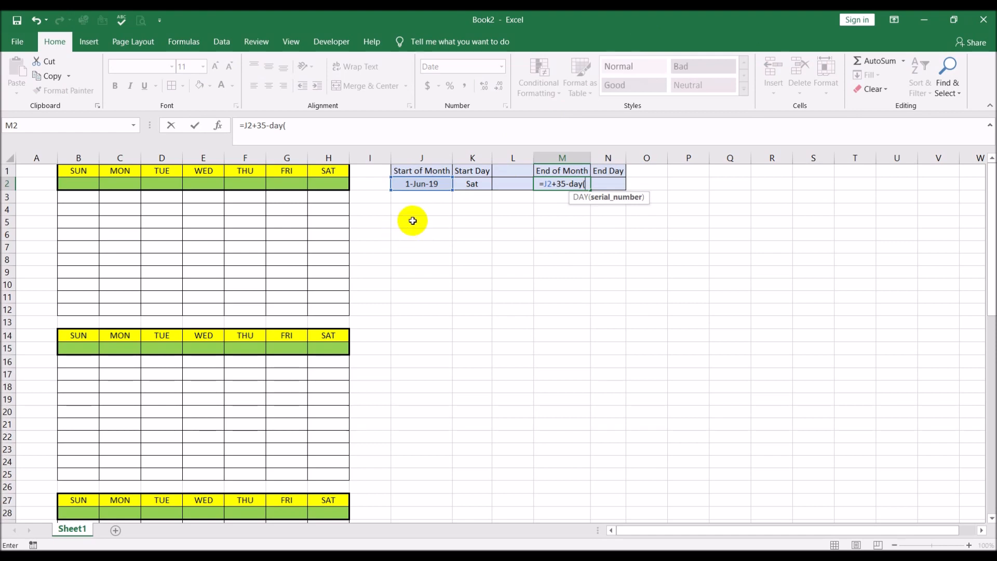
pyautogui.write('j2+35')
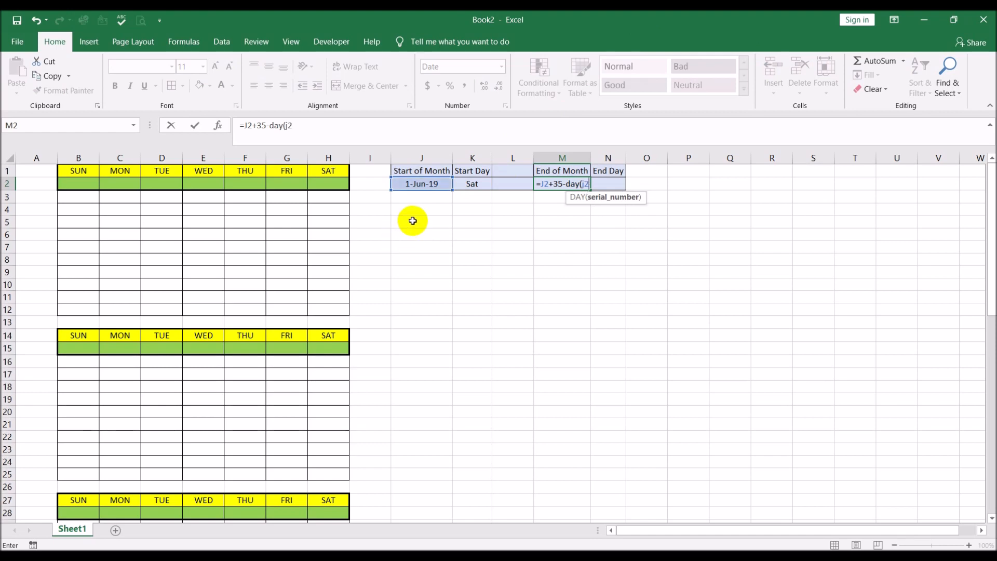
pyautogui.write(')')
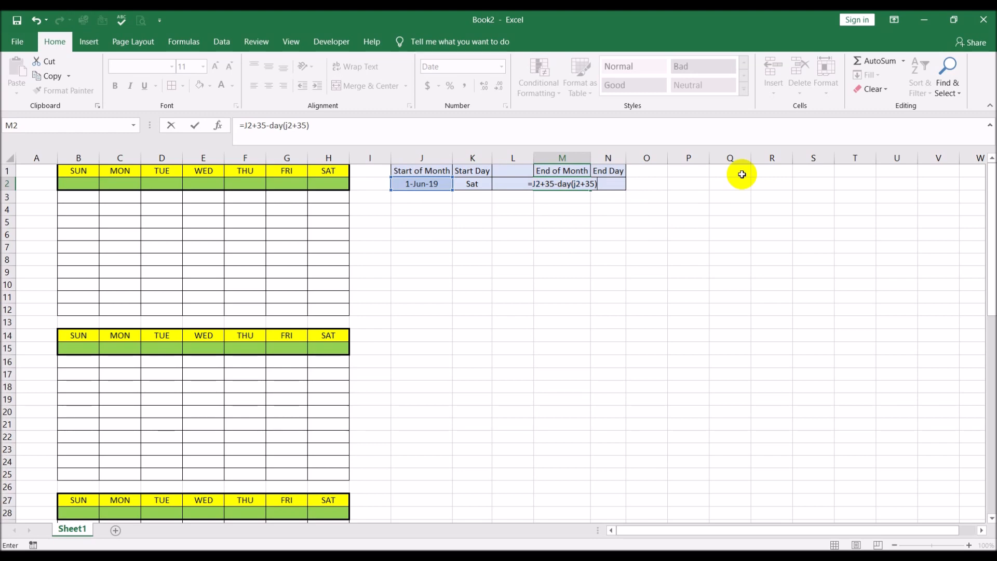
pyautogui.press('Return')
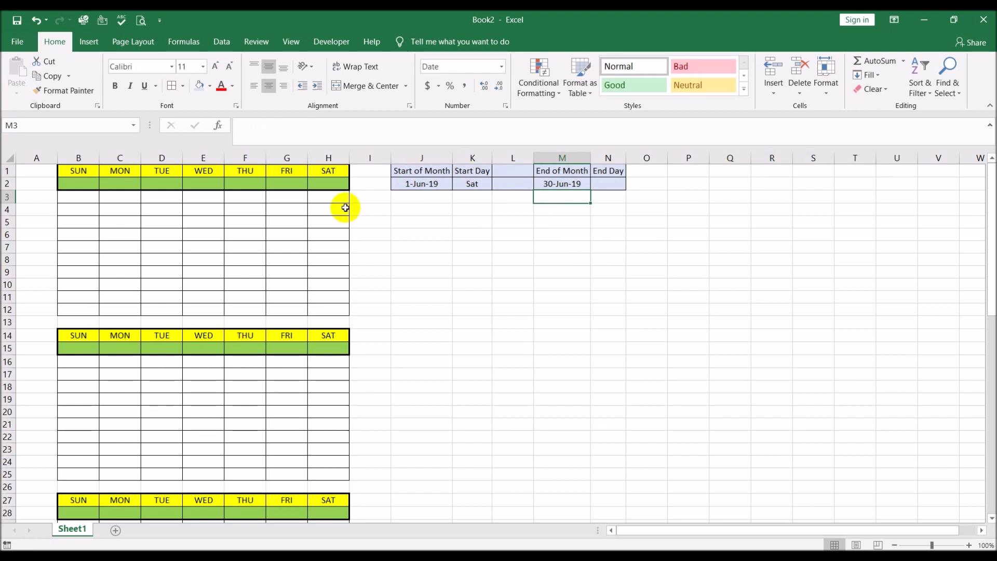
# - Test the month formulas by setting the Start of Month date in J2 to 2/1, 3/1, 7/1 and 8/1 in turn
pyautogui.click(406, 183)
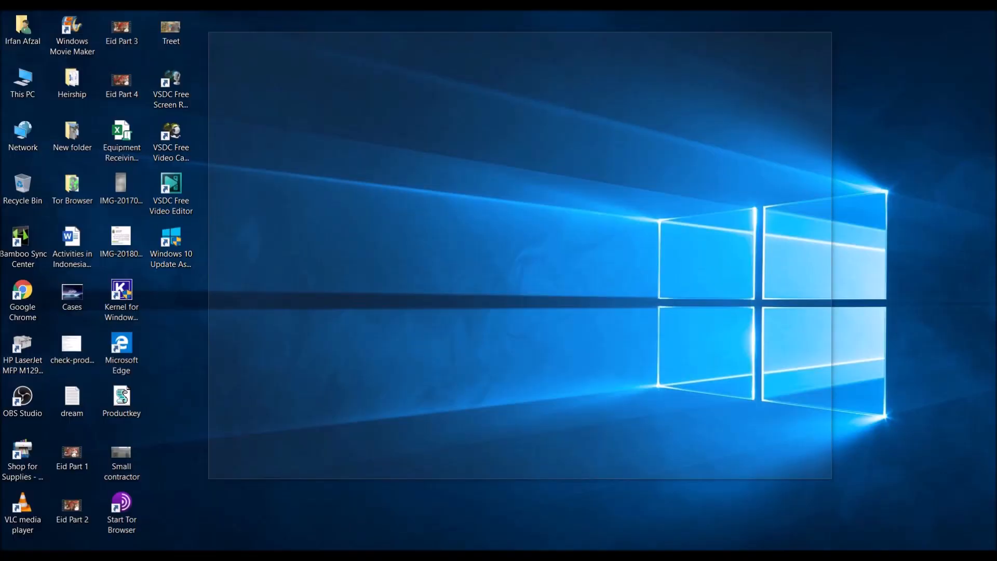
pyautogui.write('2/')
pyautogui.write('1')
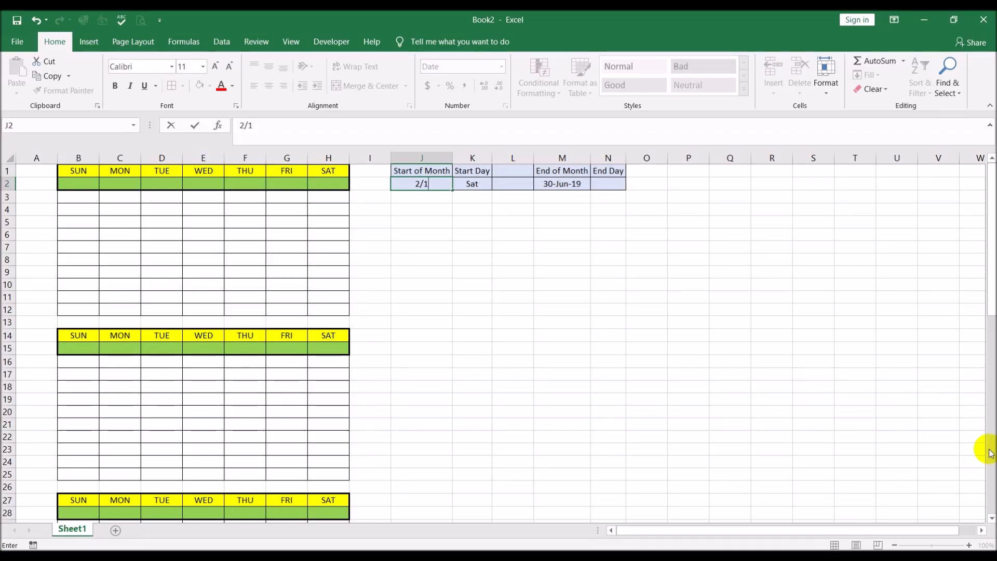
pyautogui.press('Return')
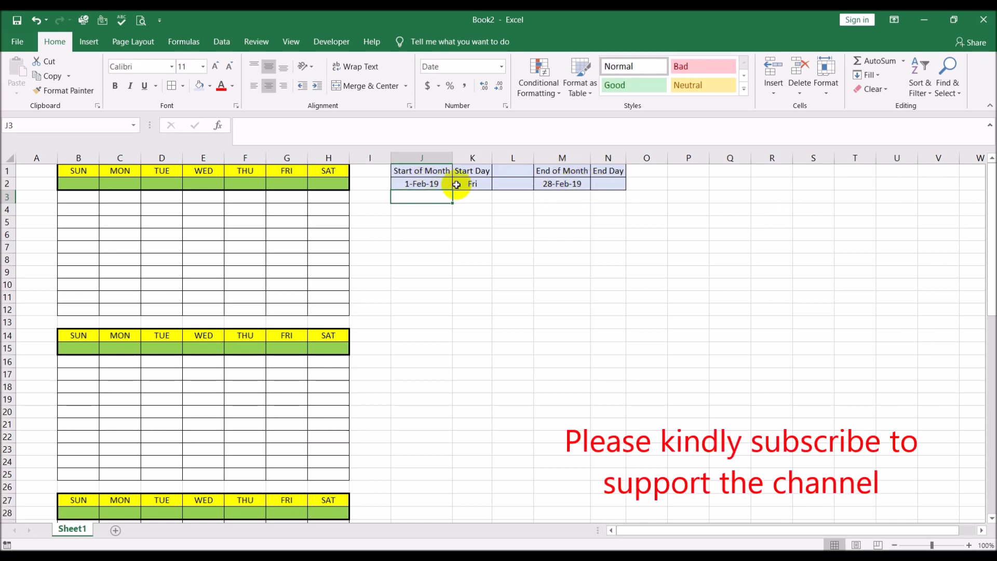
pyautogui.click(448, 184)
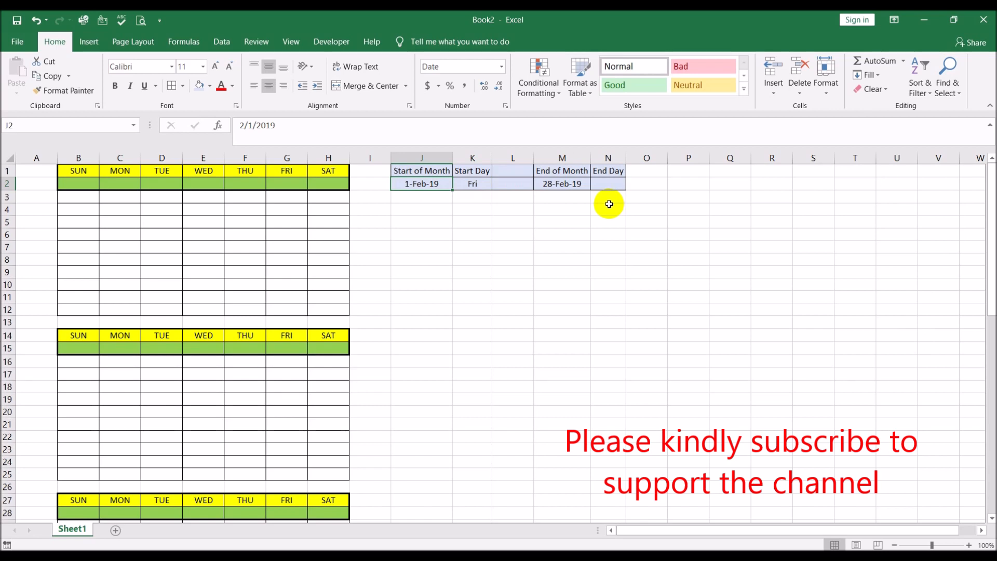
pyautogui.write('3/1')
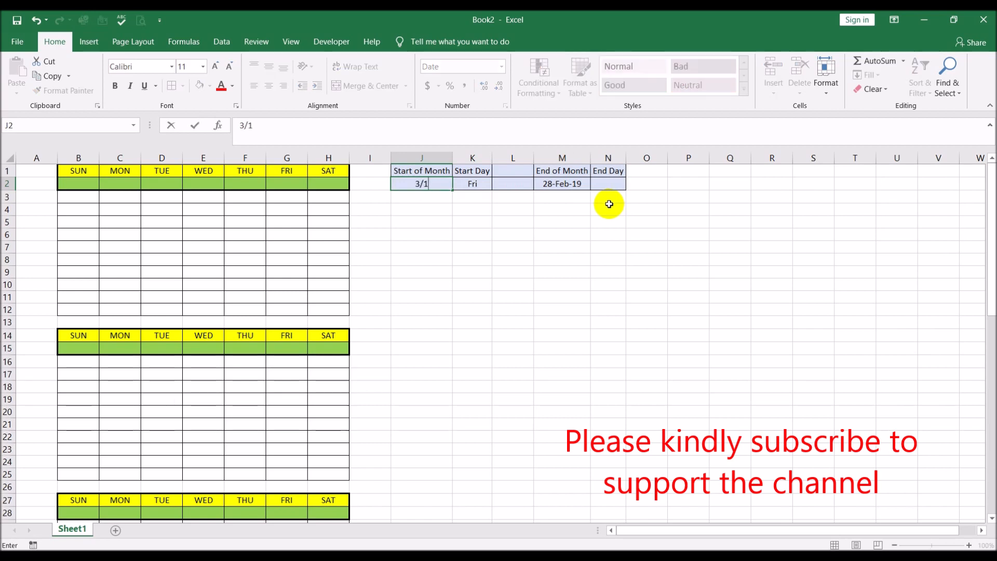
pyautogui.press('Return')
pyautogui.press('Up')
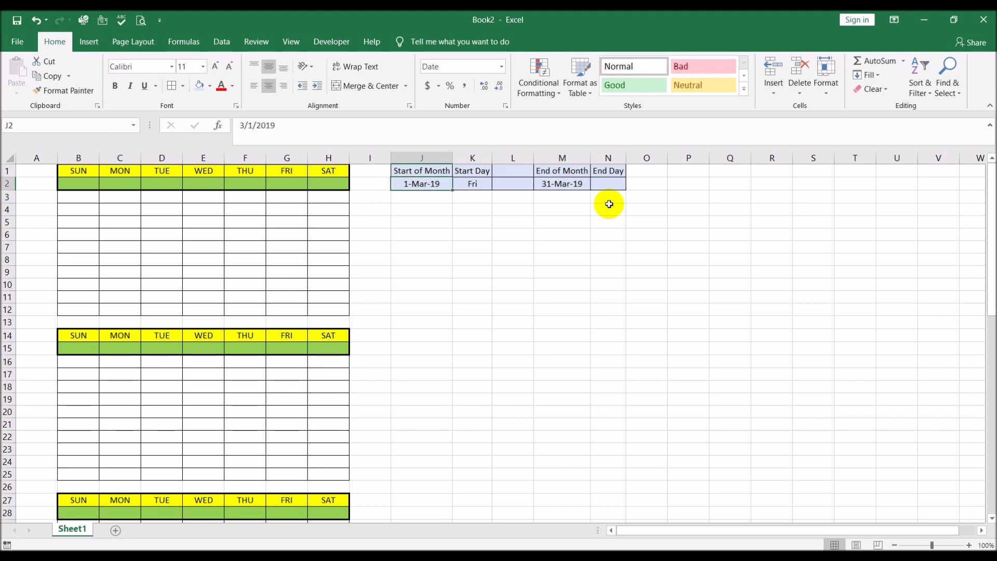
pyautogui.write('7/1')
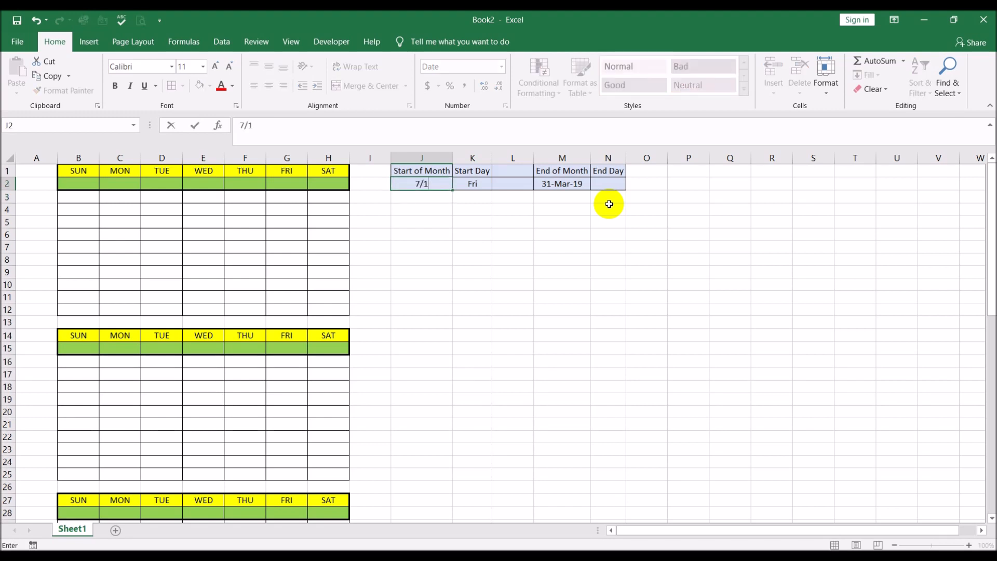
pyautogui.press('Return')
pyautogui.press('Up')
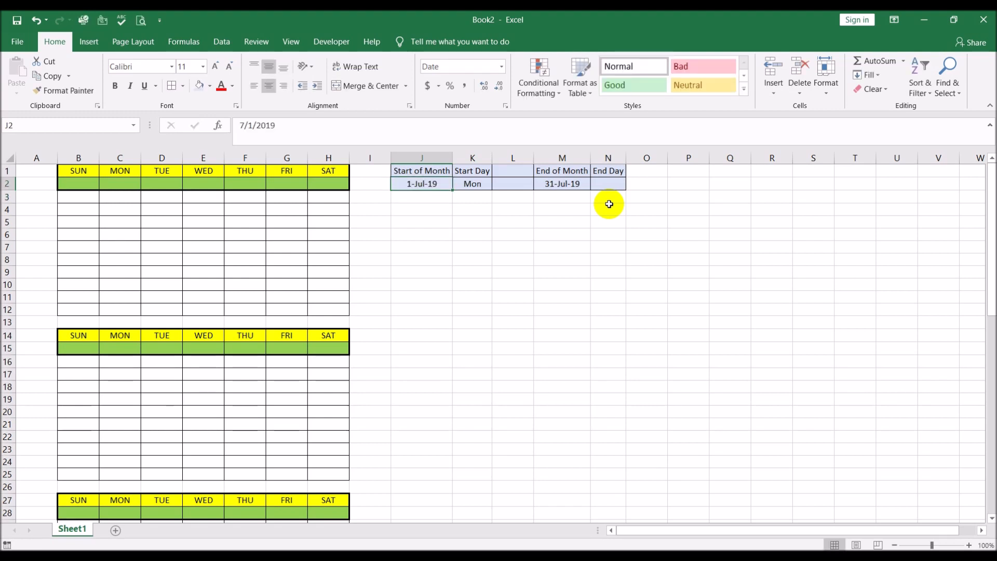
pyautogui.write('8/1')
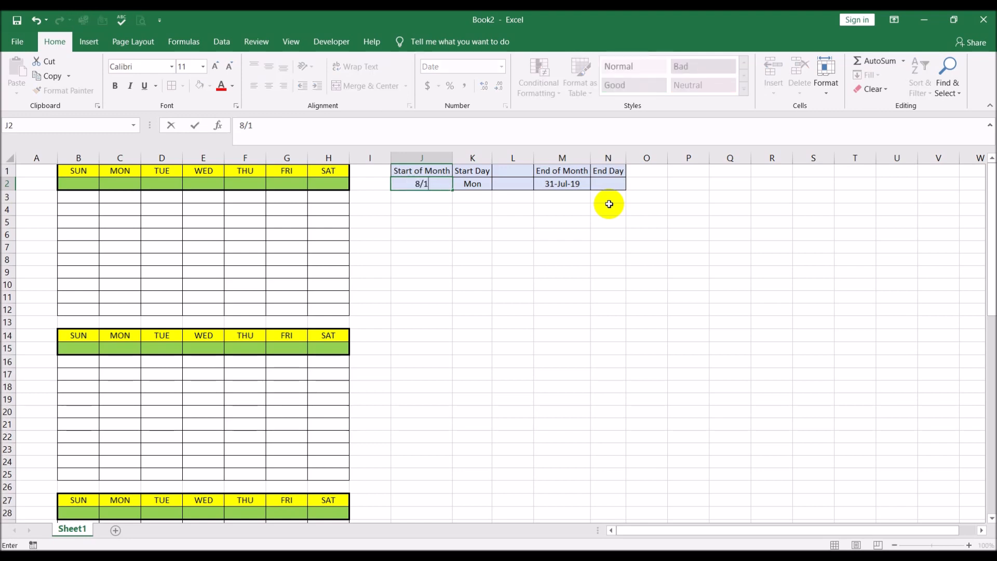
pyautogui.press('Return')
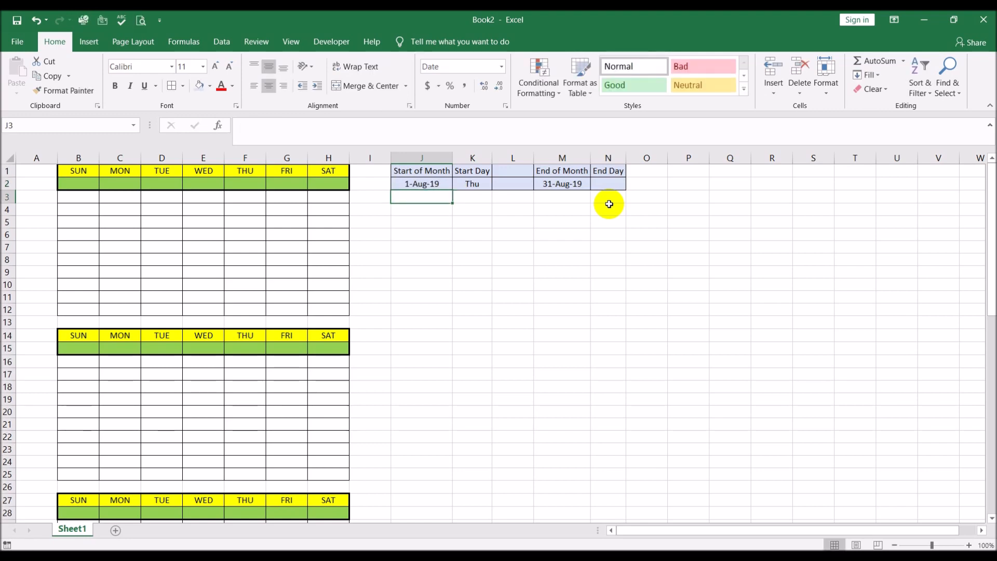
# - Set the Start of Month date in J2 back to 6/1
pyautogui.press('Up')
pyautogui.write('6/1')
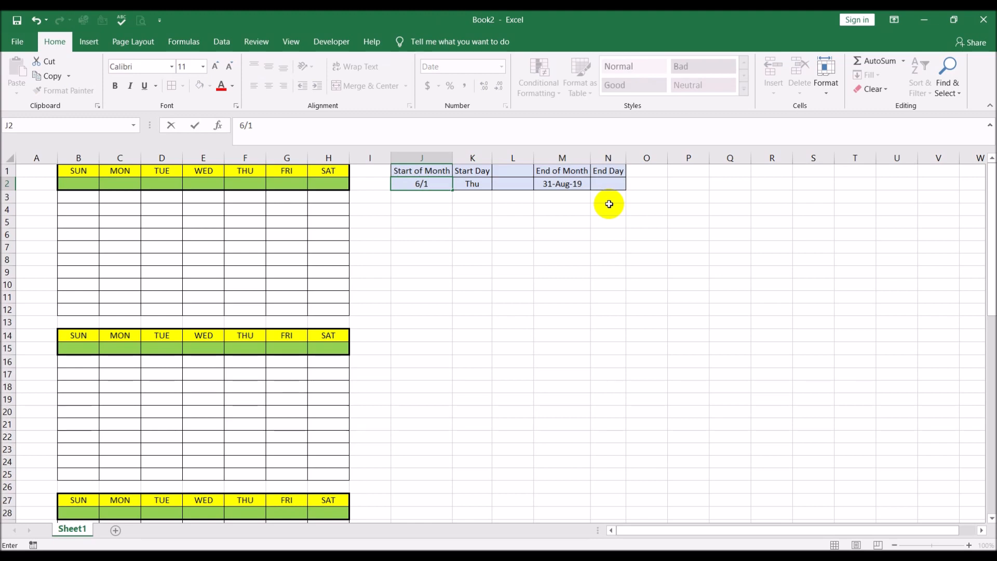
pyautogui.press('Return')
# - Copy the Start Day formula from K2 into N2 under End Day
pyautogui.click(468, 185)
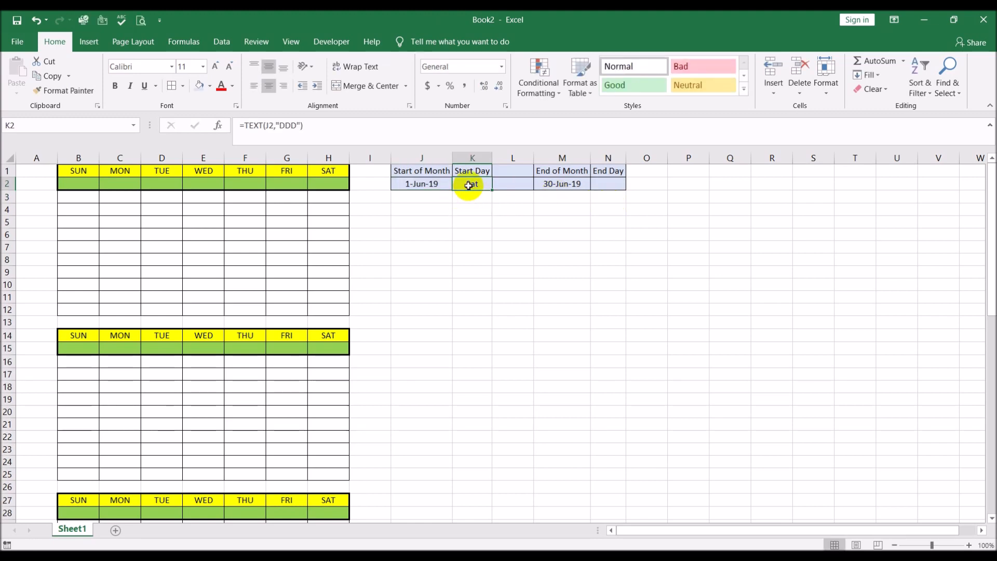
pyautogui.hotkey('ctrl', 'c')
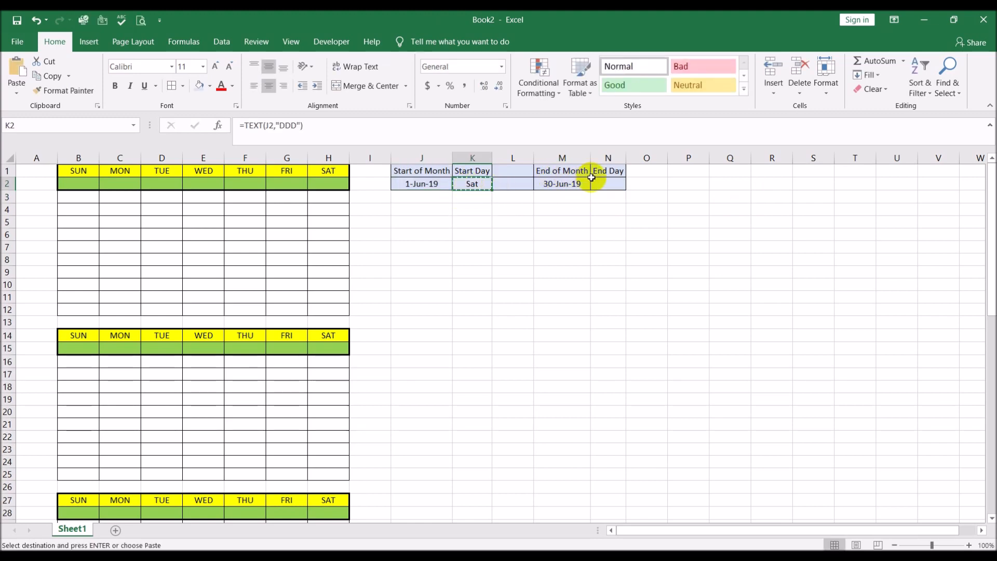
pyautogui.click(610, 185)
pyautogui.hotkey('ctrl', 'v')
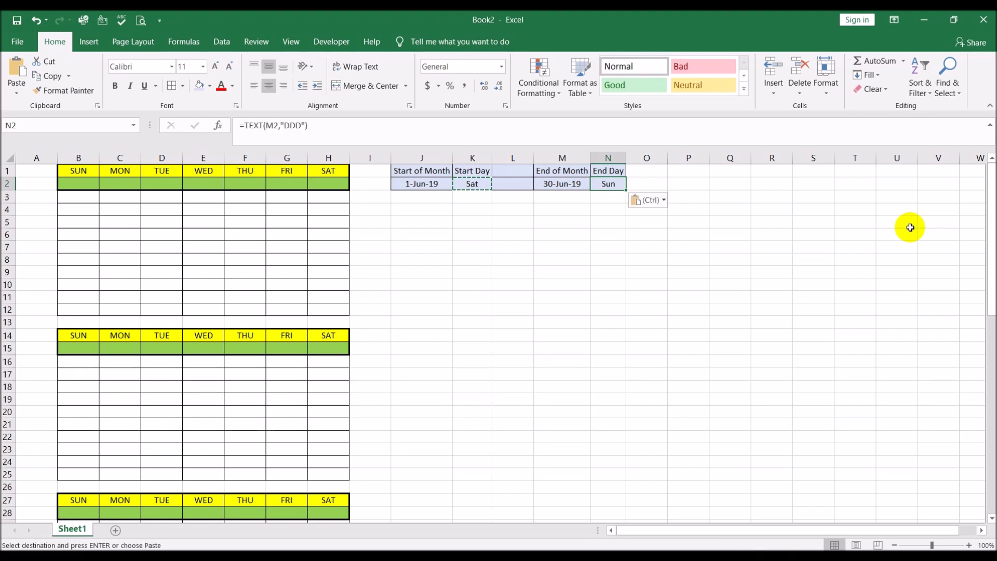
pyautogui.press('Escape')
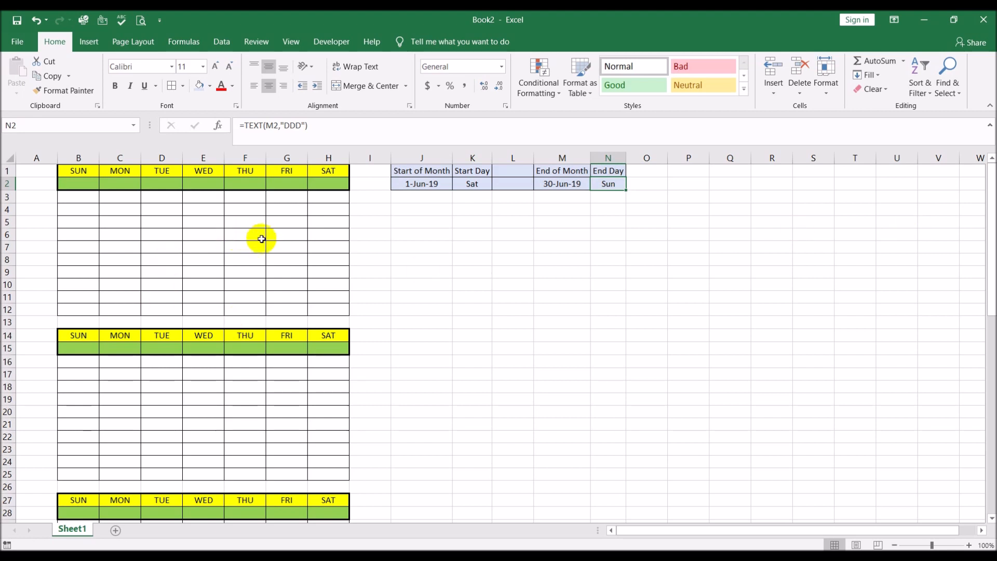
pyautogui.click(82, 182)
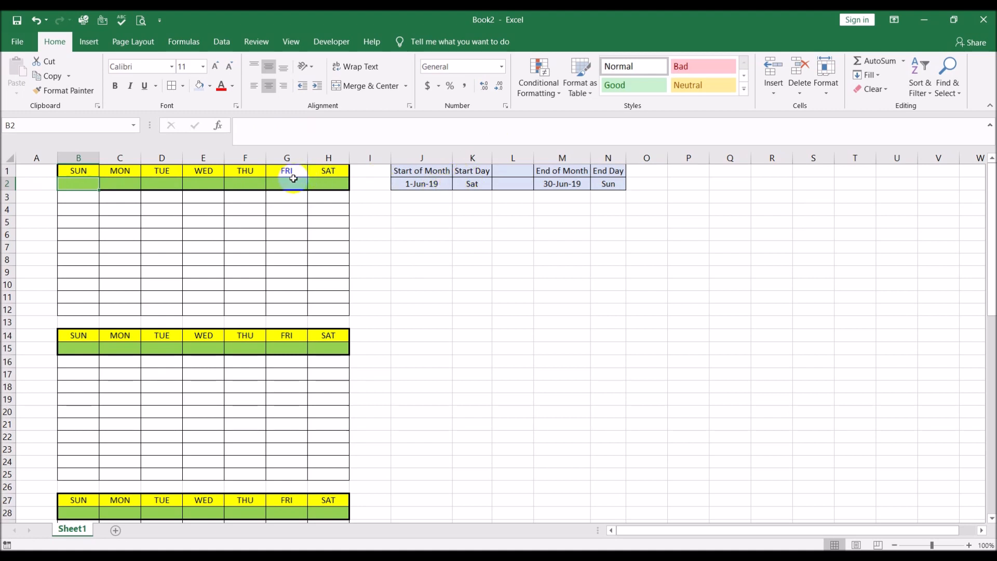
pyautogui.moveTo(277, 184); pyautogui.dragTo(99, 184)
pyautogui.click(340, 185)
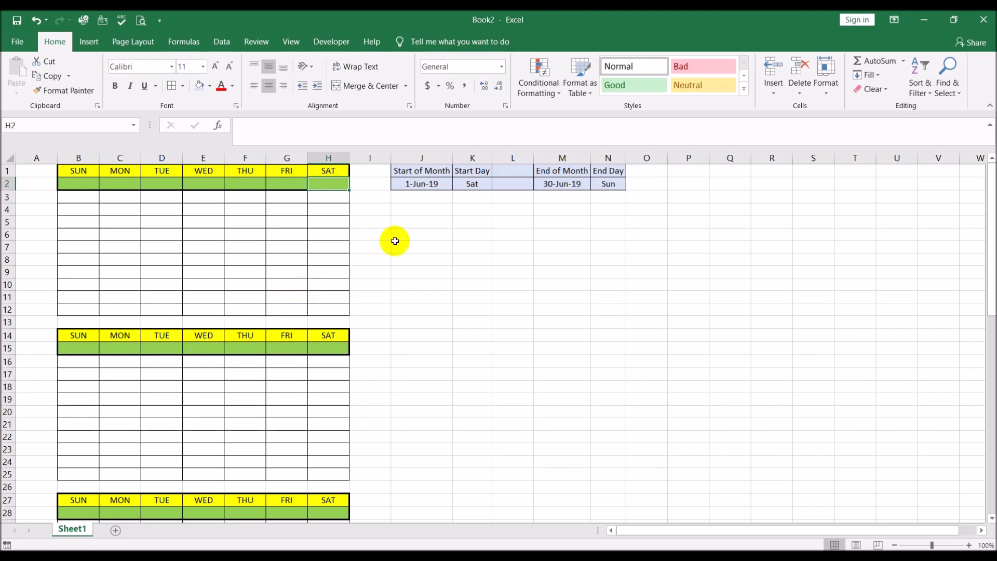
# - Test the Start of Month date 7/1 in J2, checking it against the MON date cell, and undo the change
pyautogui.click(411, 183)
pyautogui.write('7/1')
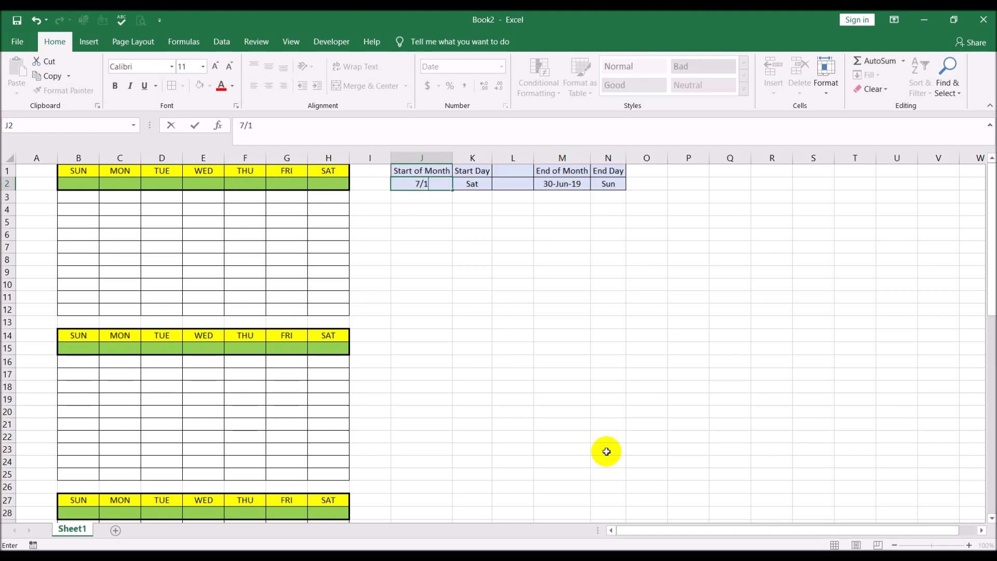
pyautogui.press('Return')
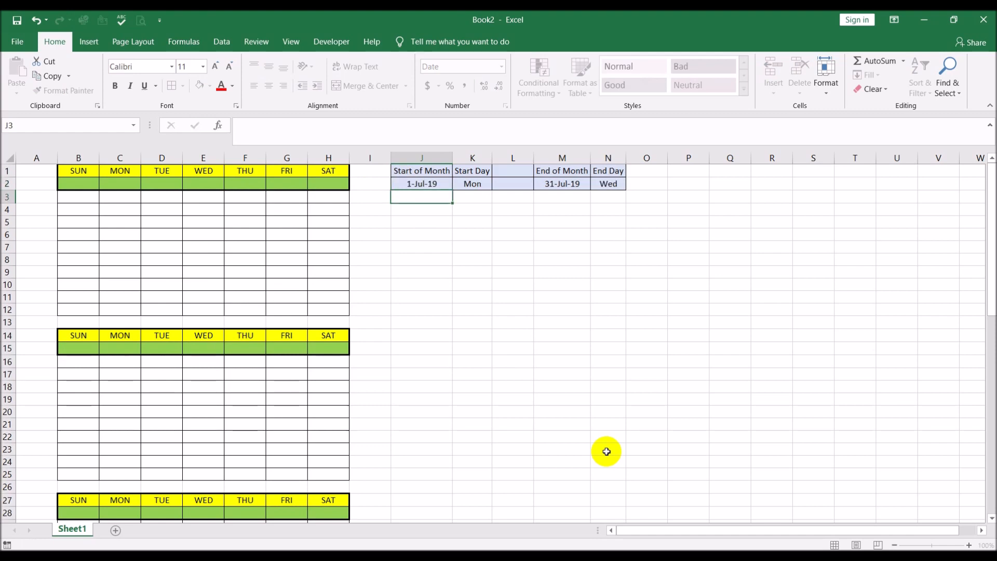
pyautogui.click(125, 180)
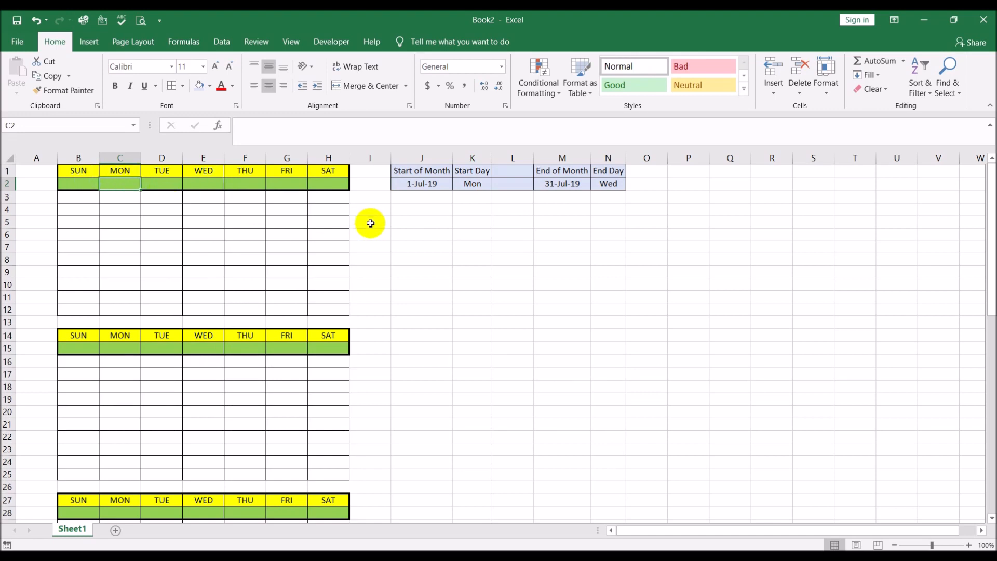
pyautogui.hotkey('ctrl', 'z')
pyautogui.click(472, 244)
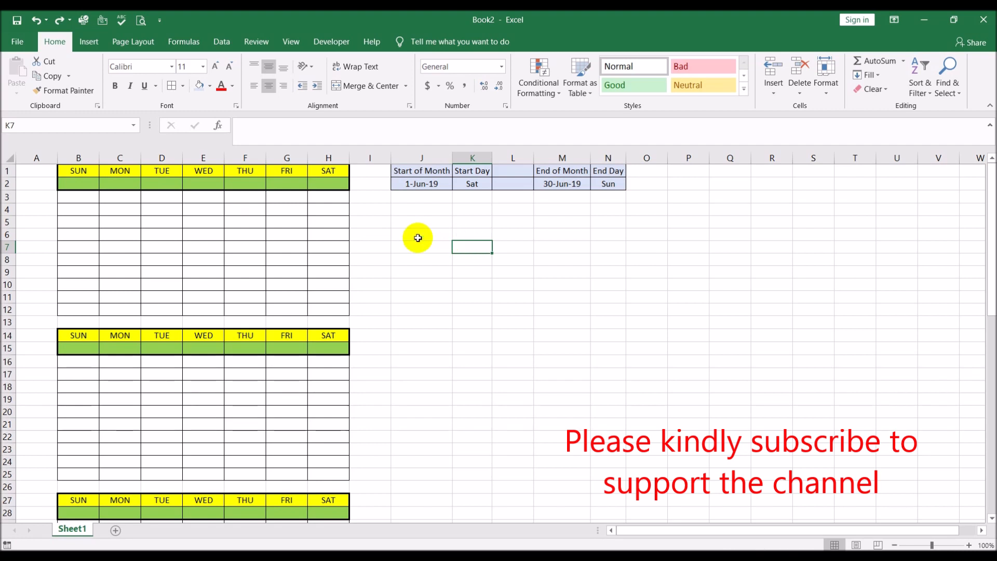
# - Enter the formula =IF(B1=$K$2,1,"") in B2, the first SUN date cell
pyautogui.click(74, 183)
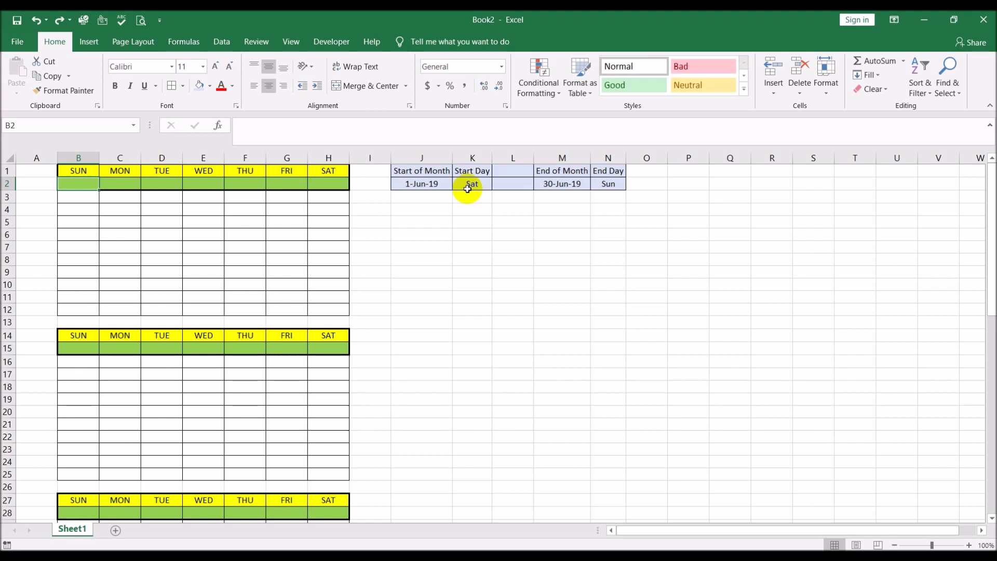
pyautogui.write('=if(')
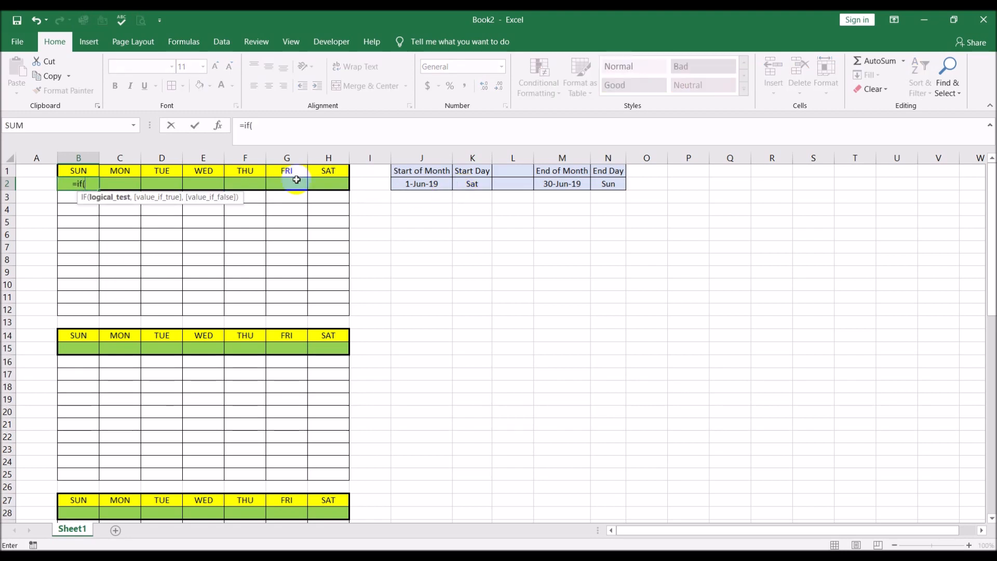
pyautogui.click(77, 170)
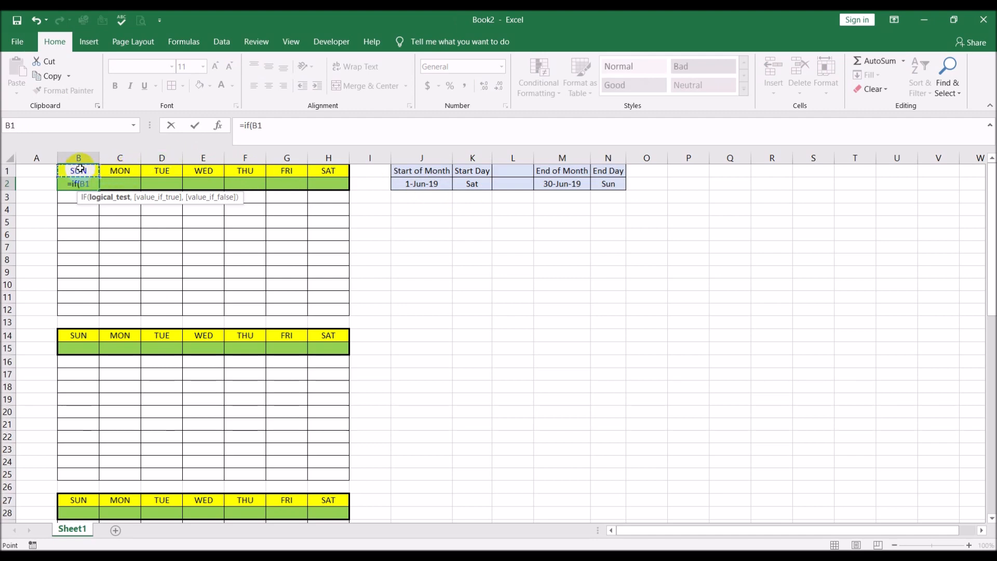
pyautogui.write('=')
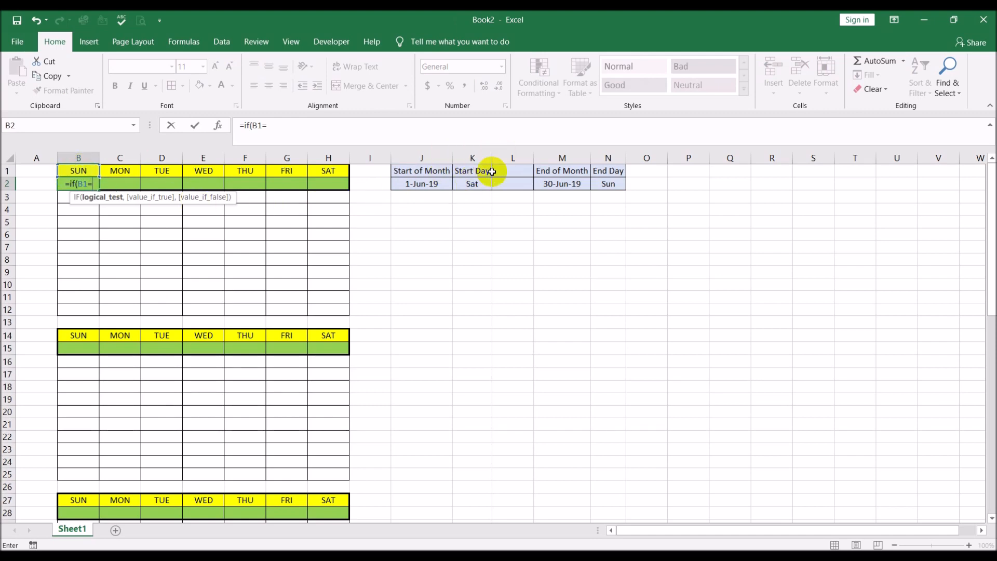
pyautogui.click(473, 185)
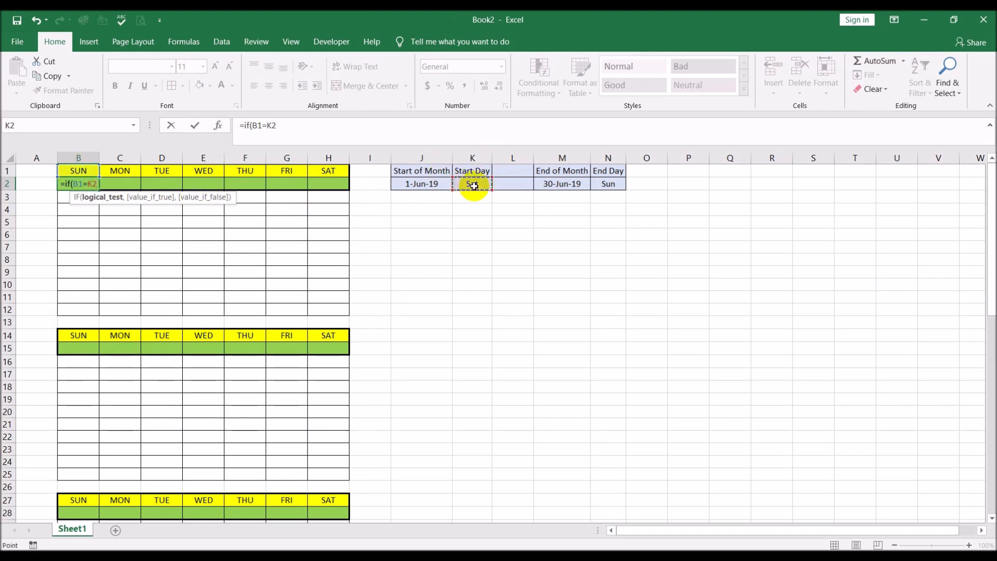
pyautogui.press('F4')
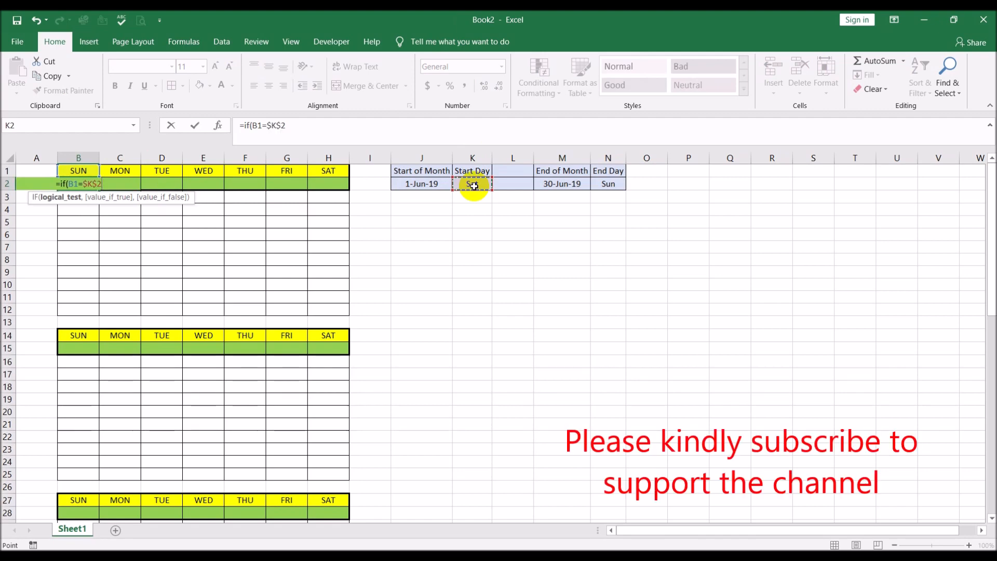
pyautogui.write(',')
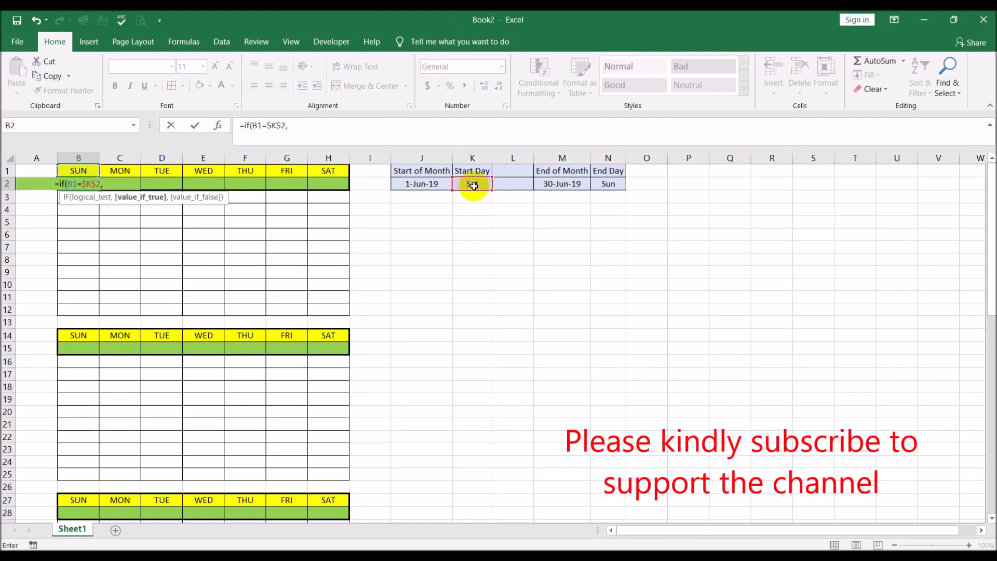
pyautogui.write('1,')
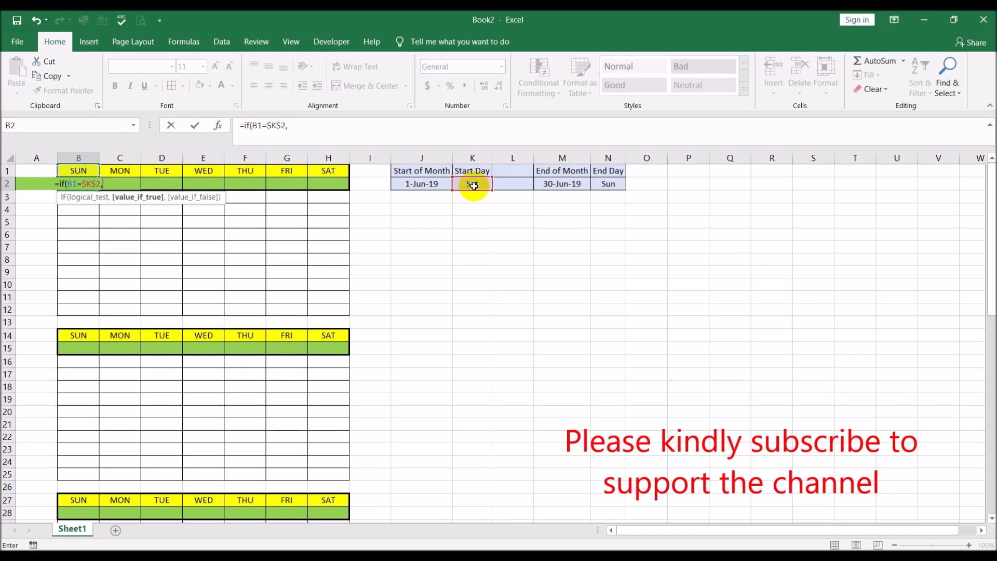
pyautogui.write('""')
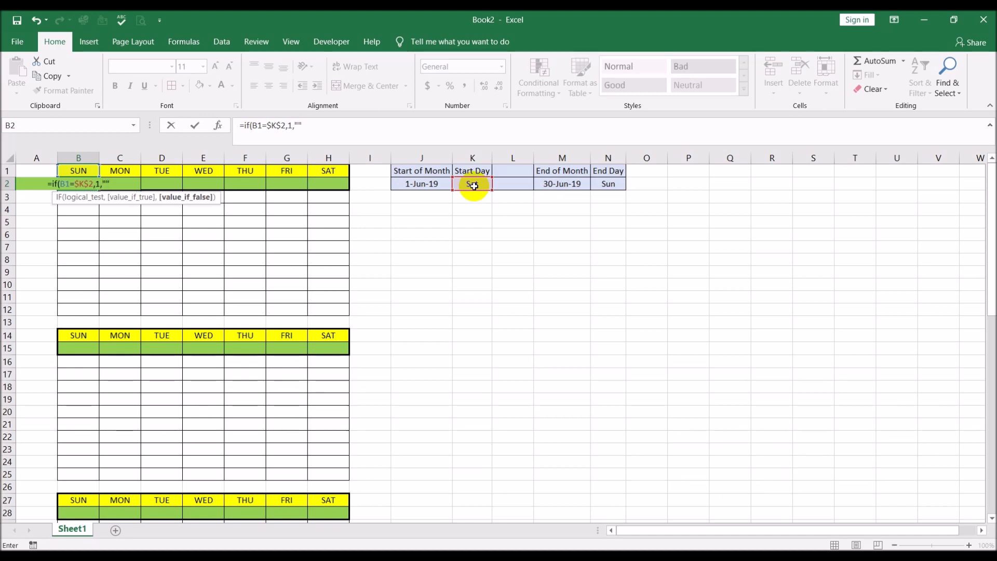
pyautogui.write(')')
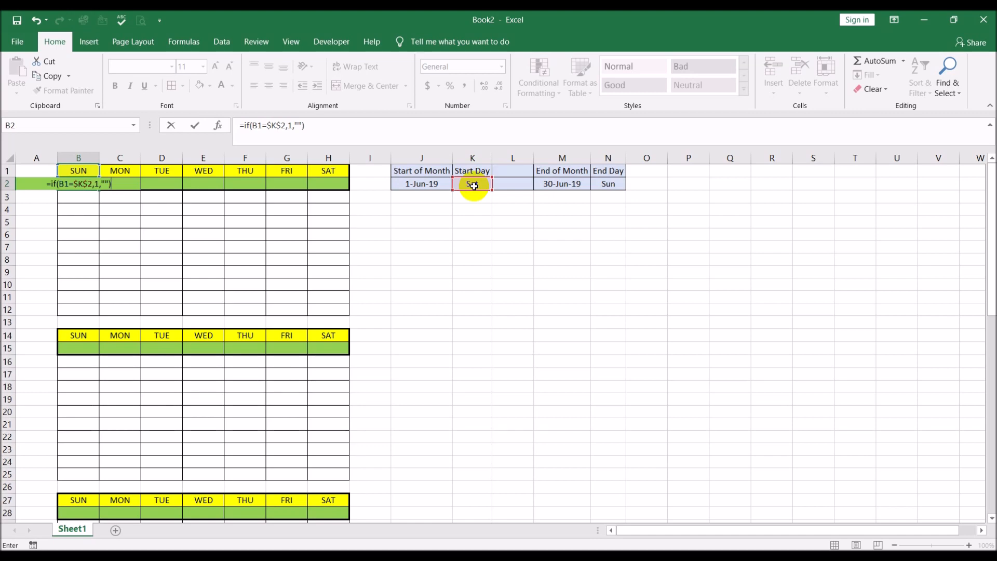
pyautogui.press('Return')
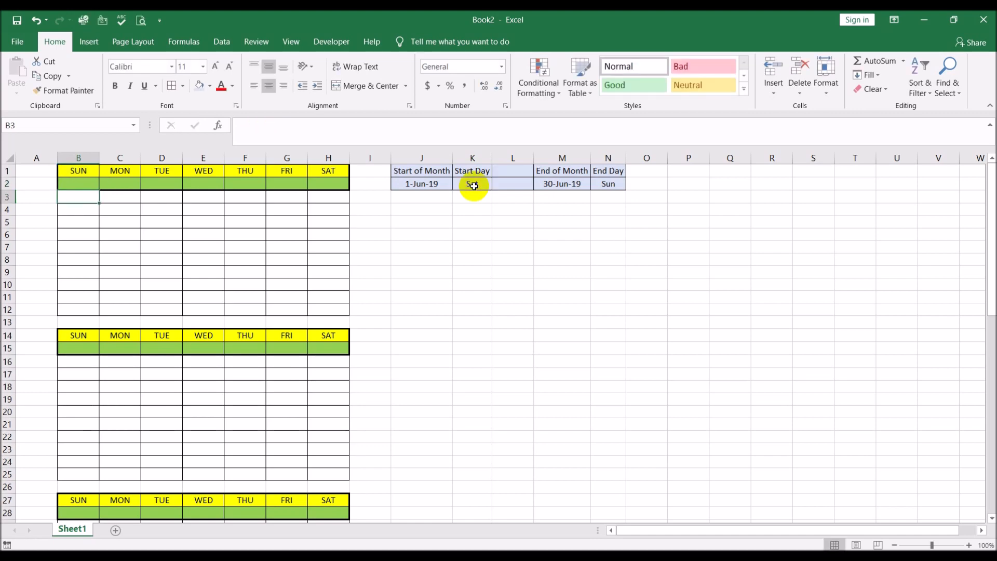
# - Begin an IF formula in C2 that returns B2+1 when B2 is not blank: =IF(B2<>"",B2+1,
pyautogui.press('Up')
pyautogui.press('Right')
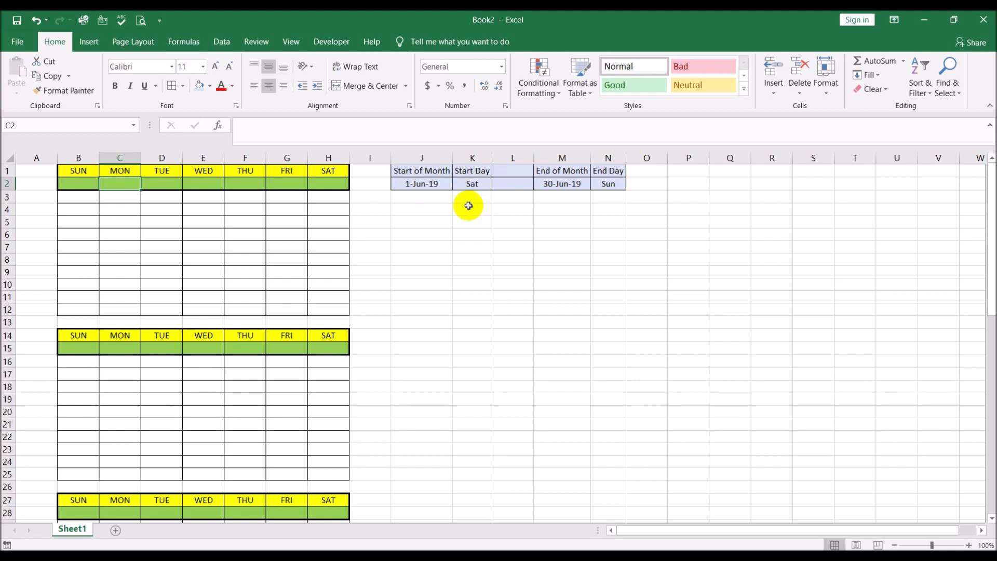
pyautogui.write('=')
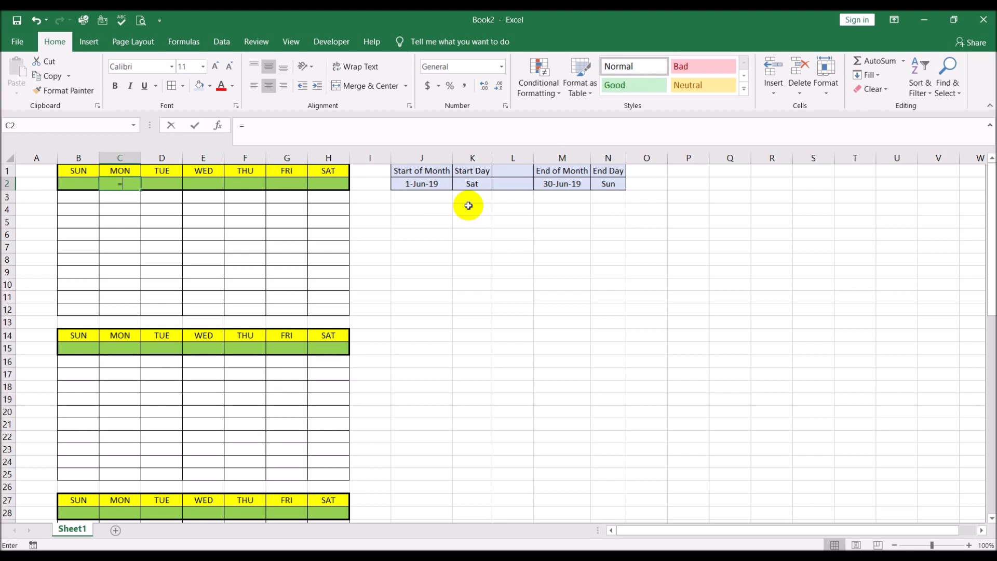
pyautogui.write('if(')
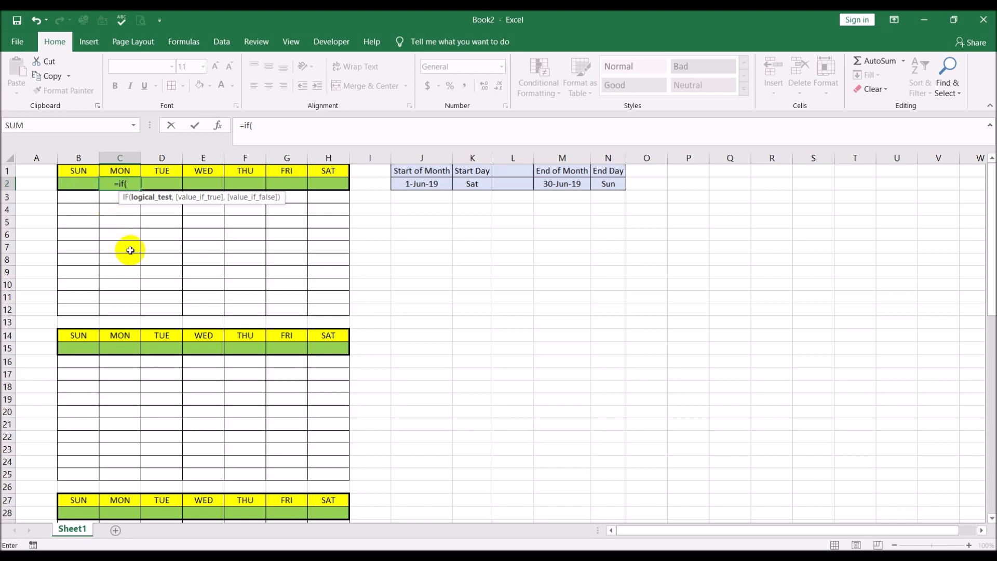
pyautogui.click(79, 183)
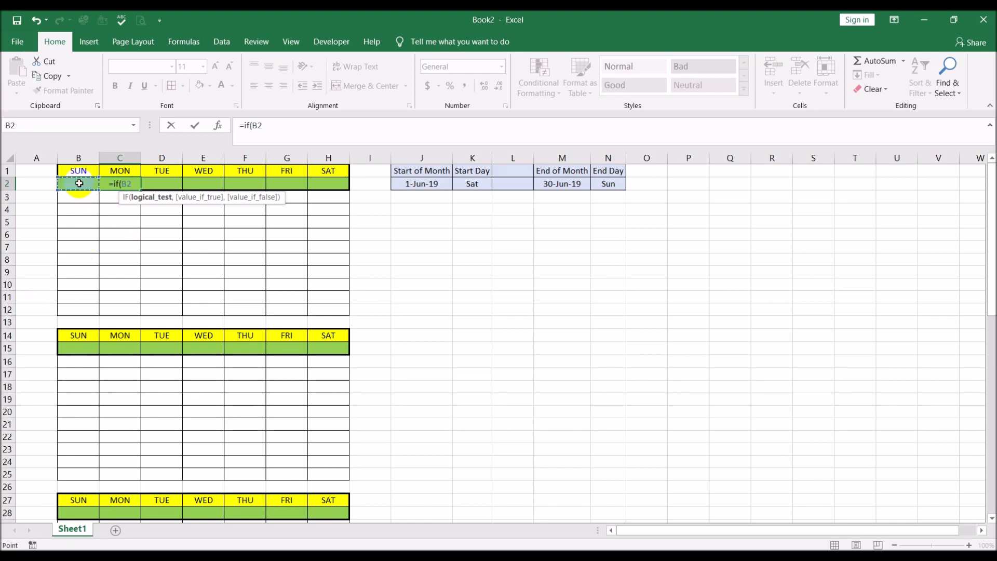
pyautogui.write('<>""')
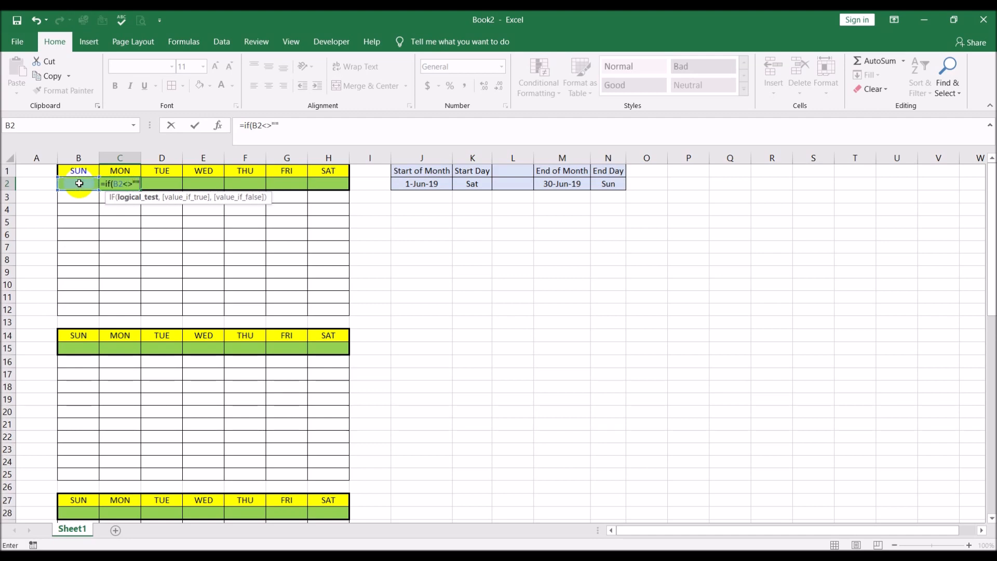
pyautogui.write(',')
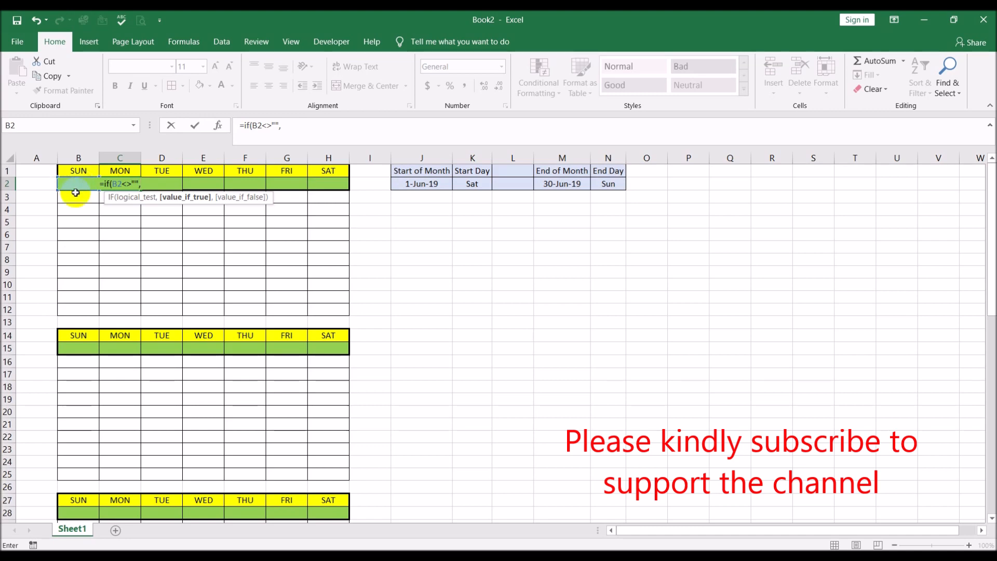
pyautogui.write('B2+')
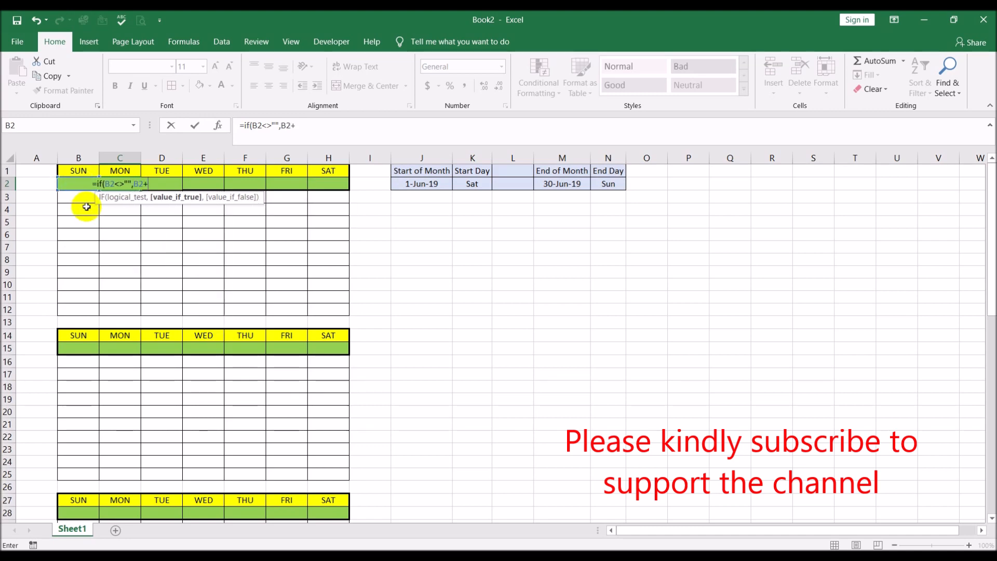
pyautogui.write('1,')
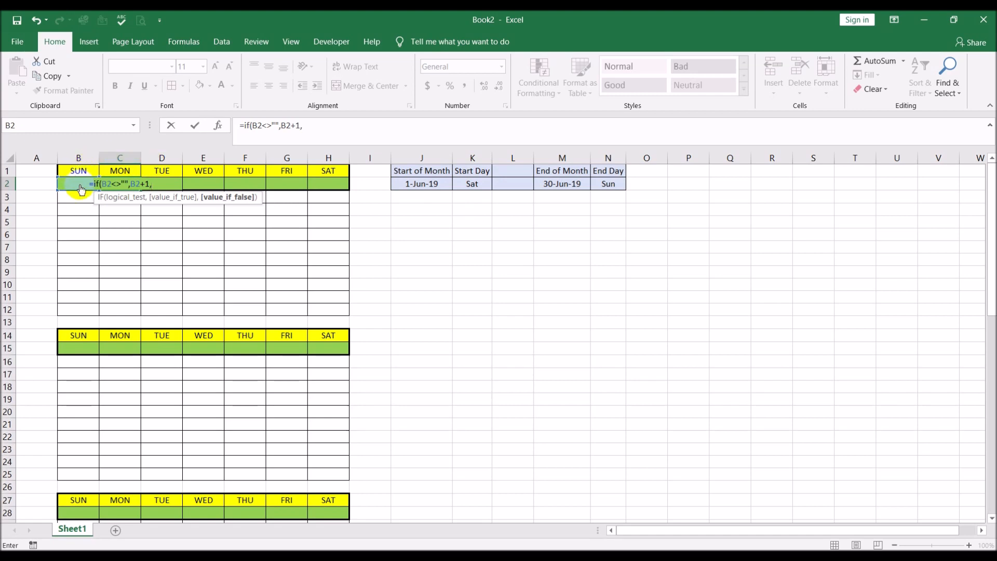
# - Complete the C2 formula with the nested condition IF(C1=$K$2,1,"") as its false value
pyautogui.write('if(')
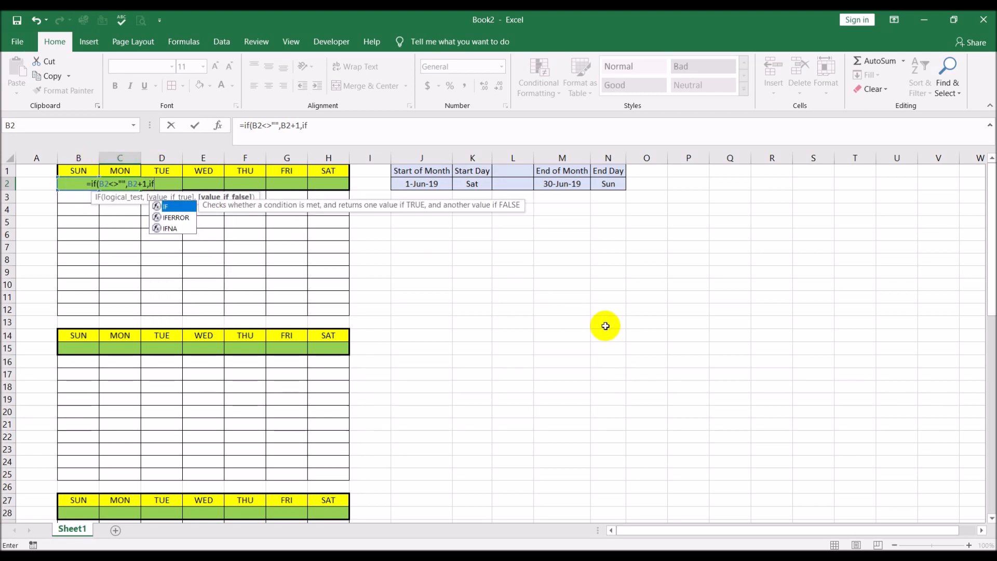
pyautogui.click(128, 172)
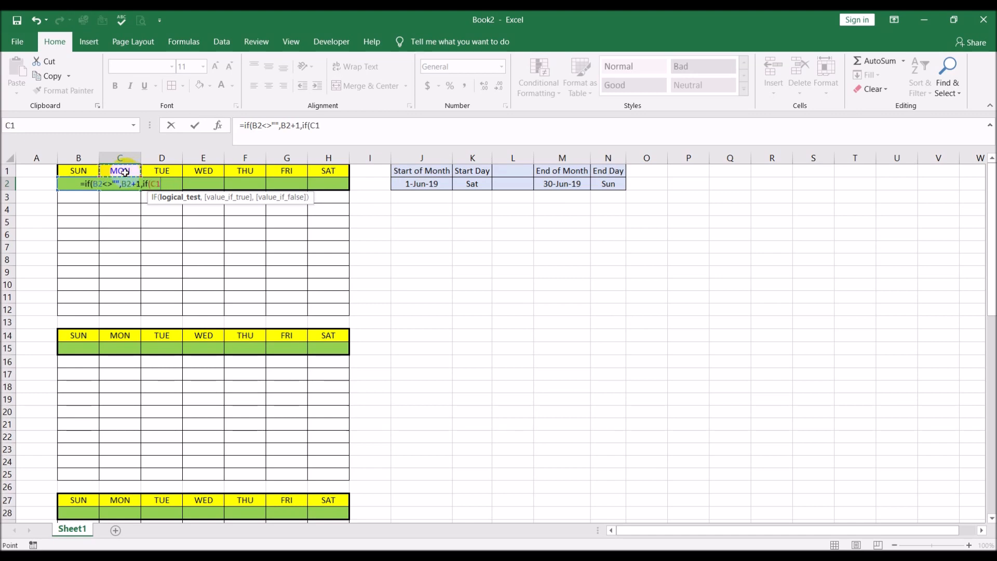
pyautogui.write('=')
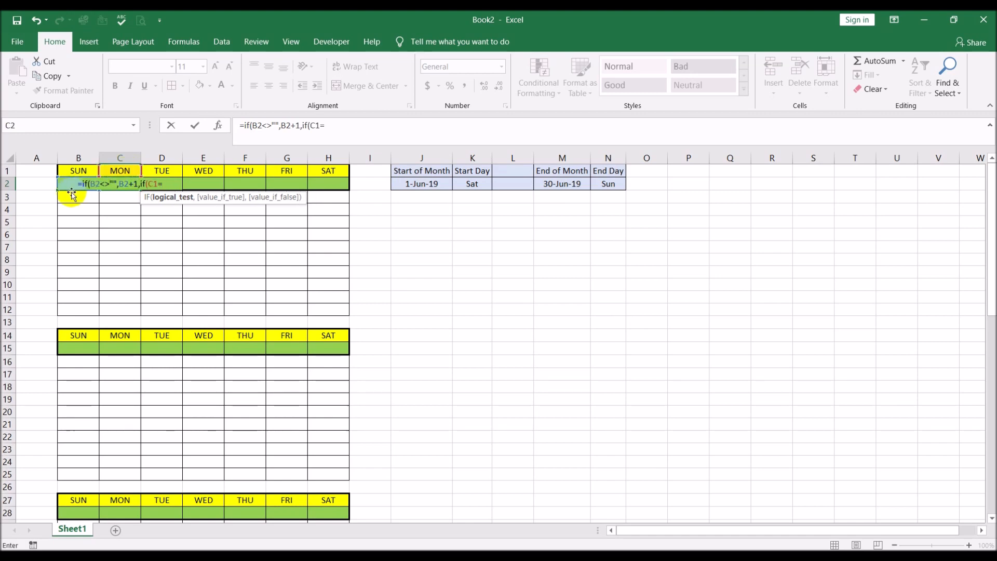
pyautogui.click(474, 188)
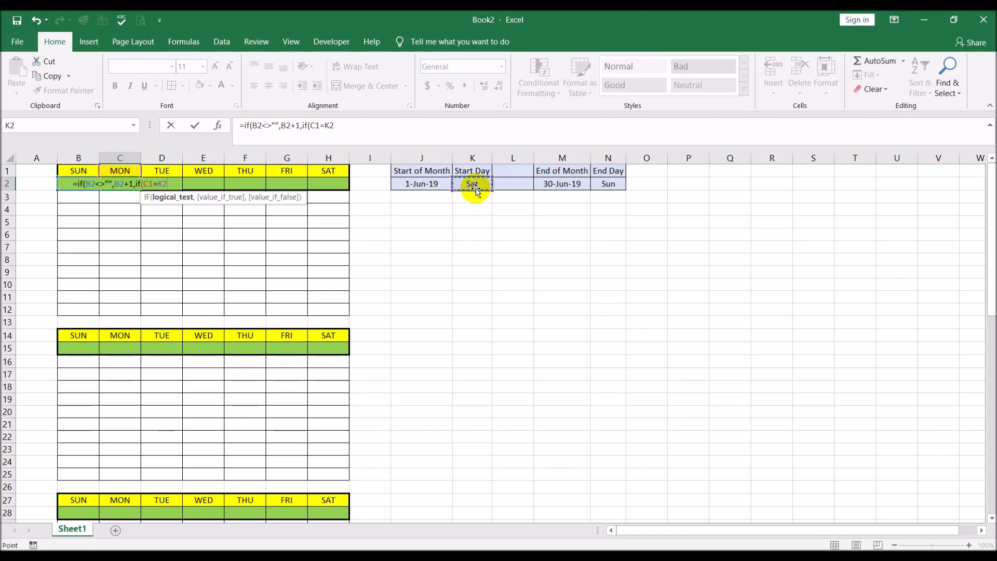
pyautogui.press('F4')
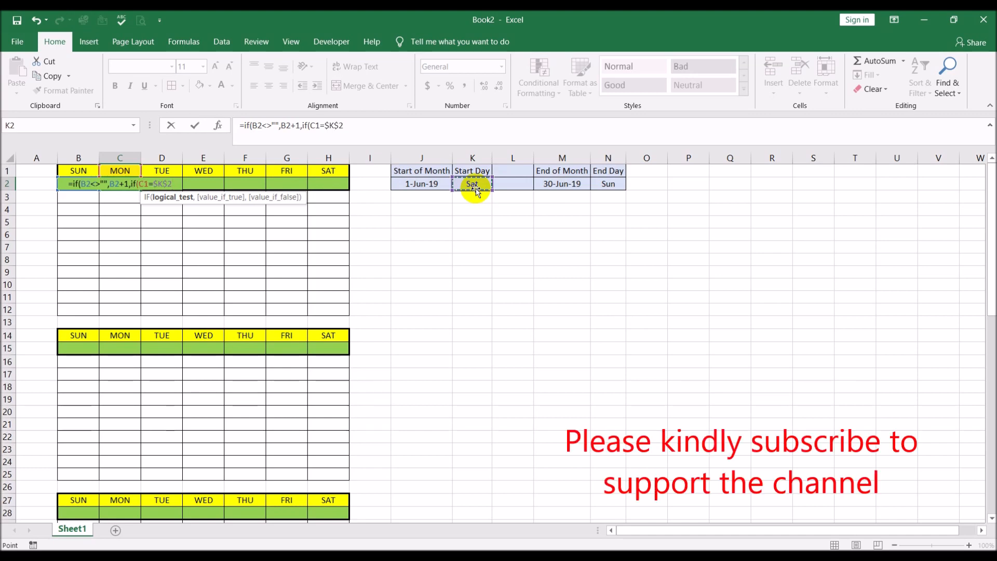
pyautogui.write(',')
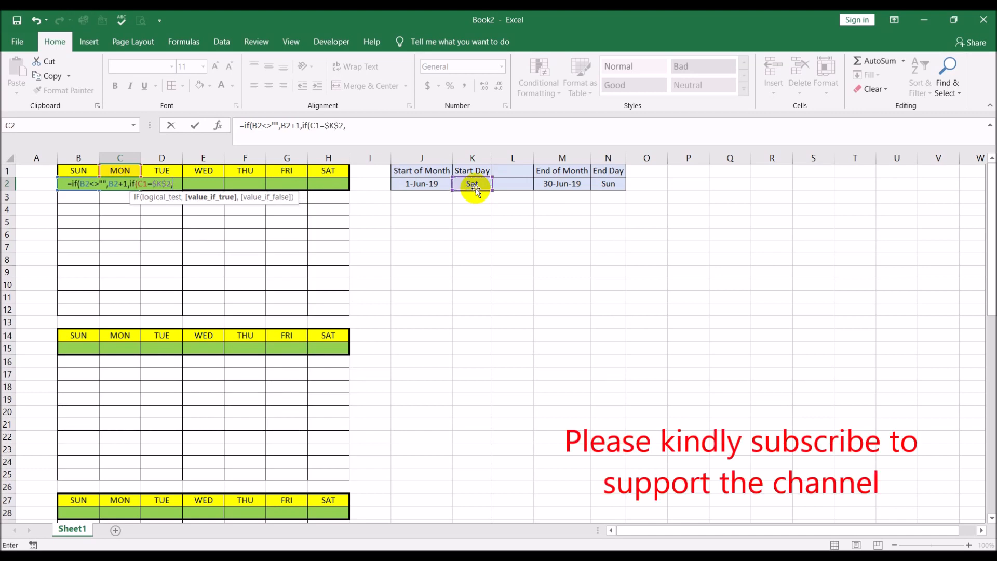
pyautogui.write('1')
pyautogui.write(',"")')
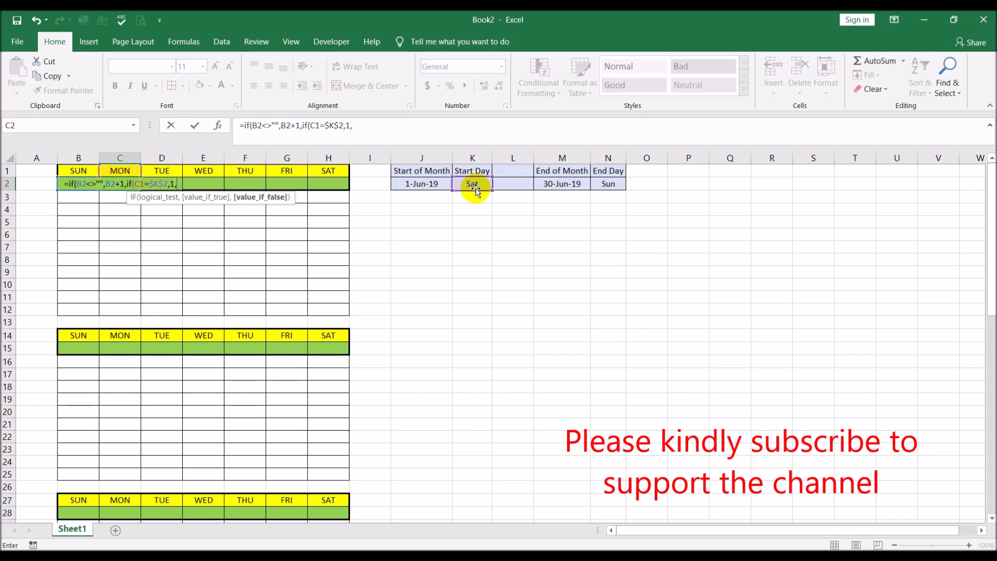
pyautogui.press('Return')
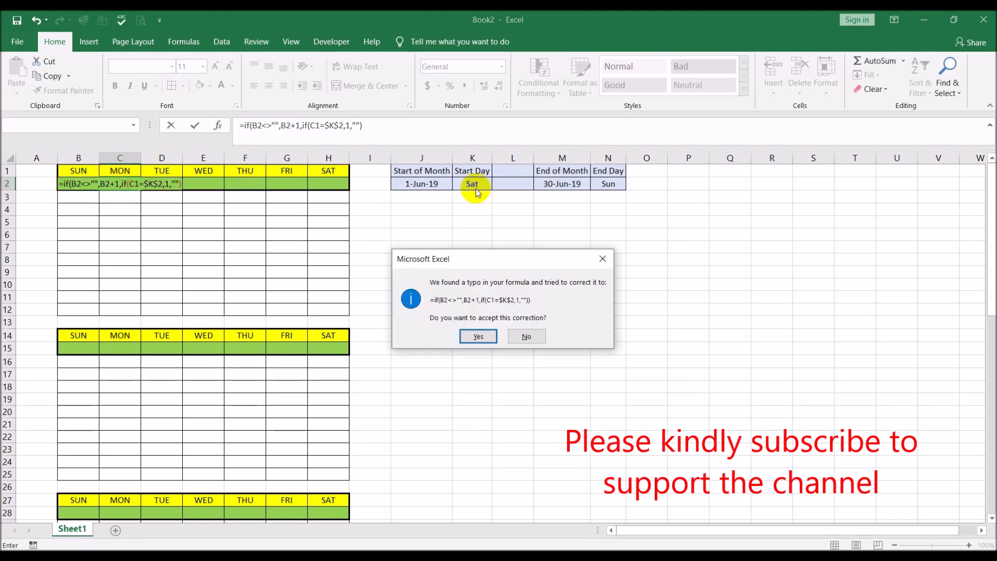
# - Reject the suggested correction and add the missing closing parenthesis, entering =IF(B2<>"",B2+1,IF(C1=$K$2,1,"")) in C2
pyautogui.click(525, 337)
pyautogui.click(499, 322)
pyautogui.click(389, 126)
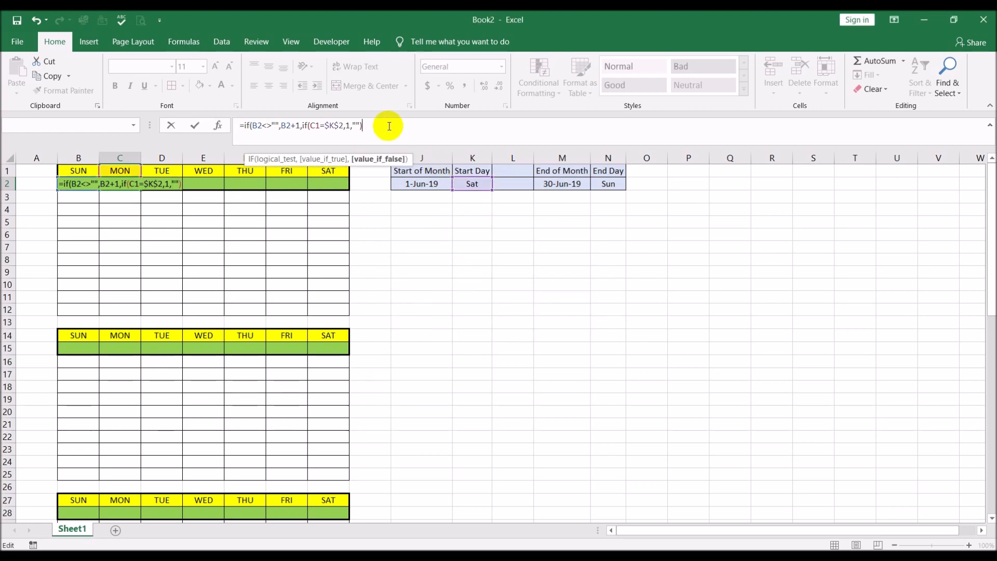
pyautogui.write(')')
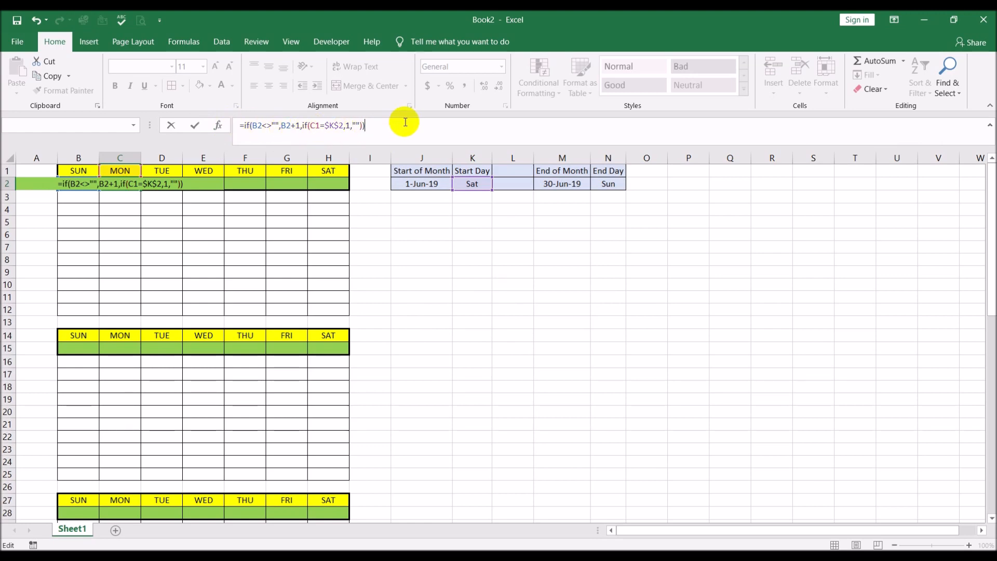
pyautogui.press('Return')
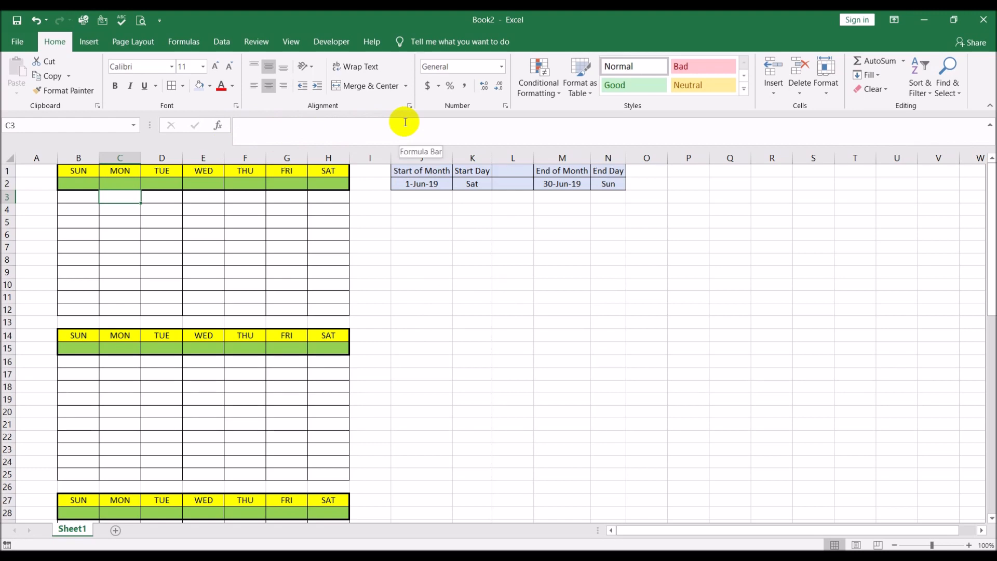
# - Copy the C2 formula and paste only formulas into D2:H2, the TUE to SAT date cells of the first week
pyautogui.click(126, 181)
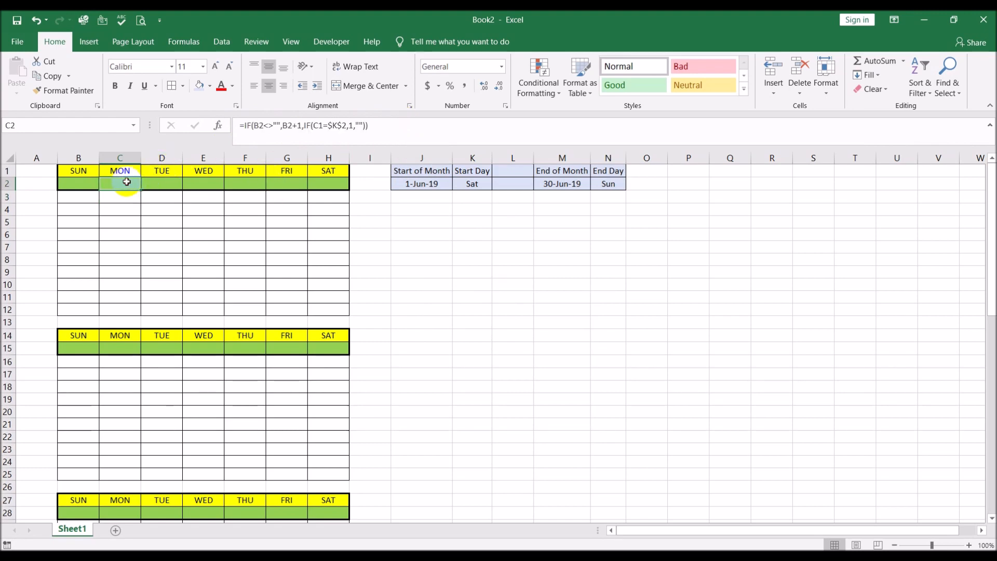
pyautogui.hotkey('ctrl', 'c')
pyautogui.moveTo(160, 184); pyautogui.dragTo(328, 185)
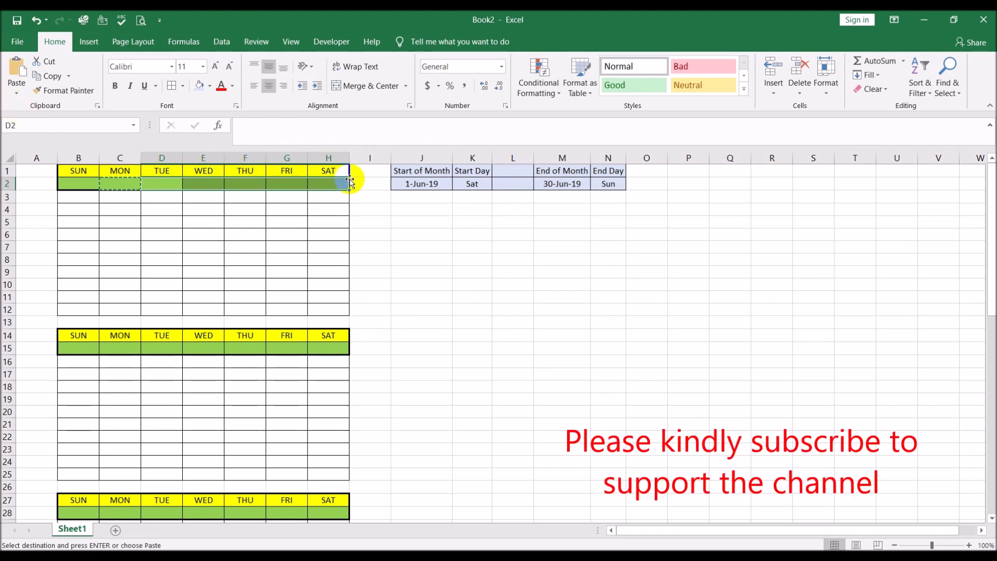
pyautogui.click(14, 96)
pyautogui.click(35, 124)
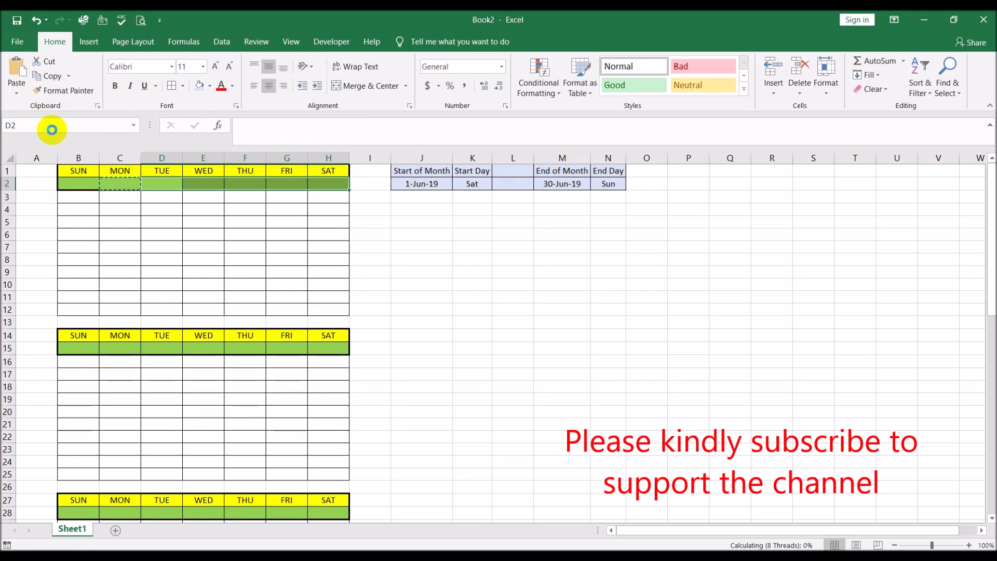
pyautogui.click(291, 226)
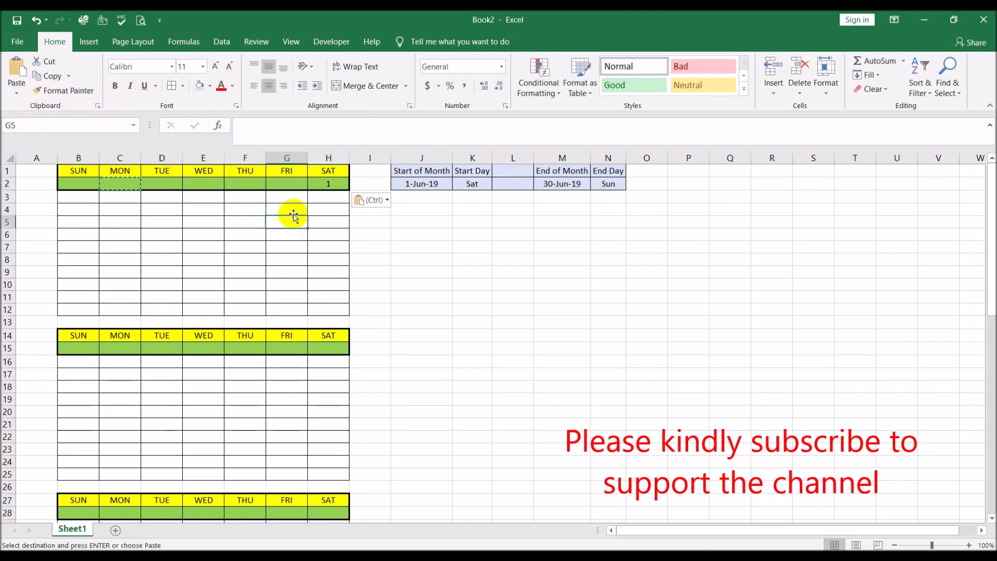
pyautogui.press('Escape')
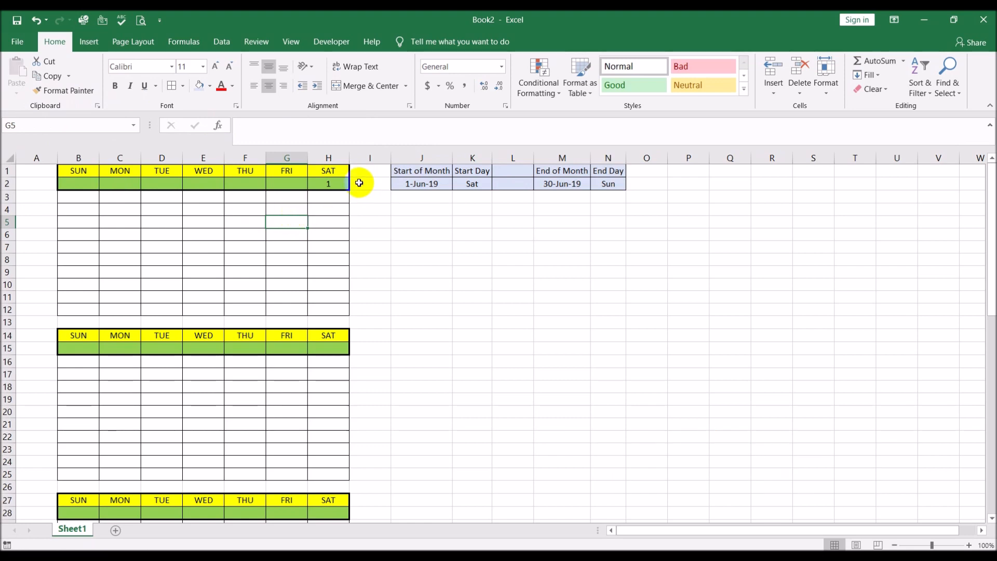
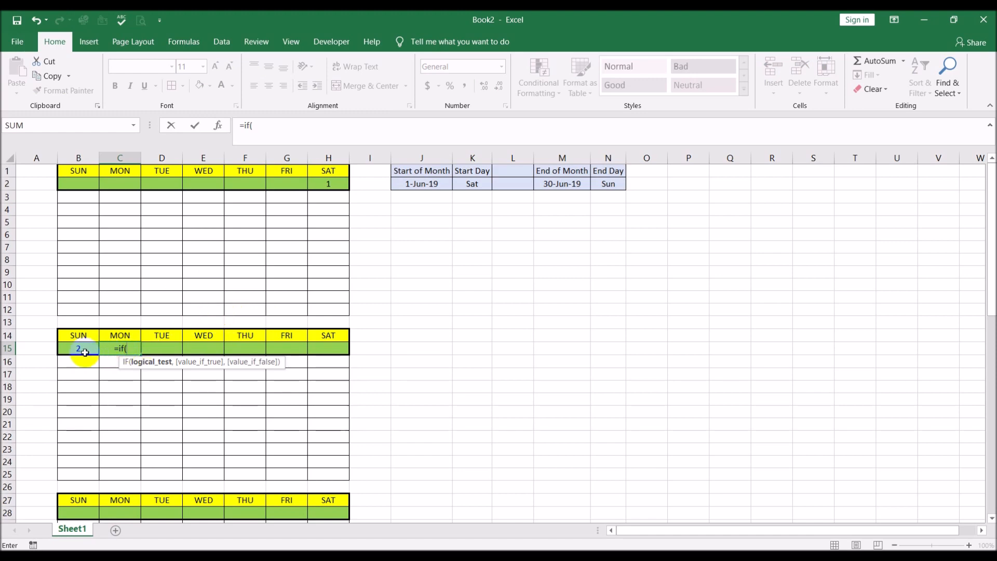
# - In the IF formula in C15, set the condition that B15 is not blank: =IF(B15<>"",
pyautogui.click(77, 347)
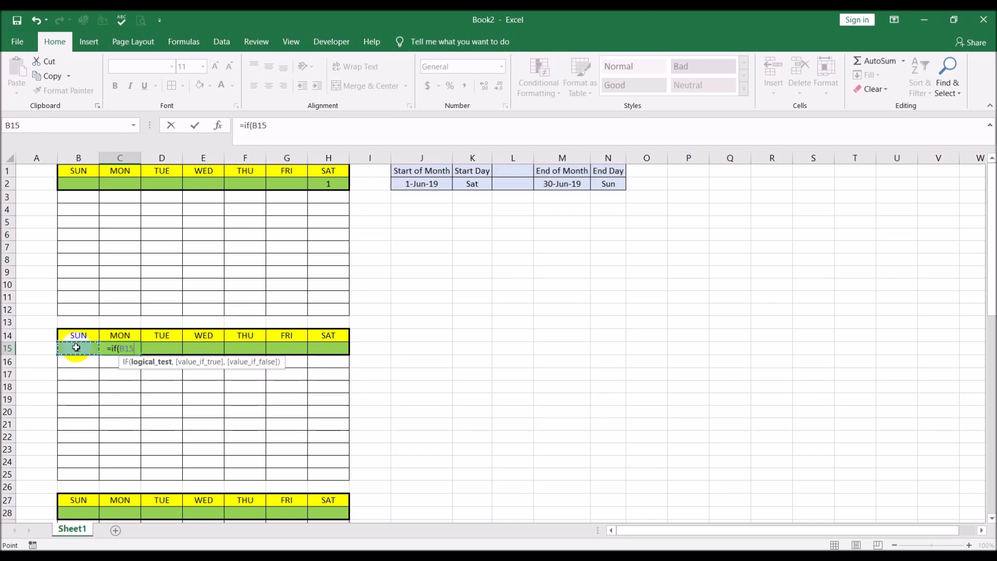
pyautogui.write('<>""')
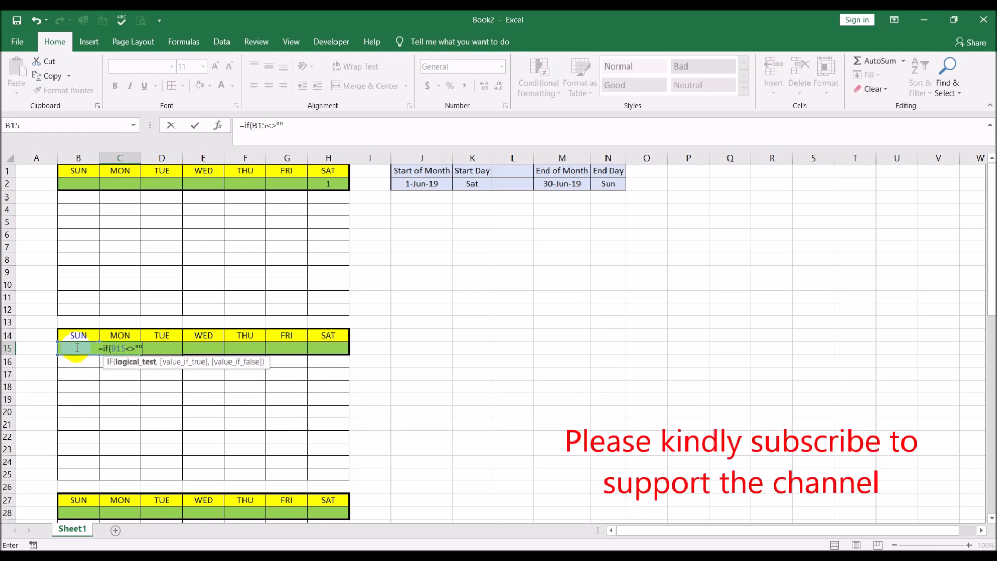
pyautogui.write(',')
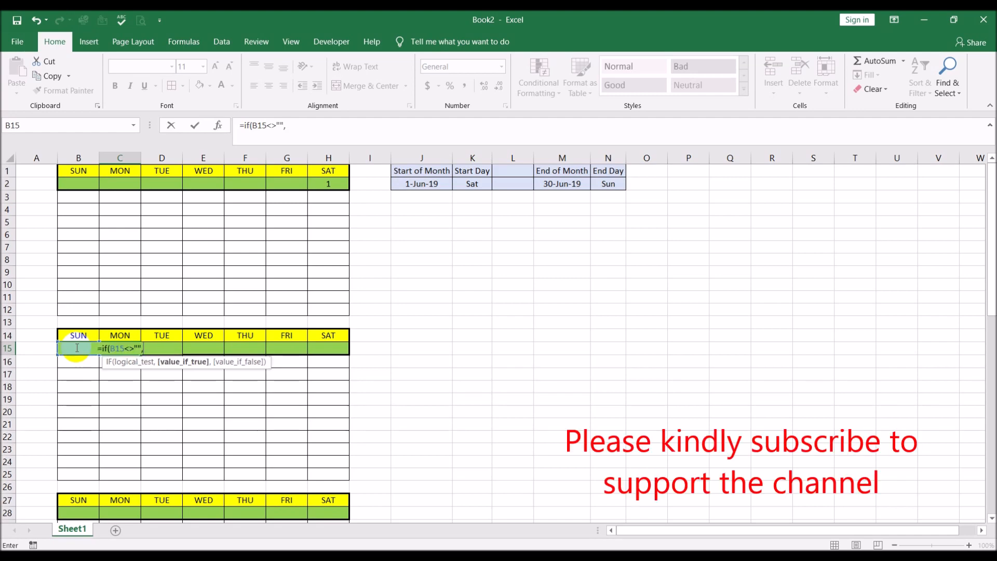
# - Nest a second IF in the C15 formula testing B15+1 against the End of Month day: IF(B15+1<=DAY($M$2)
pyautogui.write('if')
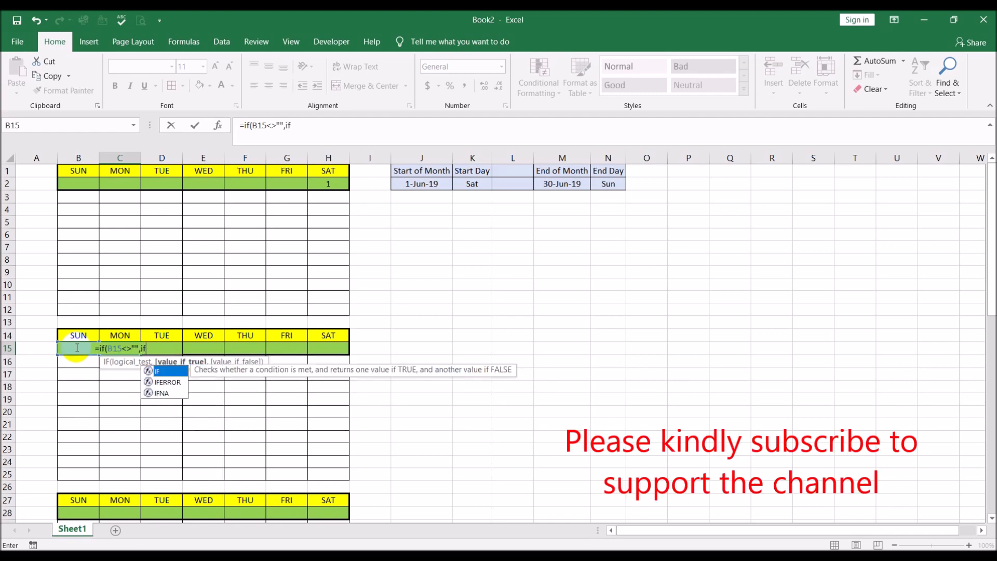
pyautogui.write('(')
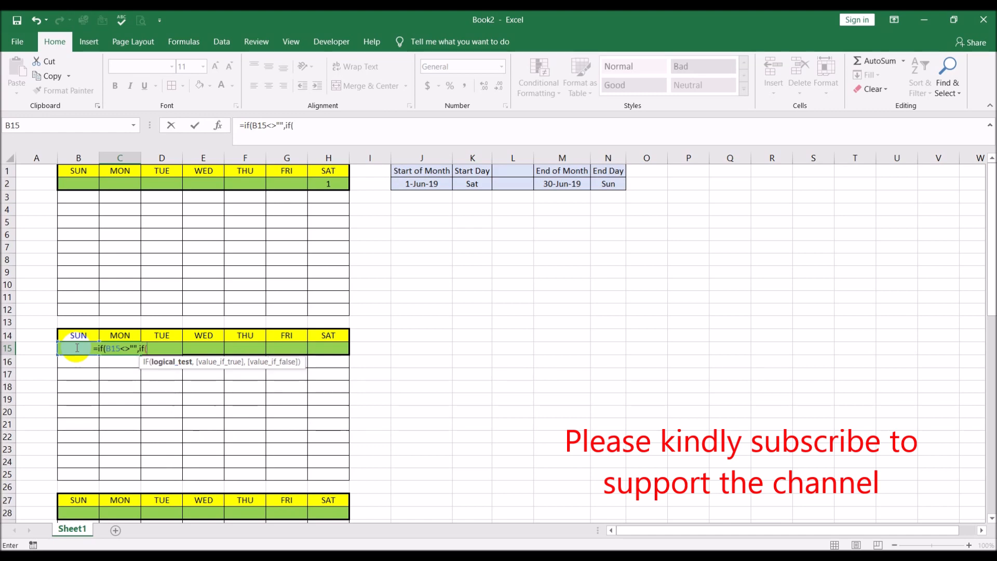
pyautogui.write('b')
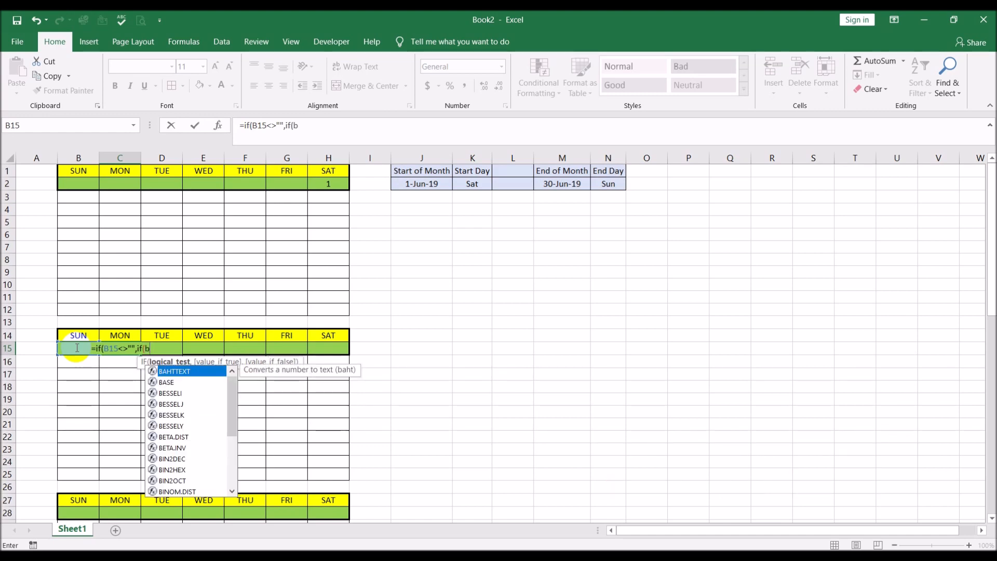
pyautogui.write('15')
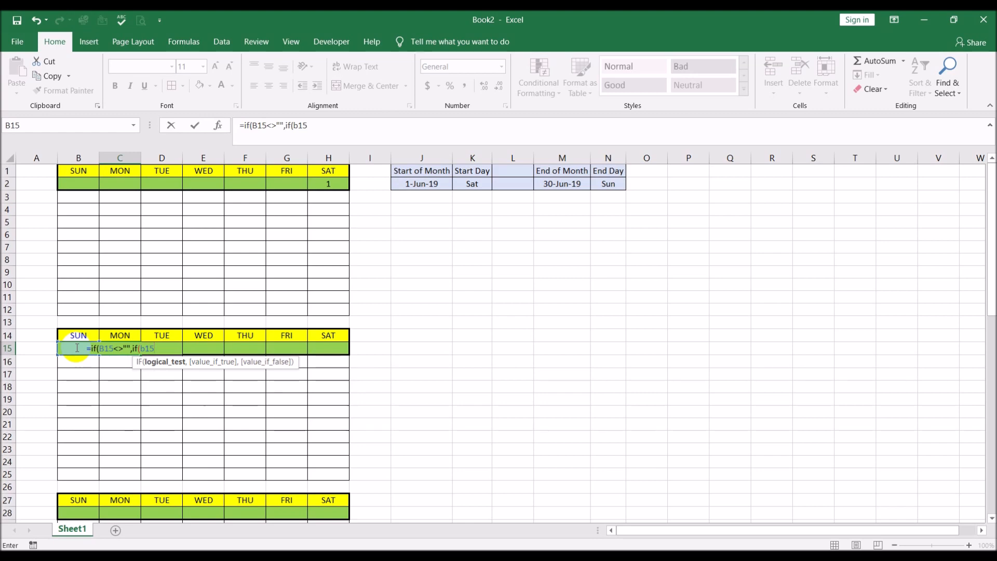
pyautogui.write('+1')
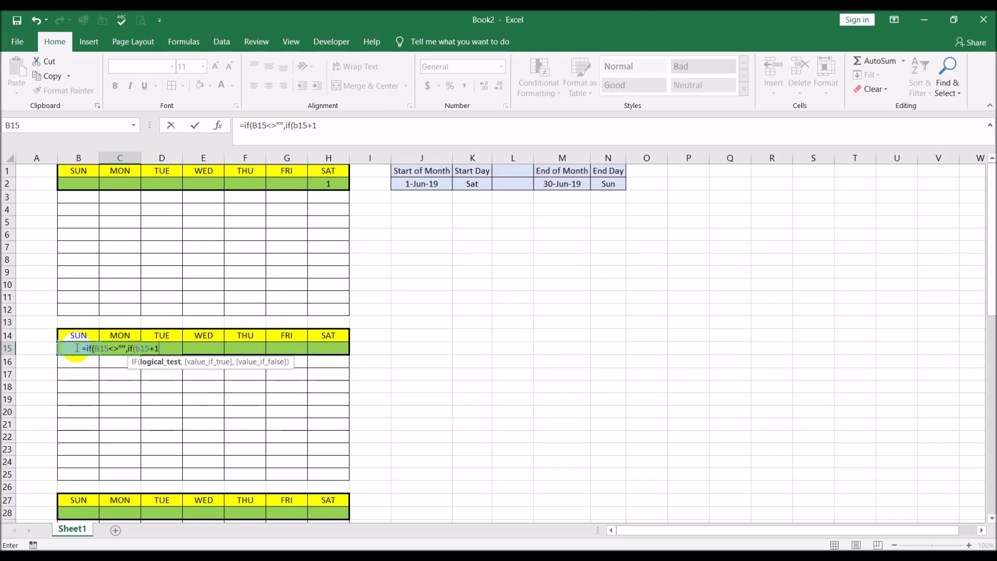
pyautogui.write('<=')
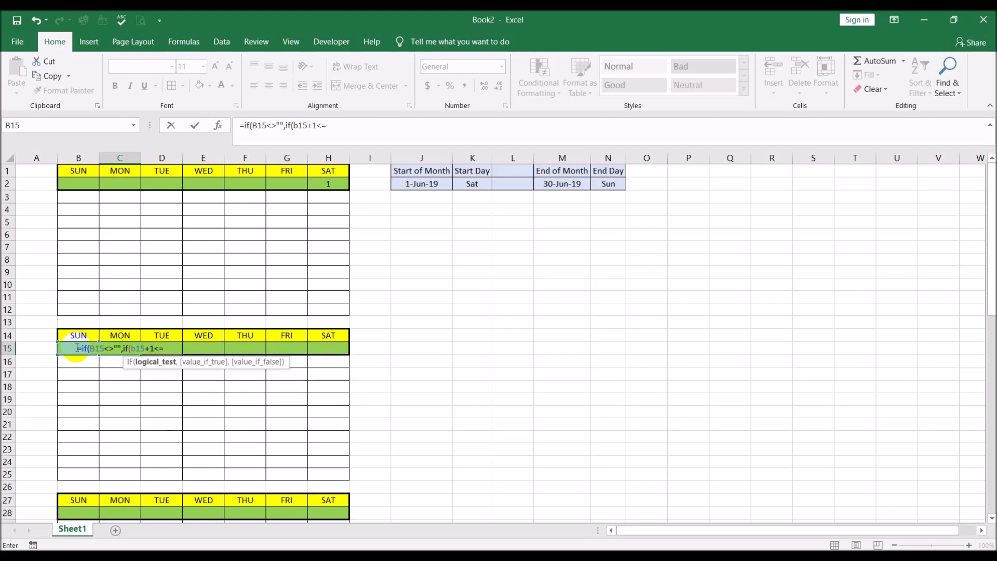
pyautogui.write('day')
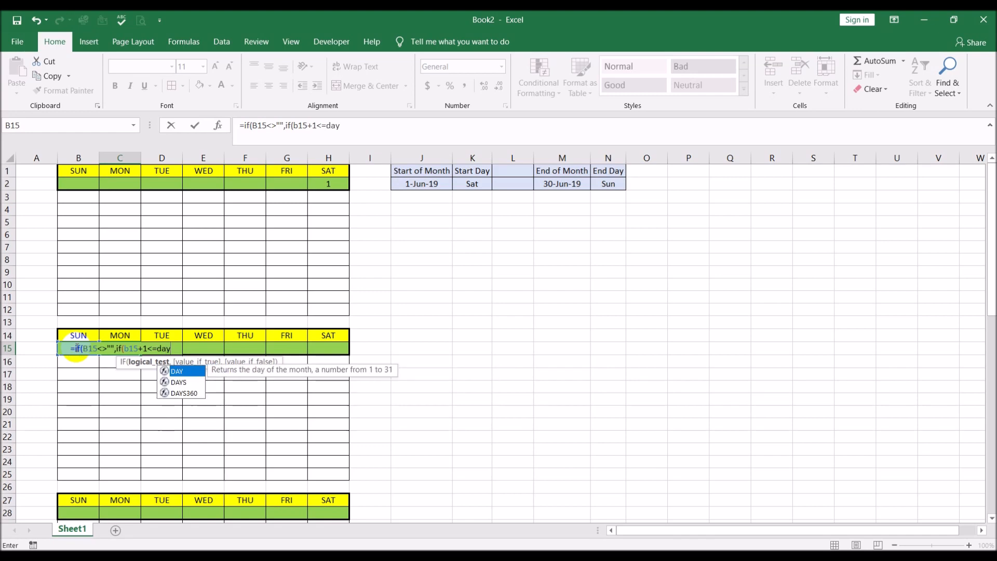
pyautogui.write('(')
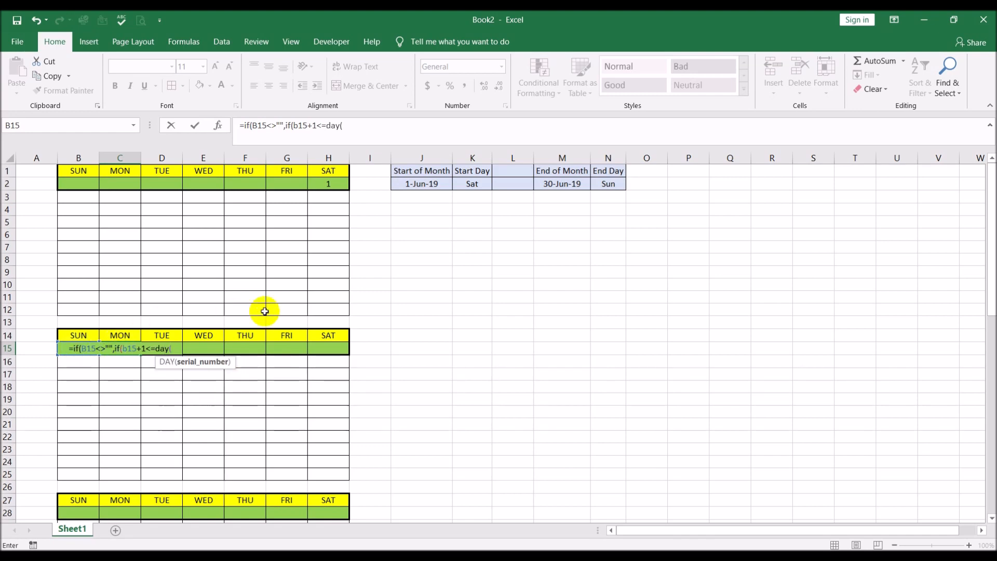
pyautogui.click(547, 185)
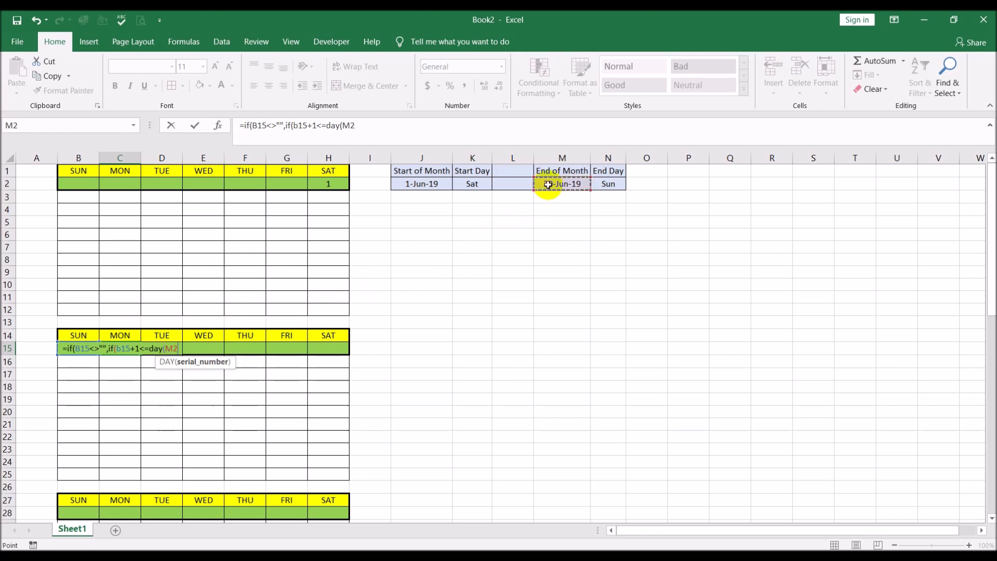
pyautogui.press('F4')
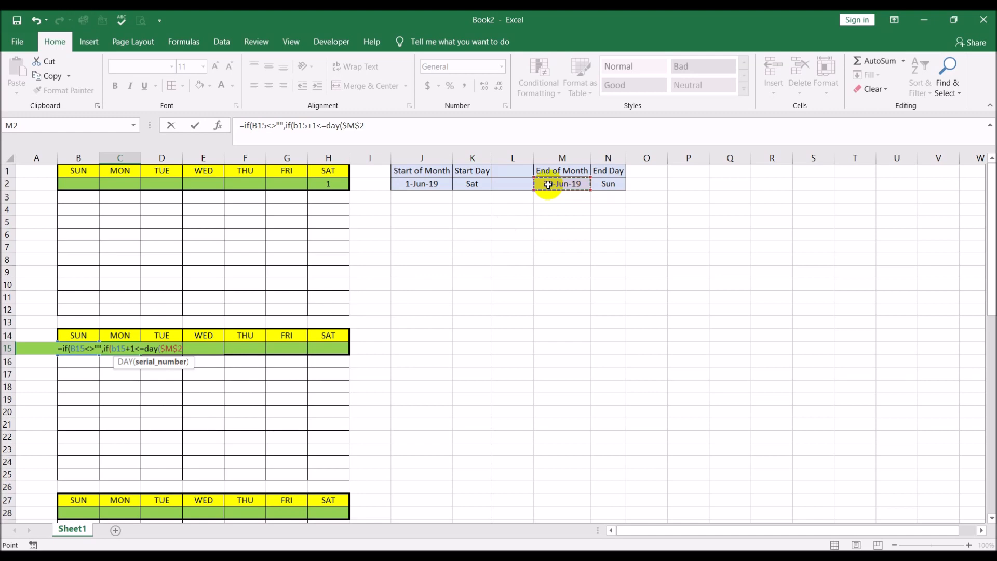
pyautogui.write(')')
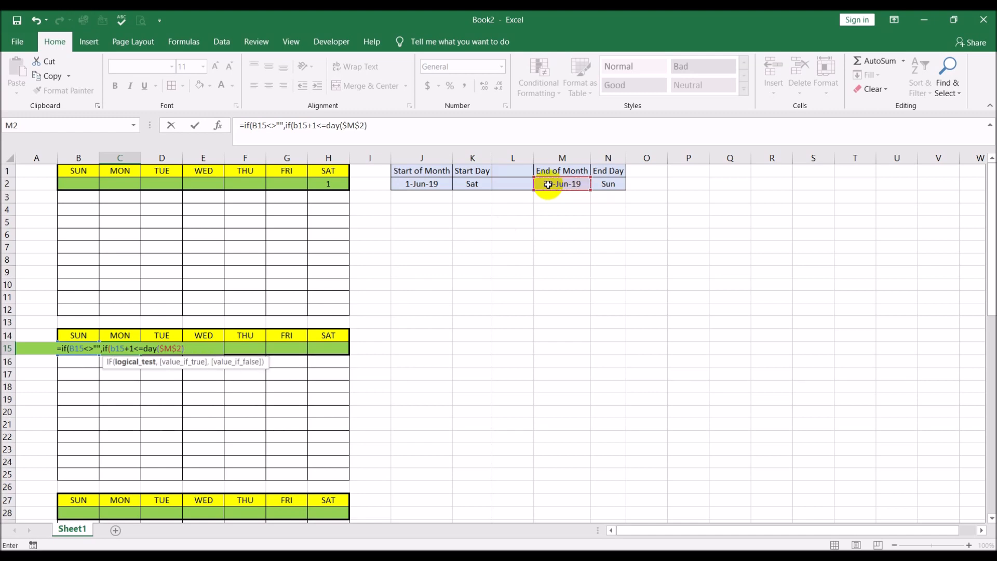
# - Complete the nested IF in C15 with B15+1 as its true value and "" as its false value
pyautogui.write(',')
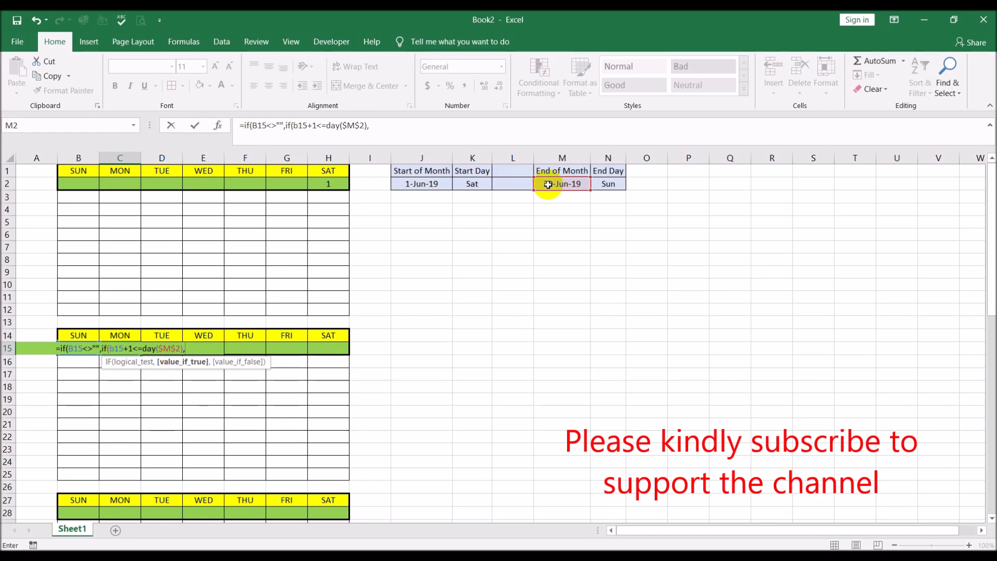
pyautogui.write('b15+1')
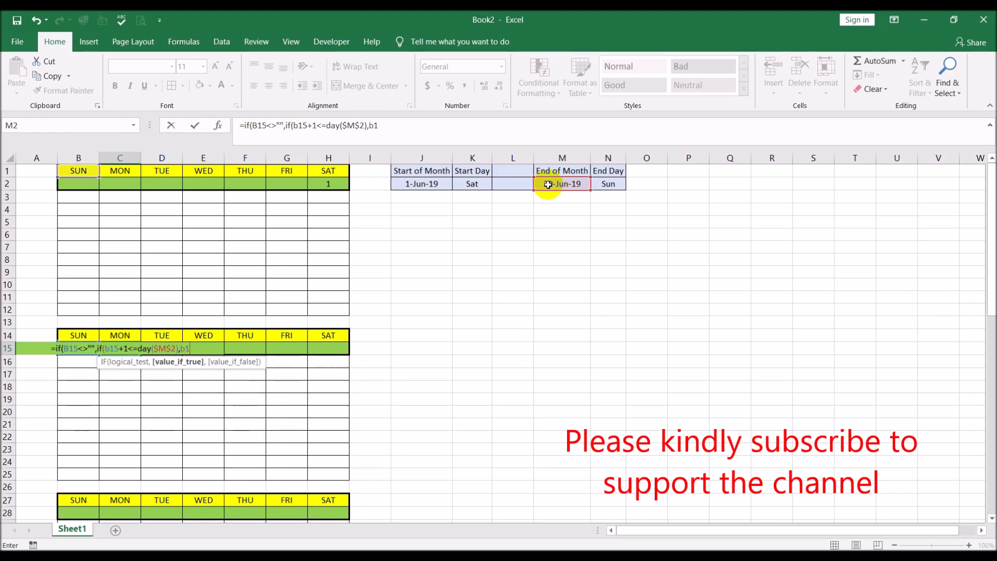
pyautogui.write(',')
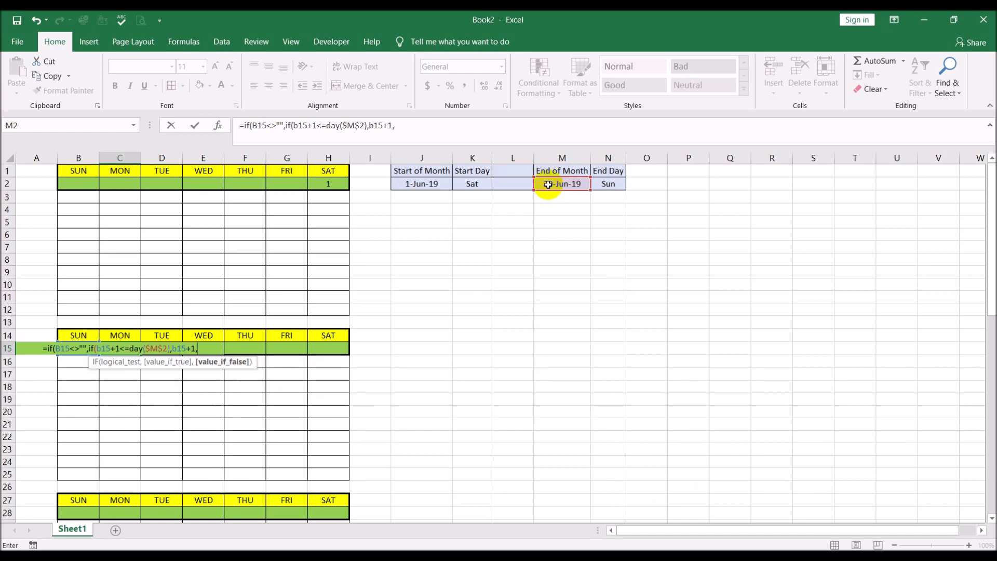
pyautogui.write('""')
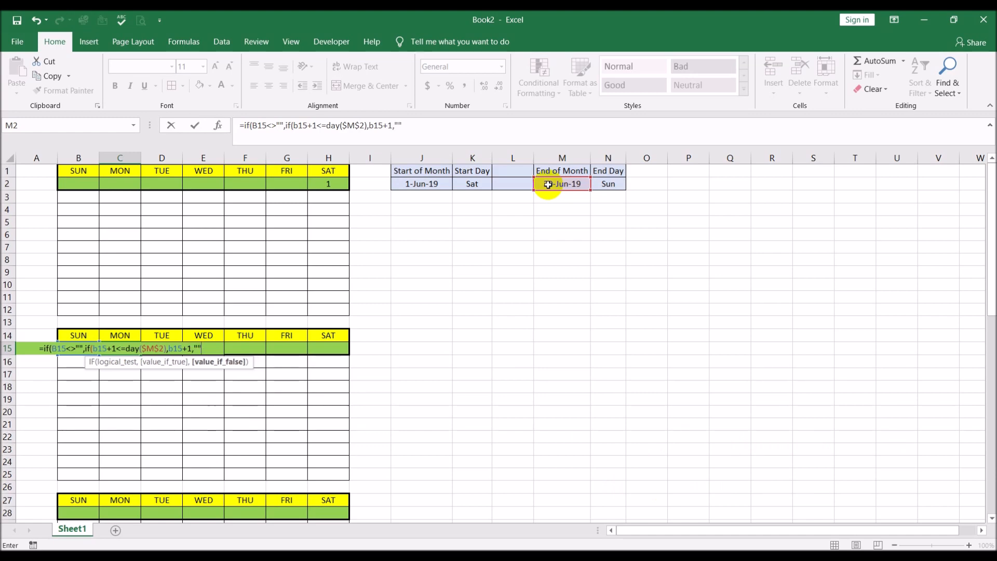
pyautogui.write(')')
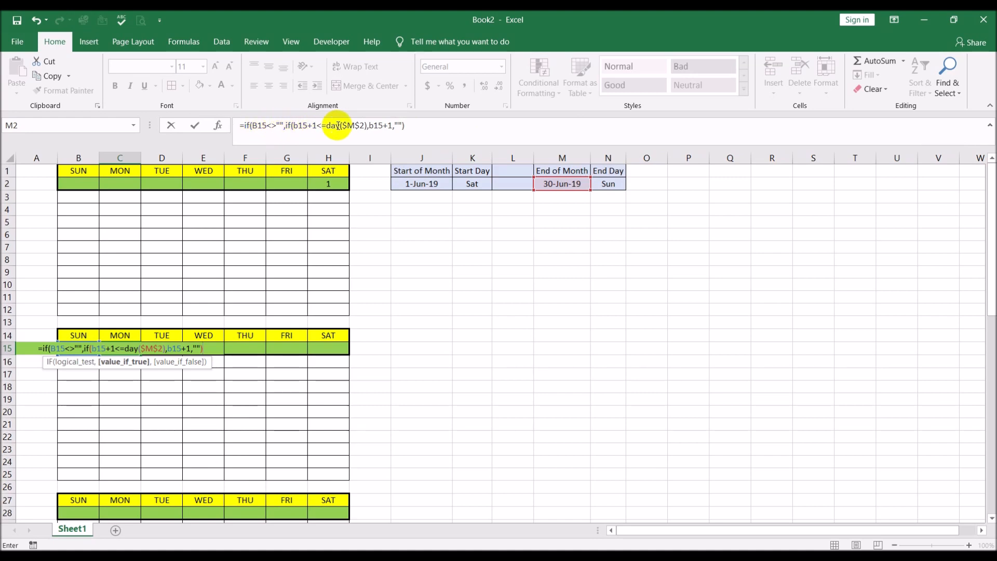
# - Give the outer IF a false value of "" and enter the C15 formula =IF(B15<>"",IF(B15+1<=DAY($M$2),B15+1,""),"")
pyautogui.click(408, 127)
pyautogui.write(',')
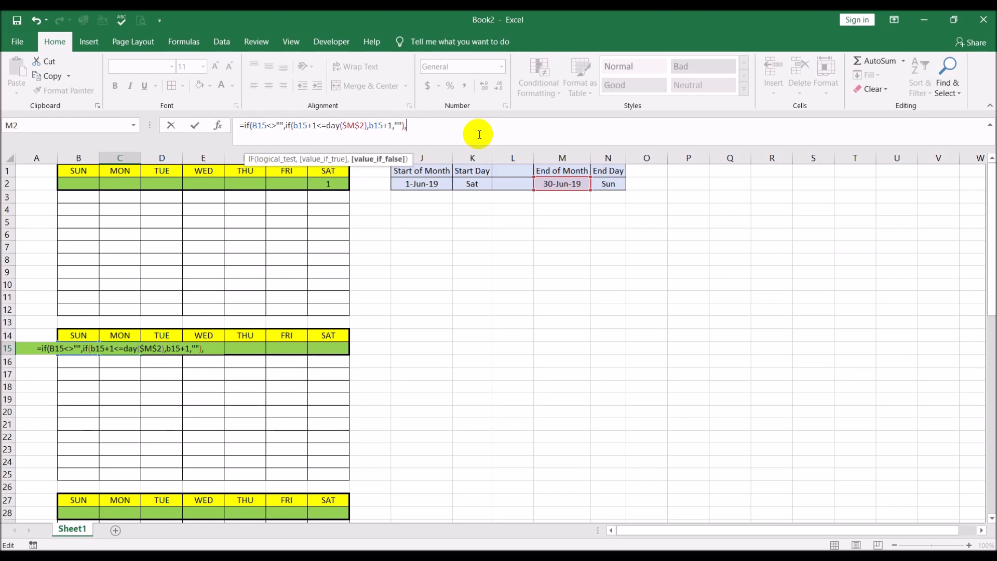
pyautogui.write('"")')
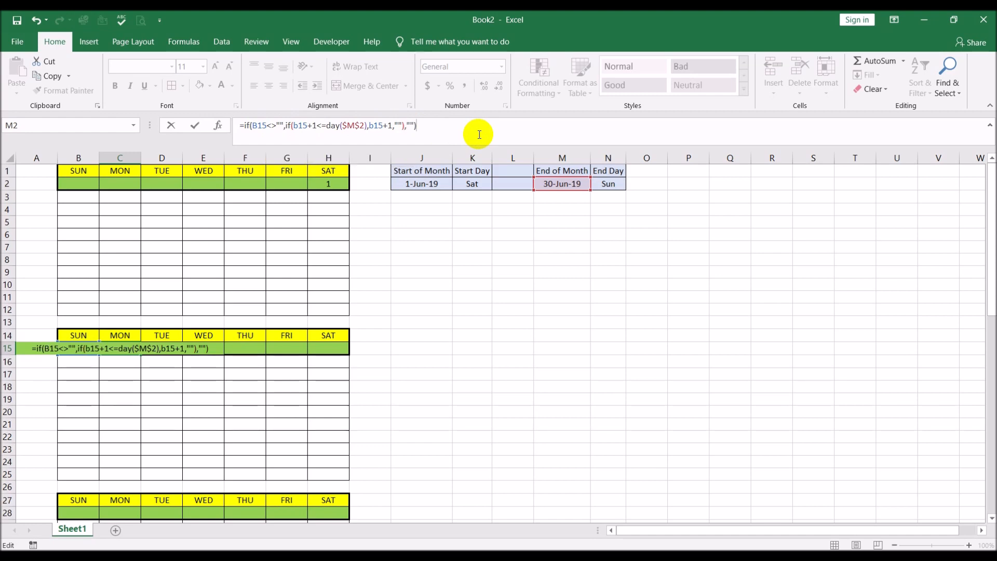
pyautogui.press('Return')
pyautogui.moveTo(245, 387); pyautogui.dragTo(212, 404)
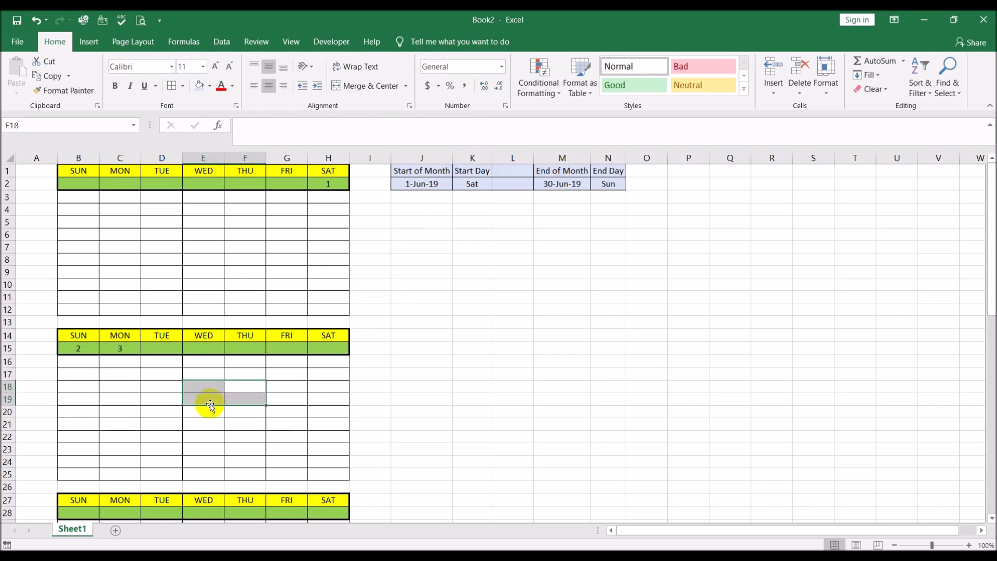
# - Copy the C15 formula and paste only formulas across C15:H15, through the second week's SAT date cell
pyautogui.click(119, 347)
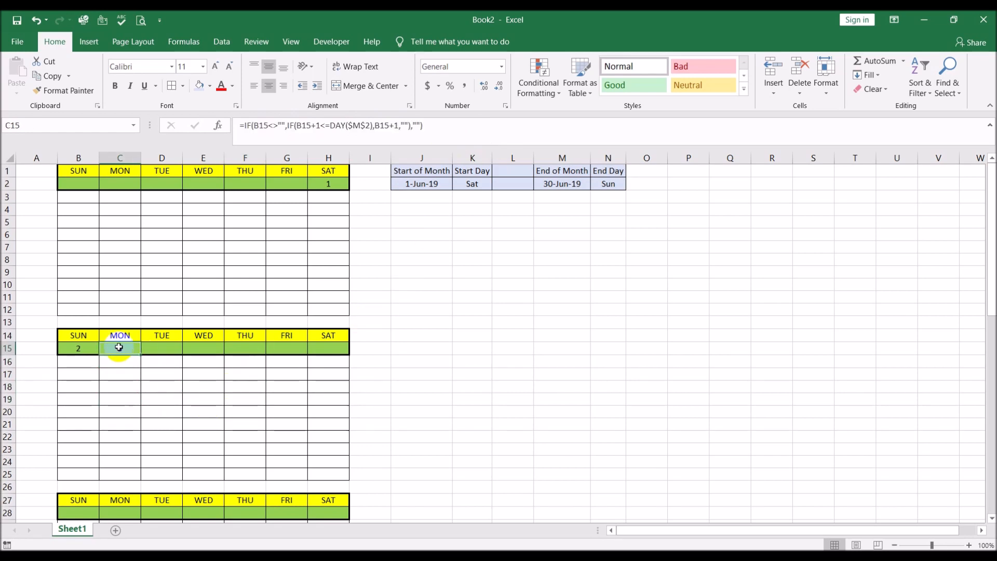
pyautogui.hotkey('ctrl', 'c')
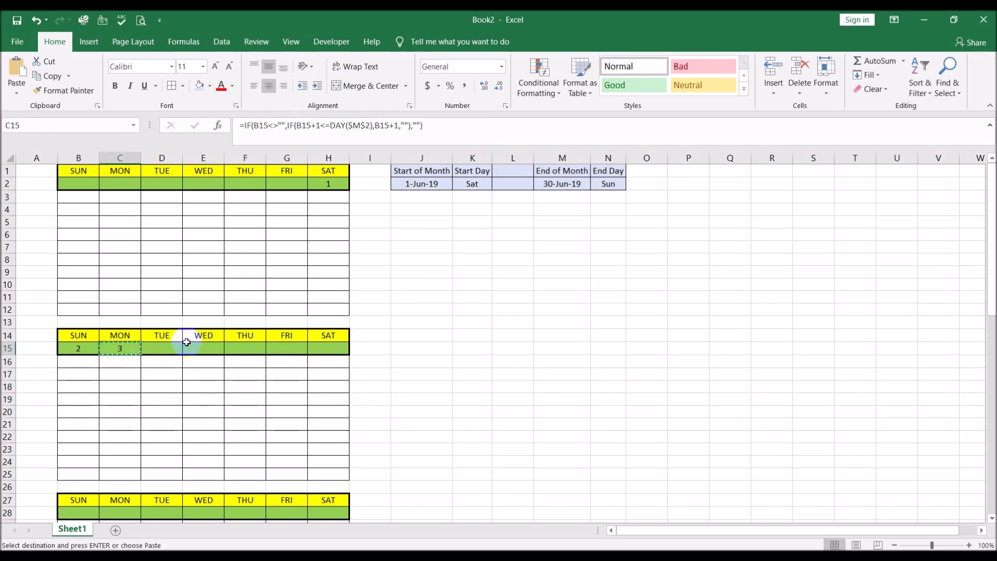
pyautogui.keyDown('shift'); pyautogui.click(333, 347); pyautogui.keyUp('shift')
pyautogui.click(17, 89)
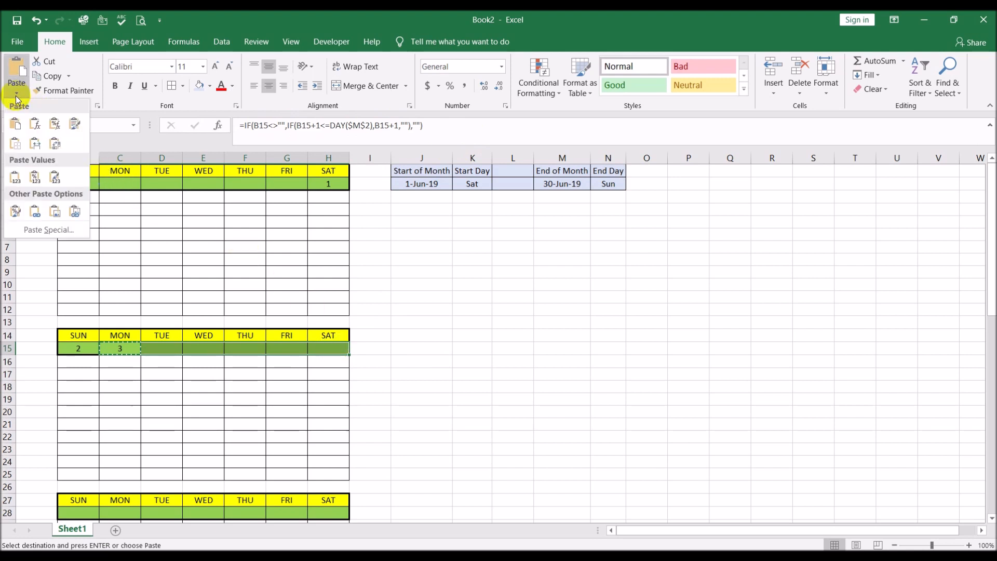
pyautogui.click(35, 123)
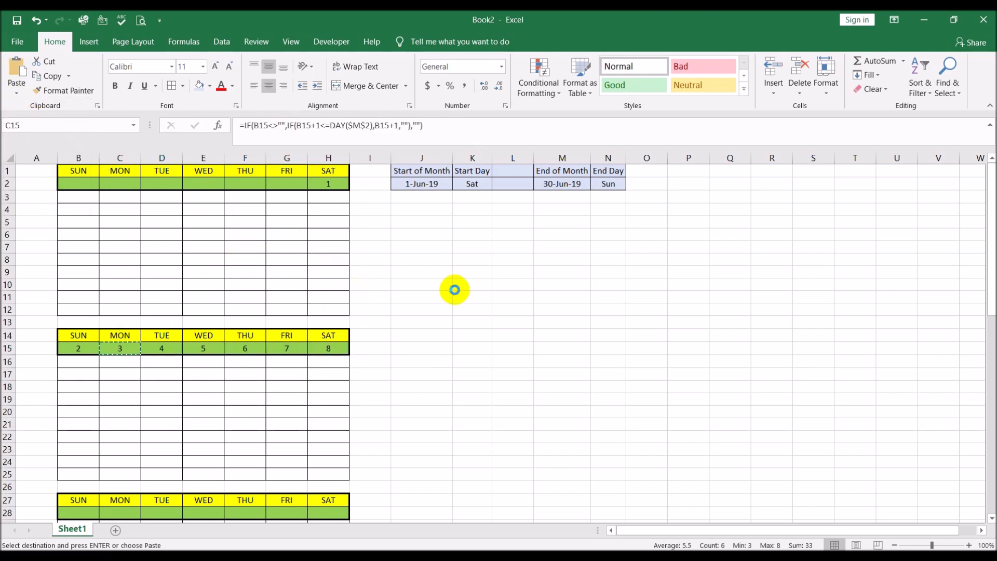
# - Copy the second week's date formulas in B15:H15 and paste them into the third week's date row, starting at B28
pyautogui.click(452, 288)
pyautogui.click(457, 294)
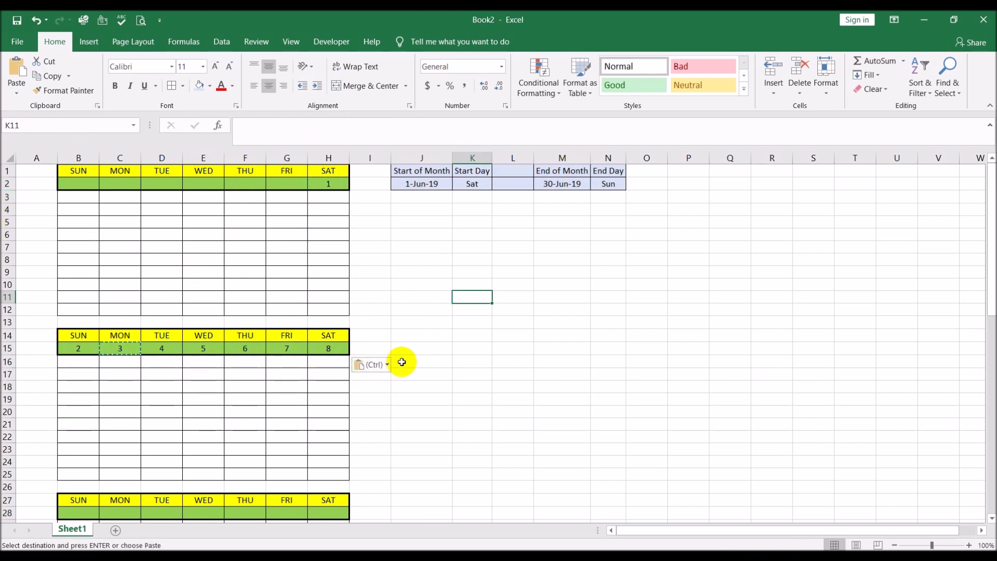
pyautogui.press('Escape')
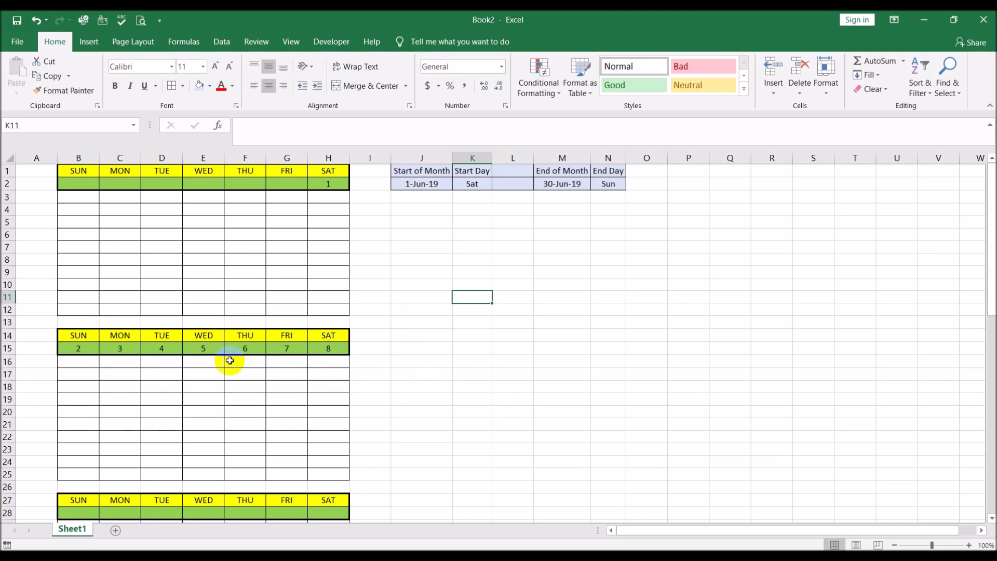
pyautogui.click(81, 347)
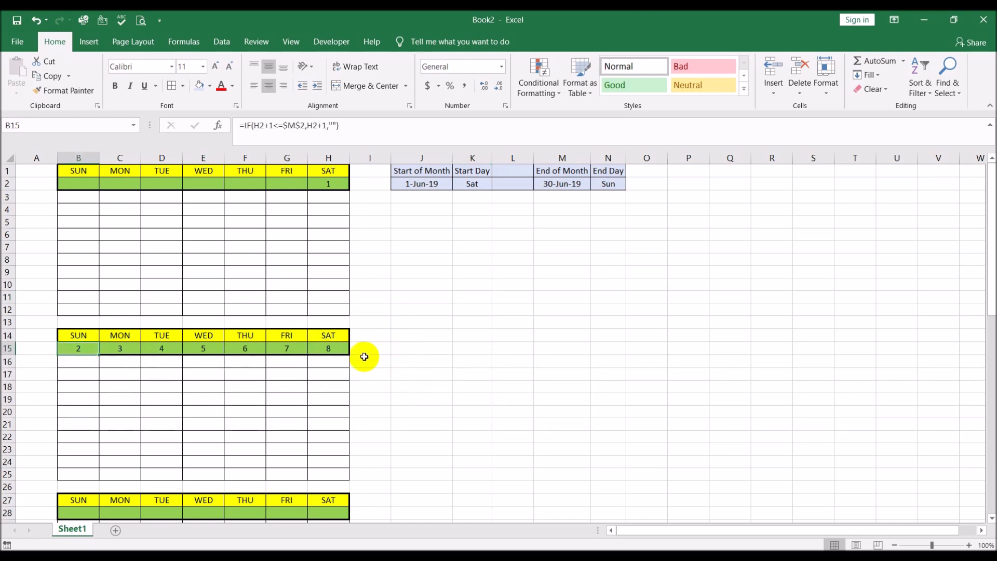
pyautogui.keyDown('shift'); pyautogui.click(328, 349); pyautogui.keyUp('shift')
pyautogui.hotkey('ctrl', 'c')
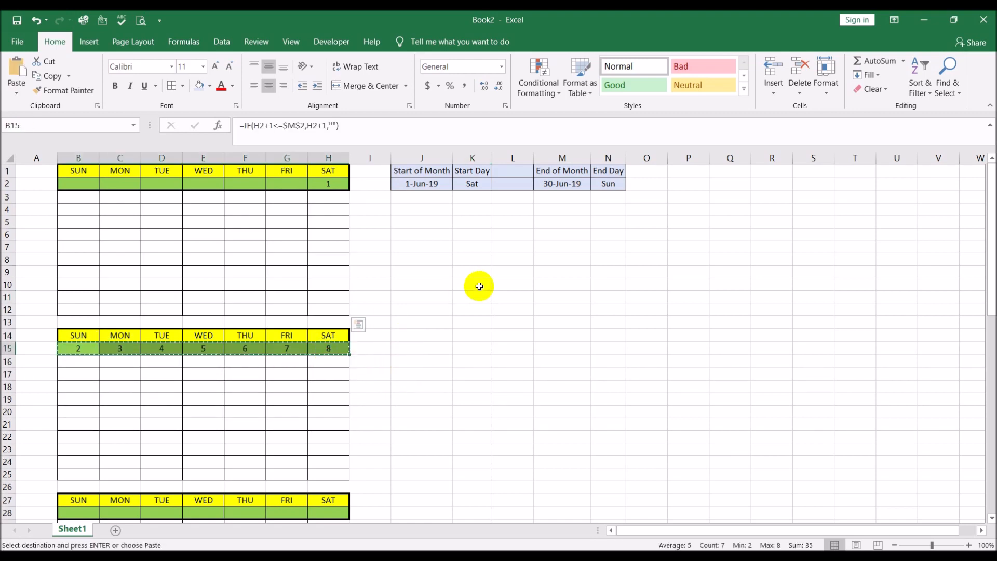
pyautogui.scroll(-3, 475, 286)
pyautogui.click(83, 397)
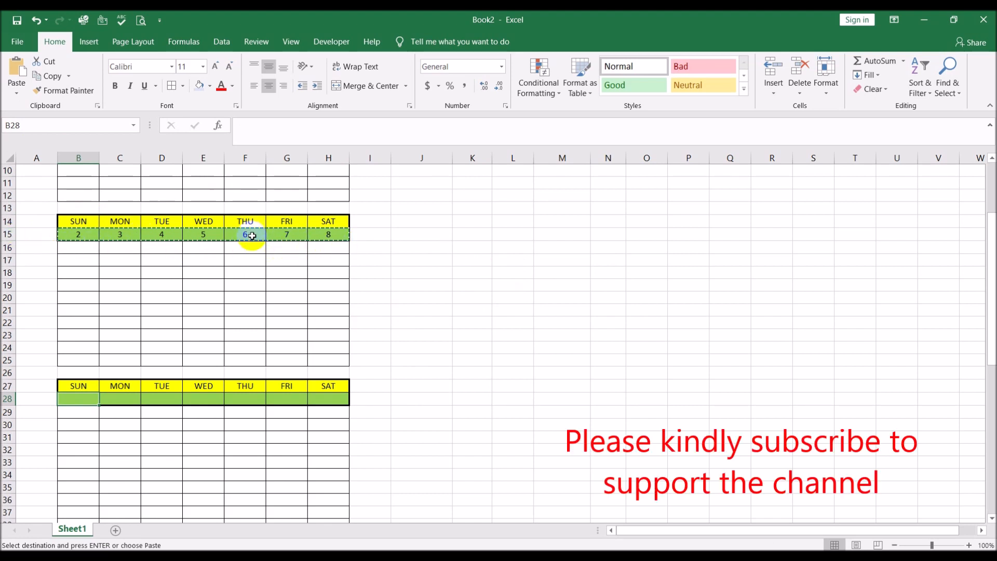
pyautogui.hotkey('ctrl', 'v')
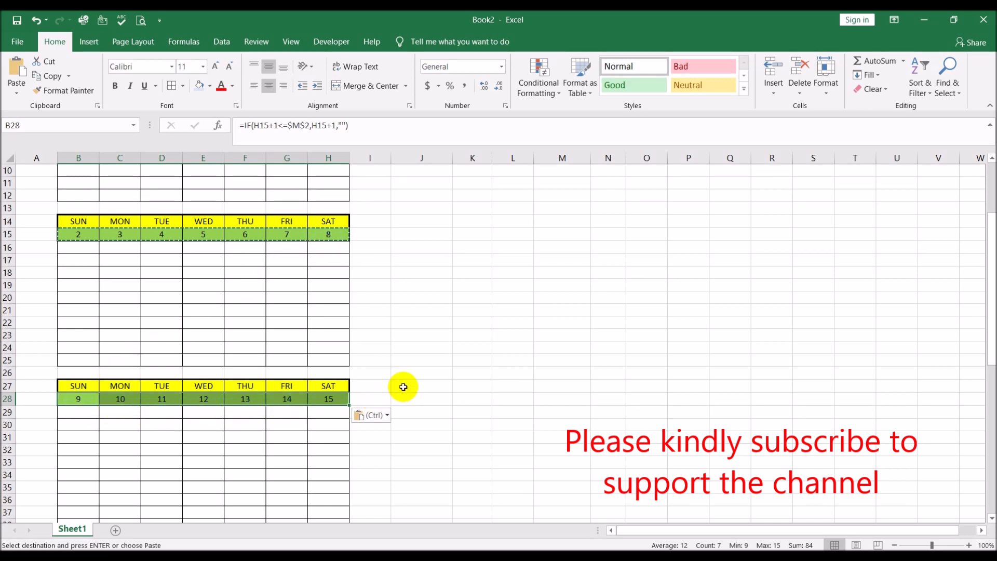
# - Paste the copied date formulas into the fourth and fifth weeks' date rows, starting at B41 and B54
pyautogui.scroll(-4, 405, 382)
pyautogui.click(71, 410)
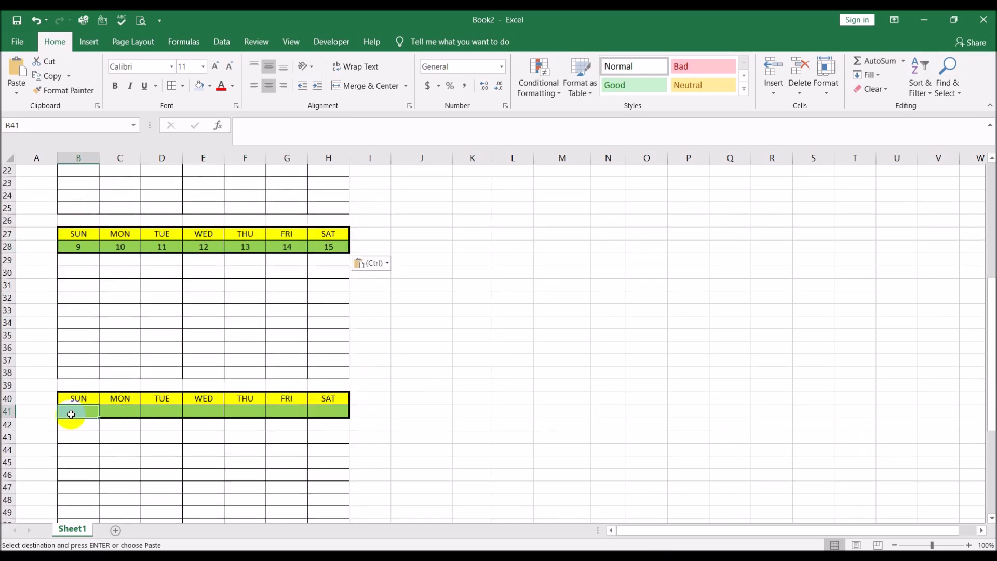
pyautogui.hotkey('ctrl', 'v')
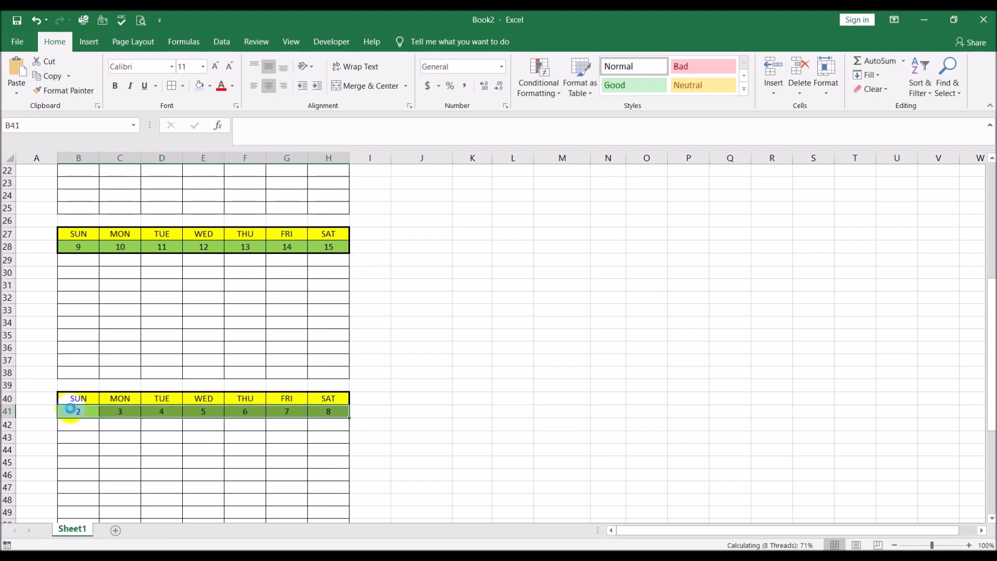
pyautogui.scroll(-4, 483, 338)
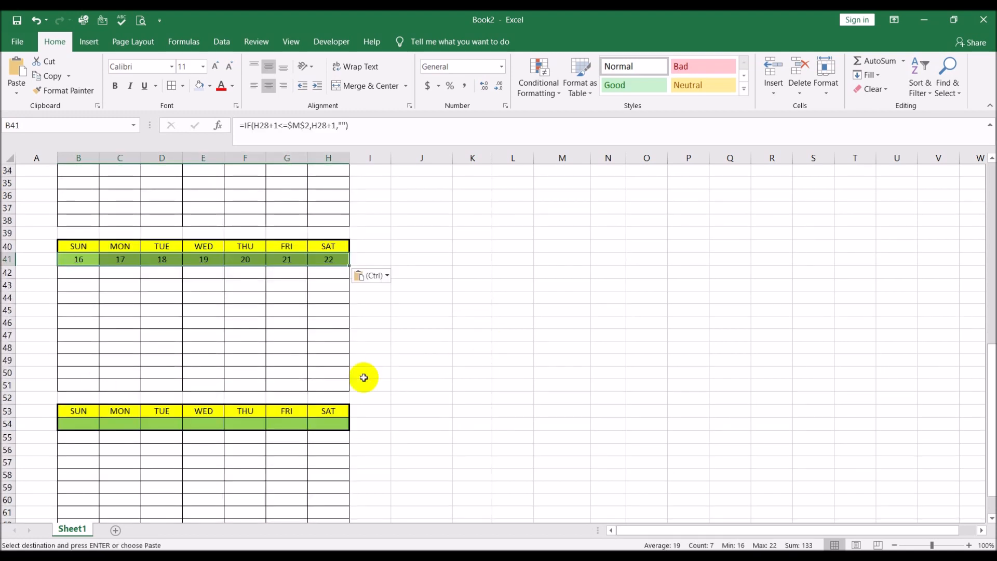
pyautogui.click(83, 425)
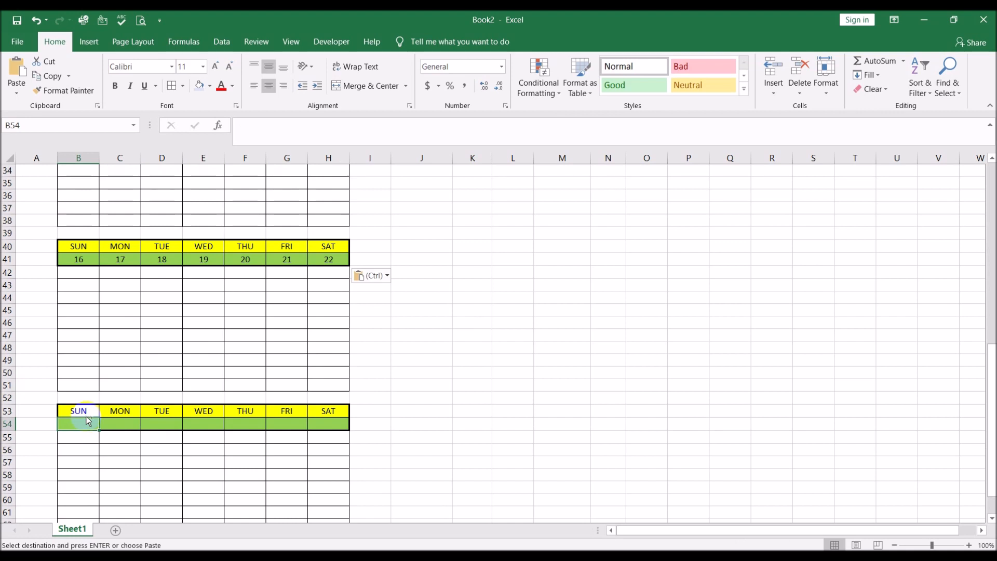
pyautogui.press('Return')
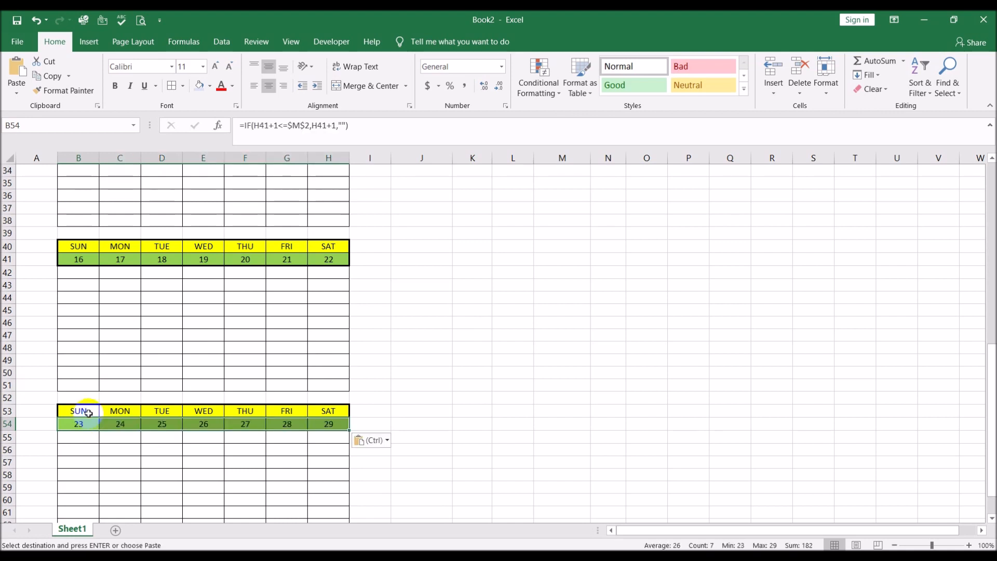
pyautogui.scroll(-4, 89, 413)
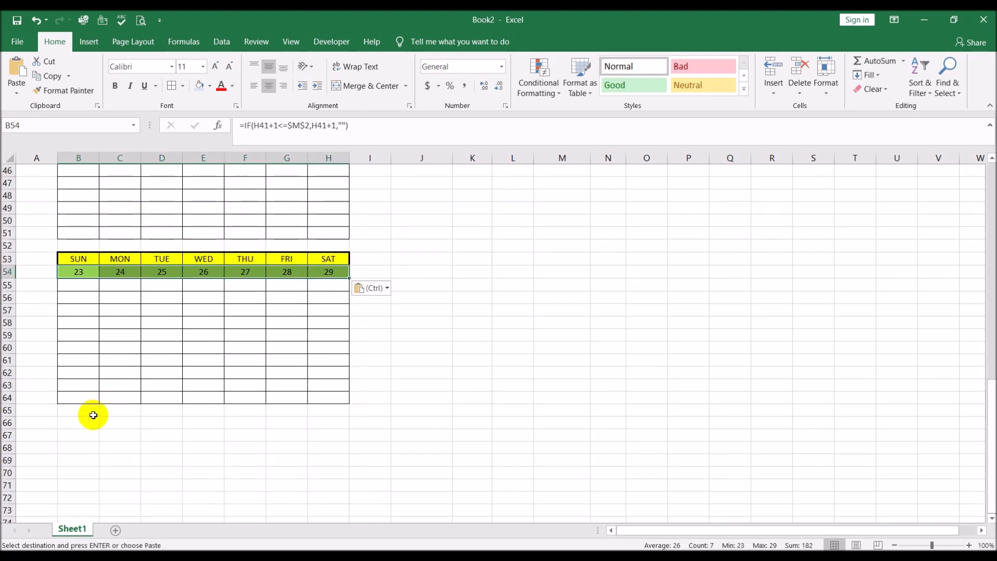
pyautogui.press('Escape')
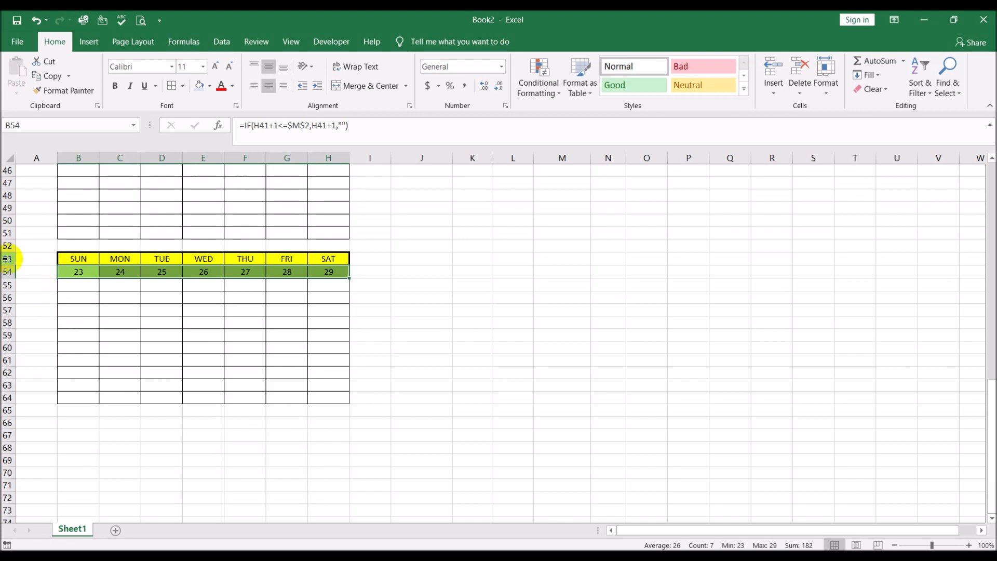
# - Copy the fifth week's block in rows 53 to 64 and paste it at row 66 as a sixth week
pyautogui.moveTo(6, 258); pyautogui.dragTo(11, 397)
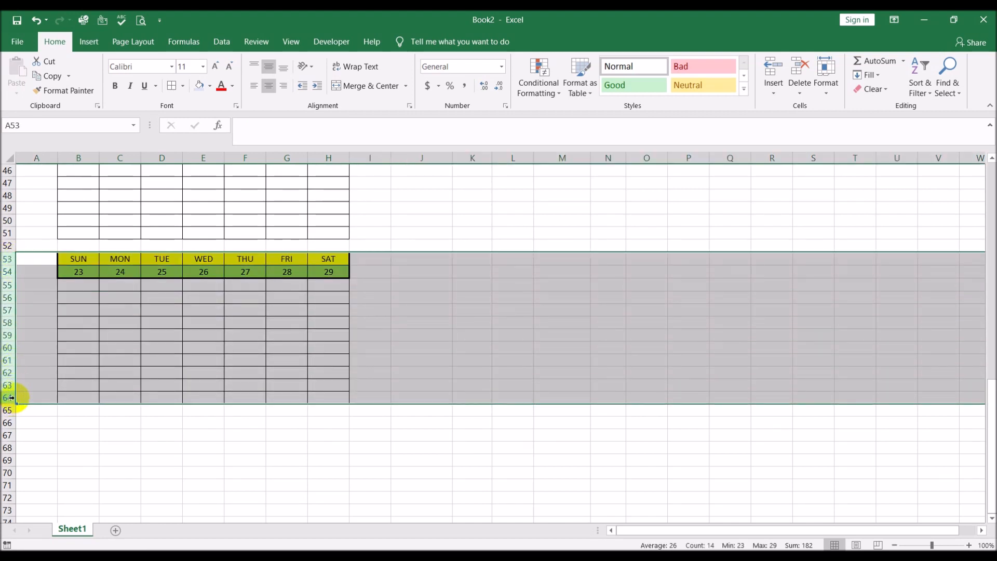
pyautogui.hotkey('ctrl', 'c')
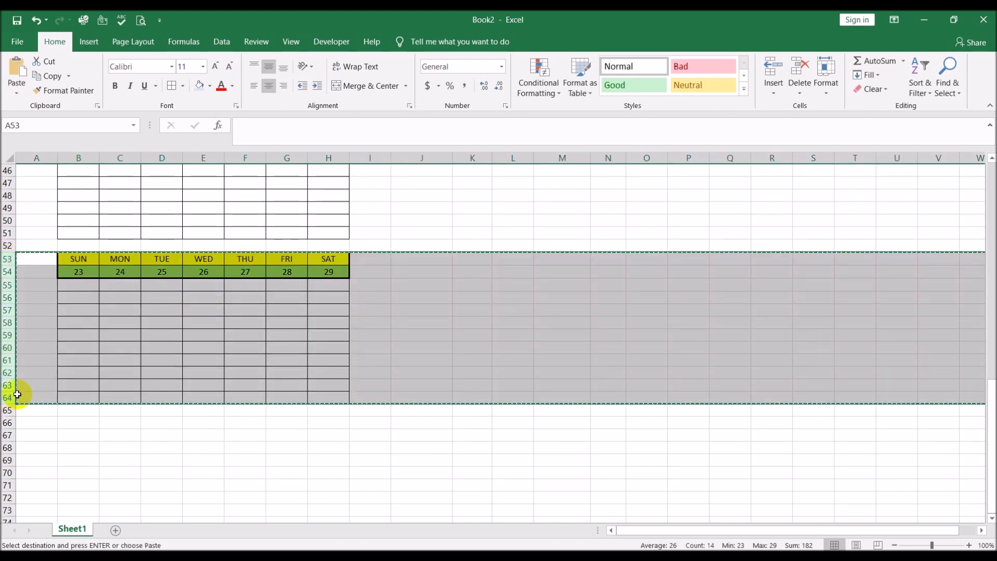
pyautogui.click(5, 422)
pyautogui.hotkey('ctrl', 'shift', 'Down')
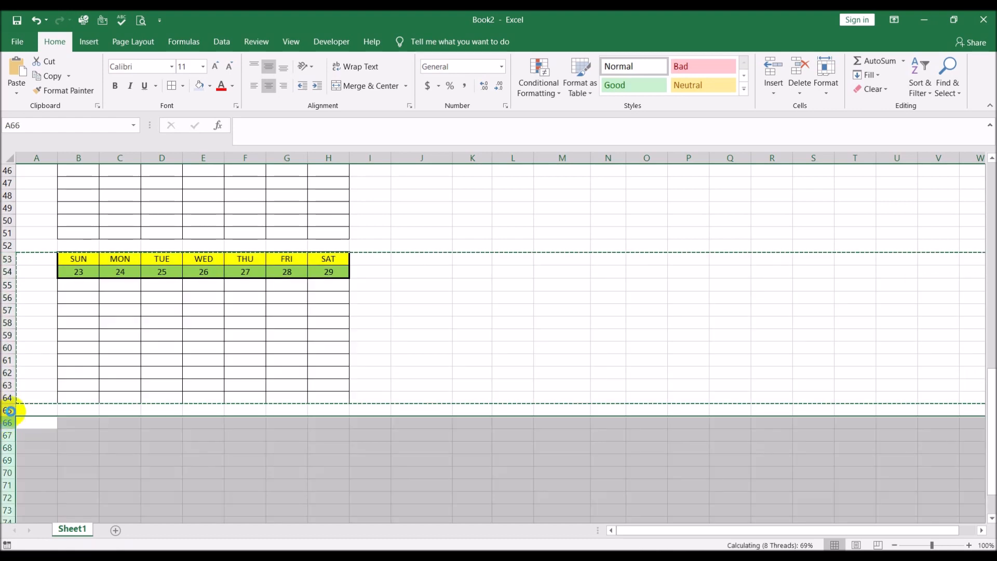
pyautogui.hotkey('ctrl', 'v')
pyautogui.press('Escape')
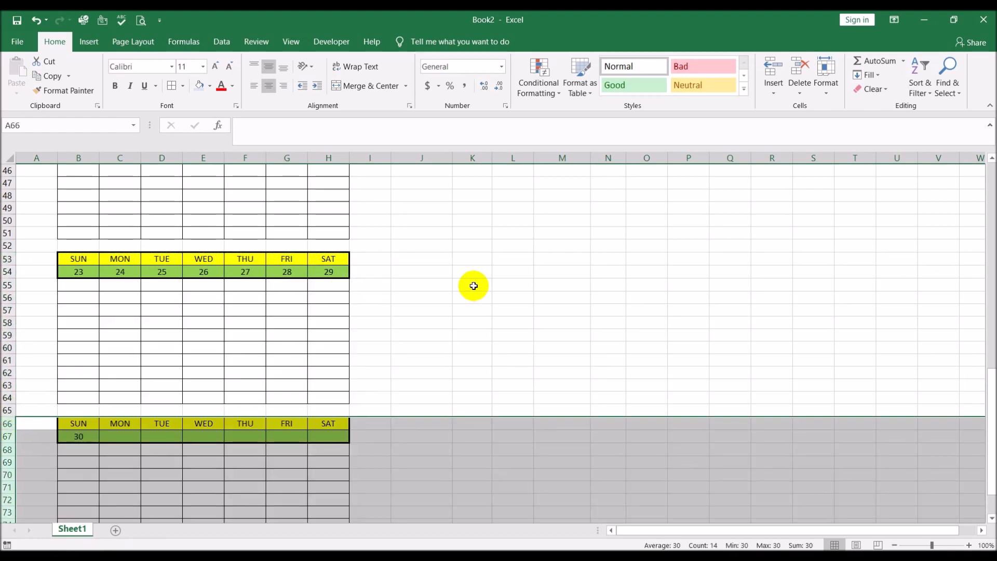
pyautogui.click(473, 285)
pyautogui.scroll(-2, 472, 283)
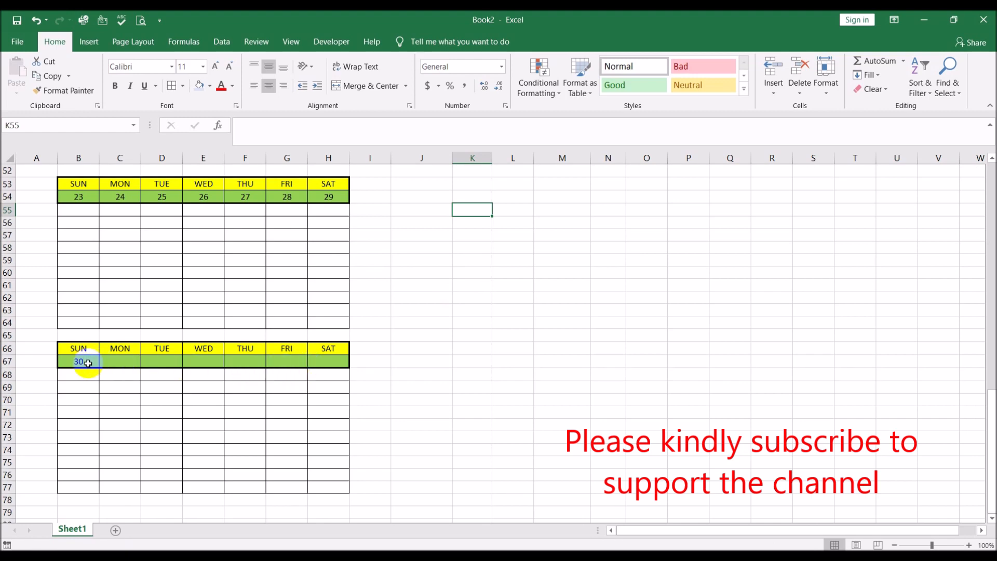
# - Set the Start of Month date in J2 to 7/1
pyautogui.scroll(5, 457, 410)
pyautogui.scroll(12, 458, 410)
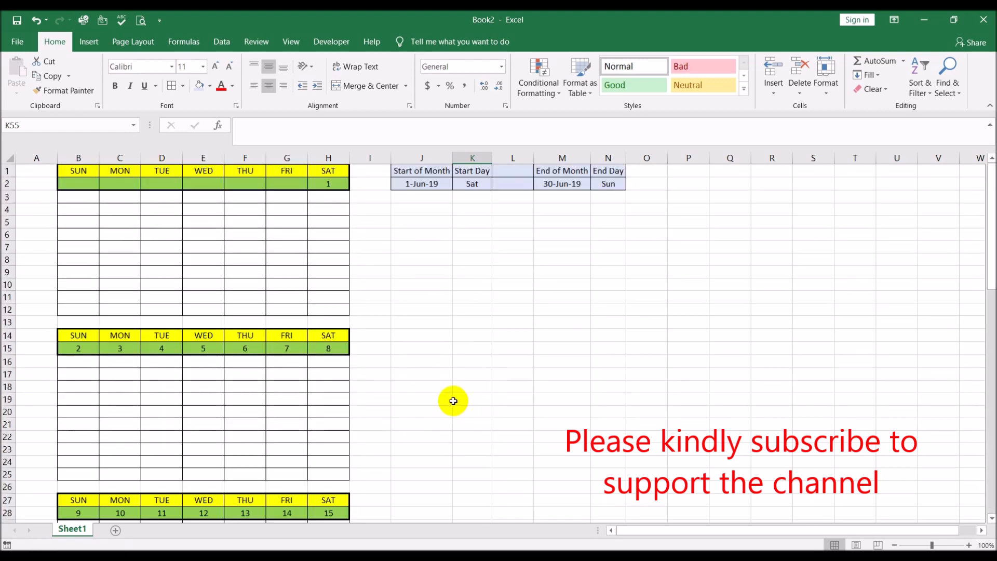
pyautogui.click(405, 185)
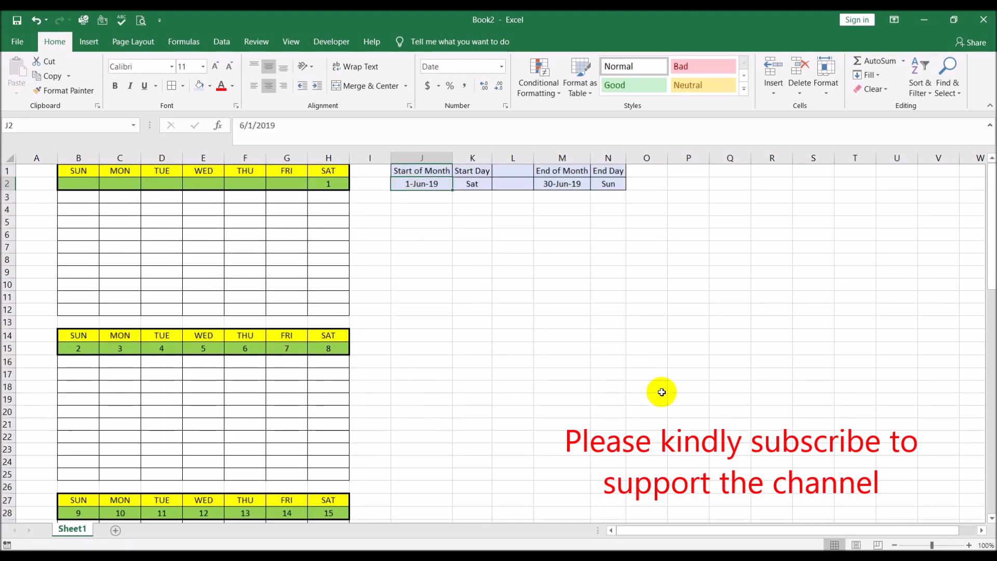
pyautogui.write('7/1')
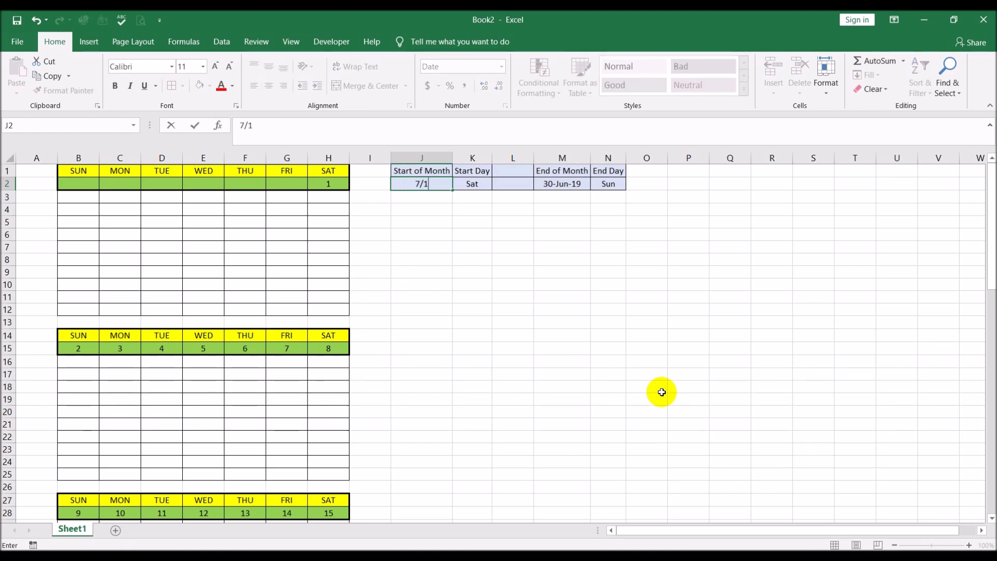
pyautogui.press('Return')
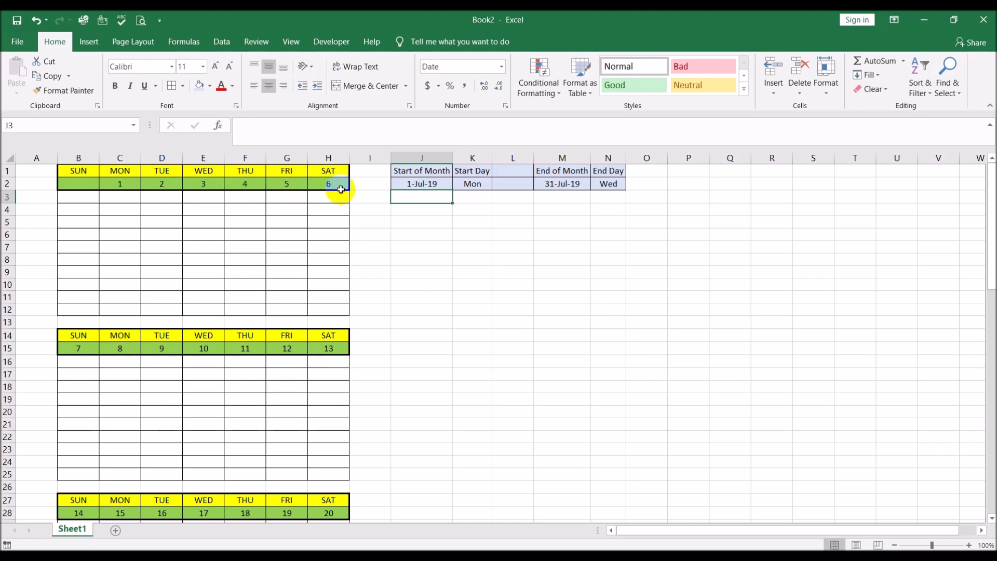
# - Check the day numbers in every week block for the new month and inspect the SUN date formulas in B15 and B67
pyautogui.scroll(-3, 292, 397)
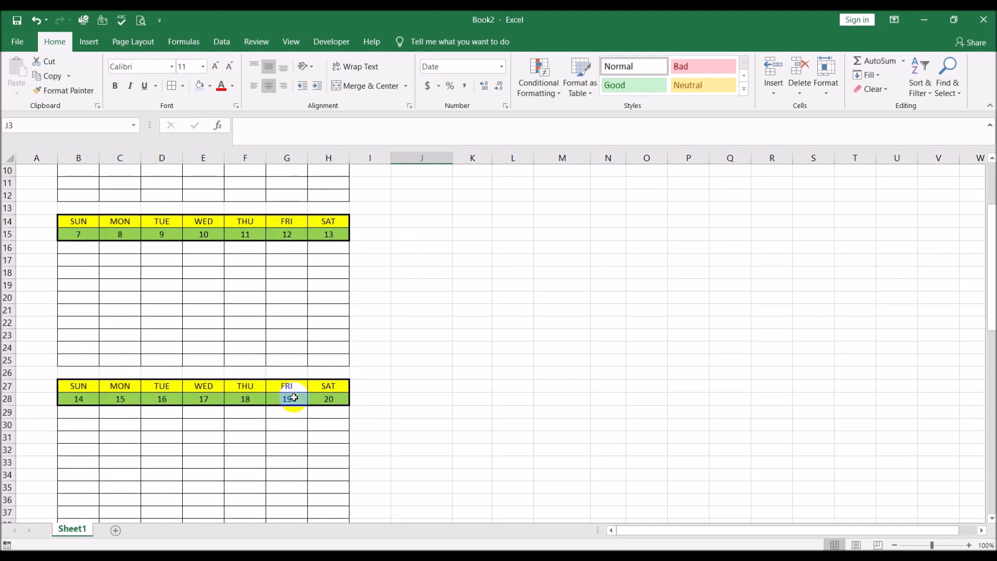
pyautogui.scroll(-8, 351, 410)
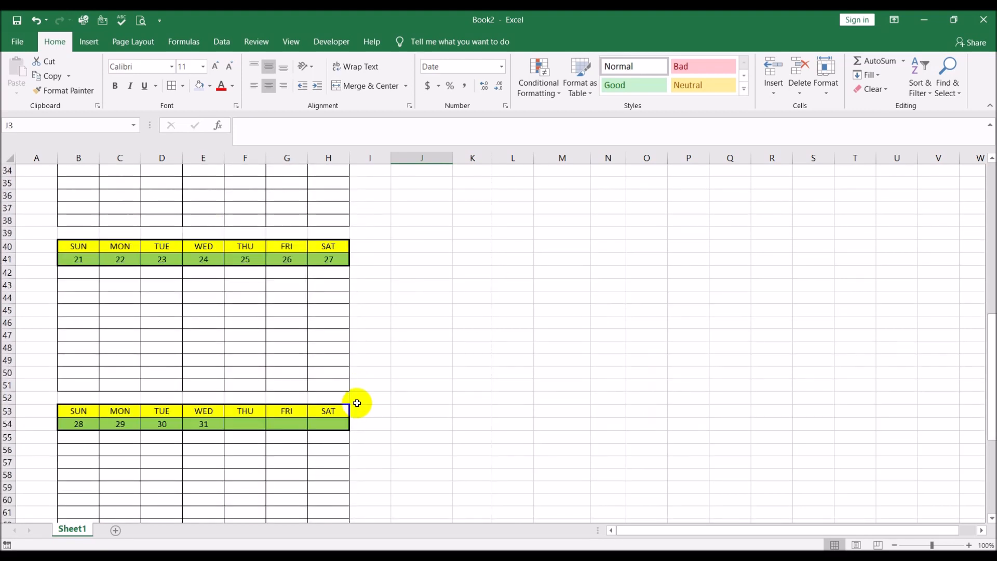
pyautogui.scroll(-4, 357, 403)
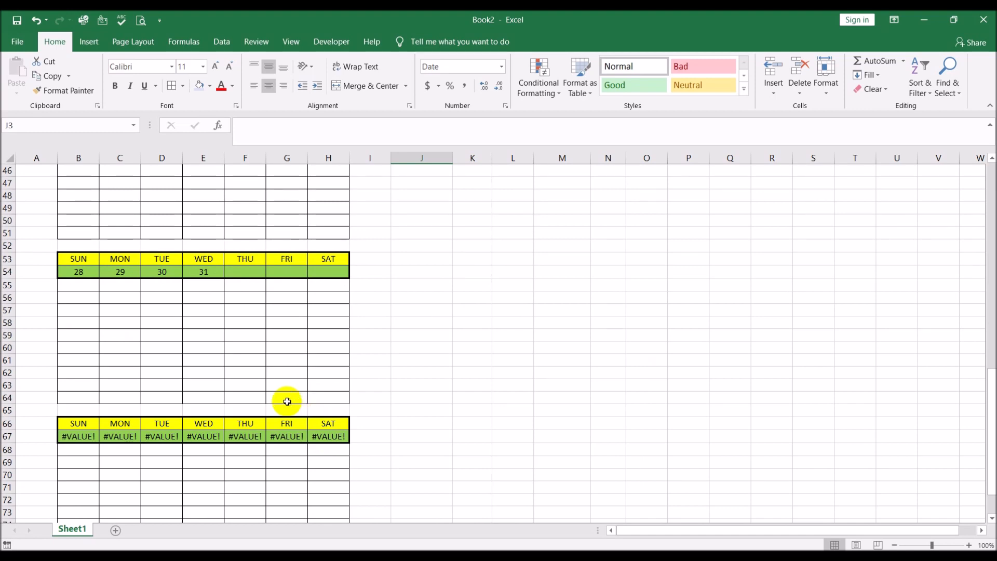
pyautogui.scroll(15, 286, 401)
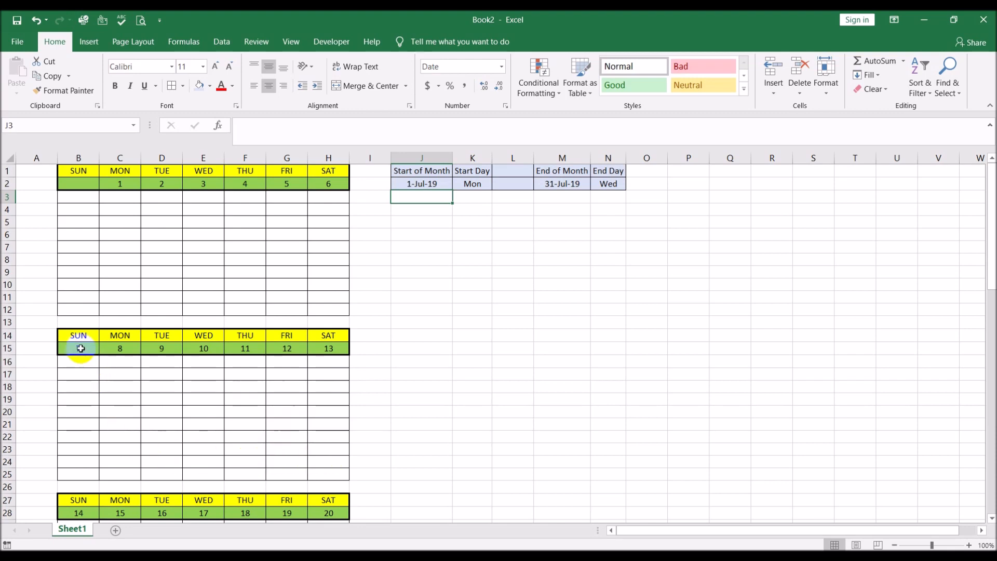
pyautogui.click(79, 346)
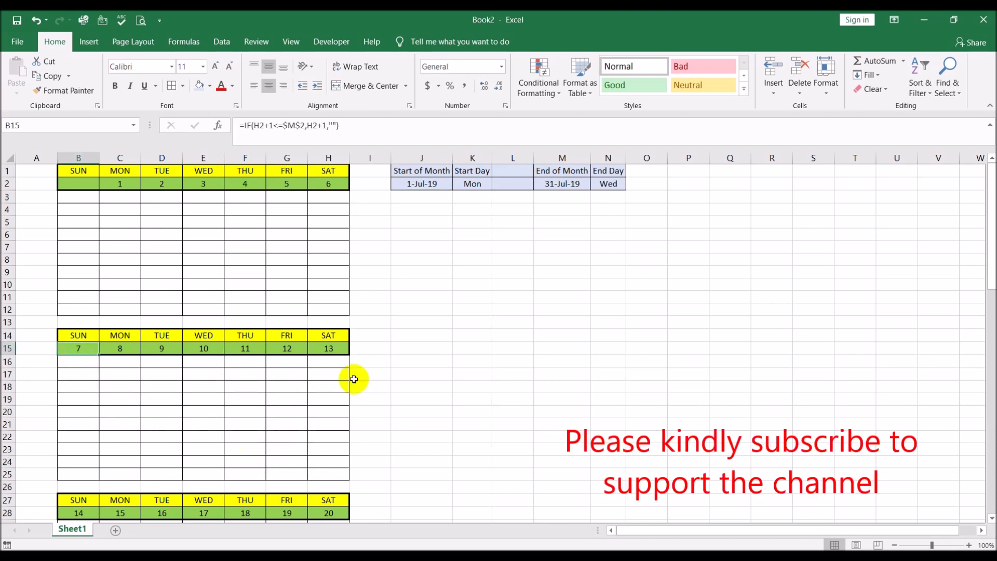
pyautogui.scroll(-7, 388, 383)
pyautogui.scroll(-9, 388, 383)
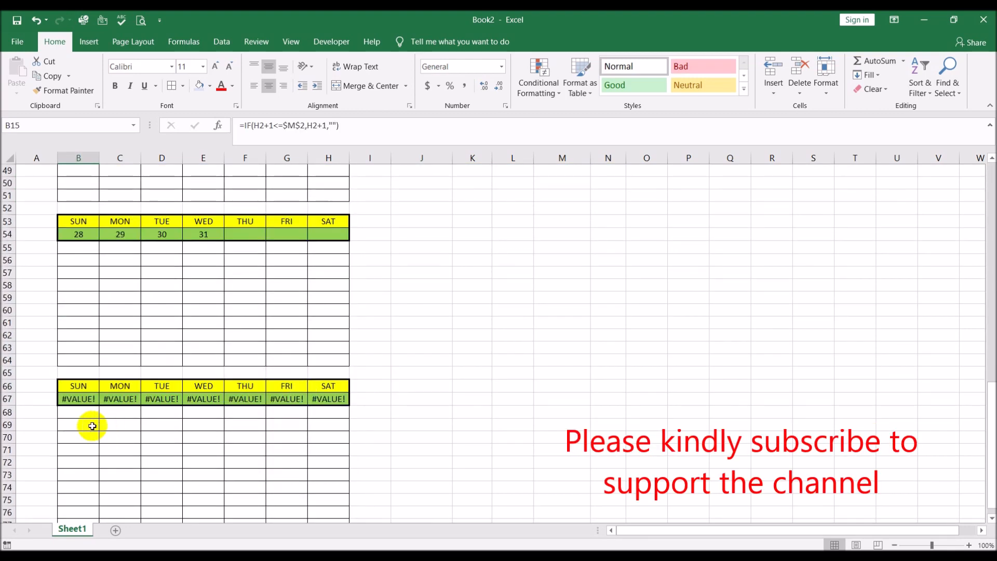
pyautogui.click(78, 398)
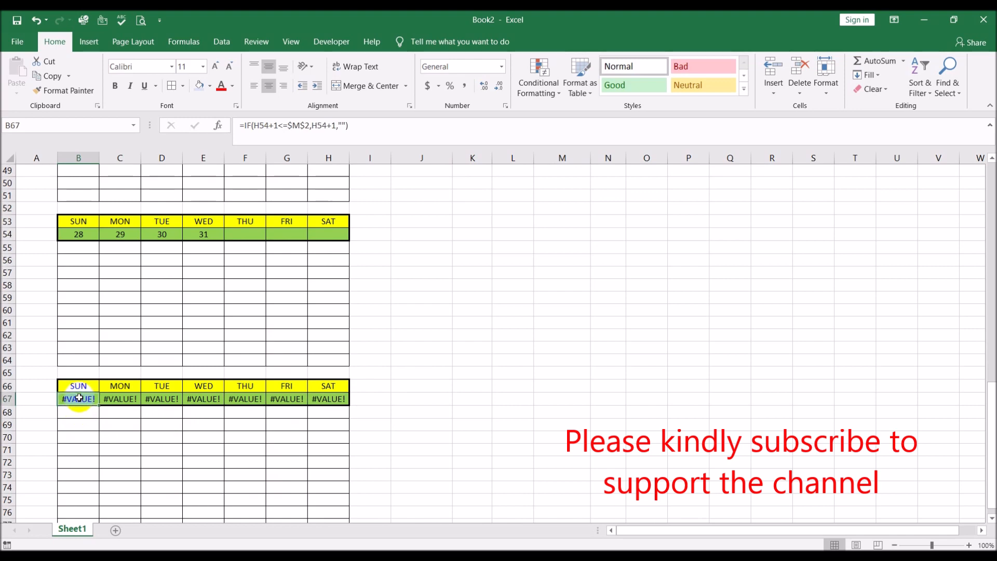
pyautogui.click(383, 124)
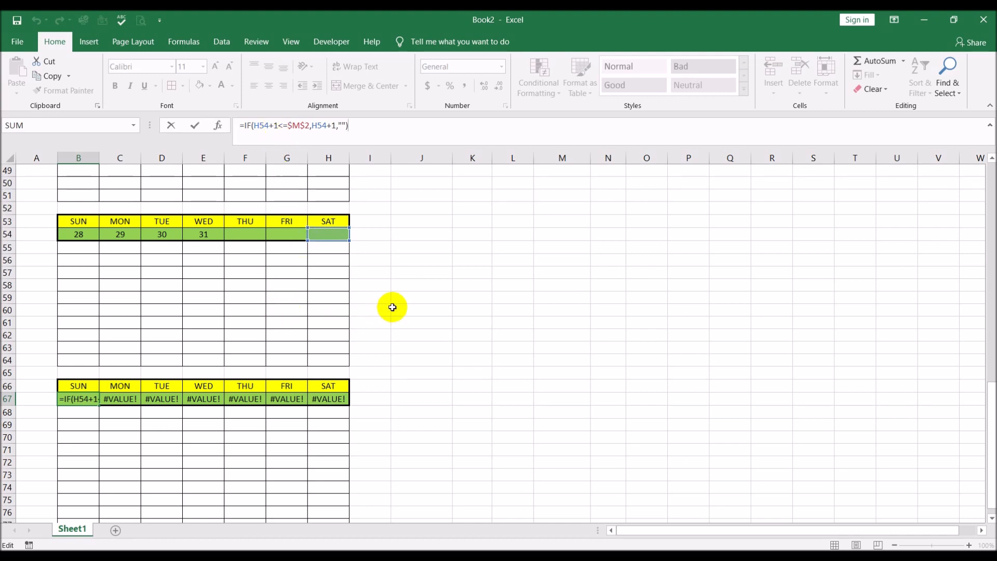
pyautogui.press('Escape')
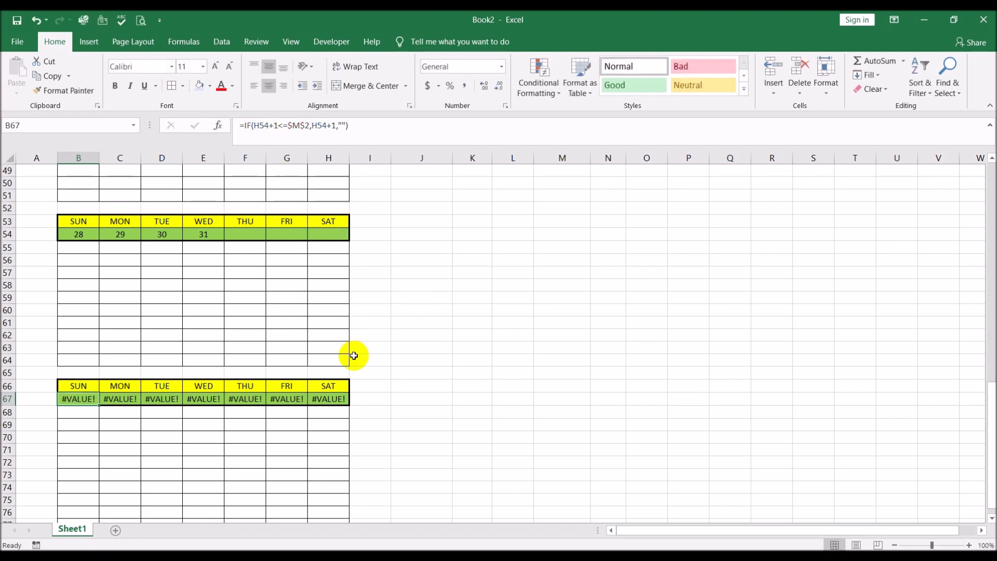
# - Wrap the sixth week's SUN date formula in B67 in IFERROR with "" as the error value, and inspect the MON formula in C67
pyautogui.click(247, 128)
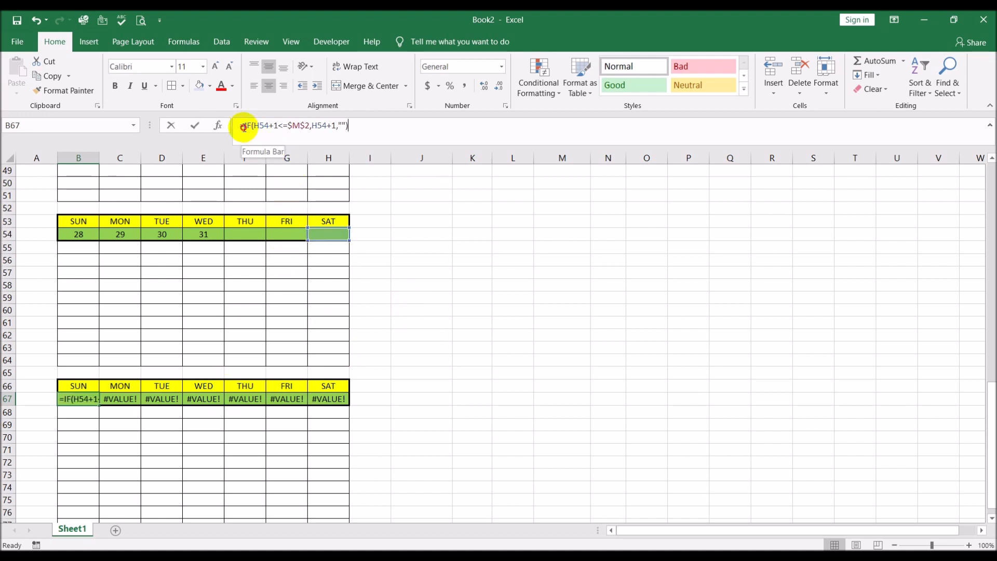
pyautogui.write('ife')
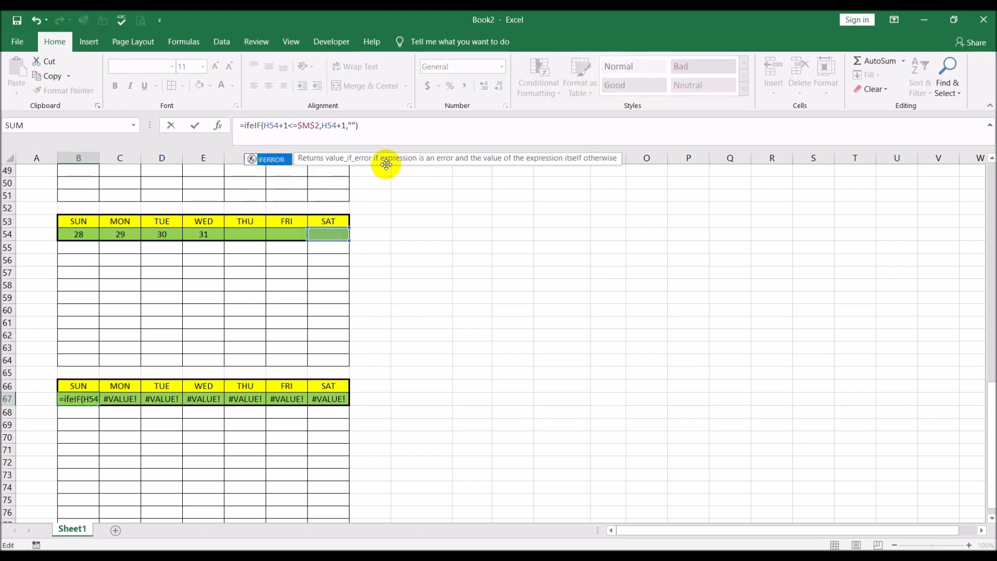
pyautogui.doubleClick(276, 159)
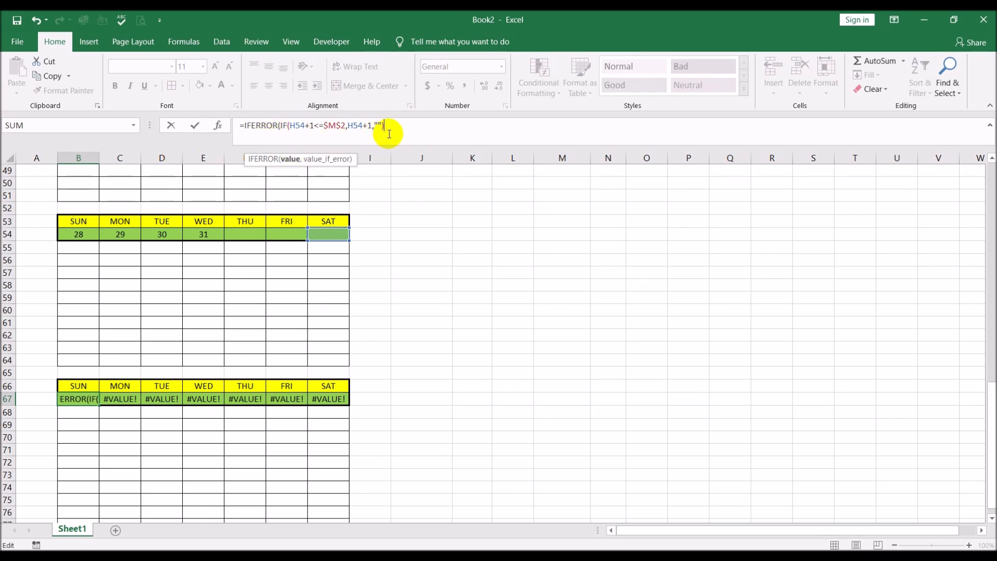
pyautogui.write(',"")')
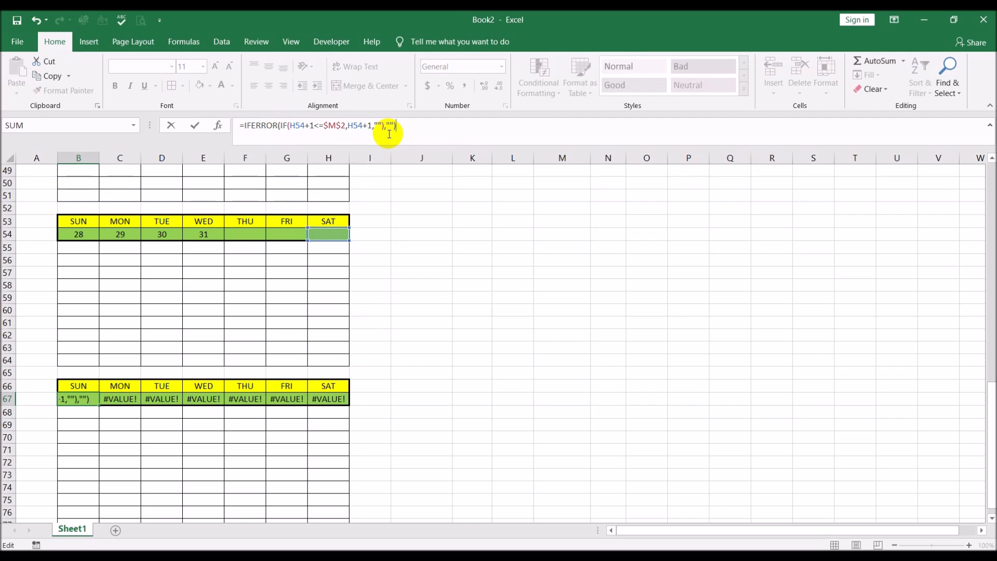
pyautogui.press('Return')
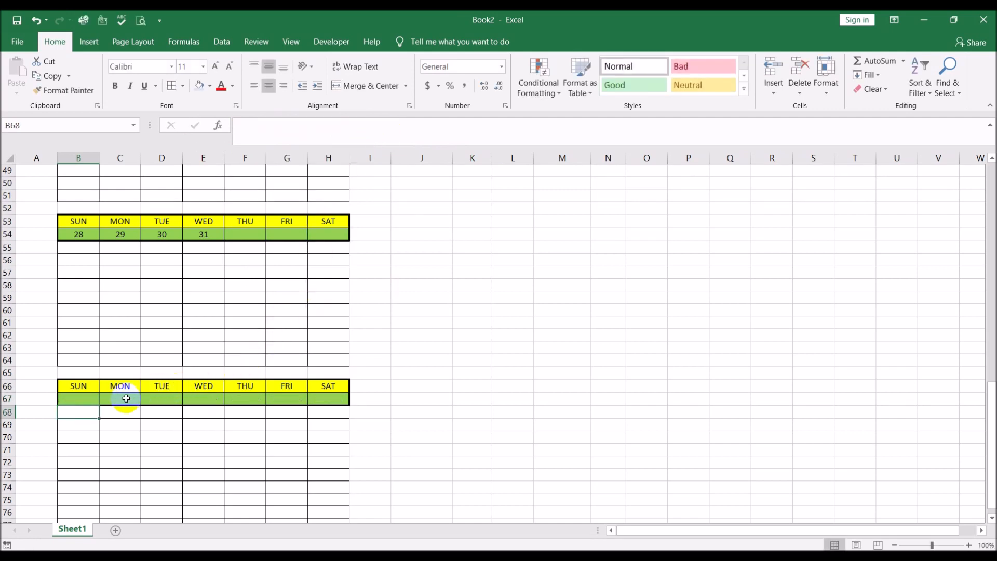
pyautogui.click(123, 397)
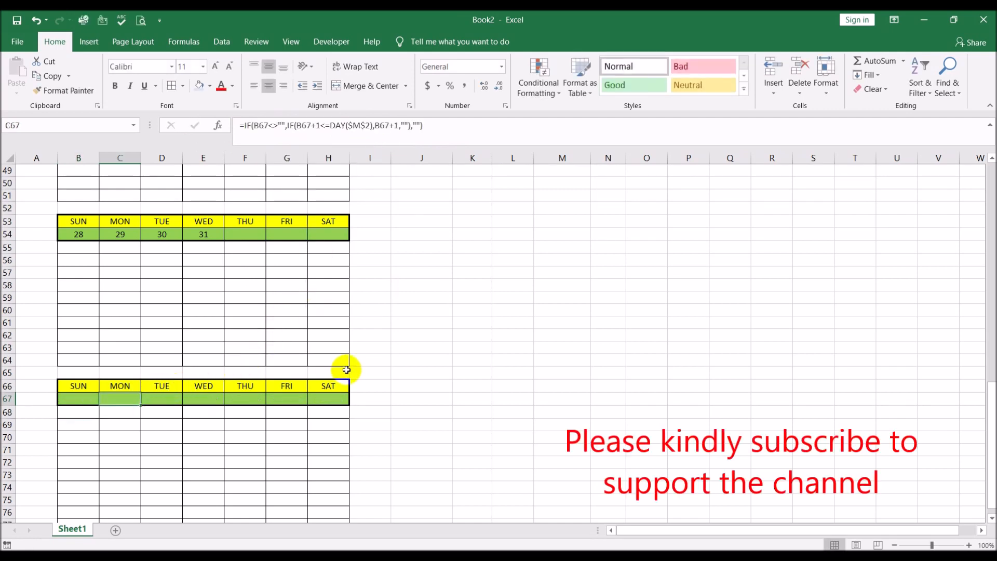
# - Set the Start of Month date in J2 to 8/1 and check the day numbers in the fifth and sixth weeks
pyautogui.click(457, 335)
pyautogui.scroll(6, 457, 338)
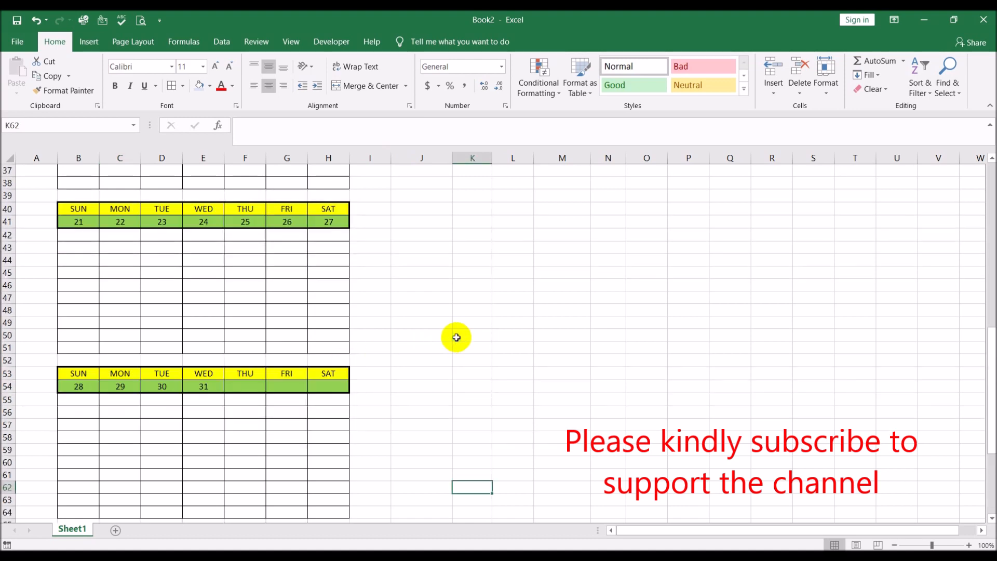
pyautogui.scroll(10, 457, 337)
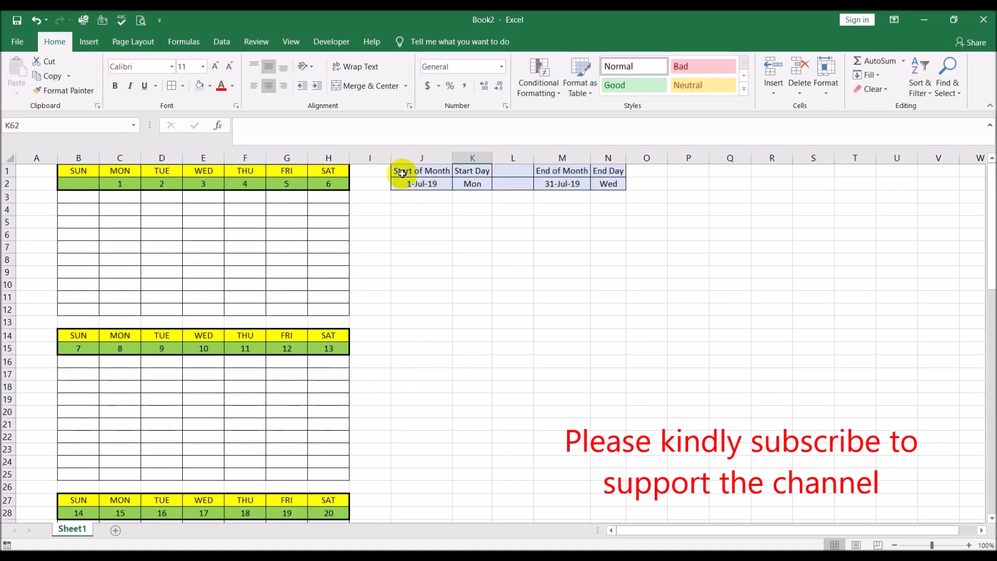
pyautogui.click(406, 183)
pyautogui.write('8/1')
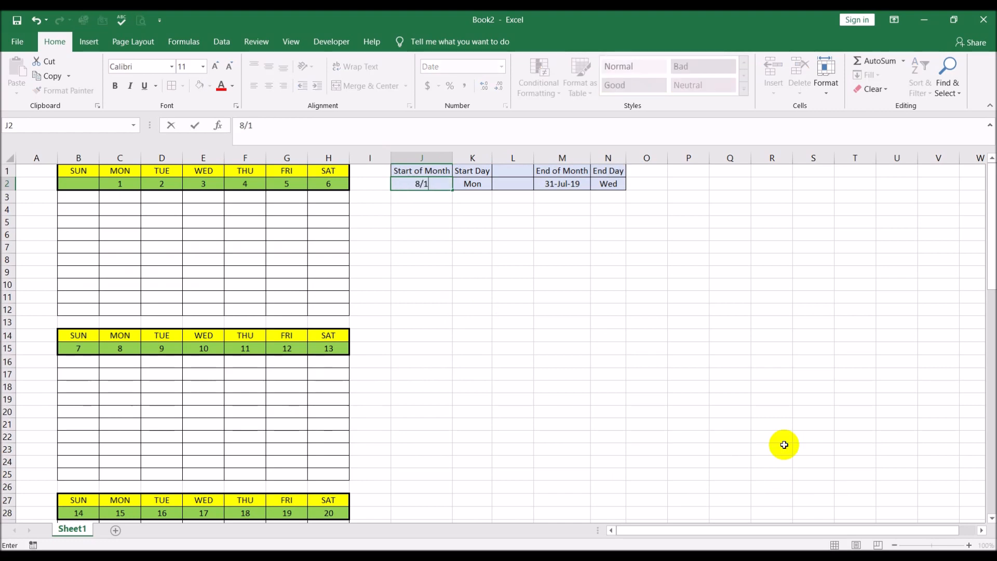
pyautogui.press('Return')
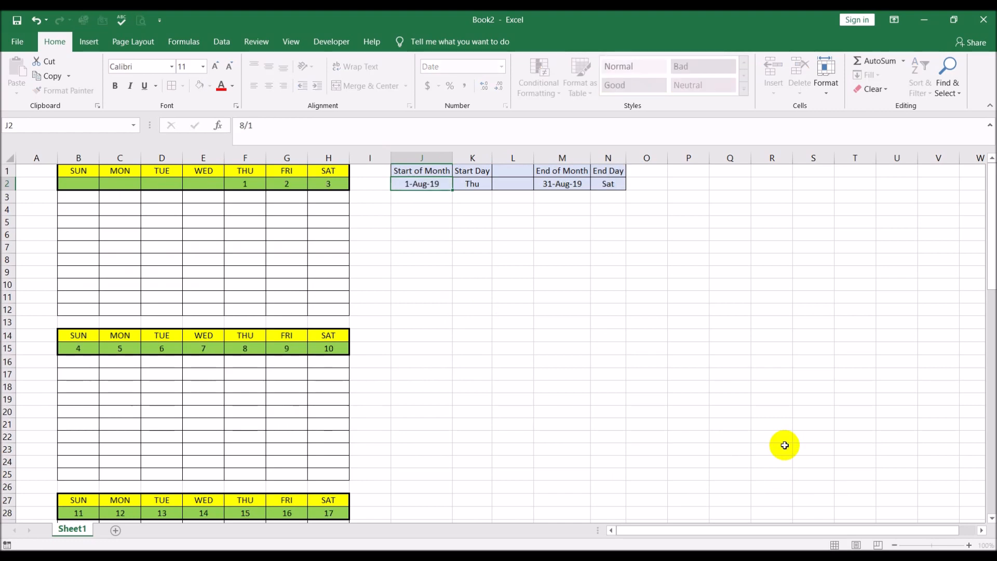
pyautogui.scroll(-7, 646, 400)
pyautogui.scroll(-11, 646, 400)
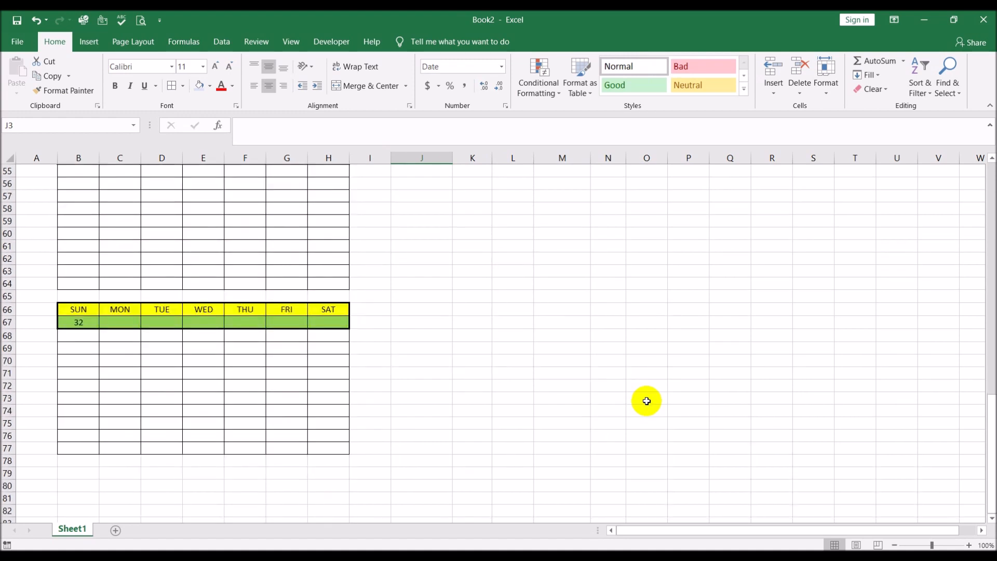
pyautogui.scroll(2, 647, 401)
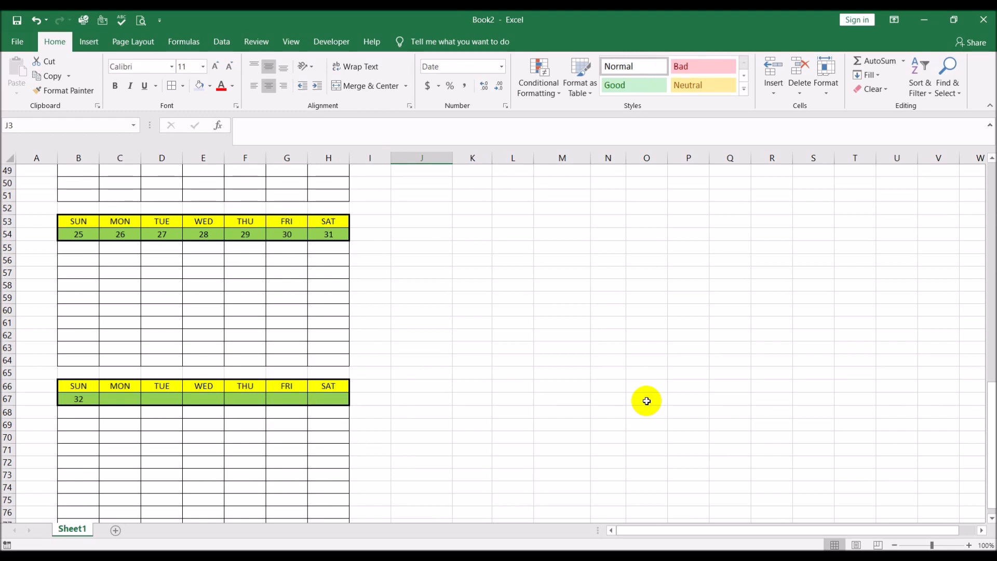
# - Examine the formula in B67, the end-of-month cell M2 it refers to, and the formula in C15 for comparison
pyautogui.click(73, 399)
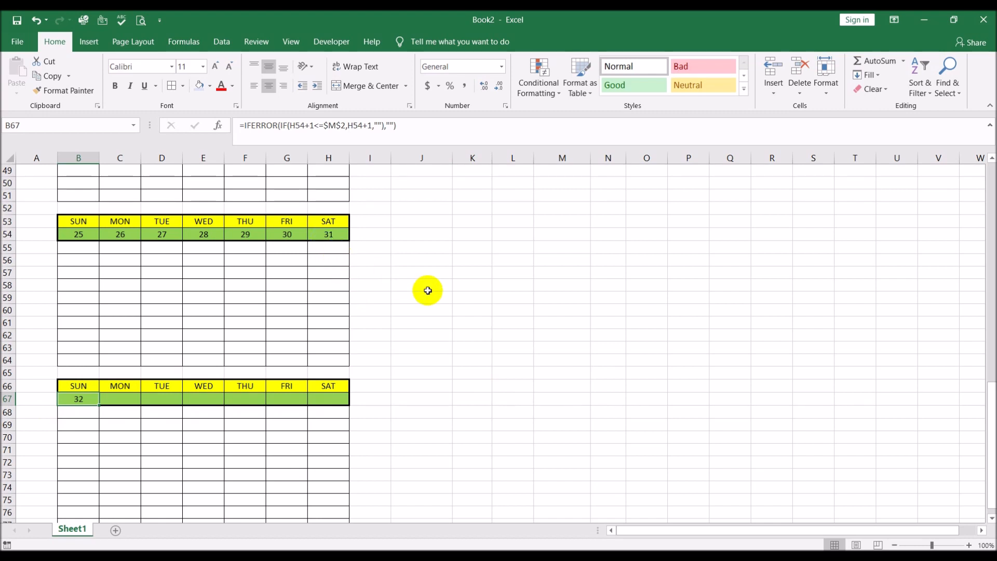
pyautogui.click(426, 128)
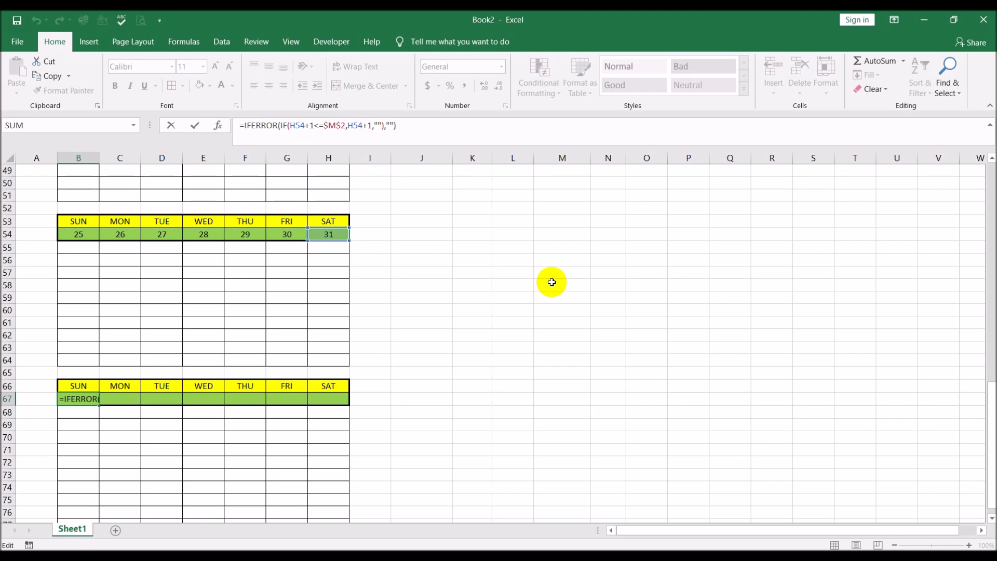
pyautogui.scroll(1, 551, 281)
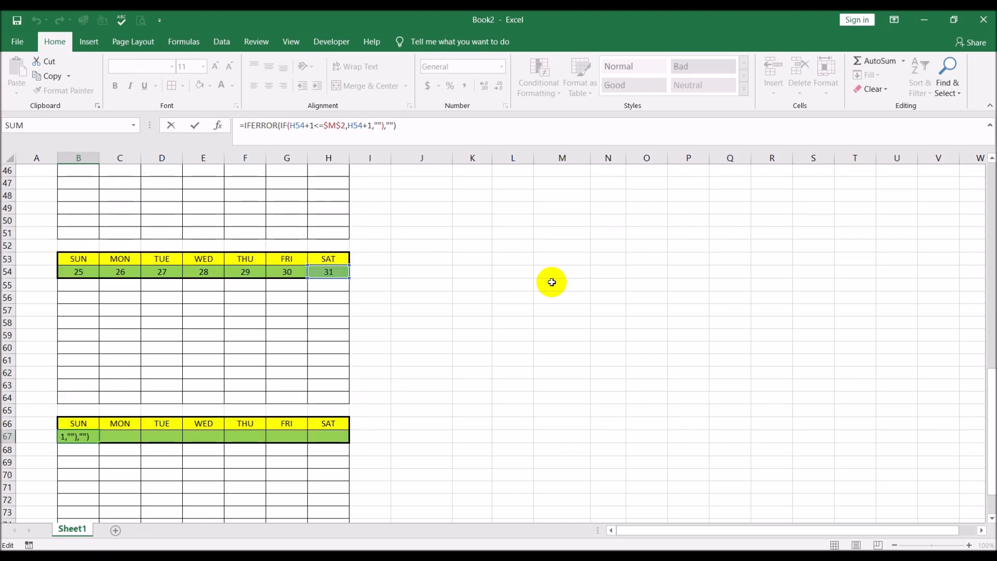
pyautogui.scroll(2, 551, 282)
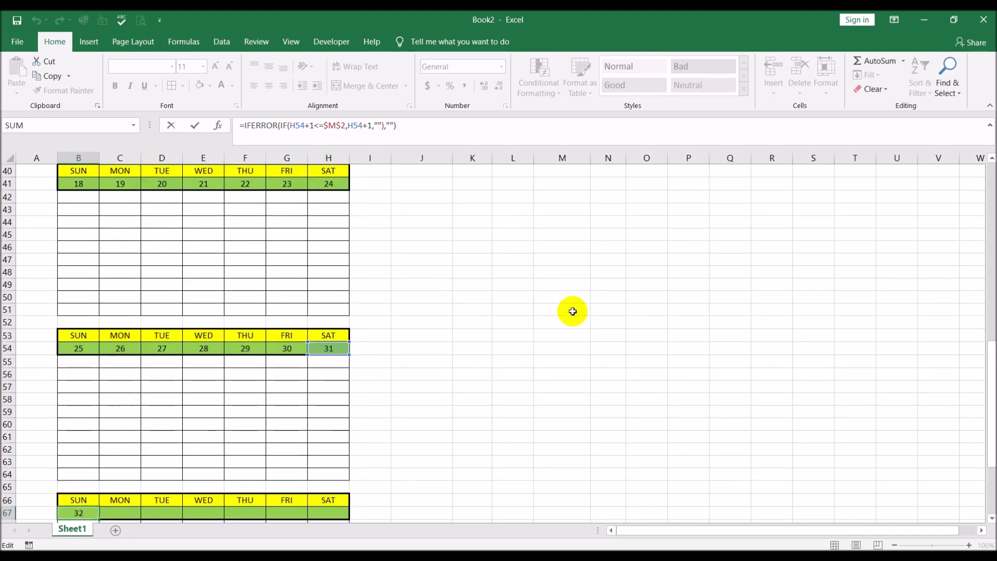
pyautogui.scroll(11, 571, 311)
pyautogui.scroll(2, 575, 312)
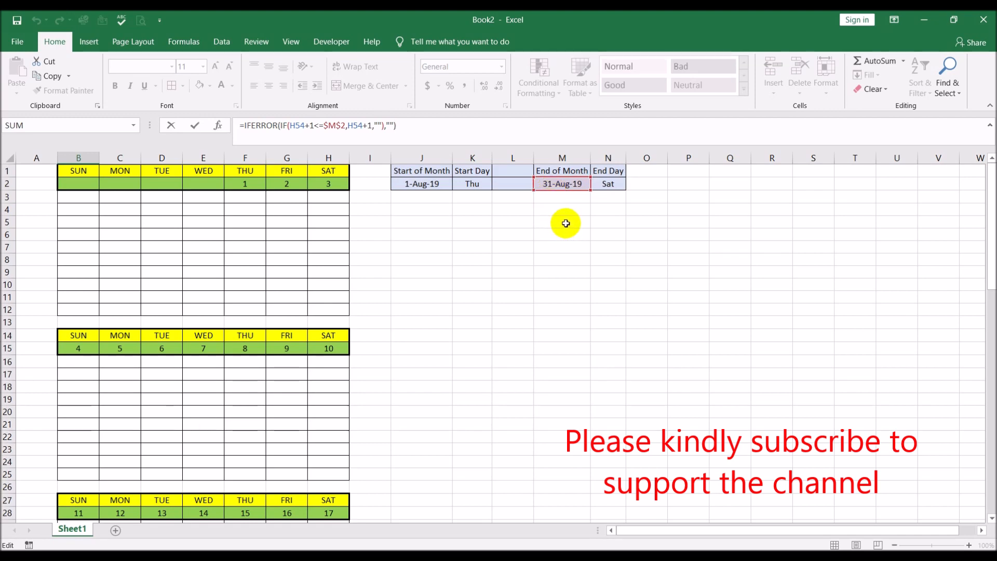
pyautogui.hotkey('ctrl', 'Return')
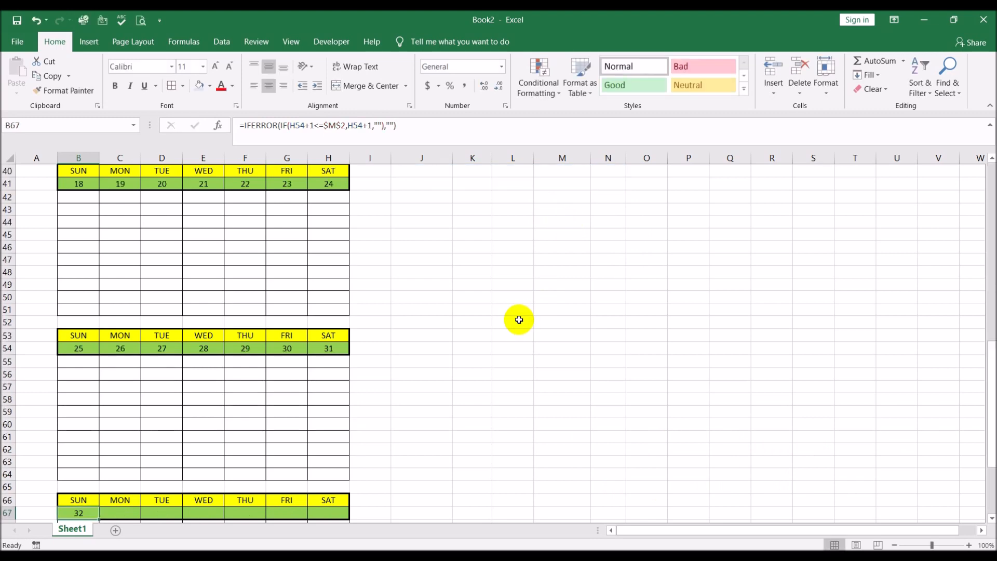
pyautogui.scroll(13, 507, 329)
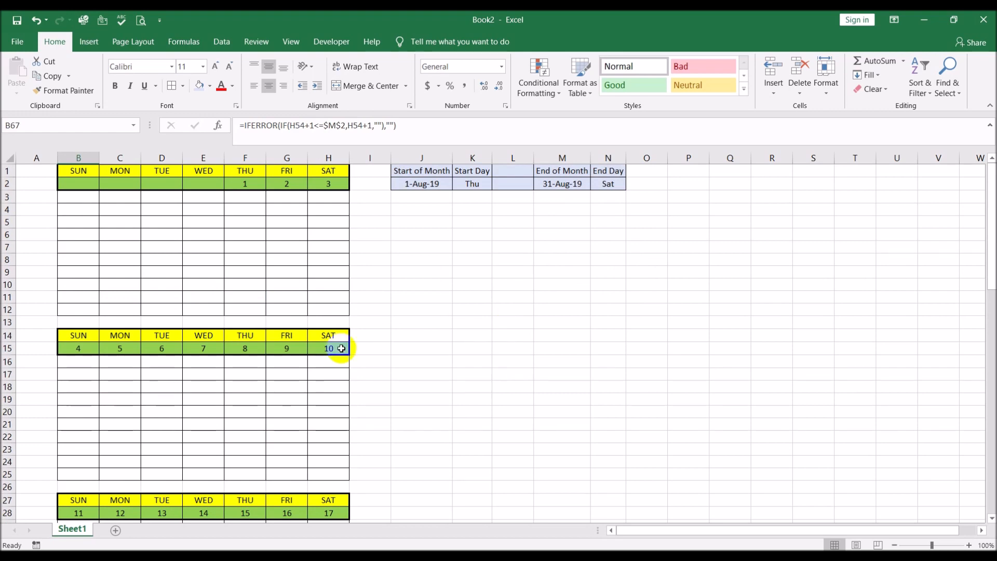
pyautogui.click(119, 348)
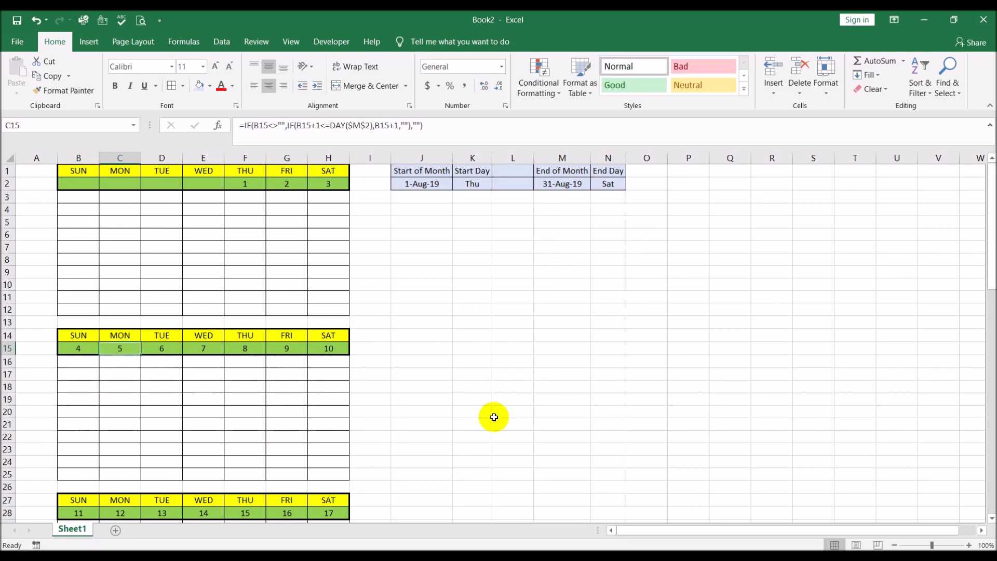
pyautogui.scroll(-2, 494, 417)
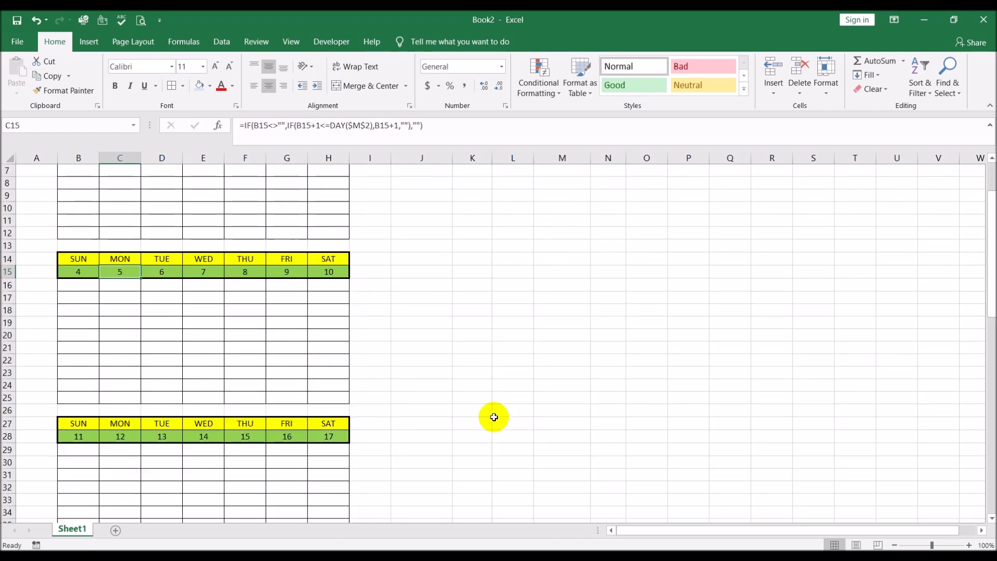
# - Wrap the $M$2 reference in B15 with DAY so the formula reads =IF(H2+1<=DAY($M$2),H2+1,"")
pyautogui.click(78, 272)
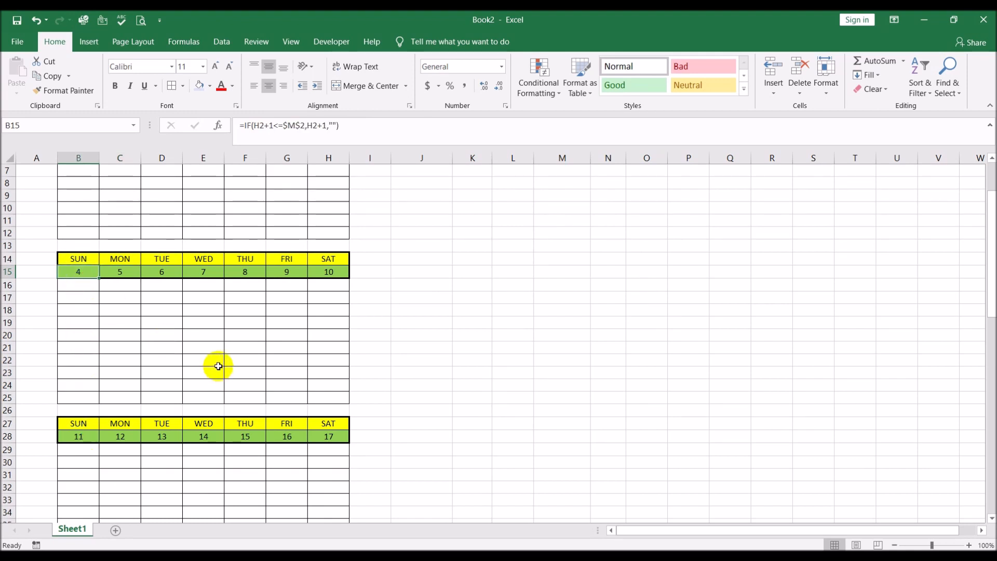
pyautogui.click(283, 126)
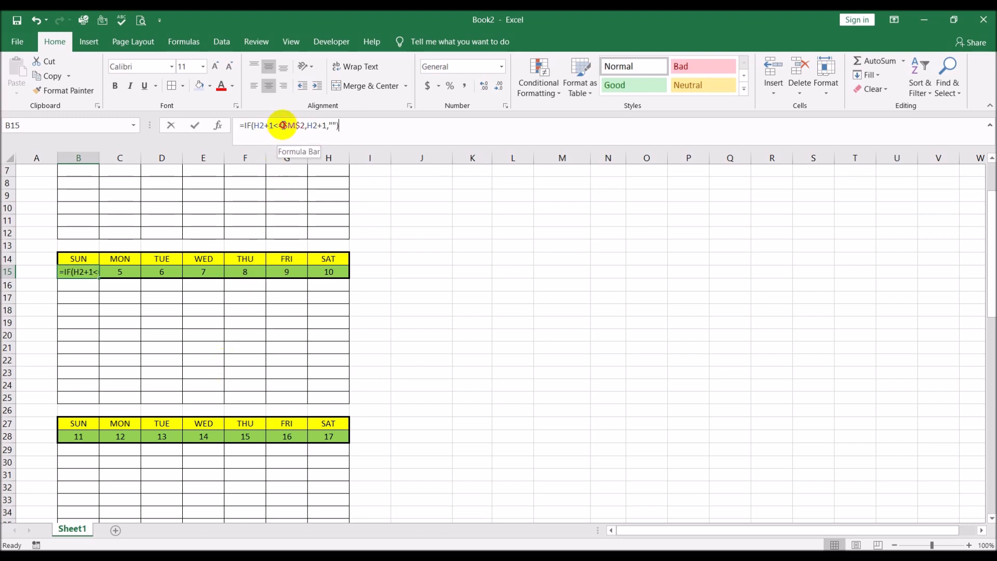
pyautogui.write('=day(')
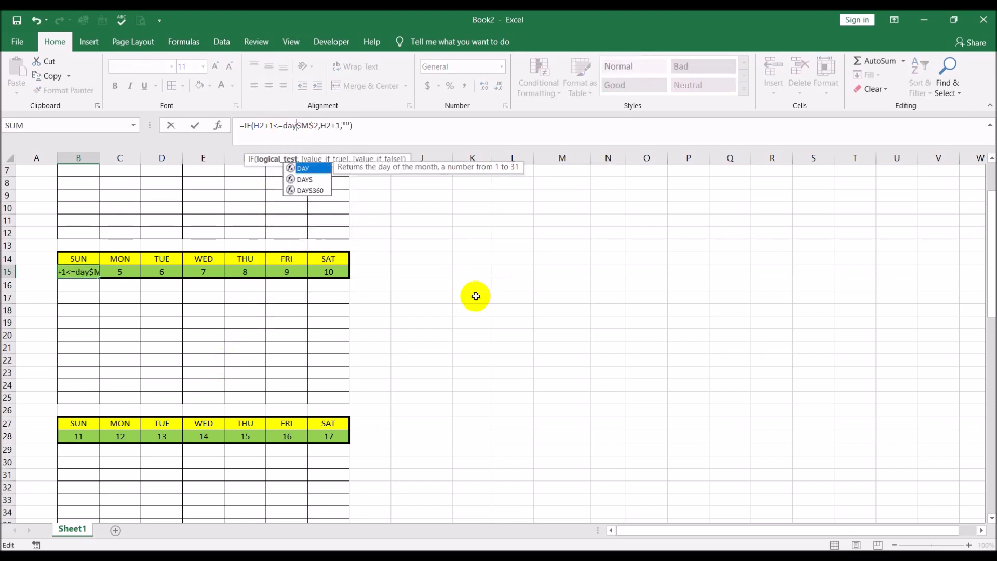
pyautogui.click(321, 125)
pyautogui.write(')')
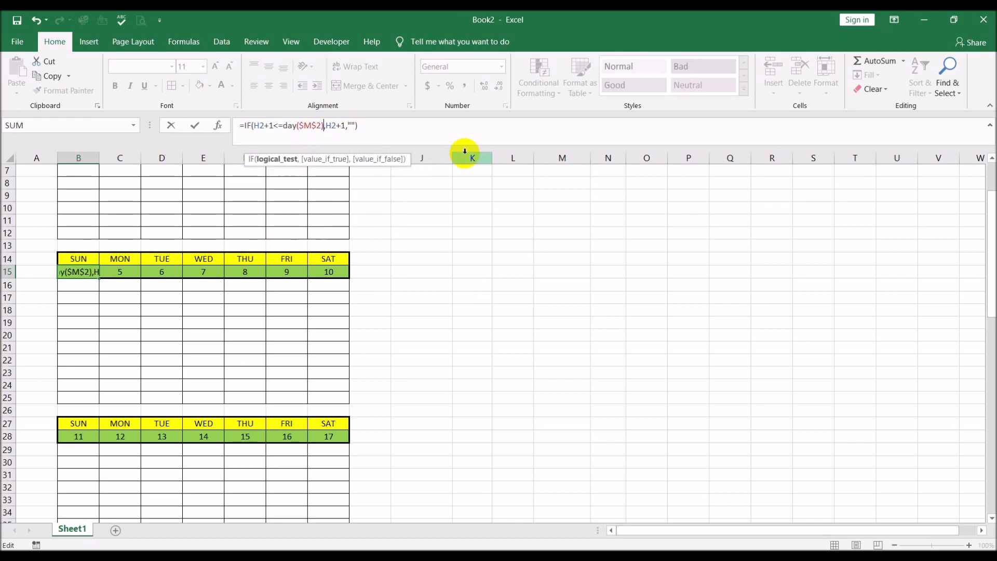
pyautogui.press('Return')
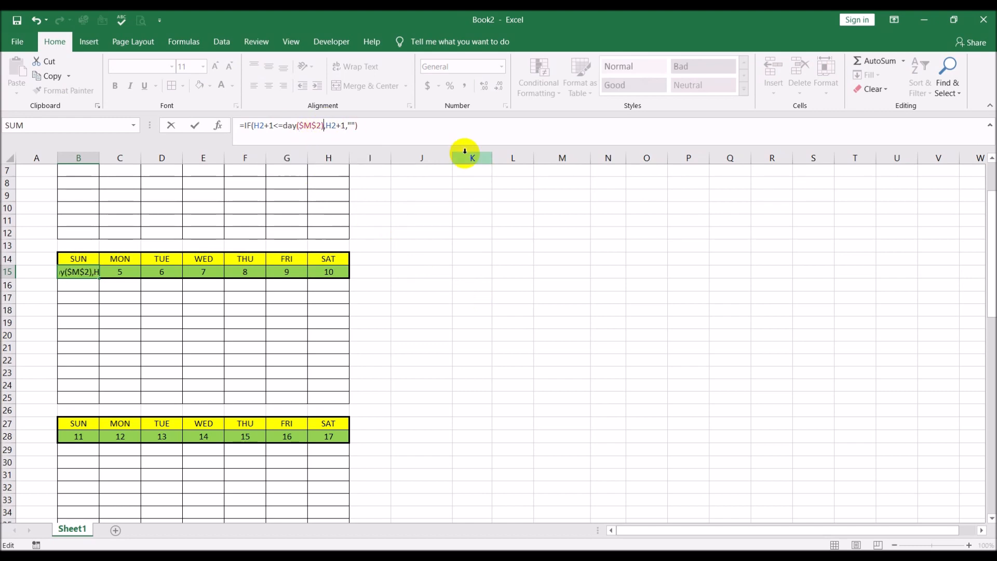
pyautogui.press('Return')
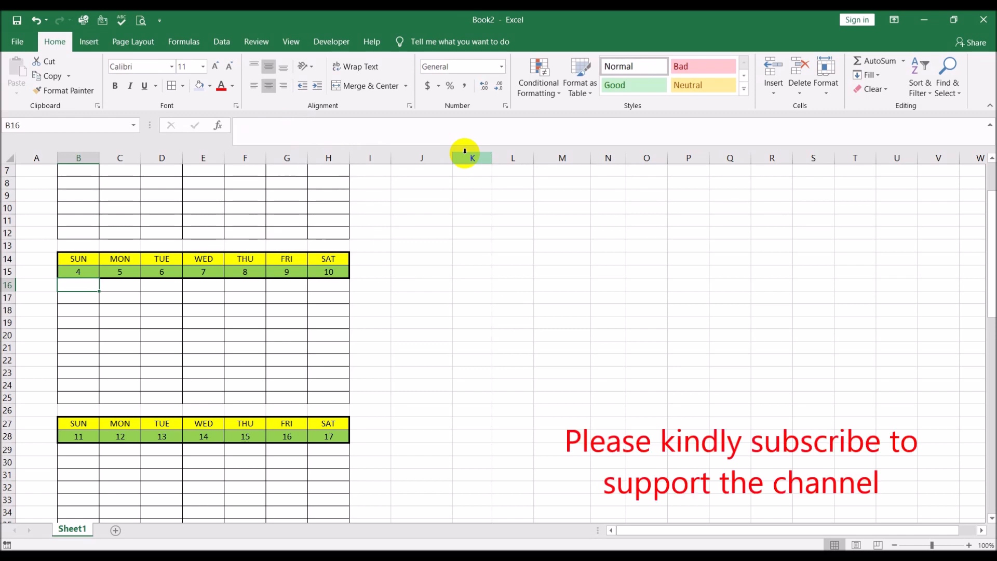
# - Copy the second week's date row B15:H15 and paste it over the third week's dates starting at B28
pyautogui.scroll(2, 472, 214)
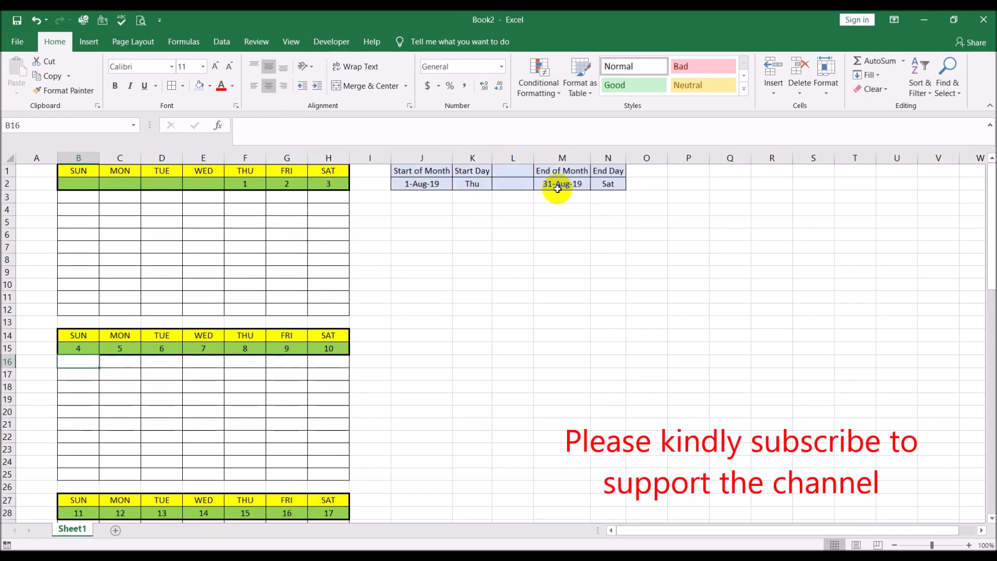
pyautogui.click(81, 346)
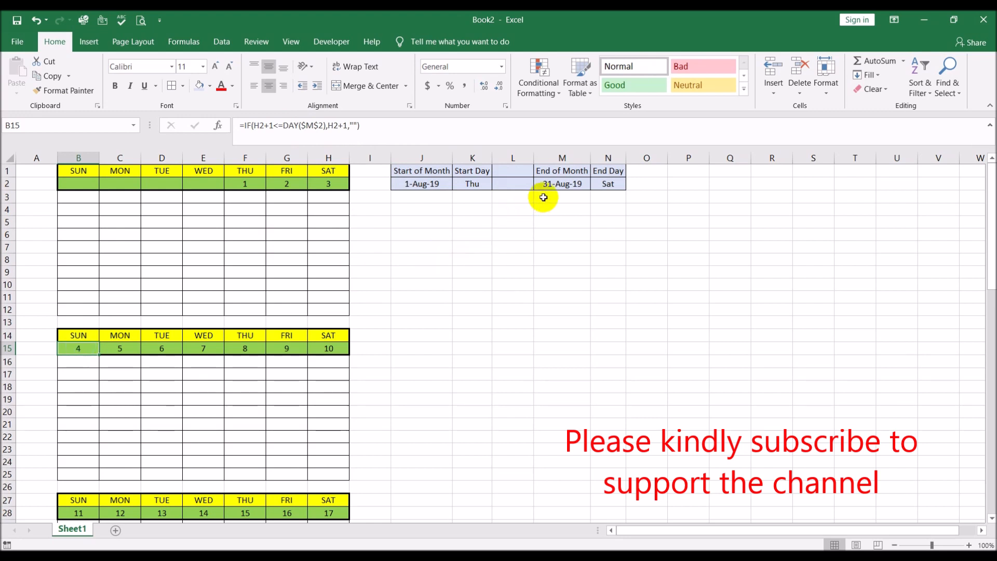
pyautogui.keyDown('shift'); pyautogui.click(328, 350); pyautogui.keyUp('shift')
pyautogui.hotkey('ctrl', 'c')
pyautogui.scroll(-5, 562, 360)
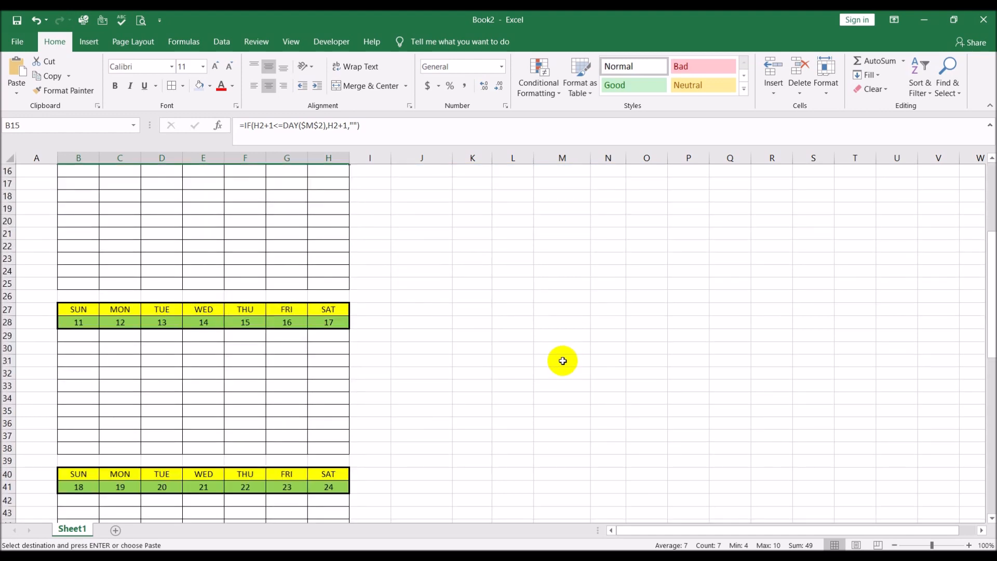
pyautogui.click(71, 318)
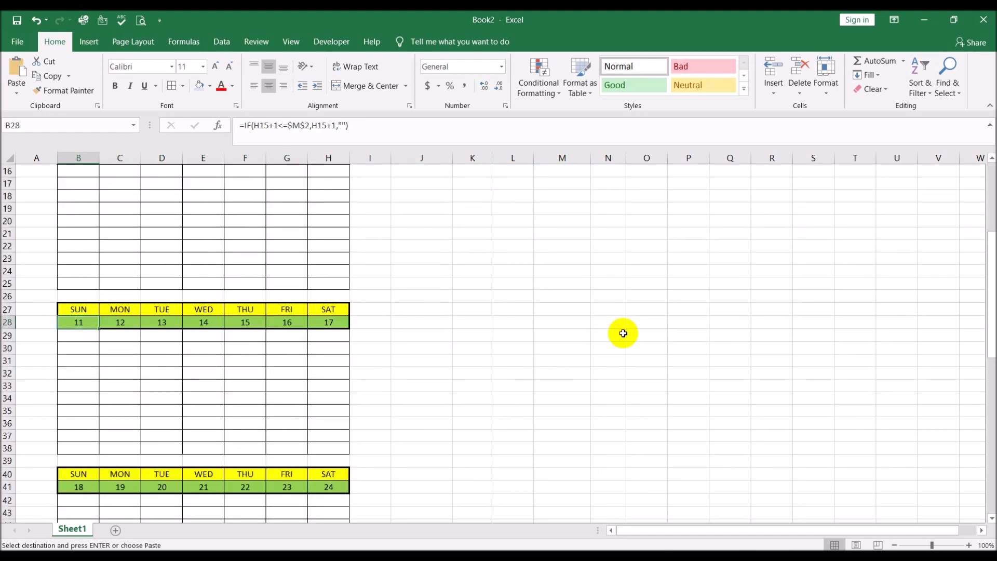
pyautogui.hotkey('ctrl', 'v')
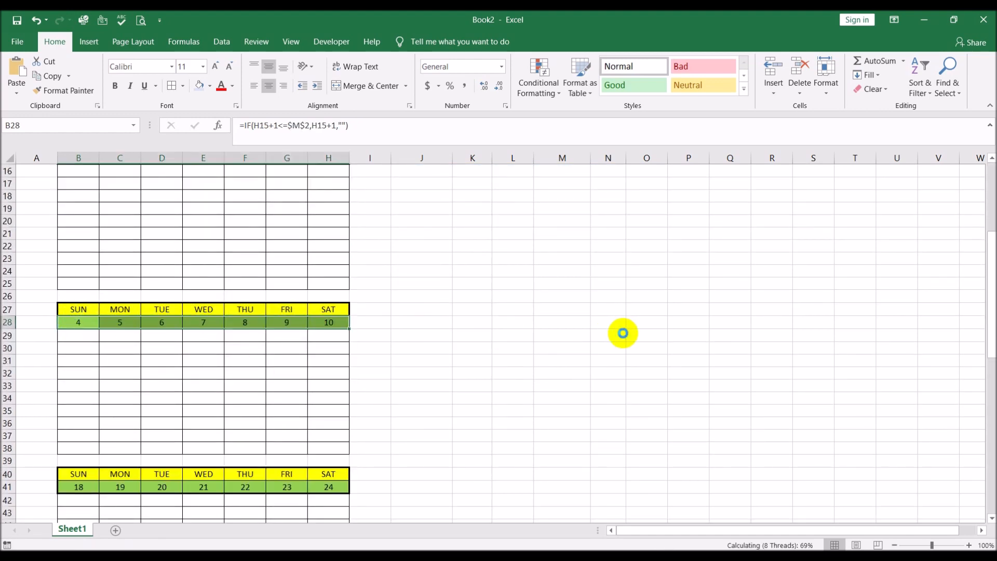
# - Paste the copied date formulas over the fourth and fifth weeks' date rows, starting at B41 and B54
pyautogui.scroll(-3, 575, 326)
pyautogui.click(79, 373)
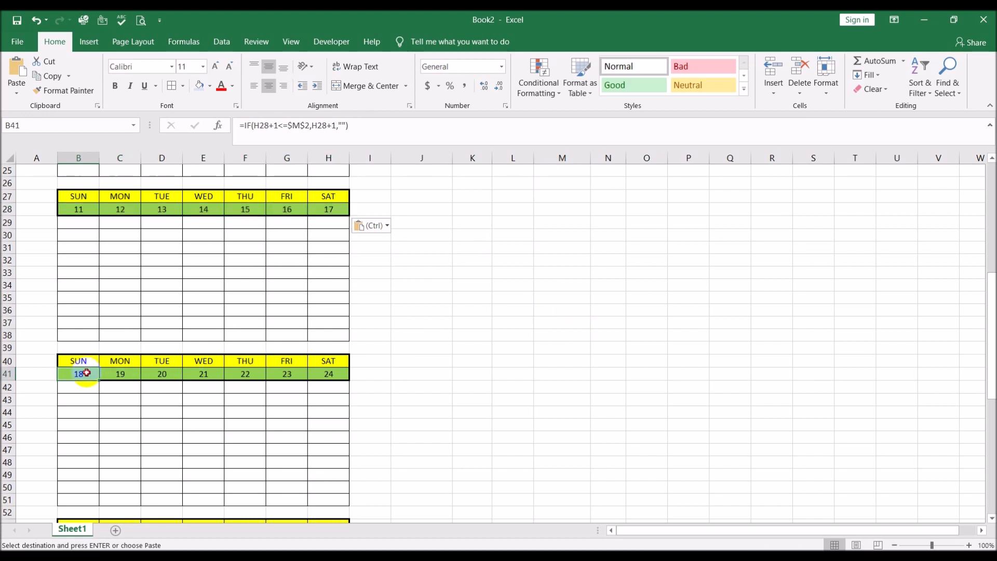
pyautogui.hotkey('ctrl', 'v')
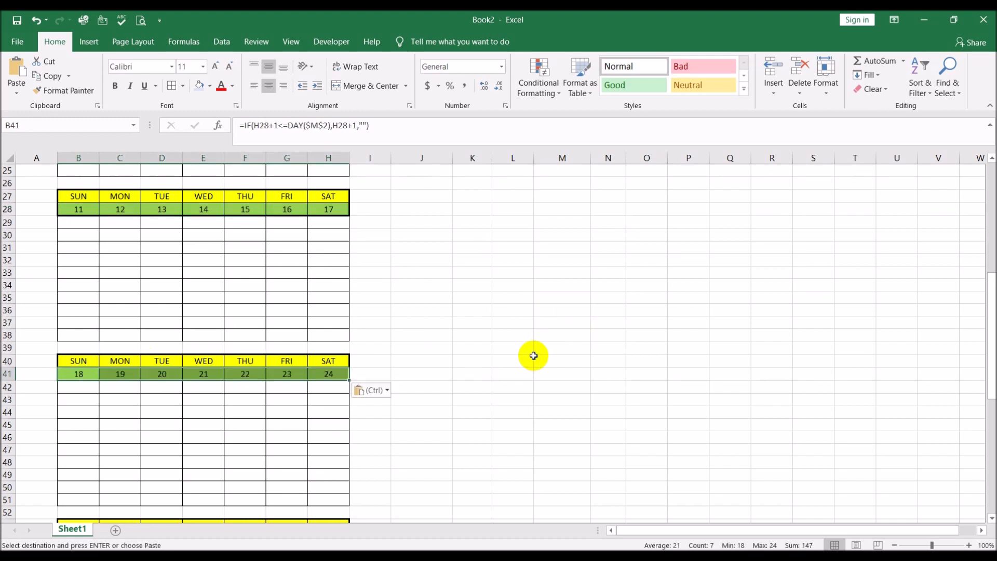
pyautogui.scroll(-5, 528, 339)
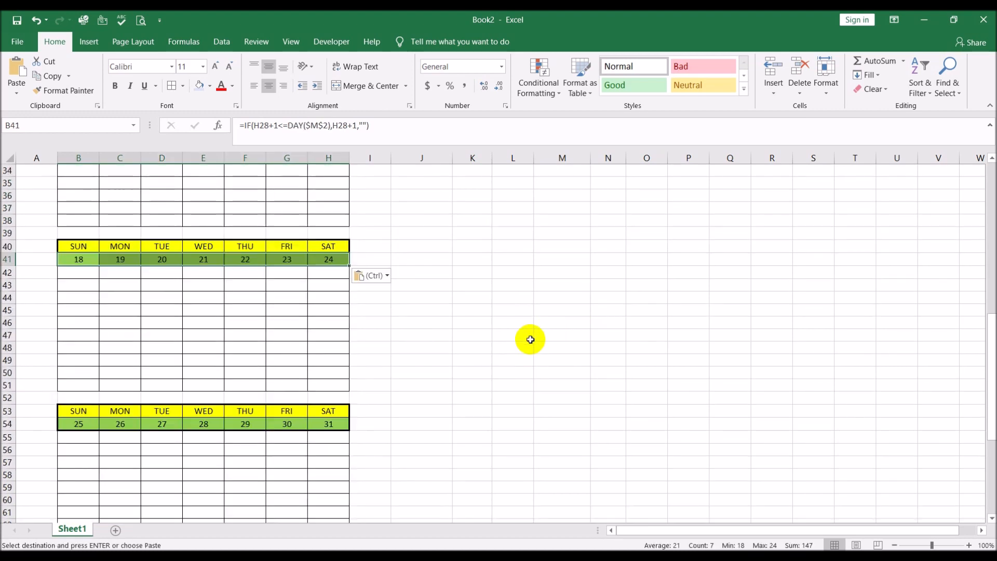
pyautogui.click(92, 349)
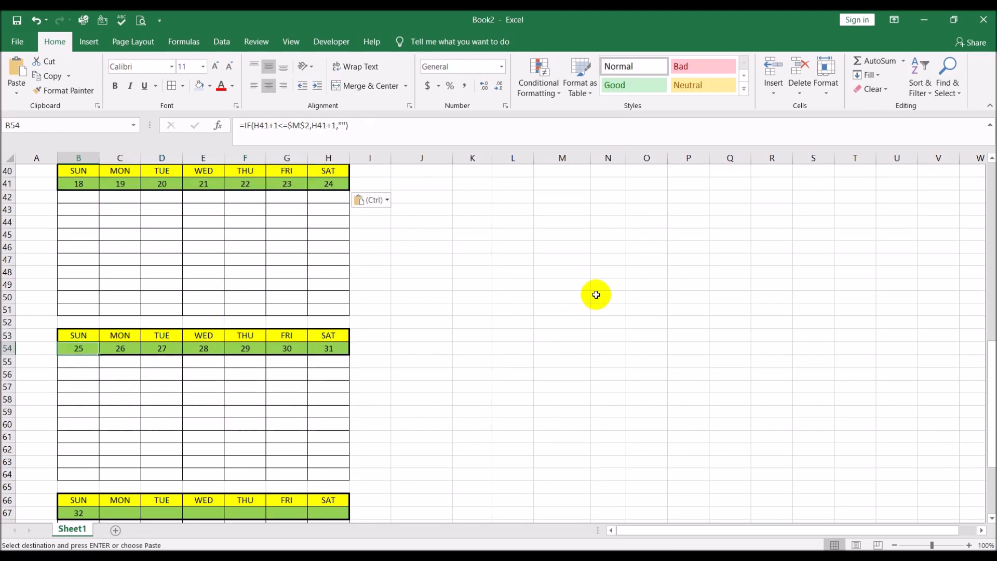
pyautogui.press('Return')
pyautogui.hotkey('ctrl', 'v')
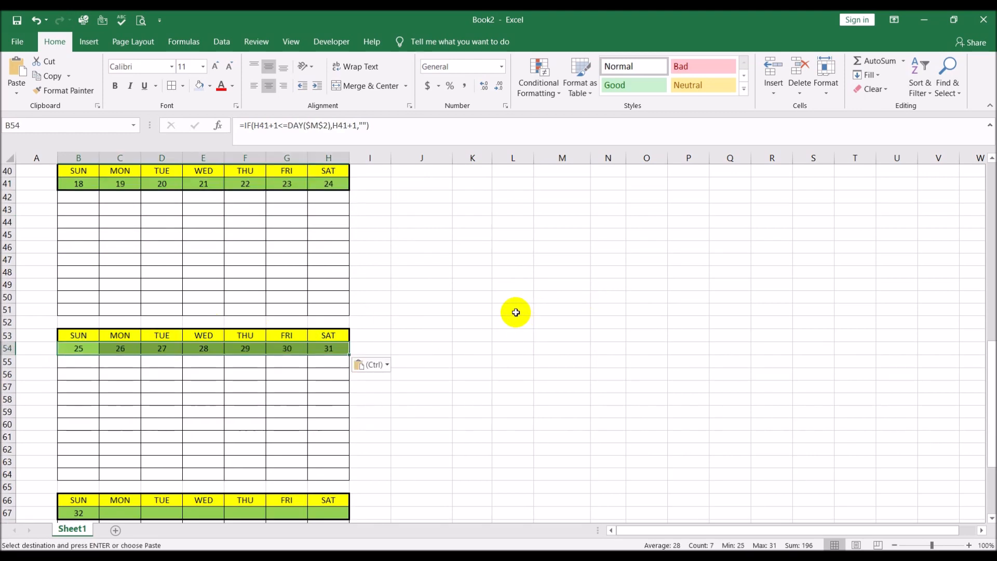
# - Paste the copied date formulas over the sixth week's row starting at B67 and end the copy mode
pyautogui.scroll(-3, 514, 312)
pyautogui.click(76, 397)
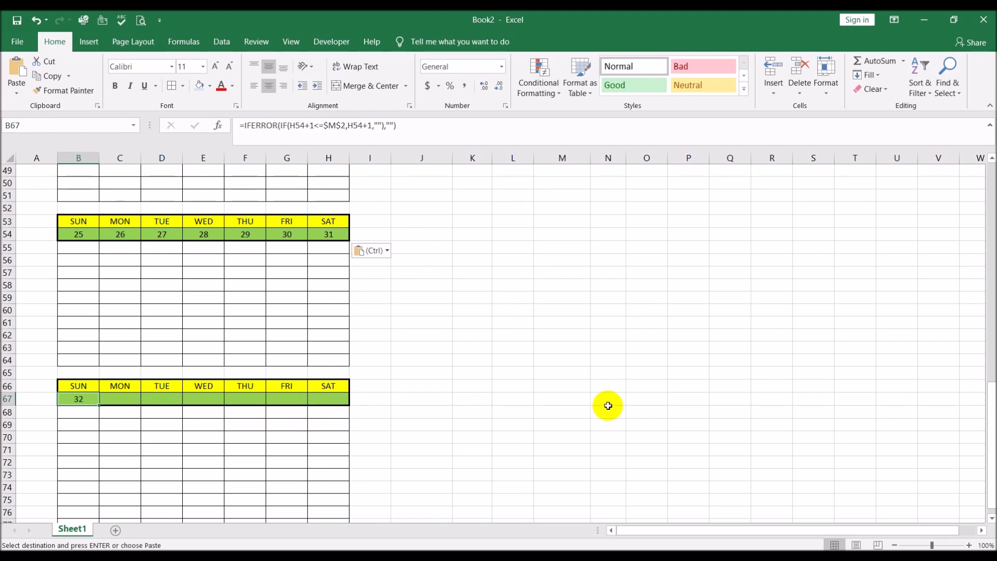
pyautogui.press('Return')
pyautogui.hotkey('ctrl', 'v')
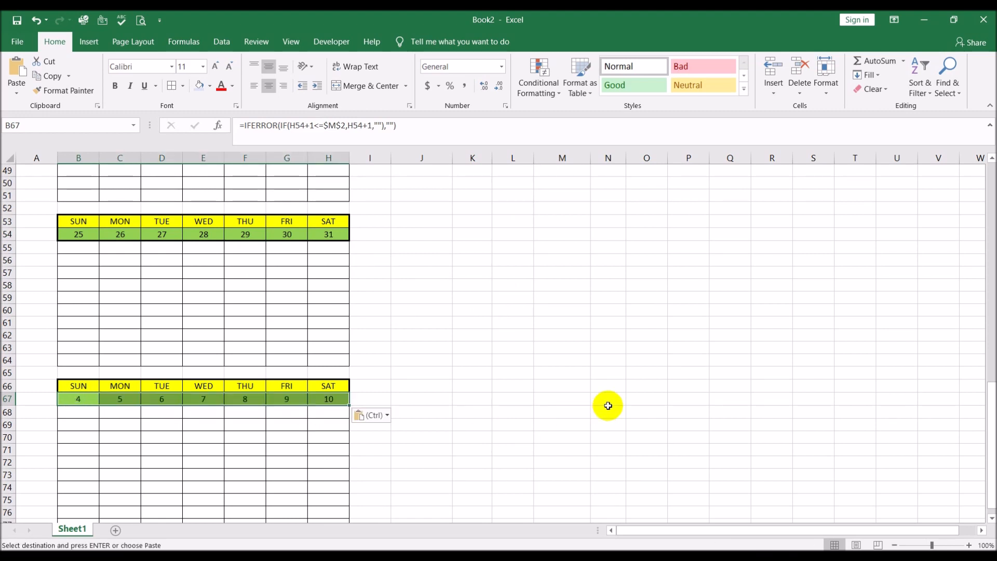
pyautogui.press('Escape')
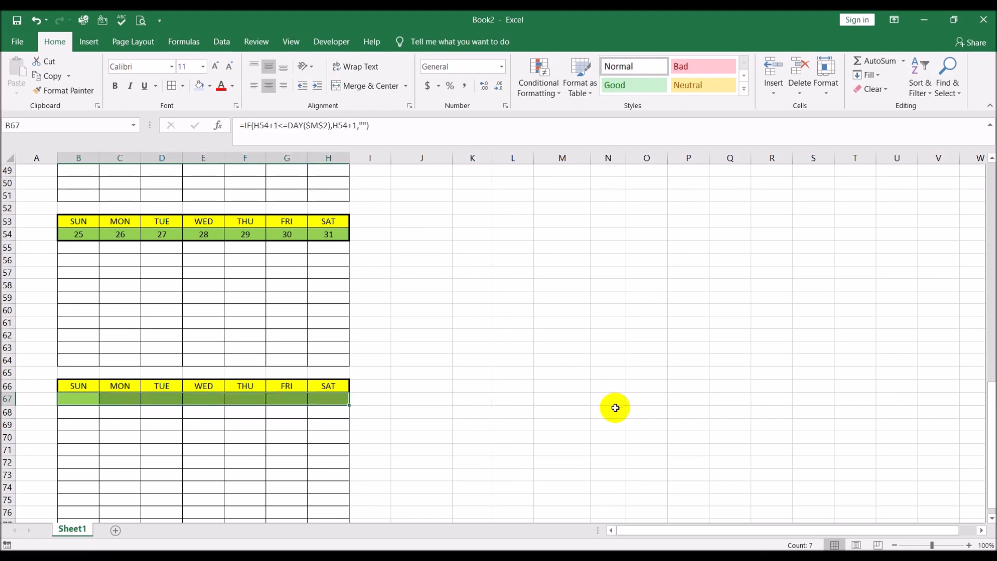
pyautogui.click(552, 375)
# - Narrow the blank column L between the start and end month details and remove its fill color
pyautogui.scroll(16, 551, 375)
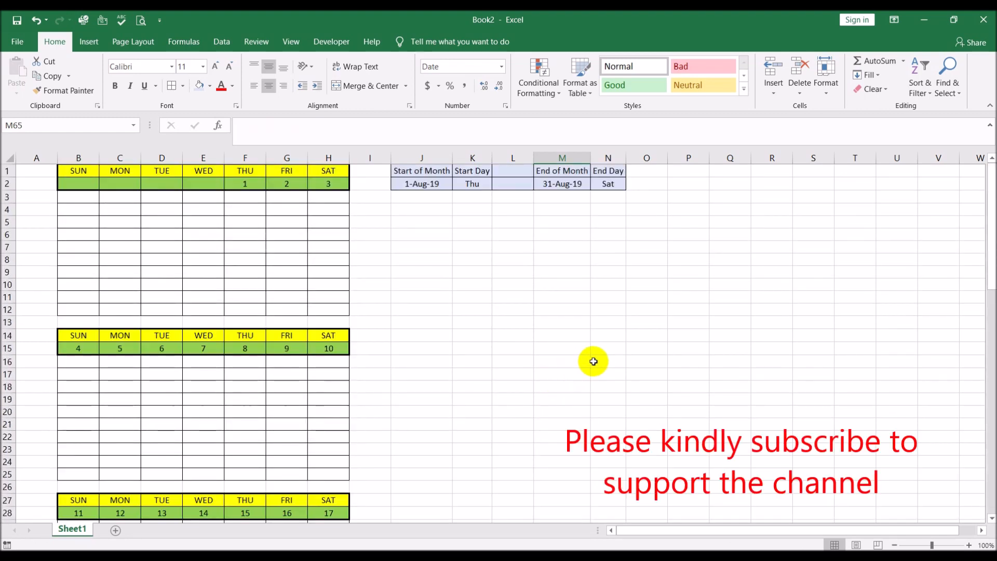
pyautogui.click(514, 158)
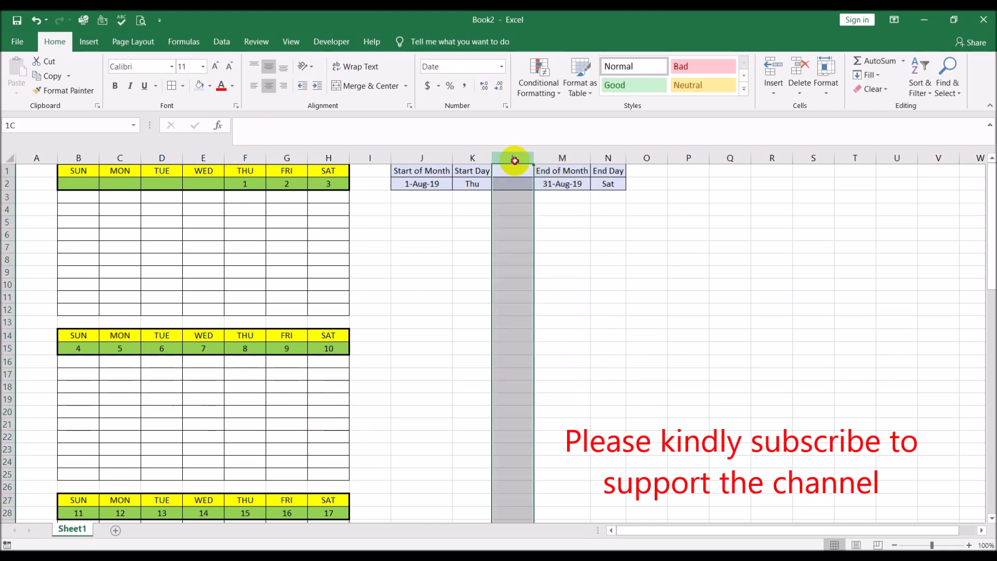
pyautogui.rightClick(514, 159)
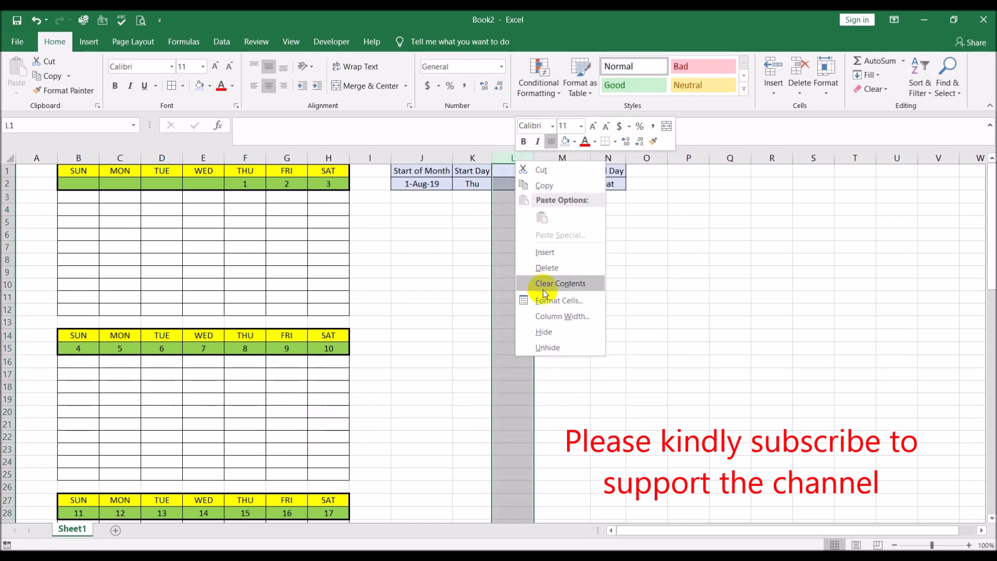
pyautogui.click(550, 314)
pyautogui.press('Return')
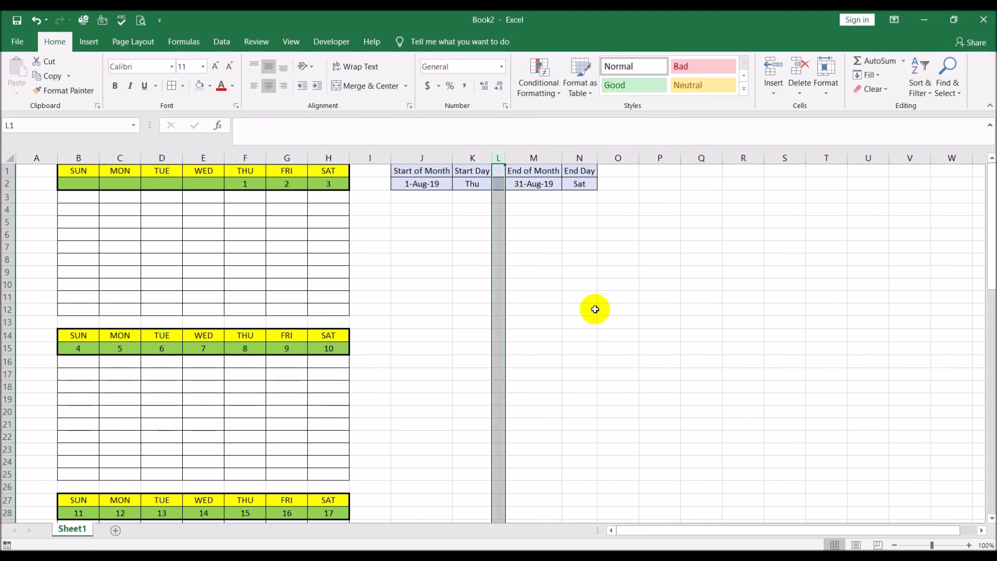
pyautogui.click(209, 85)
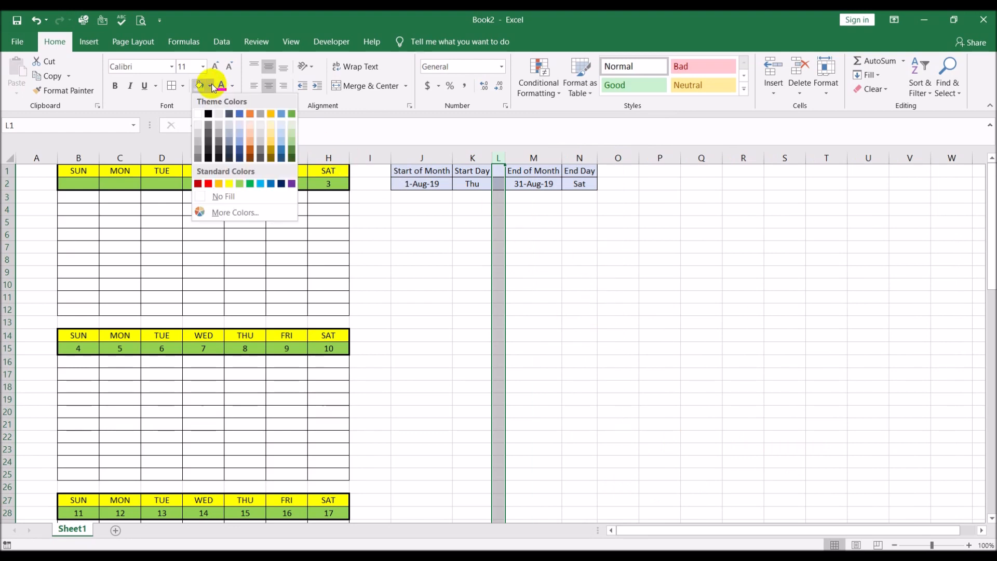
pyautogui.click(233, 196)
pyautogui.click(535, 272)
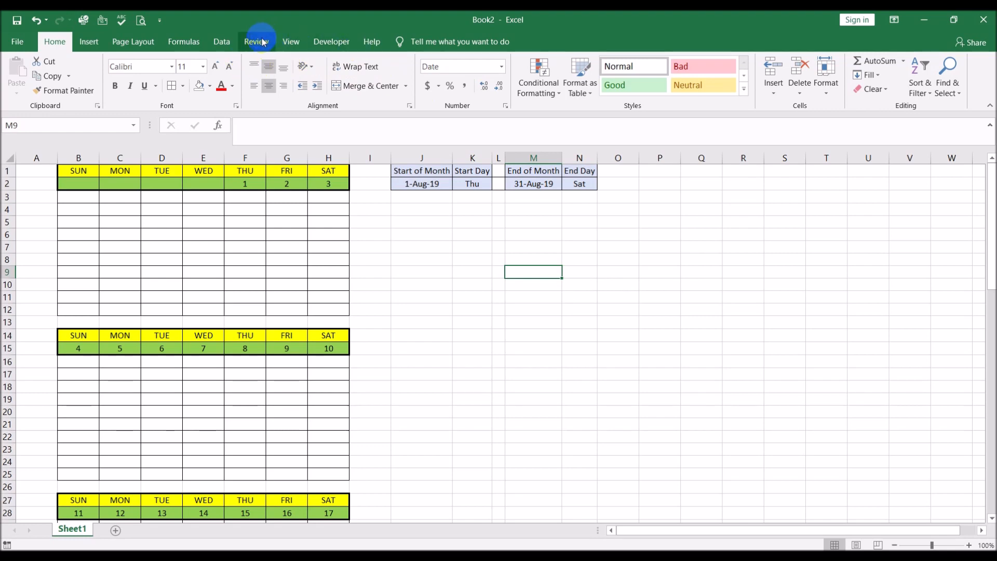
# - Hide the gridlines on the calendar worksheet
pyautogui.click(290, 41)
pyautogui.click(145, 87)
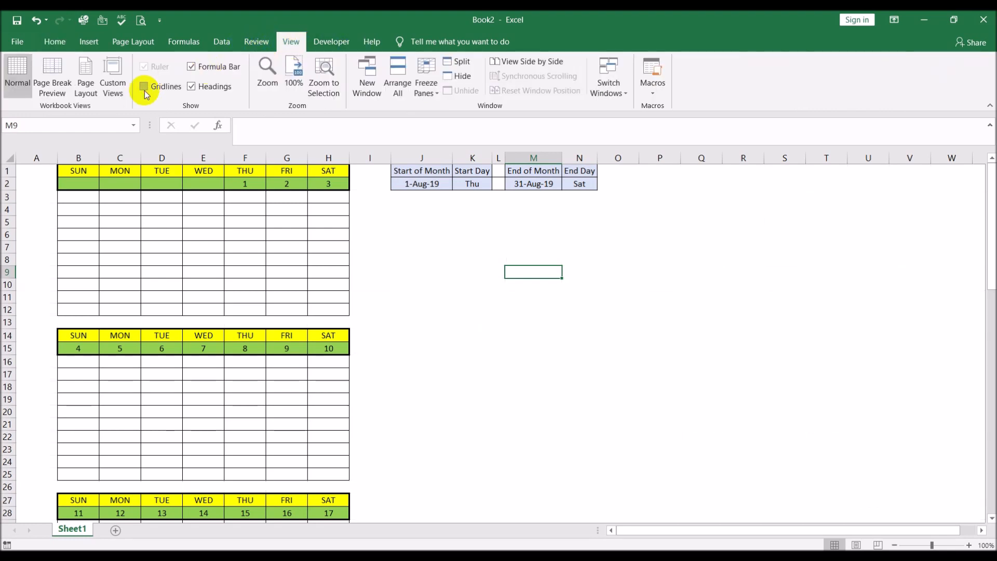
# - Merge and center the blank cells L1:L2 between the start and end month details
pyautogui.moveTo(499, 169); pyautogui.dragTo(498, 181)
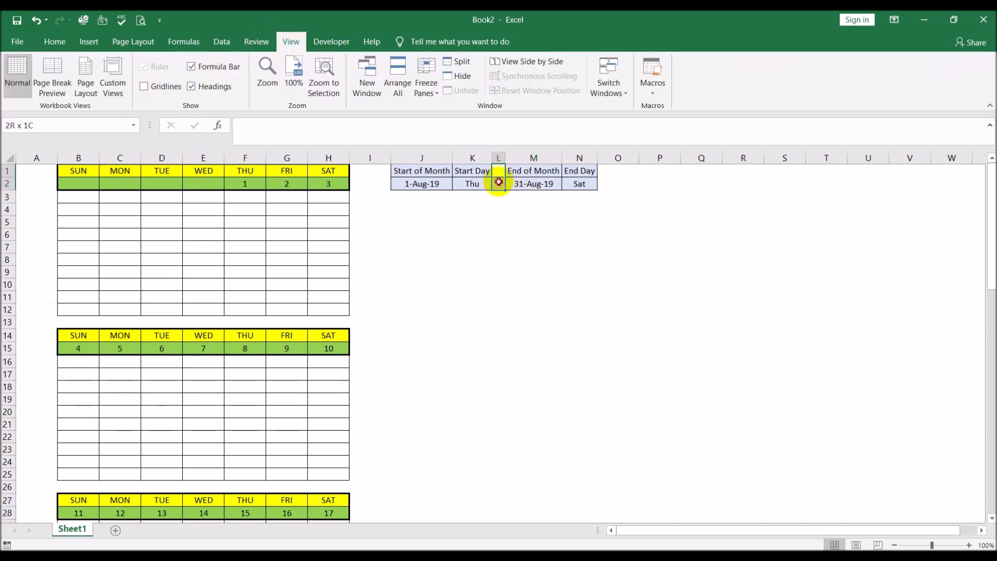
pyautogui.click(54, 41)
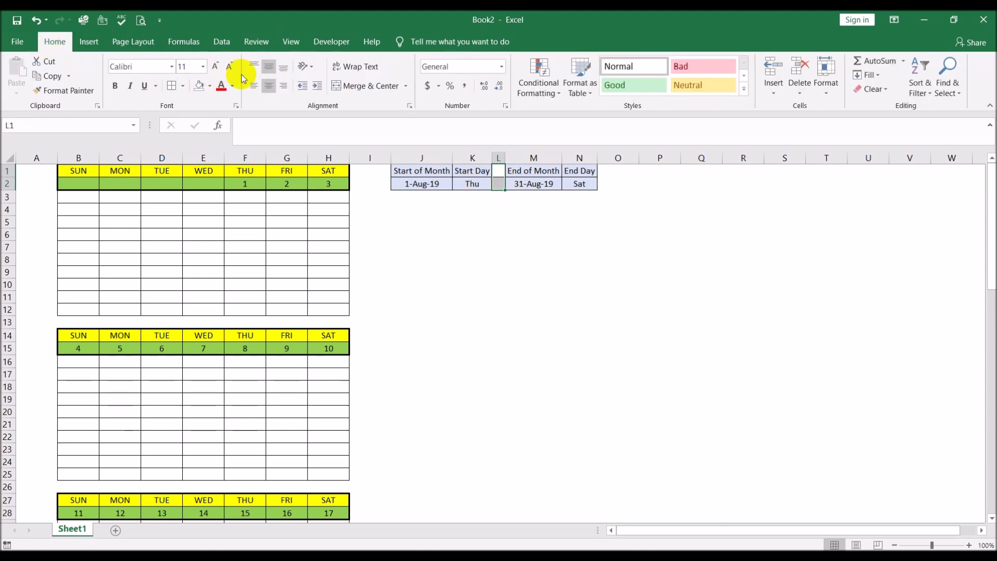
pyautogui.click(362, 88)
pyautogui.click(496, 285)
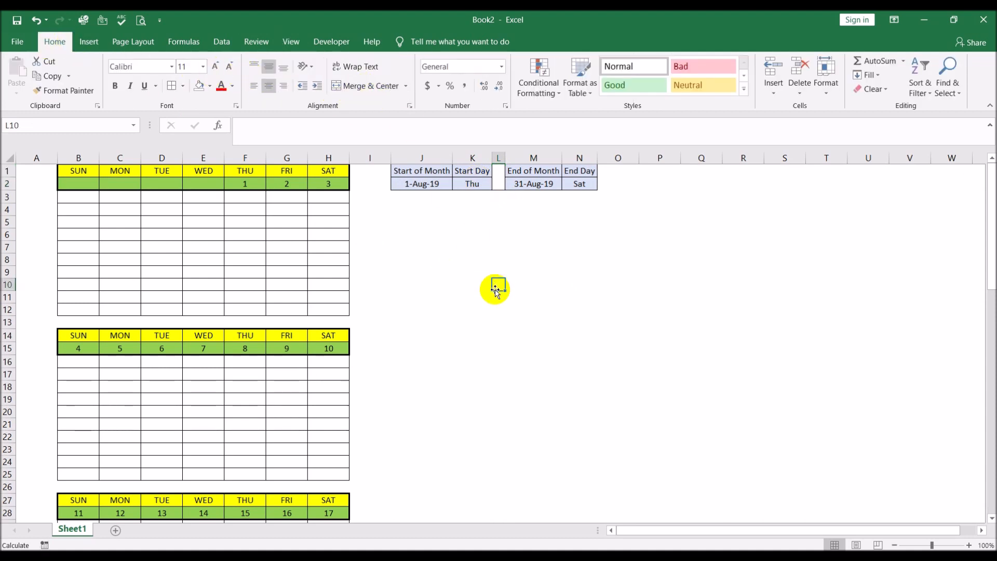
# - Set the width of blank column A, beside the calendar, to 2
pyautogui.click(83, 158)
pyautogui.click(39, 159)
pyautogui.rightClick(40, 161)
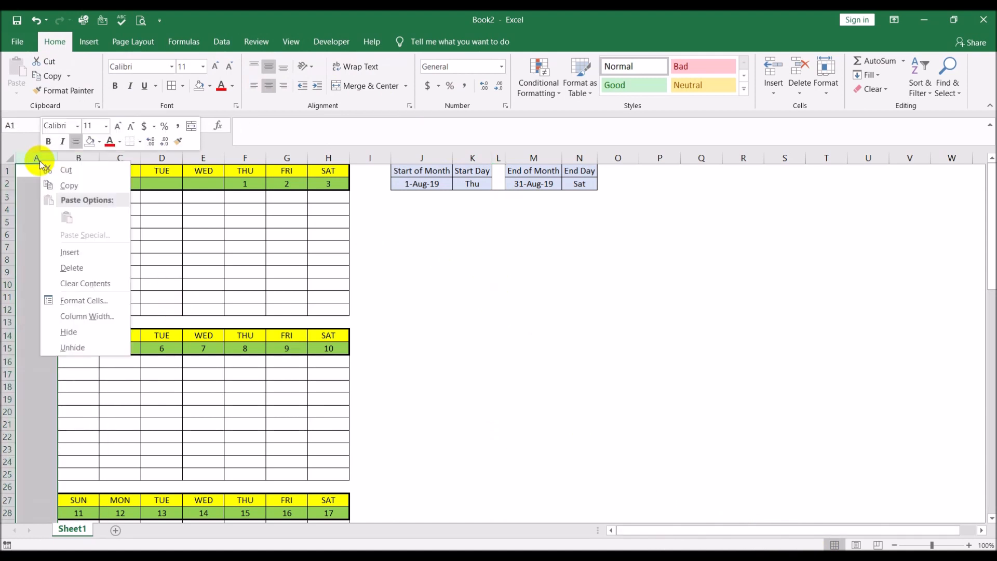
pyautogui.click(67, 315)
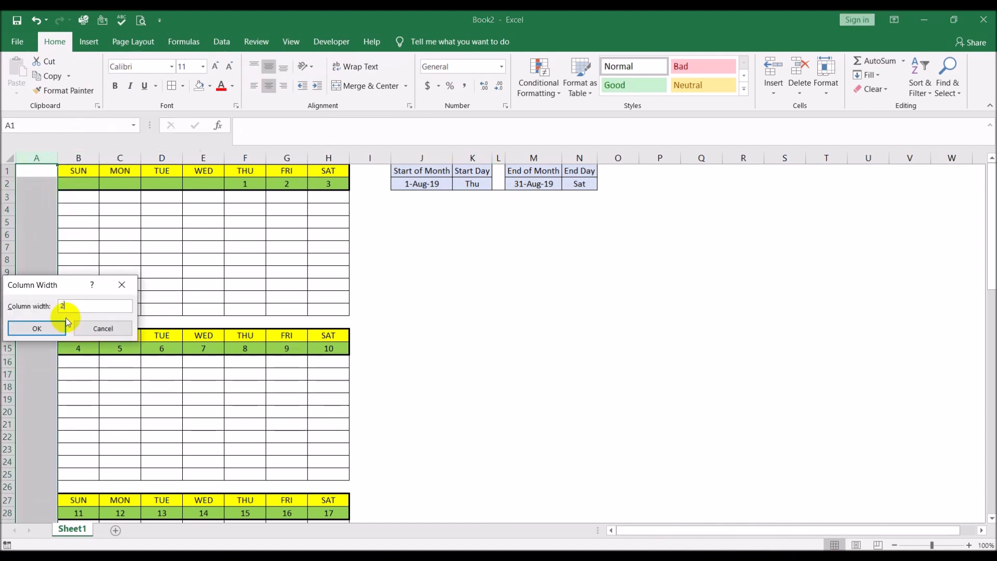
pyautogui.click(65, 324)
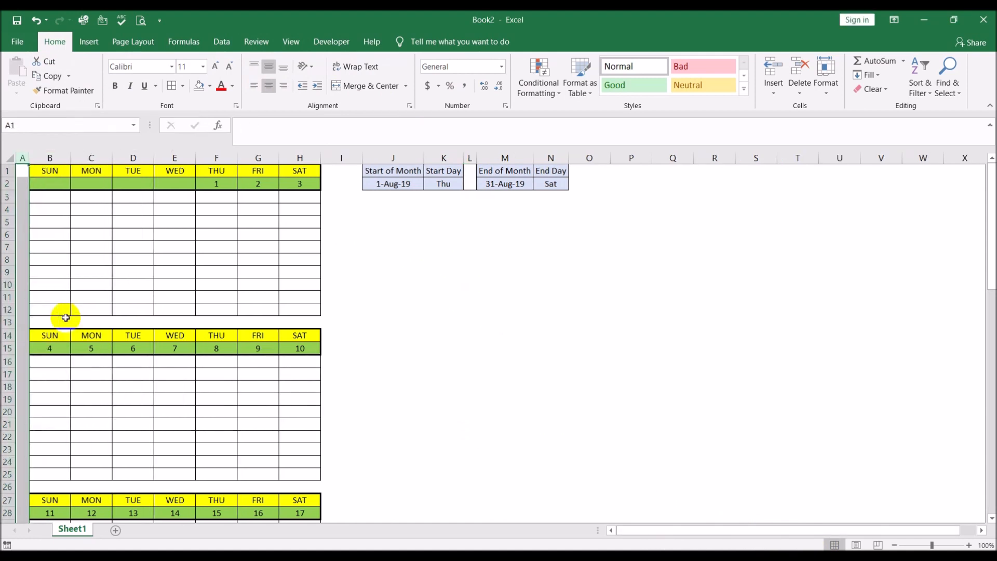
# - Set the width of blank column I, following the Saturday column, to 2
pyautogui.click(339, 158)
pyautogui.rightClick(352, 156)
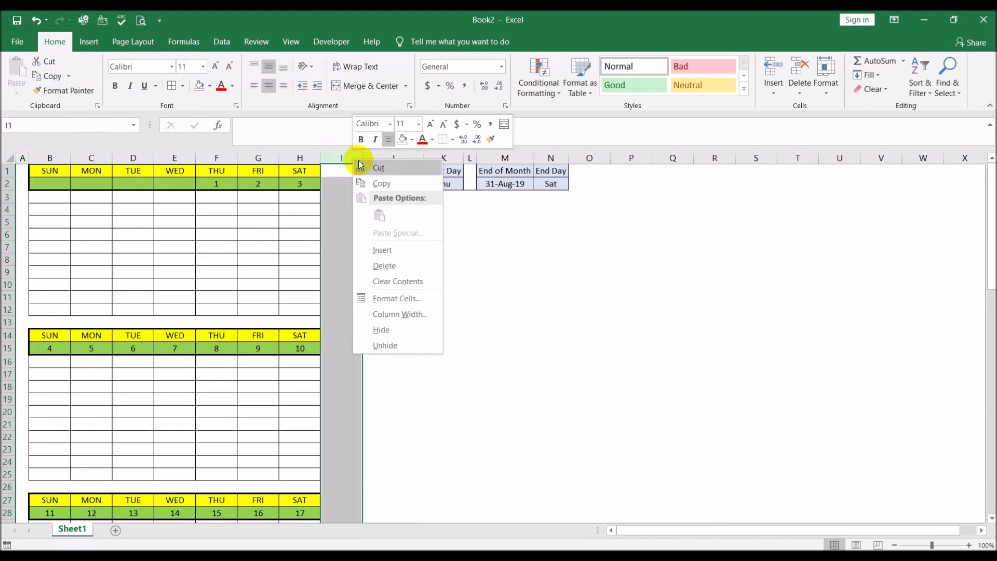
pyautogui.click(425, 312)
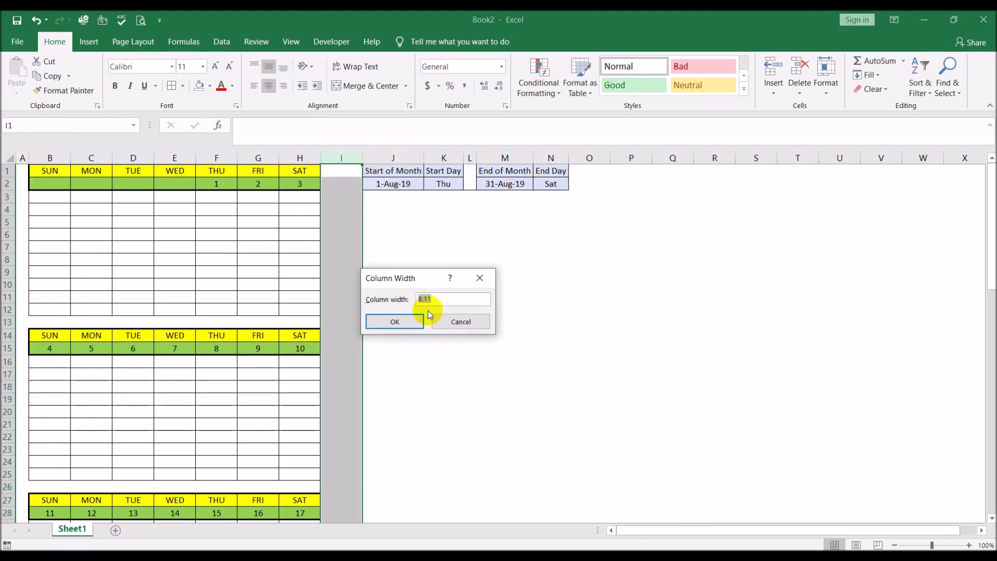
pyautogui.write('2')
pyautogui.press('Return')
# - Insert a blank column before the Start of Month column J
pyautogui.click(355, 155)
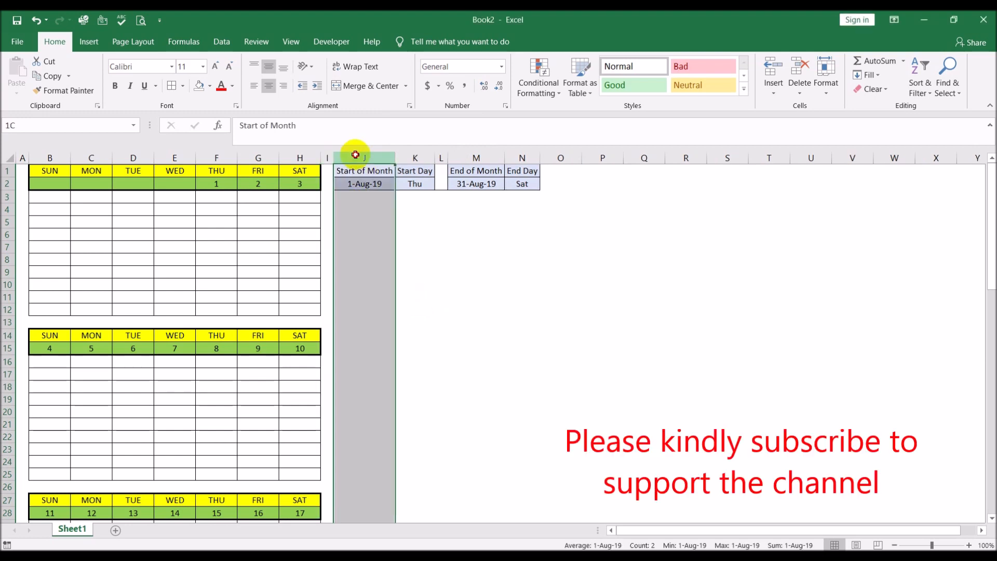
pyautogui.rightClick(355, 155)
pyautogui.click(377, 249)
pyautogui.click(592, 282)
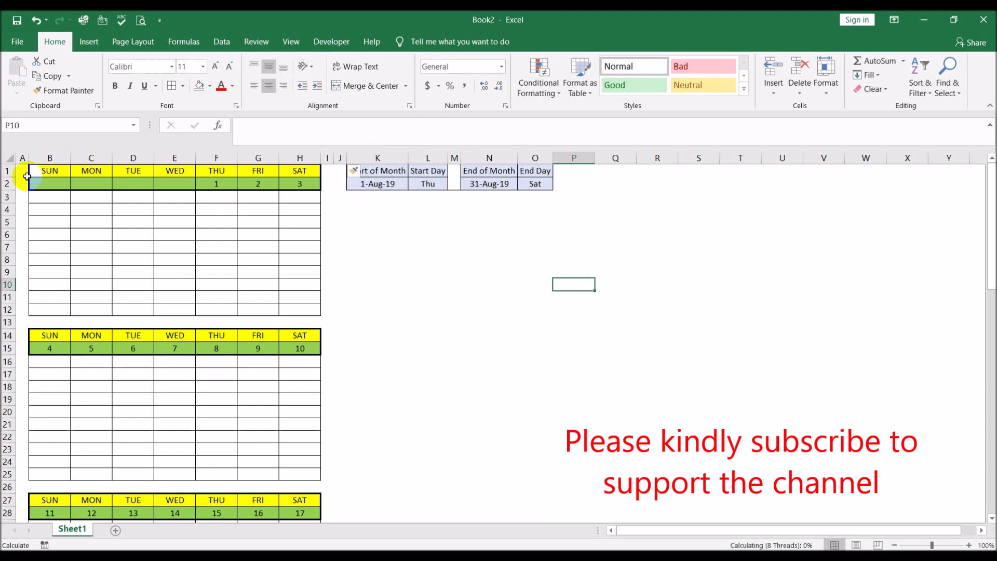
# - Insert a blank row above the first weekday header row
pyautogui.click(8, 170)
pyautogui.rightClick(8, 171)
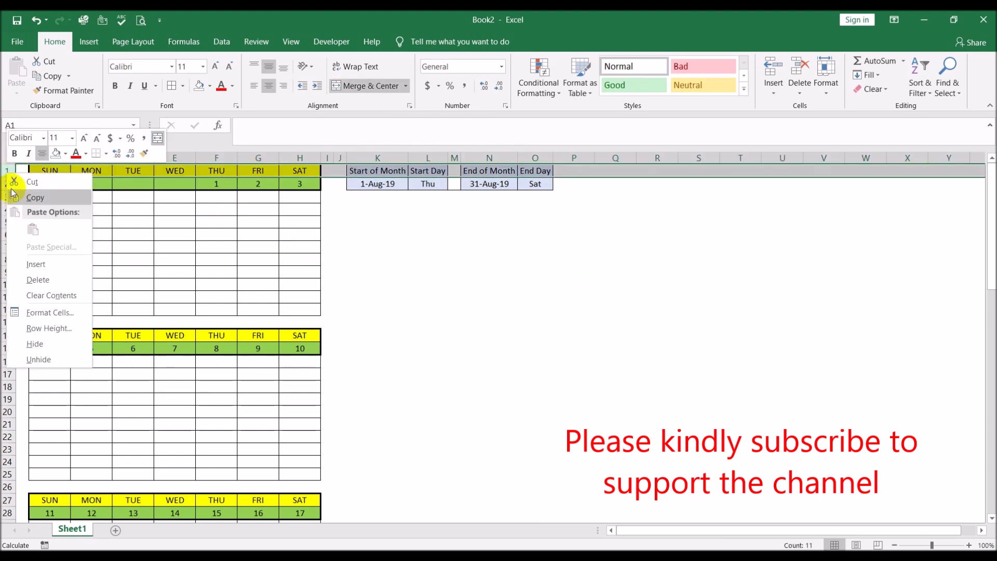
pyautogui.click(21, 266)
pyautogui.click(424, 265)
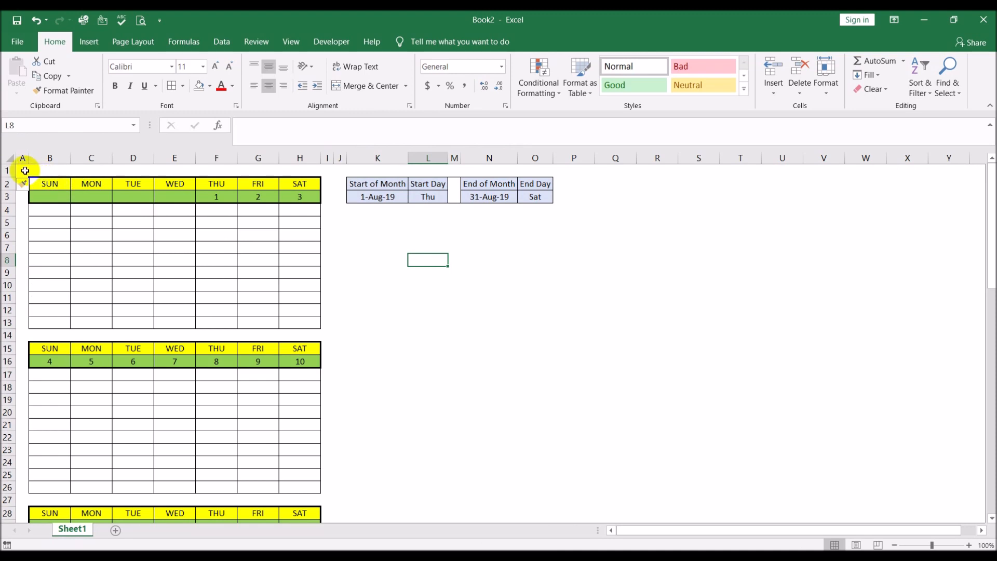
# - Set the print area to A1:I79, covering all six calendar weeks with their blank margins
pyautogui.click(25, 170)
pyautogui.hotkey('shift', 'Right')
pyautogui.hotkey('shift', 'Right')
pyautogui.hotkey('shift', 'Right')
pyautogui.hotkey('shift', 'Right')
pyautogui.hotkey('shift', 'Right')
pyautogui.hotkey('shift', 'Right')
pyautogui.hotkey('shift', 'Right')
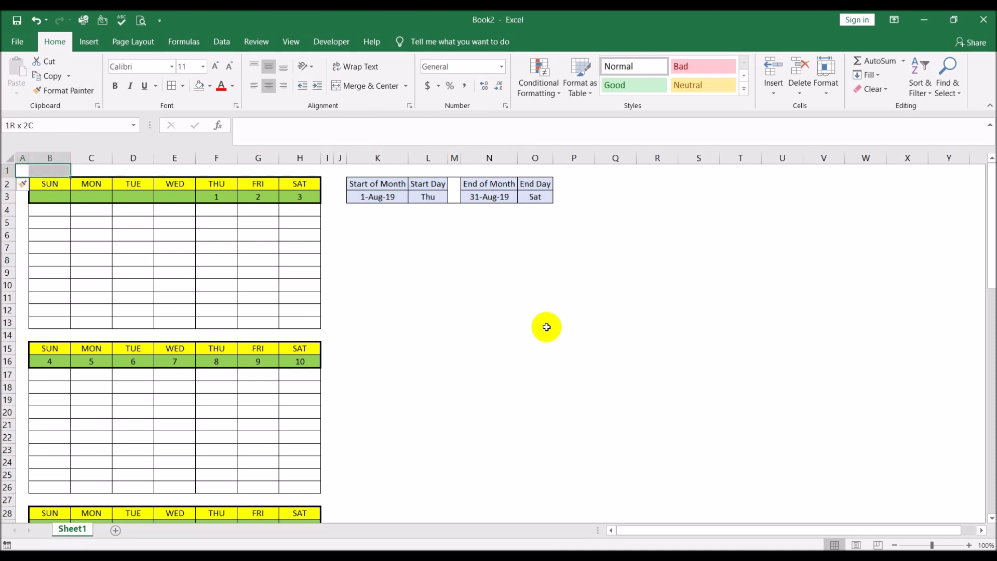
pyautogui.hotkey('shift', 'Right')
pyautogui.hotkey('shift', 'Down')
pyautogui.hotkey('shift', 'Down')
pyautogui.hotkey('shift', 'Down')
pyautogui.hotkey('shift', 'Down')
pyautogui.hotkey('shift', 'Down')
pyautogui.hotkey('shift', 'Down')
pyautogui.hotkey('shift', 'Down')
pyautogui.hotkey('shift', 'Down')
pyautogui.hotkey('shift', 'Down')
pyautogui.hotkey('shift', 'Down')
pyautogui.hotkey('shift', 'Down')
pyautogui.hotkey('shift', 'Down')
pyautogui.hotkey('shift', 'Down')
pyautogui.hotkey('shift', 'Down')
pyautogui.hotkey('shift', 'Down')
pyautogui.hotkey('shift', 'Down')
pyautogui.hotkey('shift', 'Down')
pyautogui.hotkey('shift', 'Down')
pyautogui.hotkey('shift', 'Down')
pyautogui.hotkey('shift', 'Down')
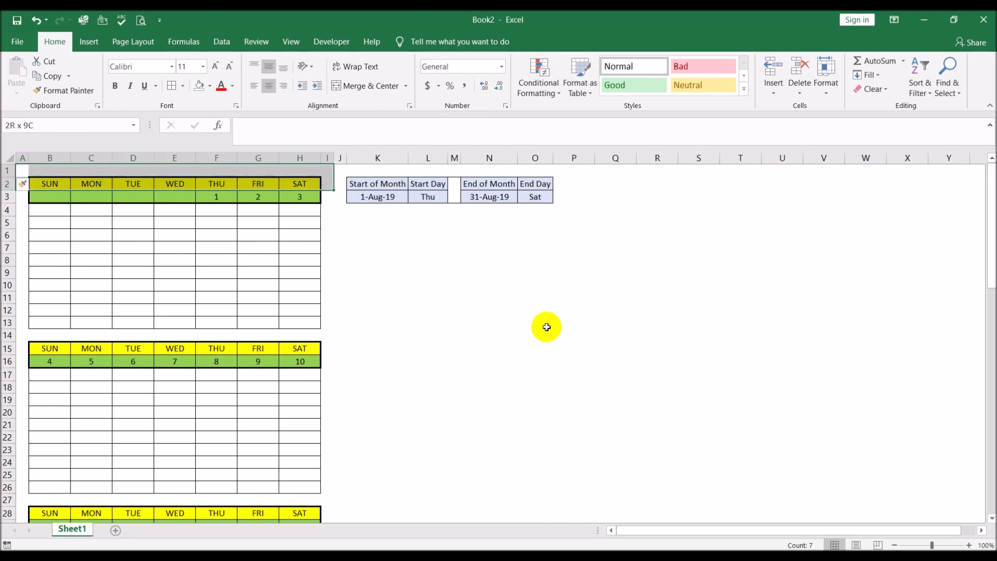
pyautogui.hotkey('shift', 'Down')
pyautogui.hotkey('shift', 'Down')
pyautogui.hotkey('shift', 'Down')
pyautogui.hotkey('shift', 'Down')
pyautogui.hotkey('shift', 'Down')
pyautogui.hotkey('shift', 'Down')
pyautogui.hotkey('shift', 'Down')
pyautogui.hotkey('shift', 'Down')
pyautogui.hotkey('shift', 'Down')
pyautogui.hotkey('shift', 'Down')
pyautogui.hotkey('shift', 'Down')
pyautogui.hotkey('shift', 'Down')
pyautogui.hotkey('shift', 'Down')
pyautogui.hotkey('shift', 'Down')
pyautogui.hotkey('shift', 'Down')
pyautogui.hotkey('shift', 'Down')
pyautogui.hotkey('shift', 'Down')
pyautogui.hotkey('shift', 'Down')
pyautogui.hotkey('shift', 'Down')
pyautogui.hotkey('shift', 'Down')
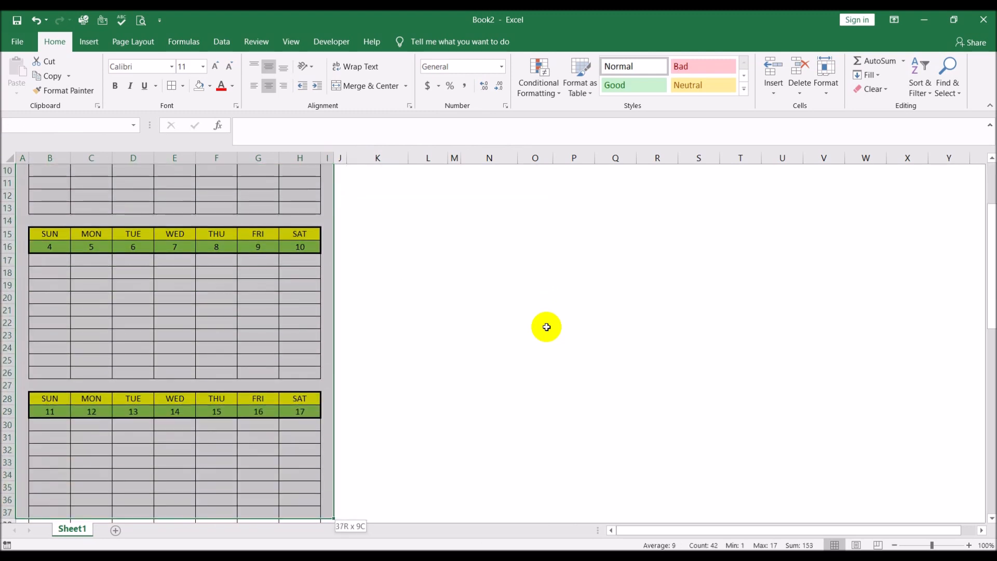
pyautogui.hotkey('shift', 'Down')
pyautogui.hotkey('shift', 'Down')
pyautogui.hotkey('shift', 'Down')
pyautogui.hotkey('shift', 'Down')
pyautogui.hotkey('shift', 'Down')
pyautogui.hotkey('shift', 'Down')
pyautogui.hotkey('shift', 'Down')
pyautogui.hotkey('shift', 'Down')
pyautogui.hotkey('shift', 'Down')
pyautogui.hotkey('shift', 'Down')
pyautogui.hotkey('shift', 'Down')
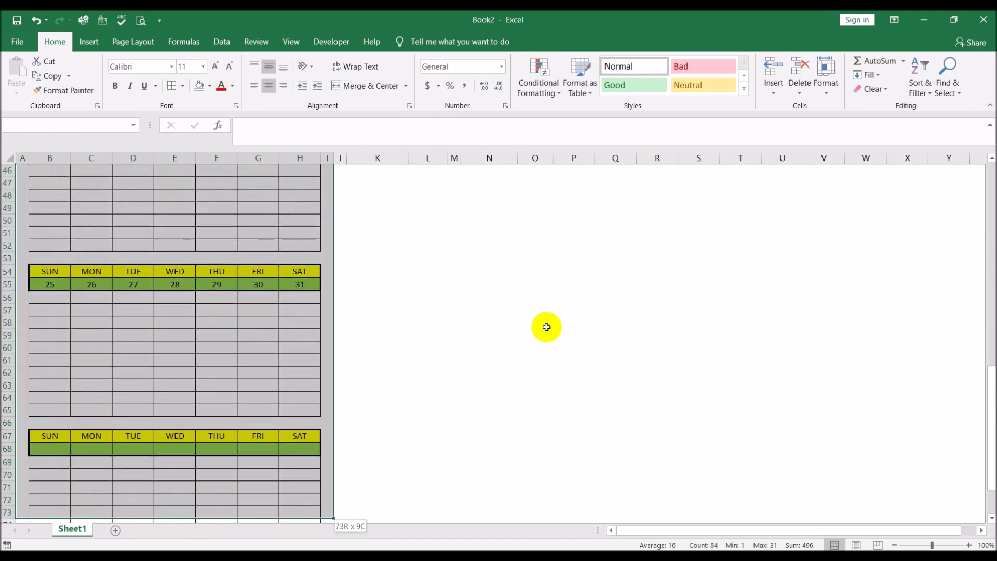
pyautogui.hotkey('shift', 'Down')
pyautogui.hotkey('shift', 'Down')
pyautogui.hotkey('shift', 'Down')
pyautogui.hotkey('shift', 'Down')
pyautogui.hotkey('shift', 'Down')
pyautogui.hotkey('shift', 'Down')
pyautogui.hotkey('shift', 'Down')
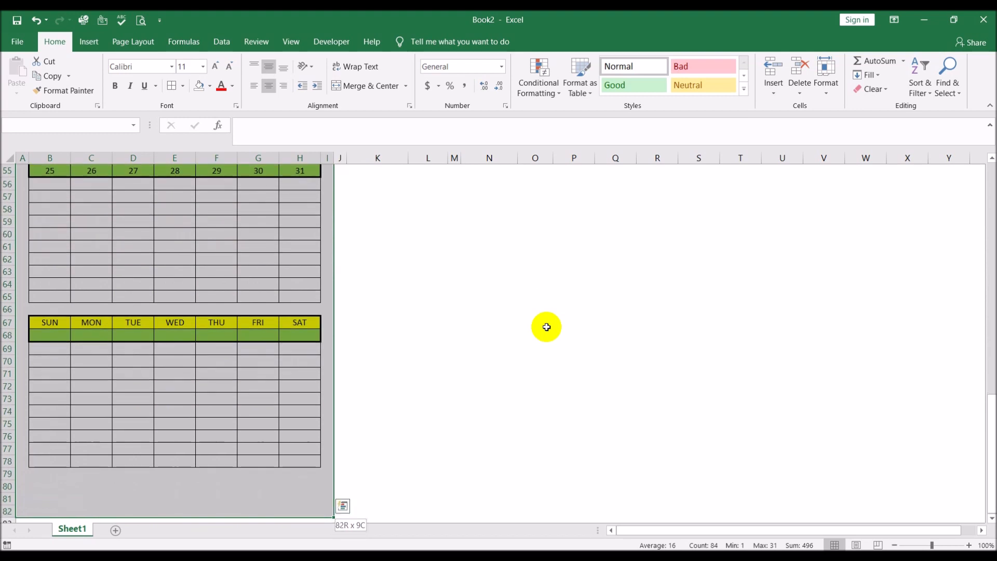
pyautogui.hotkey('shift', 'Up')
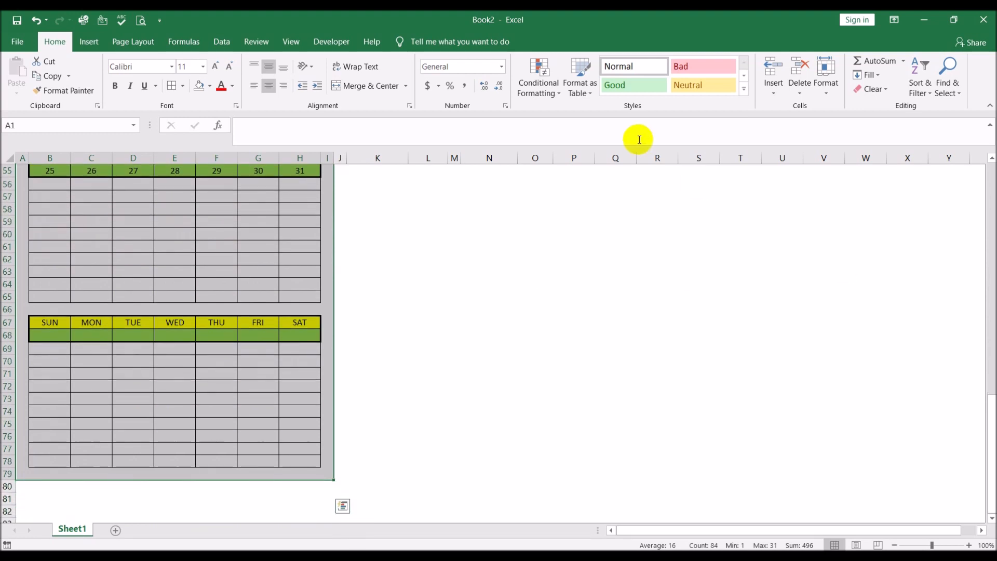
pyautogui.click(129, 46)
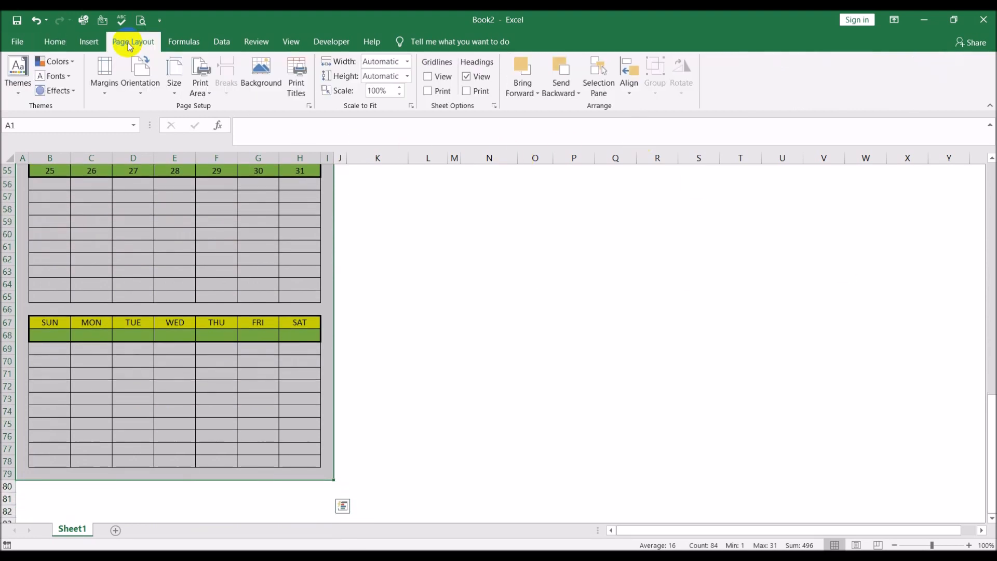
pyautogui.click(208, 93)
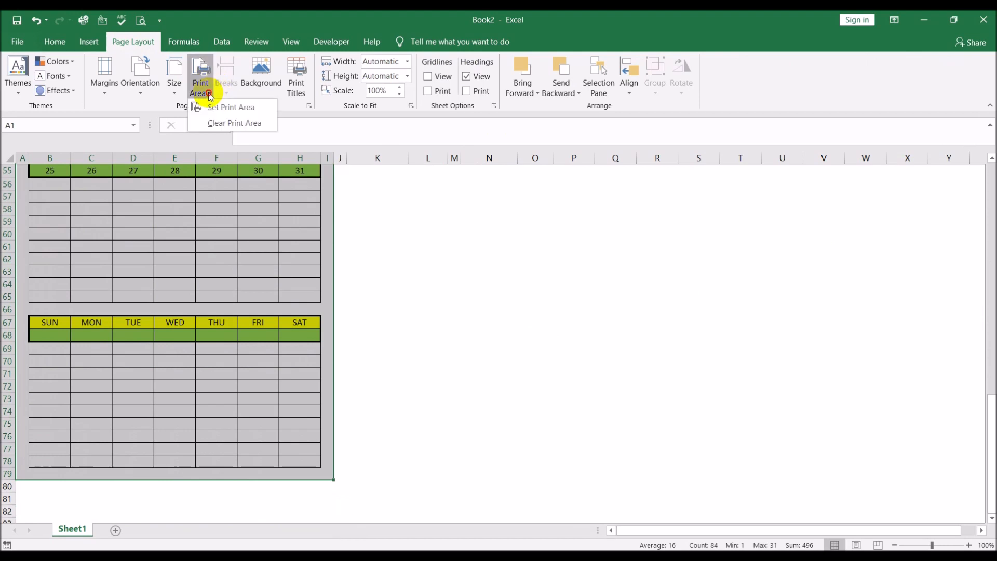
pyautogui.click(205, 107)
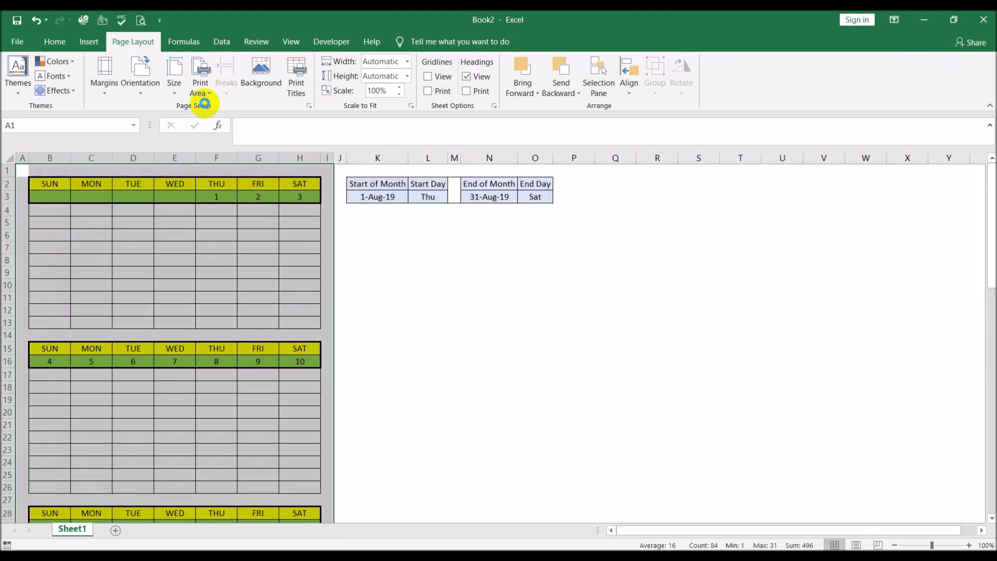
# - Scale the printout to 1 page wide and 1 page tall, and check it in the print preview
pyautogui.click(408, 62)
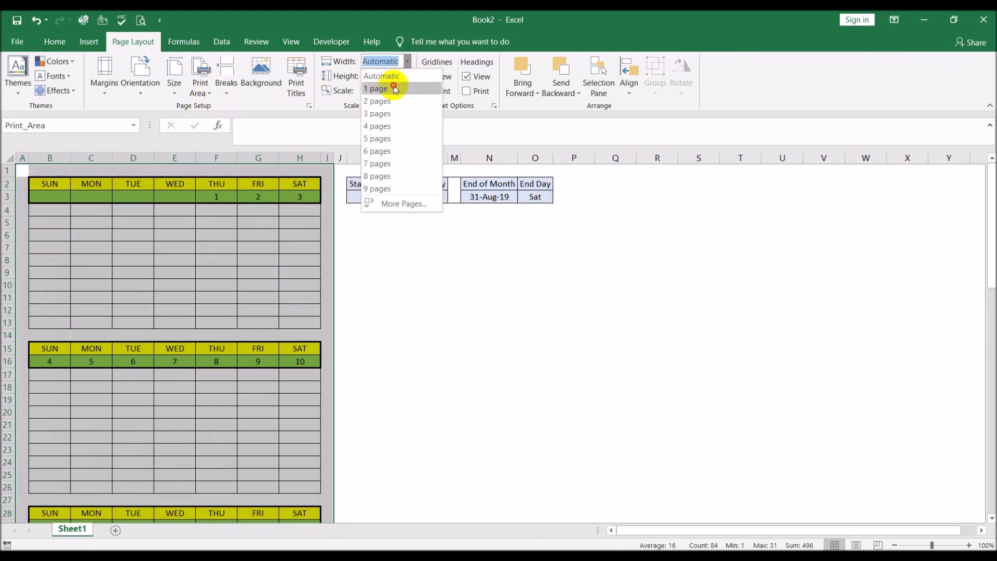
pyautogui.click(404, 75)
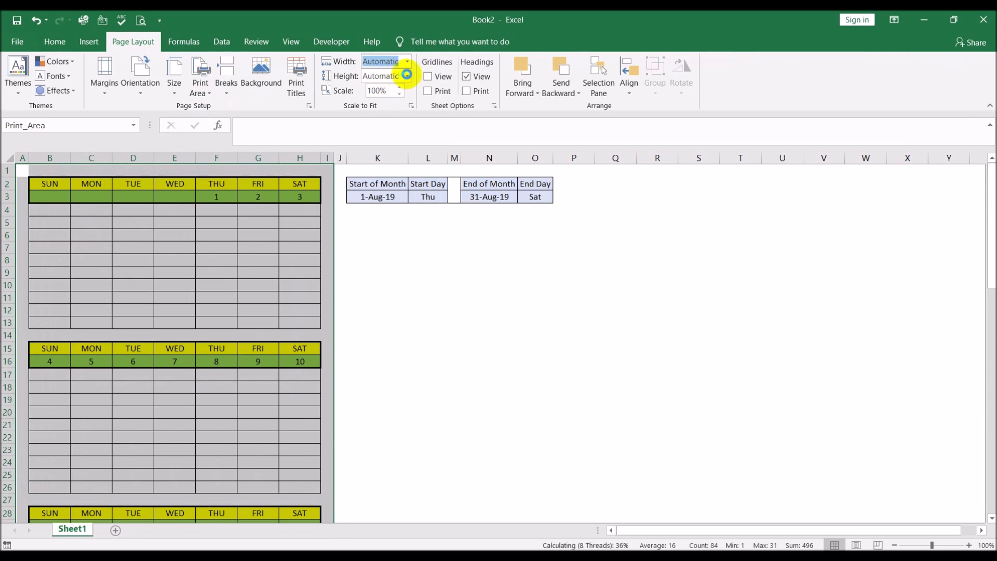
pyautogui.click(409, 78)
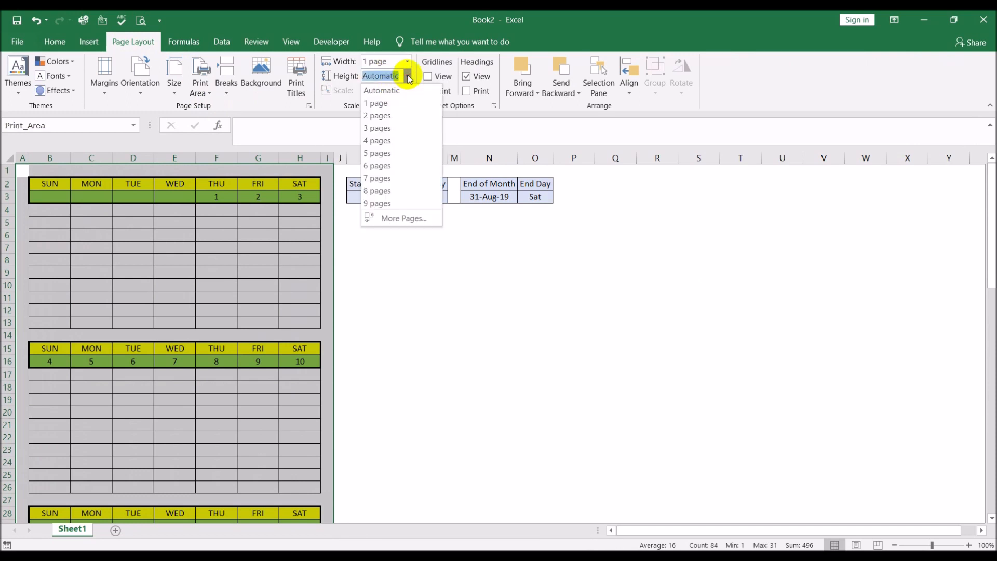
pyautogui.click(391, 89)
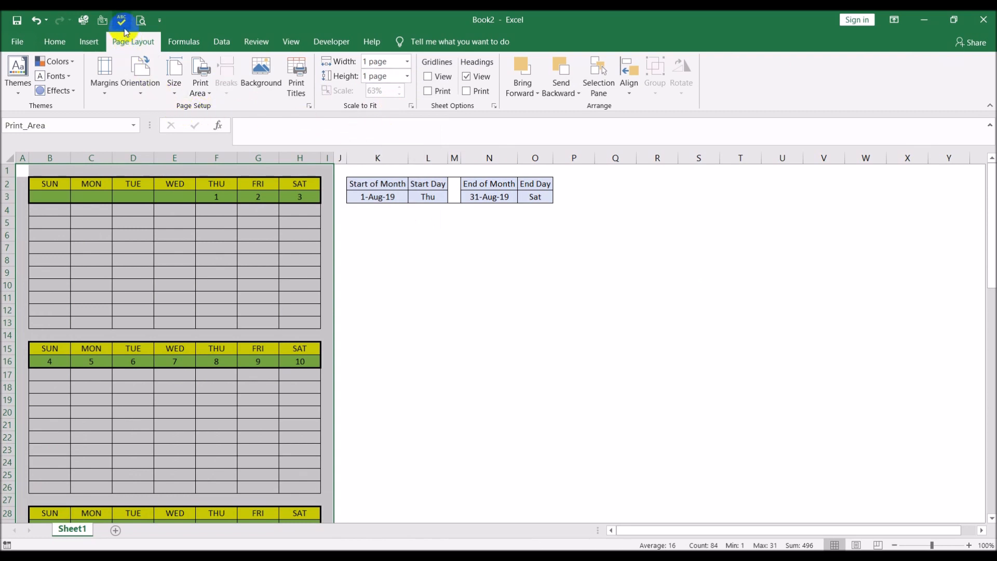
pyautogui.click(141, 21)
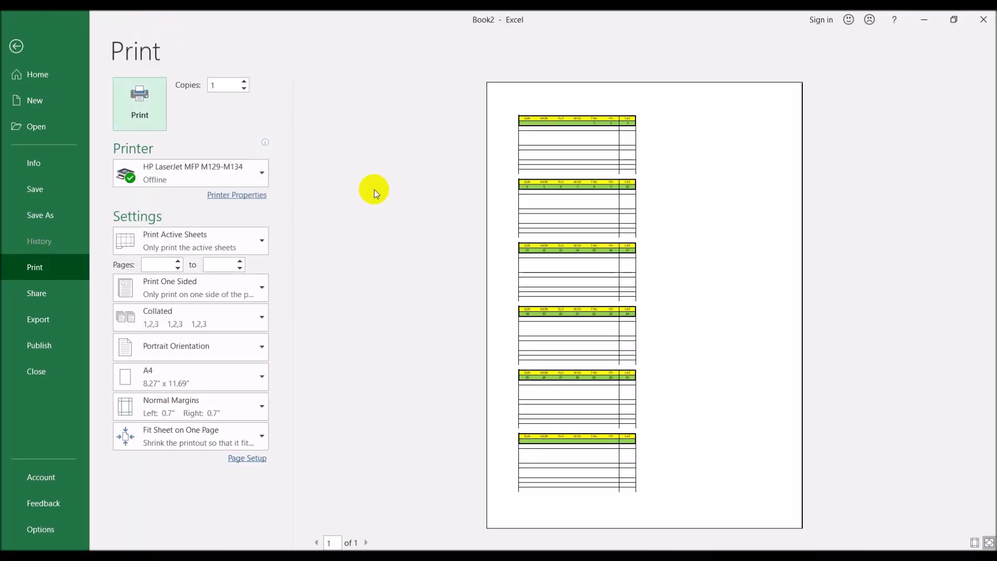
pyautogui.press('Escape')
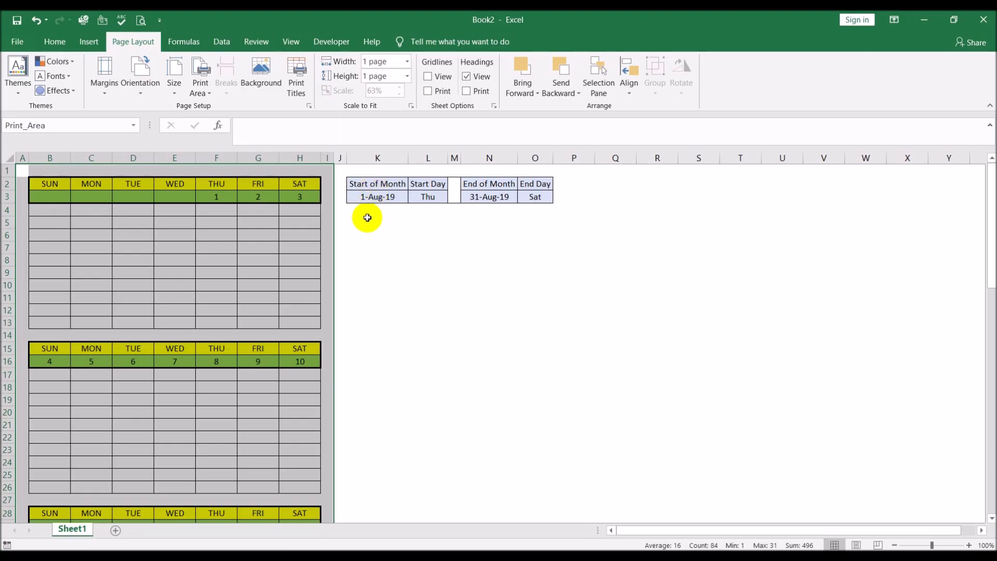
# - Set the width of the weekday columns B through H to 30 and check the print preview again
pyautogui.moveTo(64, 157); pyautogui.dragTo(298, 157)
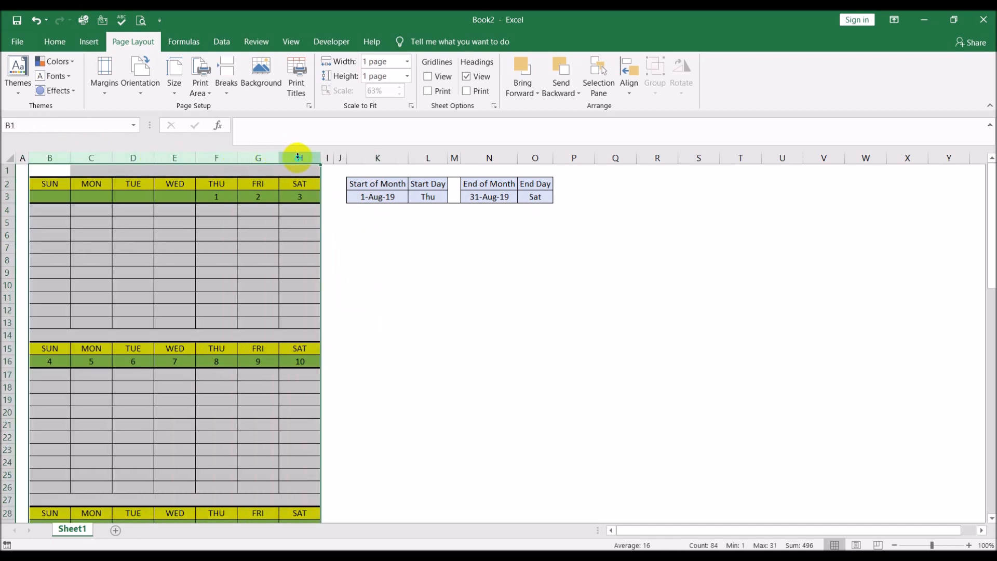
pyautogui.rightClick(299, 158)
pyautogui.click(340, 310)
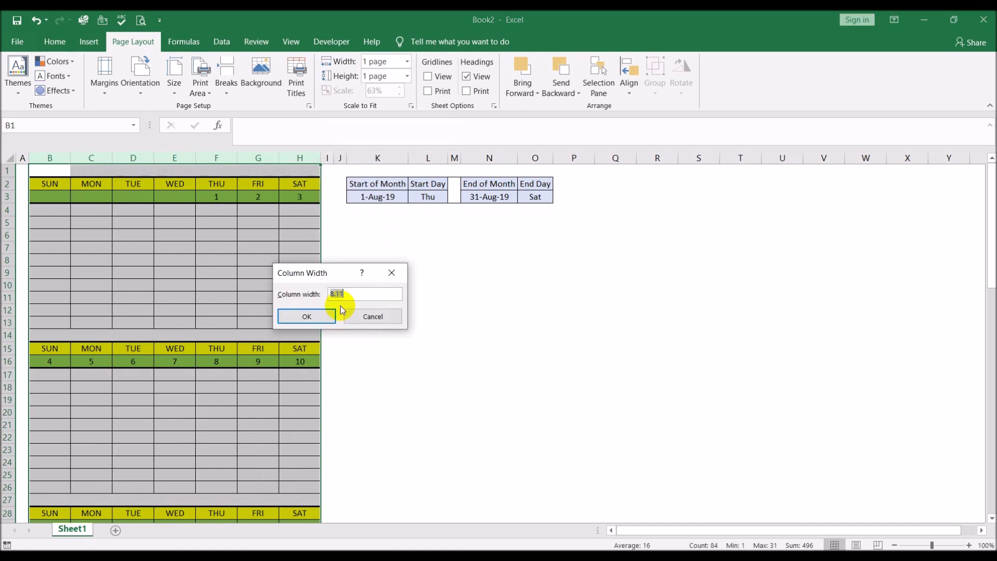
pyautogui.write('30')
pyautogui.press('Return')
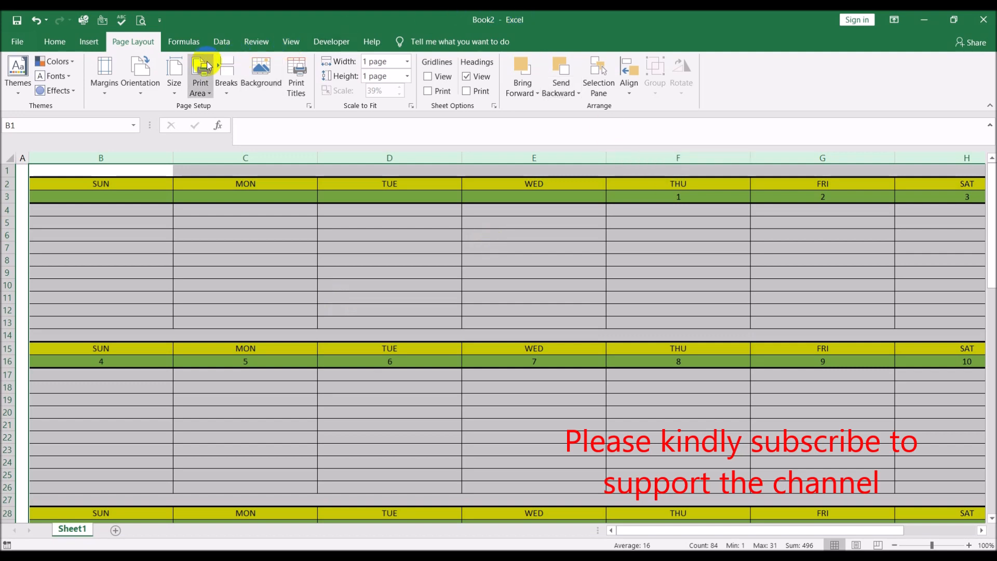
pyautogui.click(141, 22)
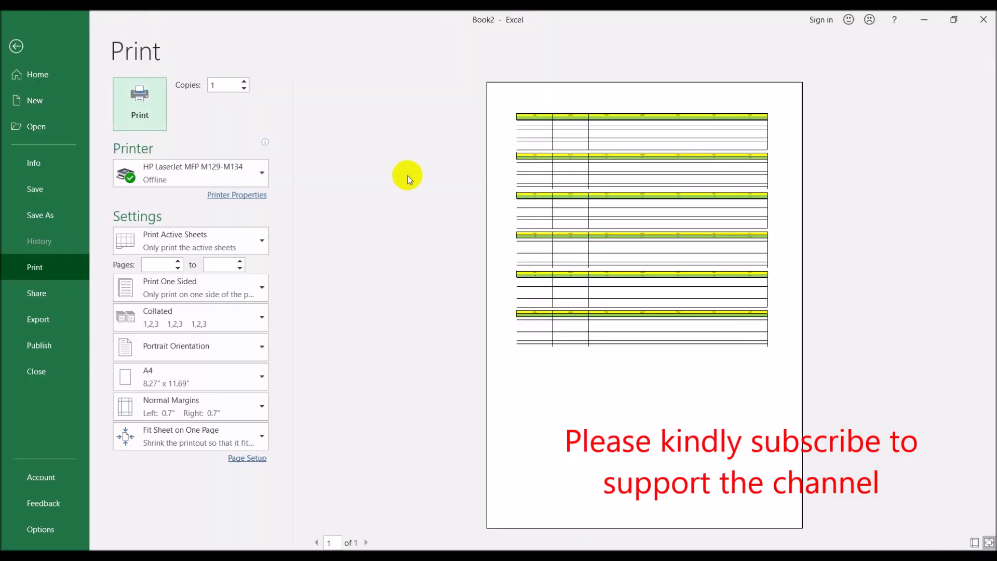
pyautogui.press('Escape')
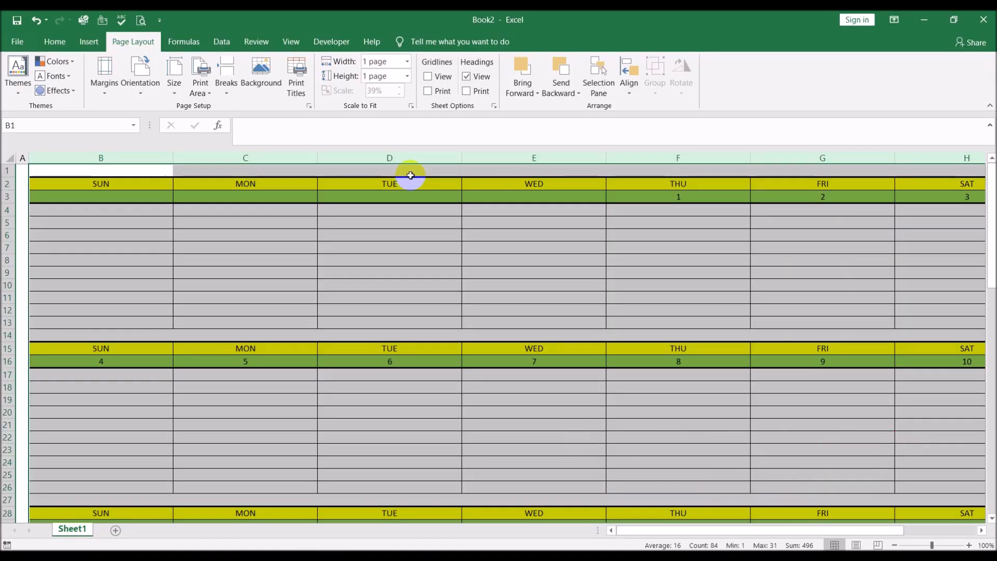
# - Fill the first week's SUN and SAT entry cells, B4:B13 and H4:H13, with the lightest blue theme colour
pyautogui.click(894, 545)
pyautogui.click(434, 252)
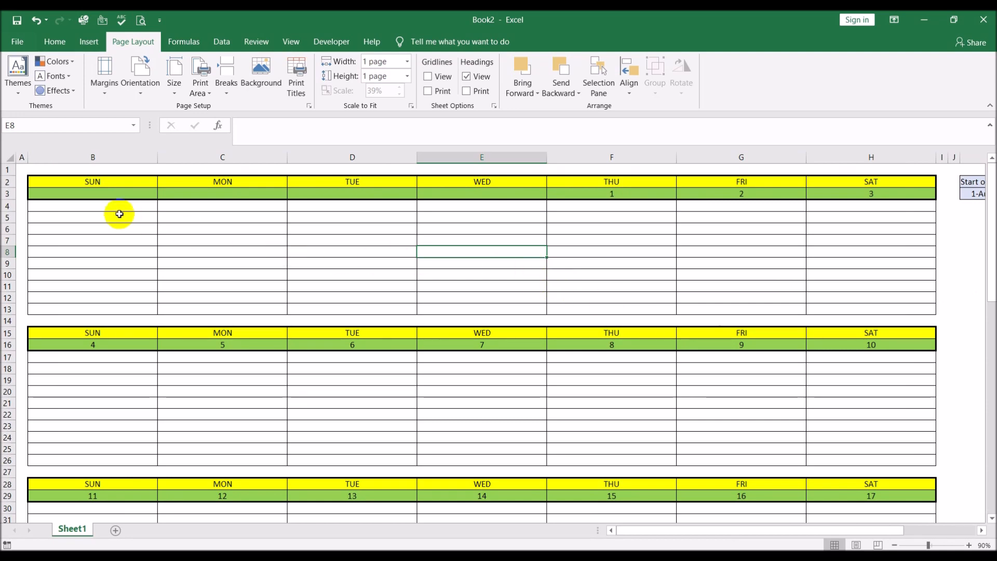
pyautogui.moveTo(118, 204); pyautogui.dragTo(124, 309)
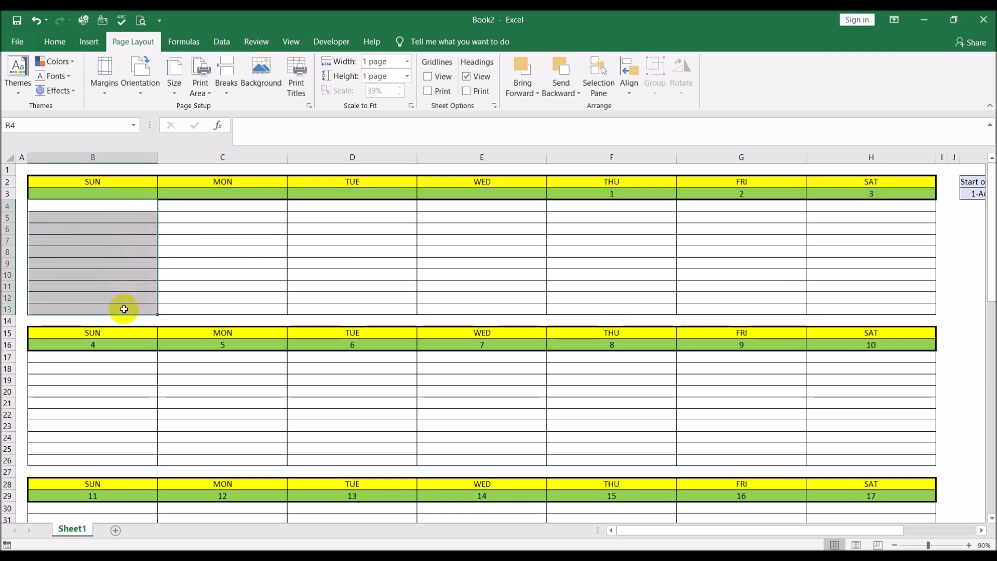
pyautogui.moveTo(841, 209); pyautogui.dragTo(841, 307)
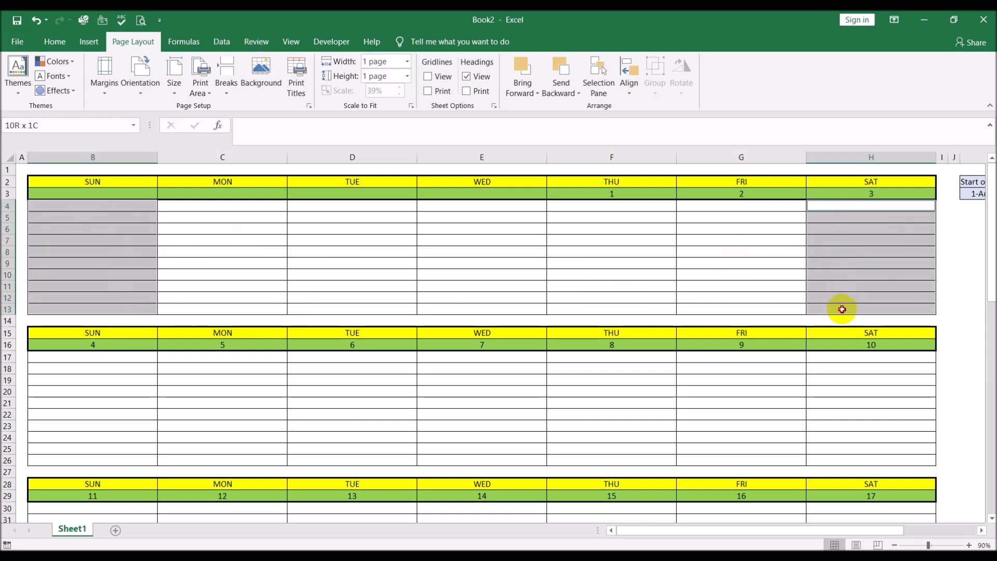
pyautogui.click(56, 42)
pyautogui.click(210, 87)
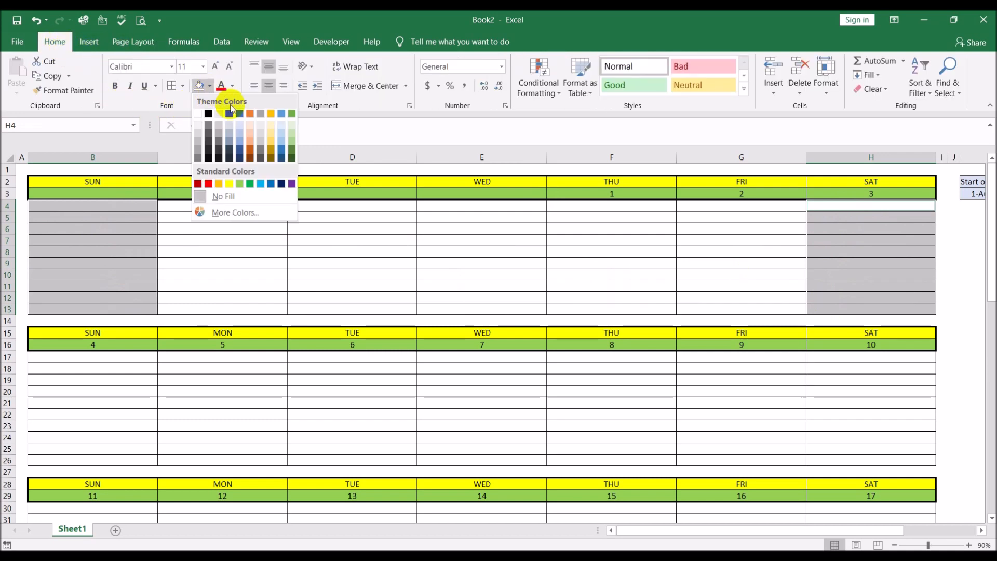
pyautogui.click(240, 125)
pyautogui.click(270, 238)
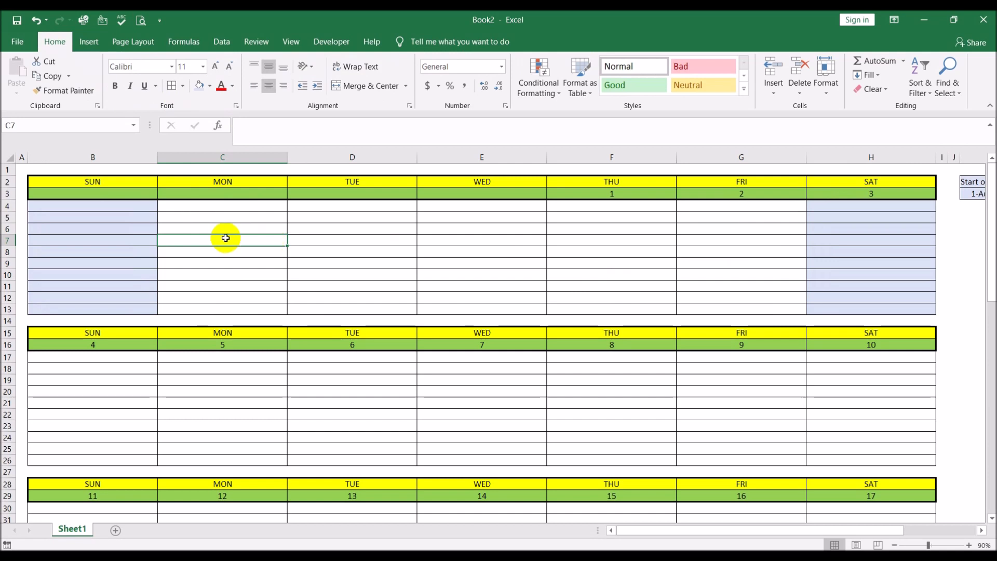
# - Copy rows 4 to 13 and paste them over the second, third and fourth weeks' entry rows, starting at A17, A30 and A43
pyautogui.moveTo(7, 205); pyautogui.dragTo(7, 309)
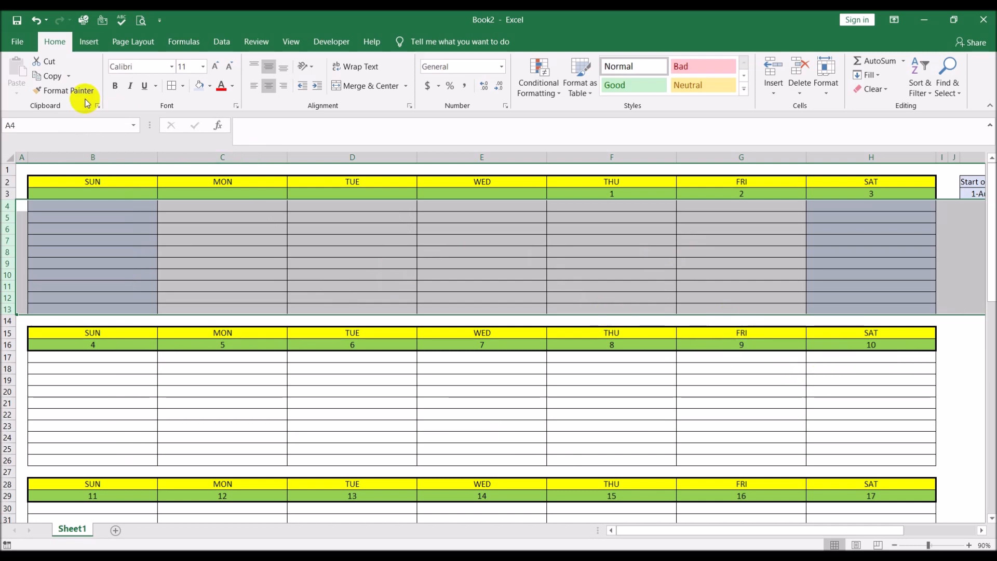
pyautogui.hotkey('ctrl', 'c')
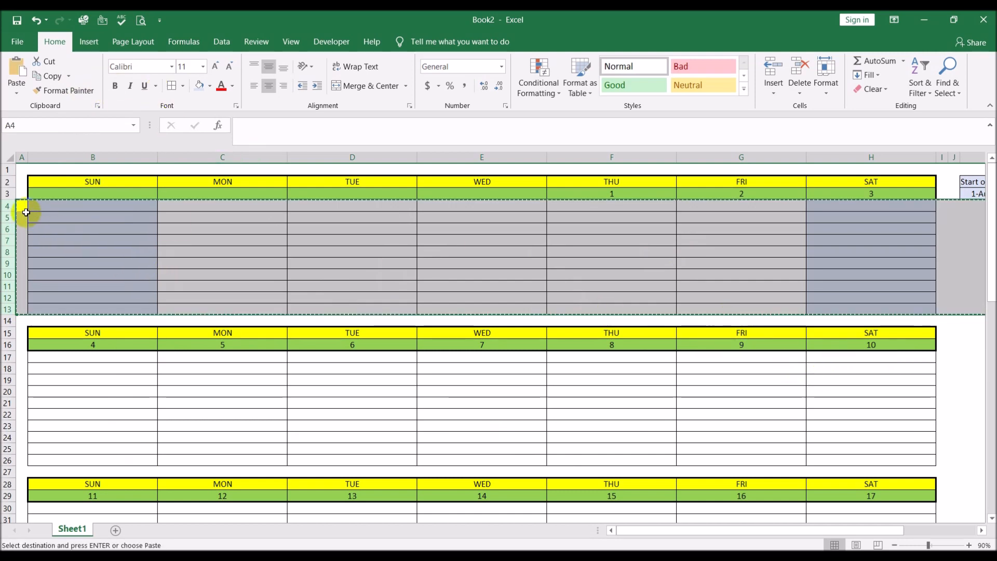
pyautogui.click(22, 358)
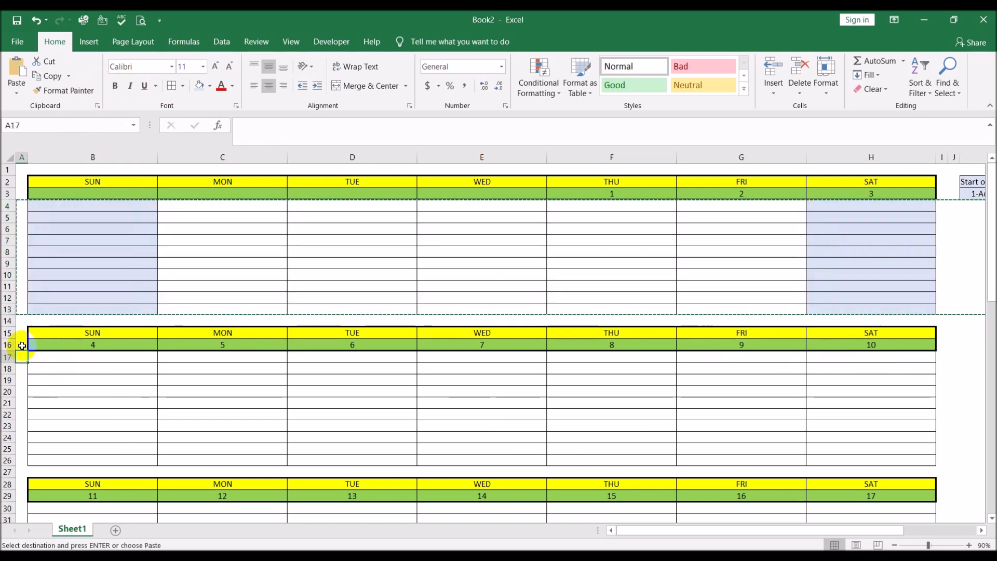
pyautogui.hotkey('ctrl', 'v')
pyautogui.scroll(-4, 34, 356)
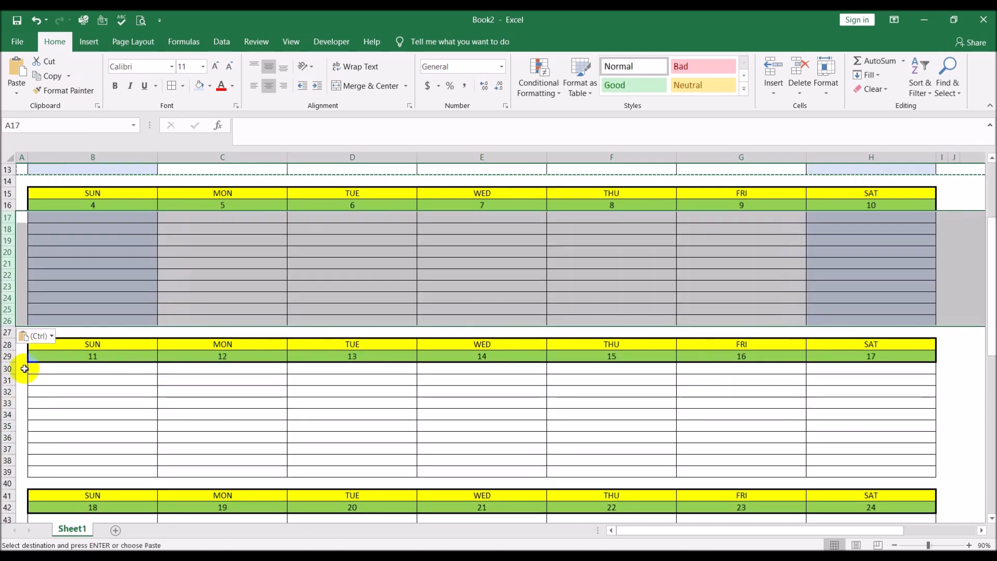
pyautogui.click(23, 367)
pyautogui.hotkey('ctrl', 'v')
pyautogui.scroll(-3, 45, 379)
pyautogui.scroll(-1, 47, 382)
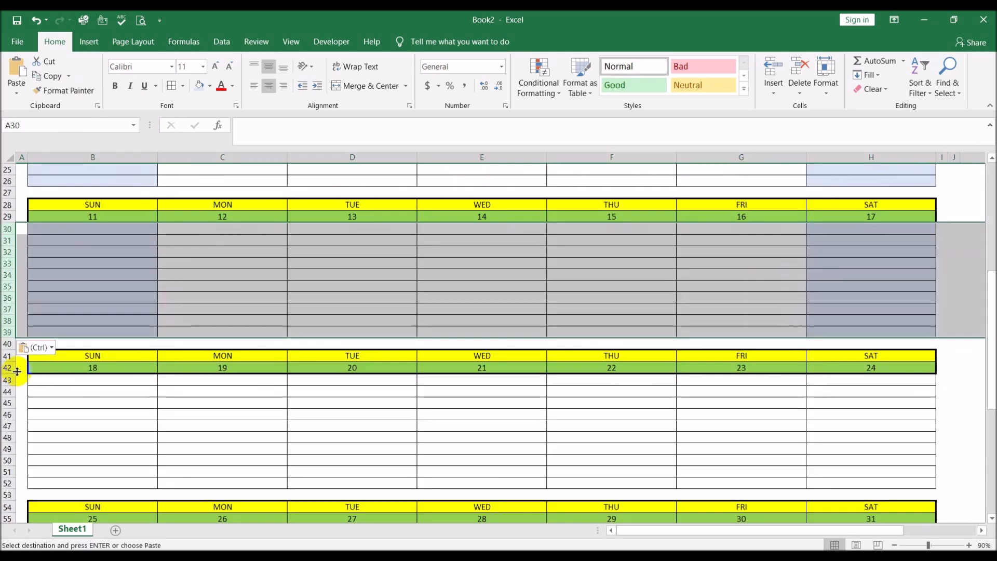
pyautogui.click(20, 379)
pyautogui.hotkey('ctrl', 'v')
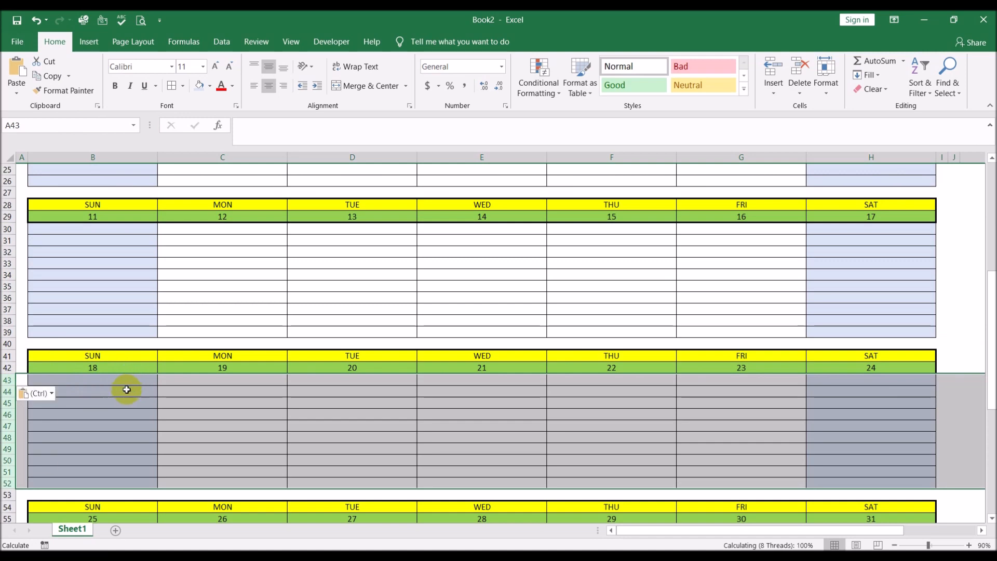
# - Paste the copied entry rows over the fifth and sixth weeks, starting at A56 and A69, and end the copying
pyautogui.scroll(-5, 80, 378)
pyautogui.click(23, 357)
pyautogui.hotkey('ctrl', 'v')
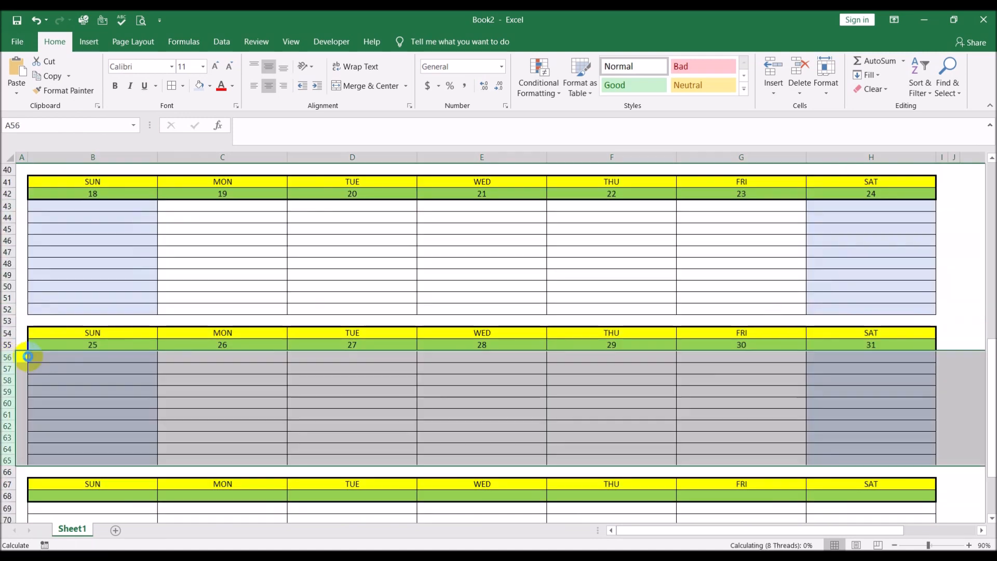
pyautogui.scroll(-4, 62, 361)
pyautogui.click(18, 370)
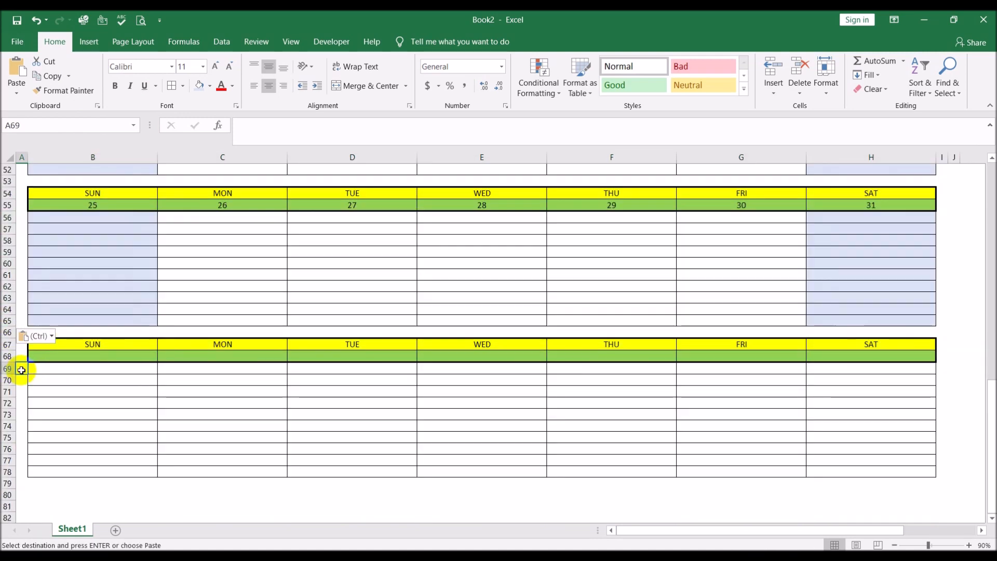
pyautogui.hotkey('ctrl', 'v')
pyautogui.press('Escape')
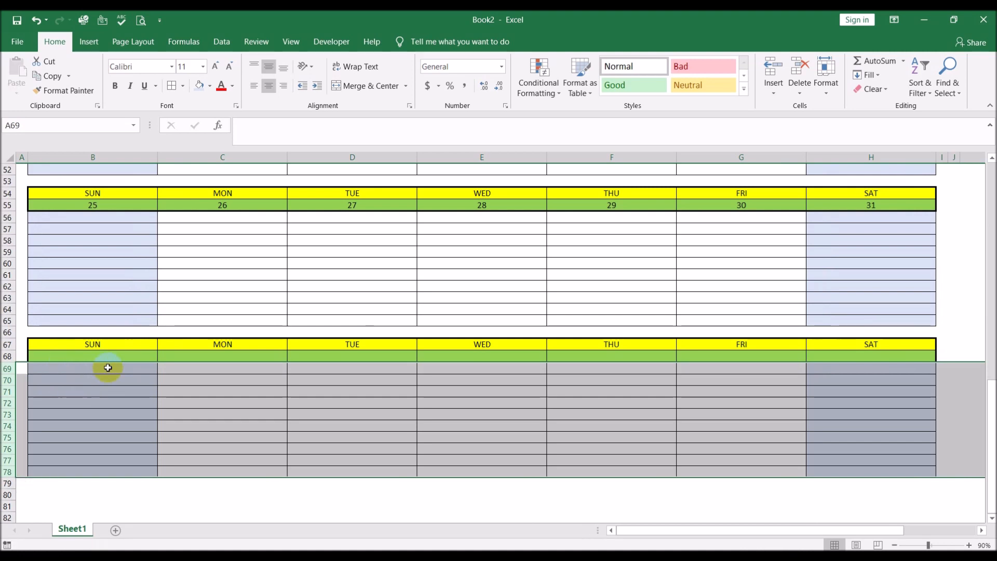
pyautogui.scroll(17, 396, 360)
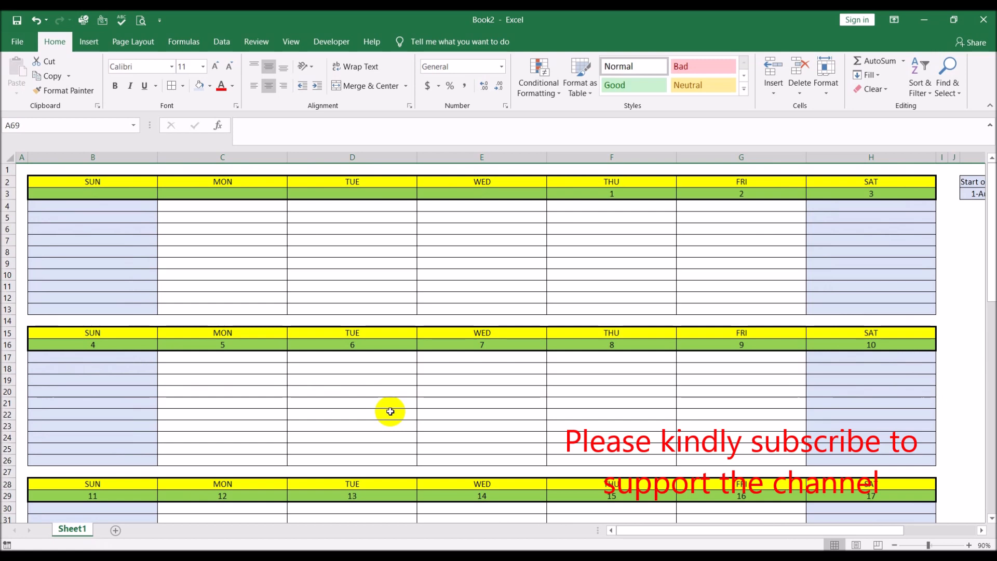
# - Set the Start of Month date in K3 to 6/1
pyautogui.moveTo(147, 206); pyautogui.dragTo(496, 305)
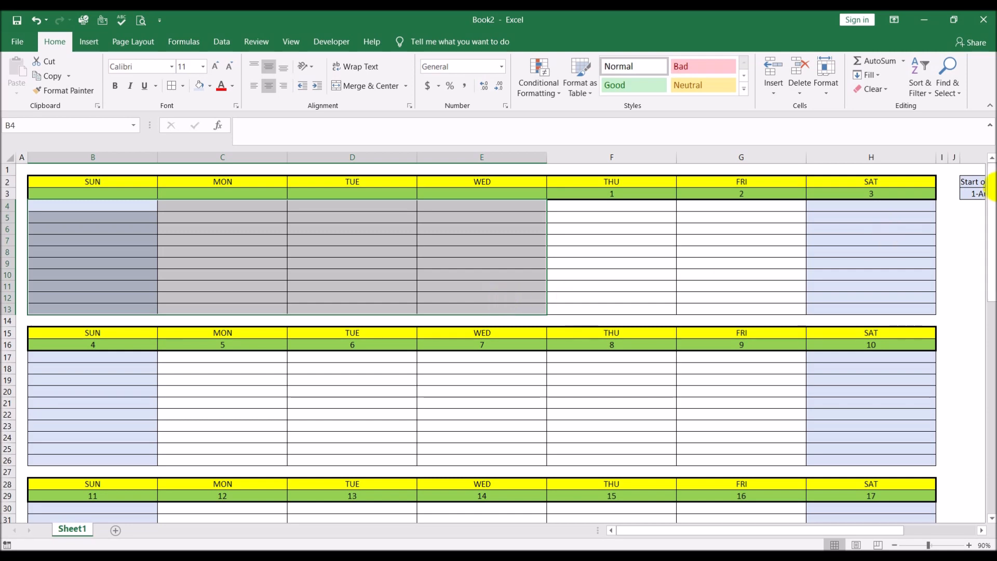
pyautogui.click(978, 530)
pyautogui.click(978, 530)
pyautogui.click(979, 529)
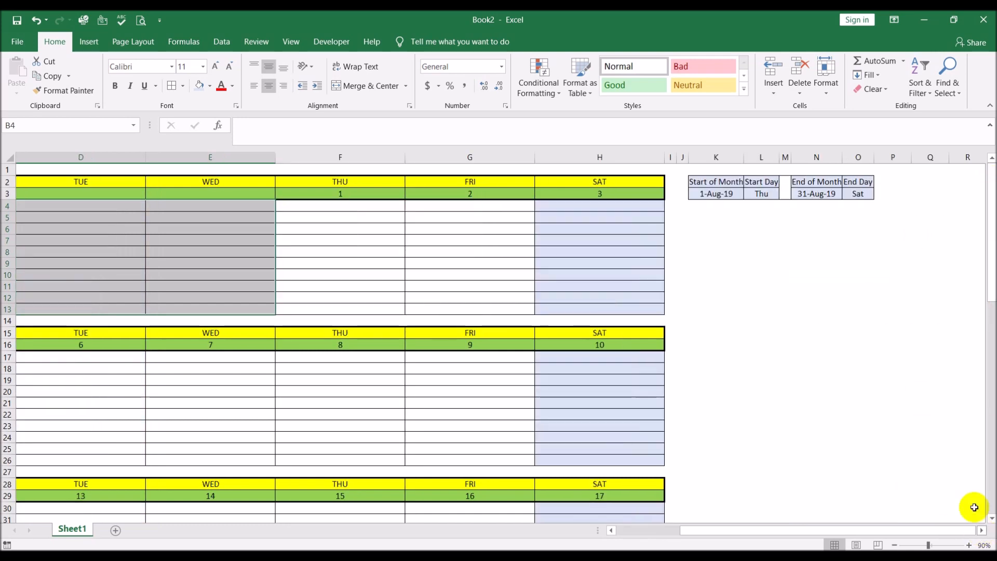
pyautogui.click(720, 194)
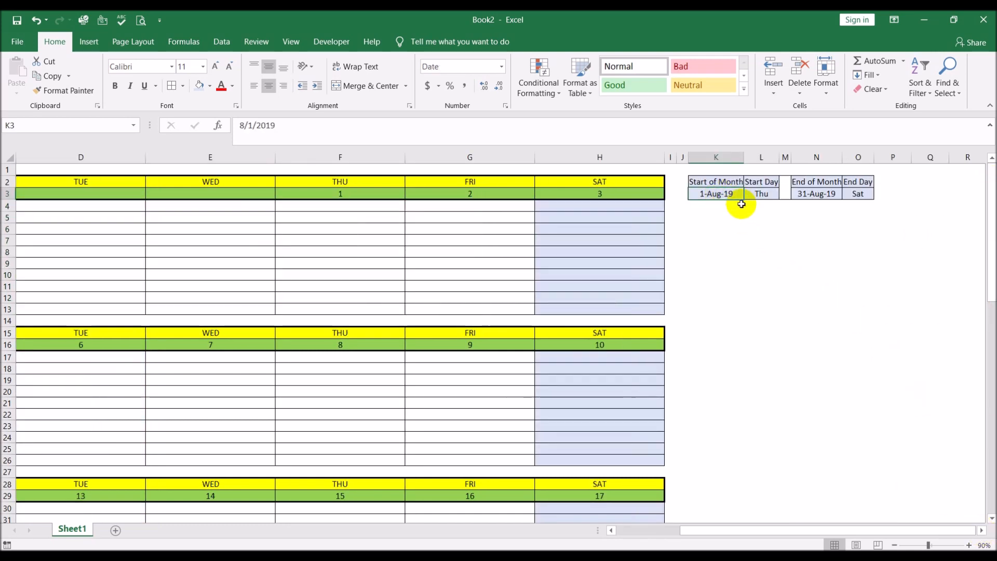
pyautogui.write('6/1.')
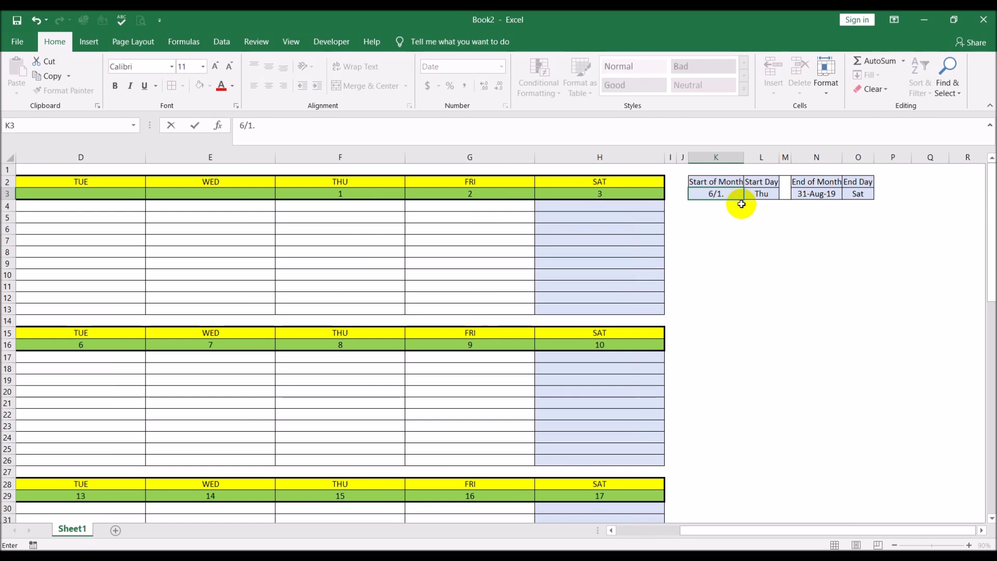
pyautogui.press('Return')
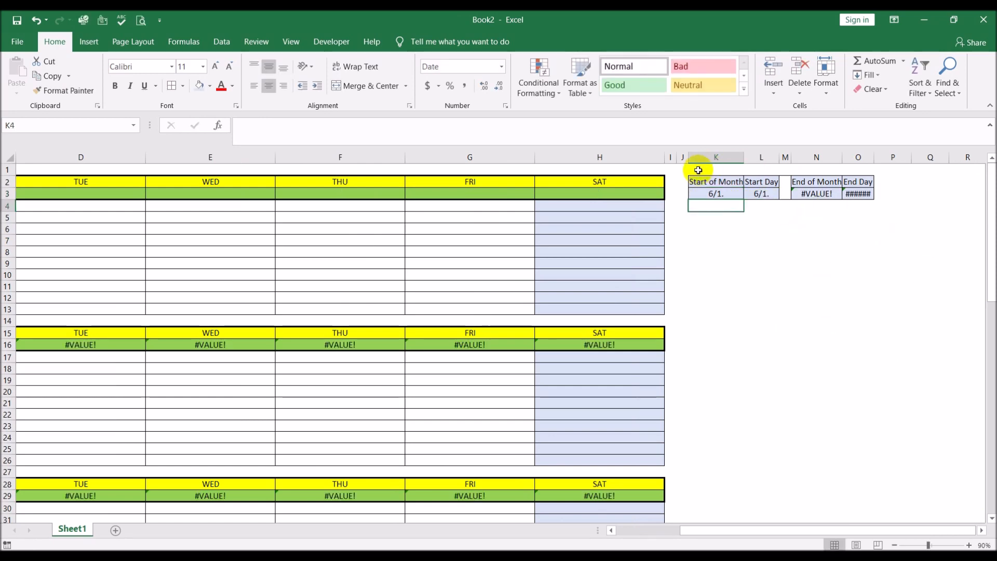
pyautogui.click(717, 194)
pyautogui.write('6')
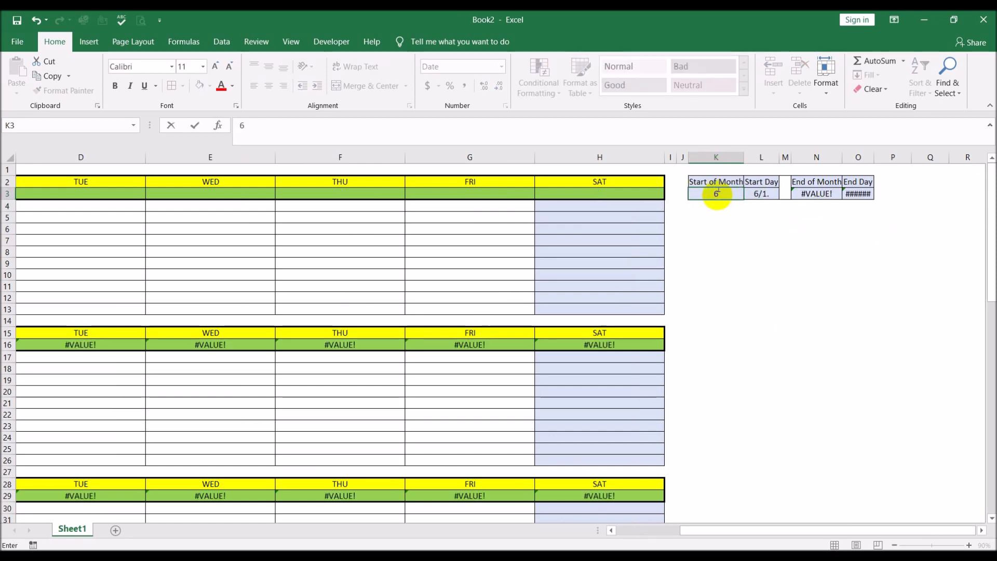
pyautogui.write('/1')
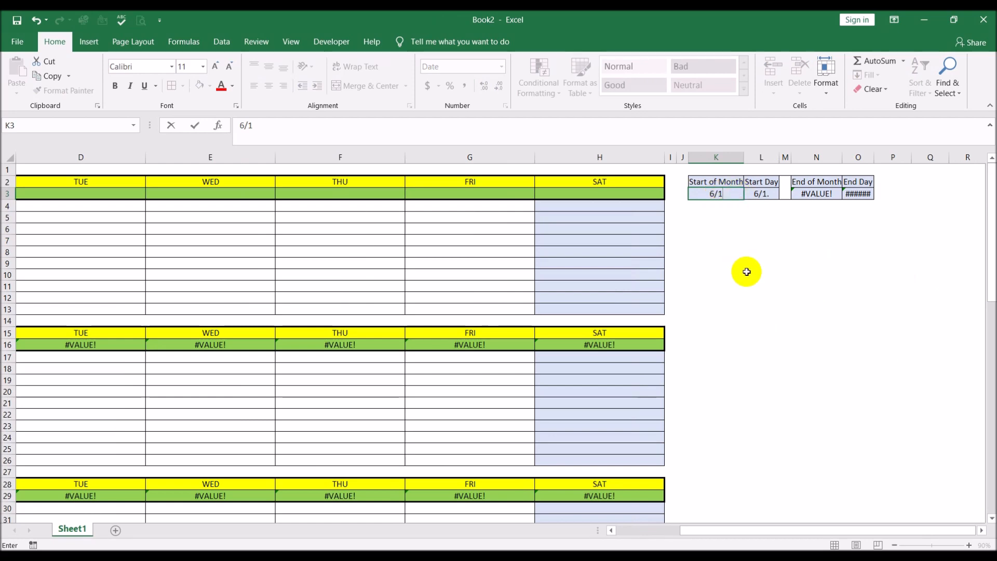
pyautogui.click(747, 273)
# - Create a formula-based conditional formatting rule for the first week's SUN cells B4:B13 with the formula =$B$3=""
pyautogui.moveTo(878, 534); pyautogui.dragTo(784, 525)
pyautogui.click(870, 191)
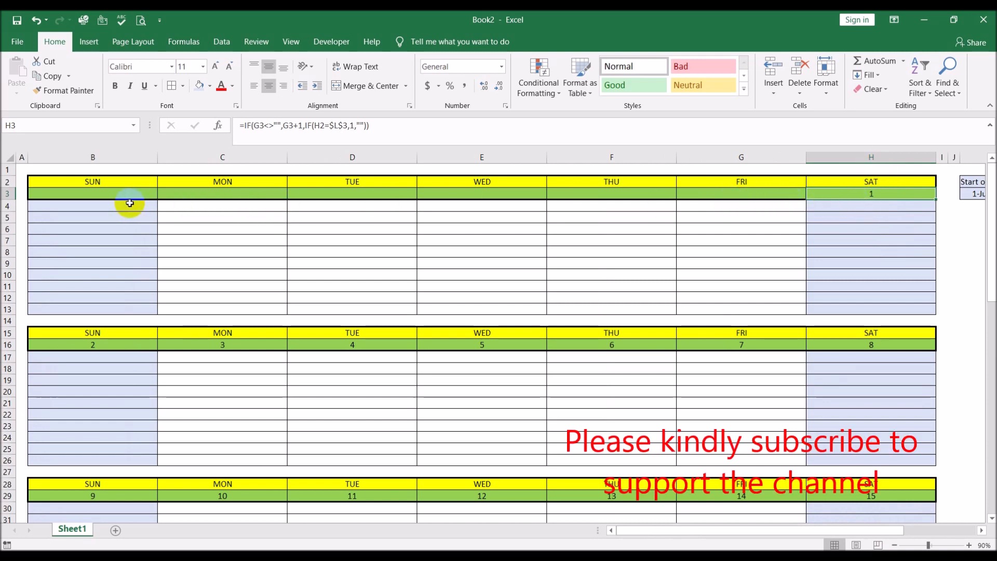
pyautogui.moveTo(129, 202); pyautogui.dragTo(725, 307)
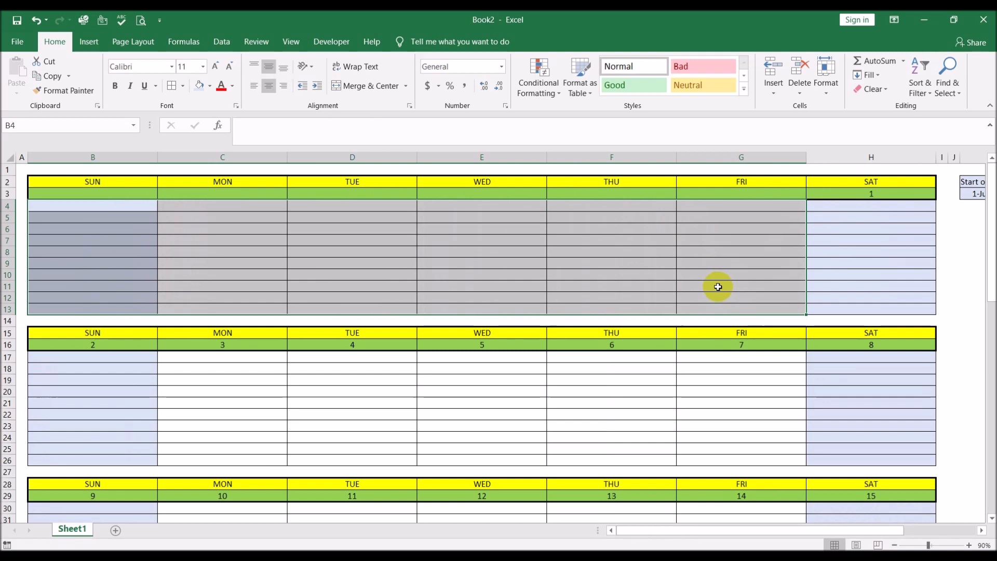
pyautogui.click(391, 226)
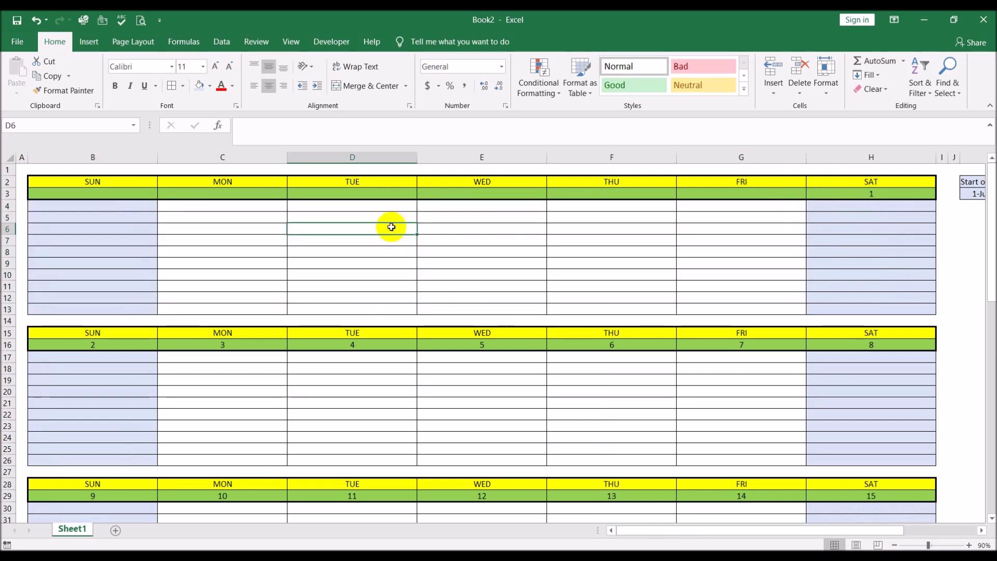
pyautogui.moveTo(128, 203); pyautogui.dragTo(122, 307)
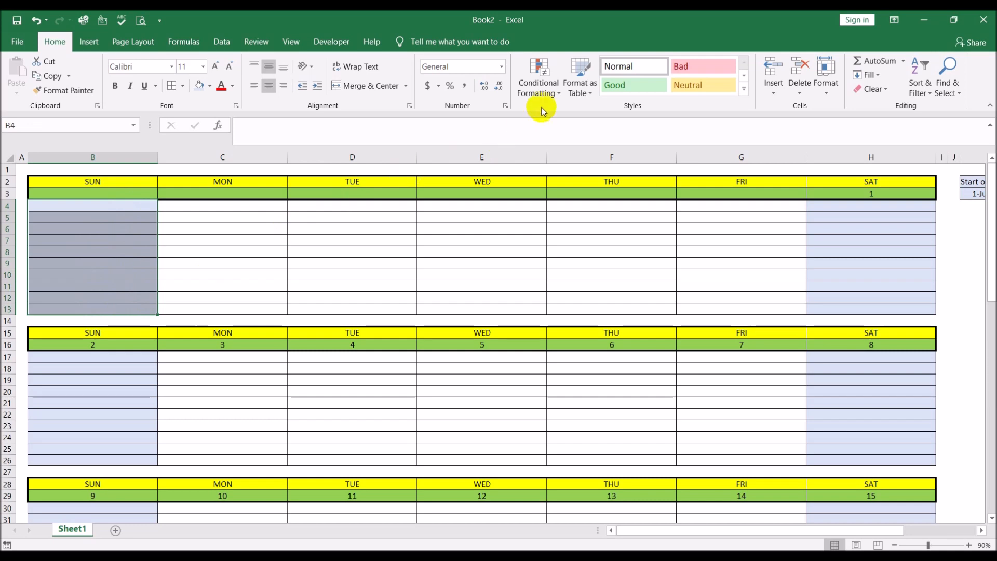
pyautogui.click(556, 96)
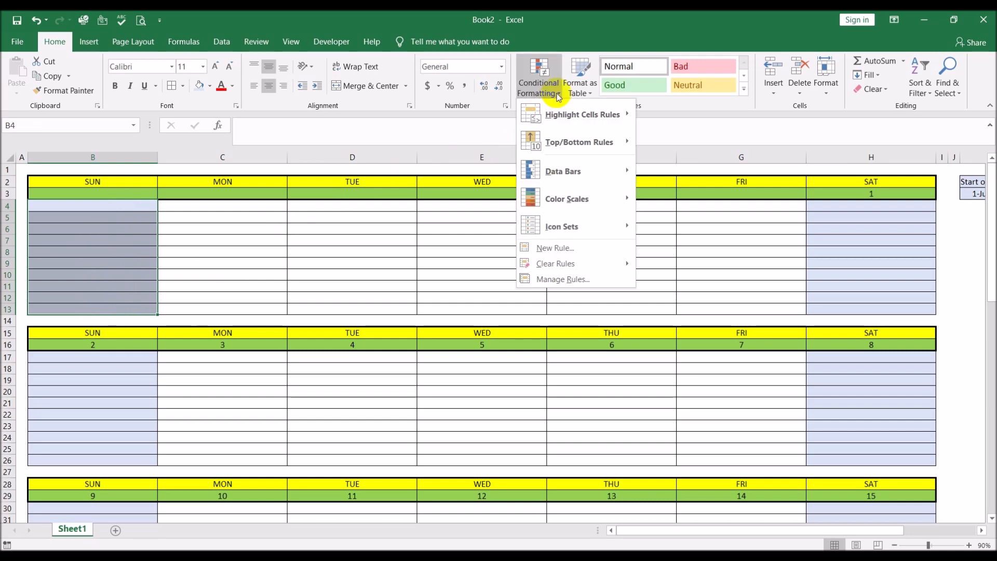
pyautogui.click(551, 249)
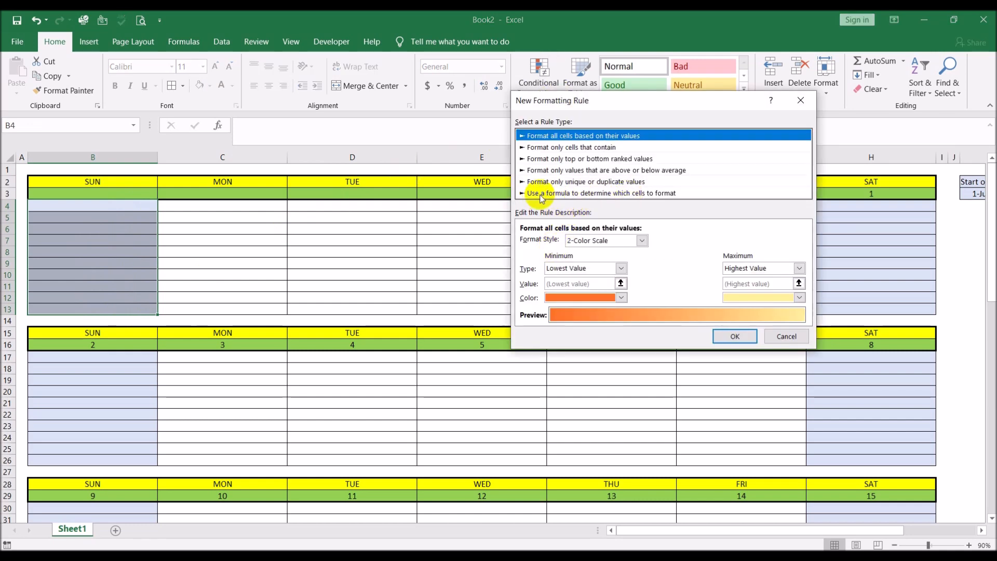
pyautogui.click(640, 194)
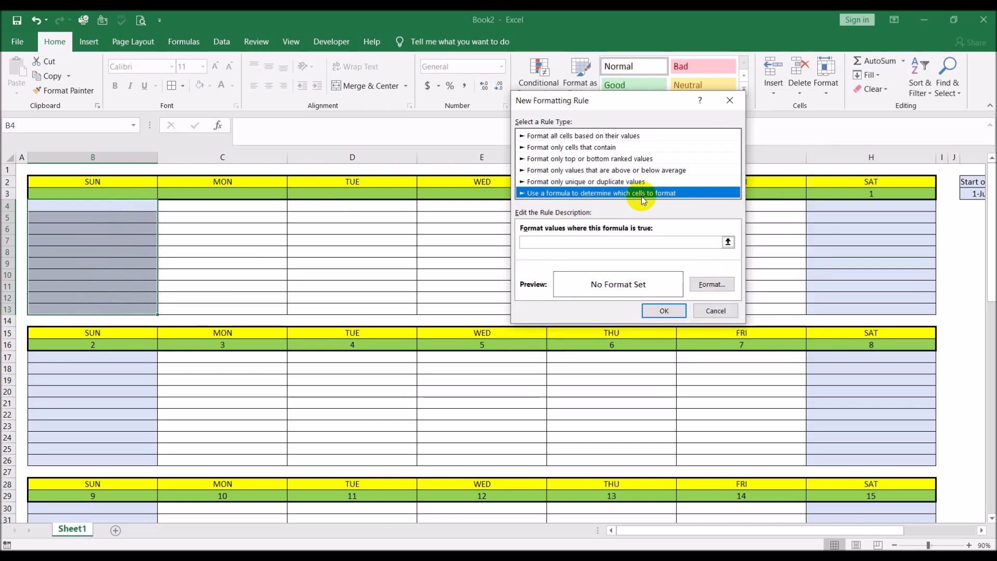
pyautogui.click(582, 242)
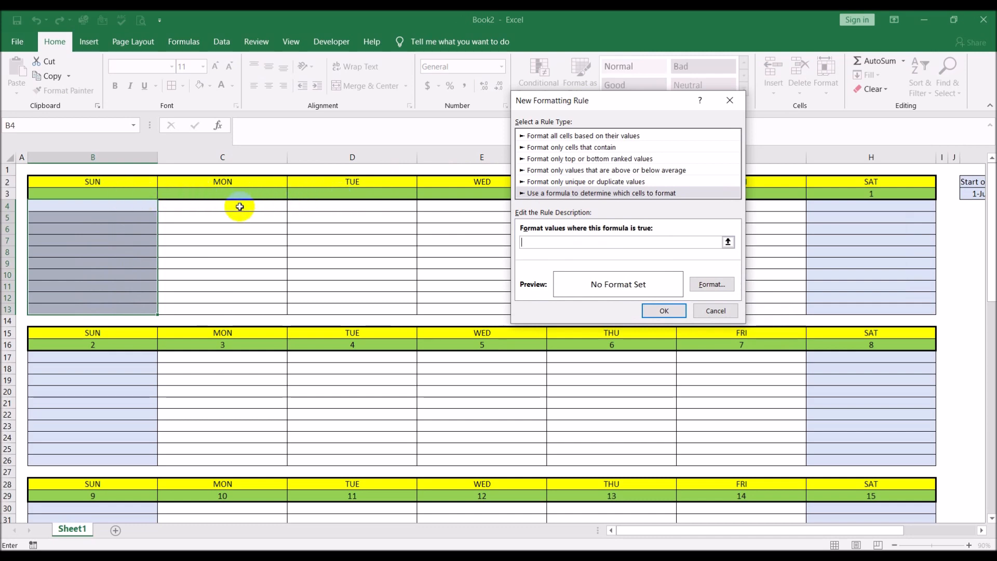
pyautogui.click(133, 194)
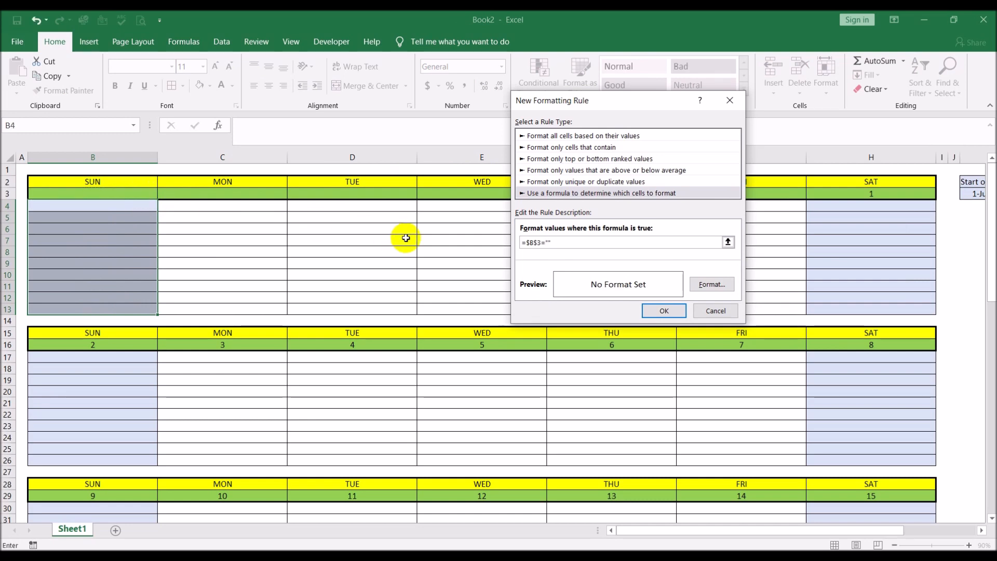
# - Give the rule the lightest orange background fill and apply it to B4:B13
pyautogui.click(711, 284)
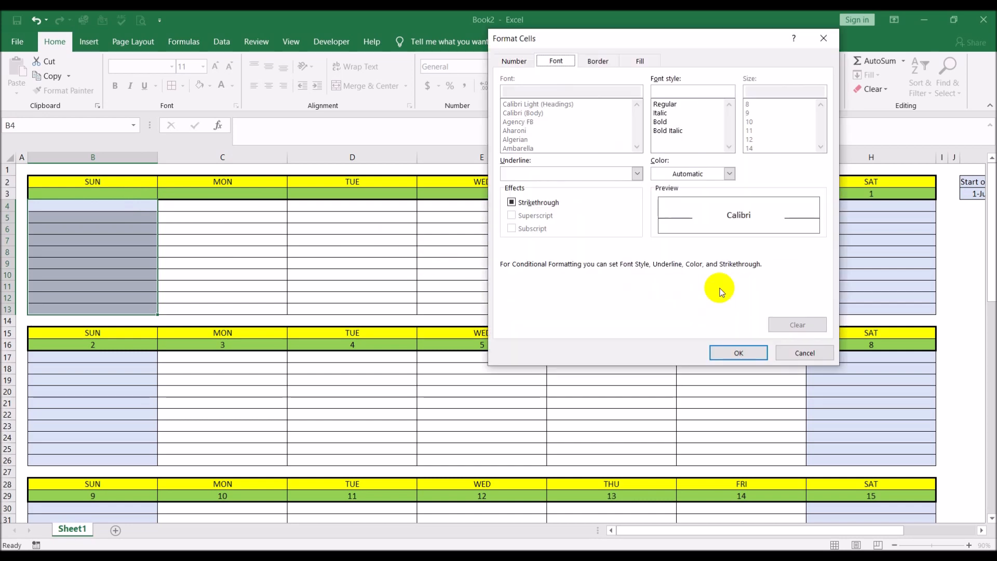
pyautogui.click(640, 60)
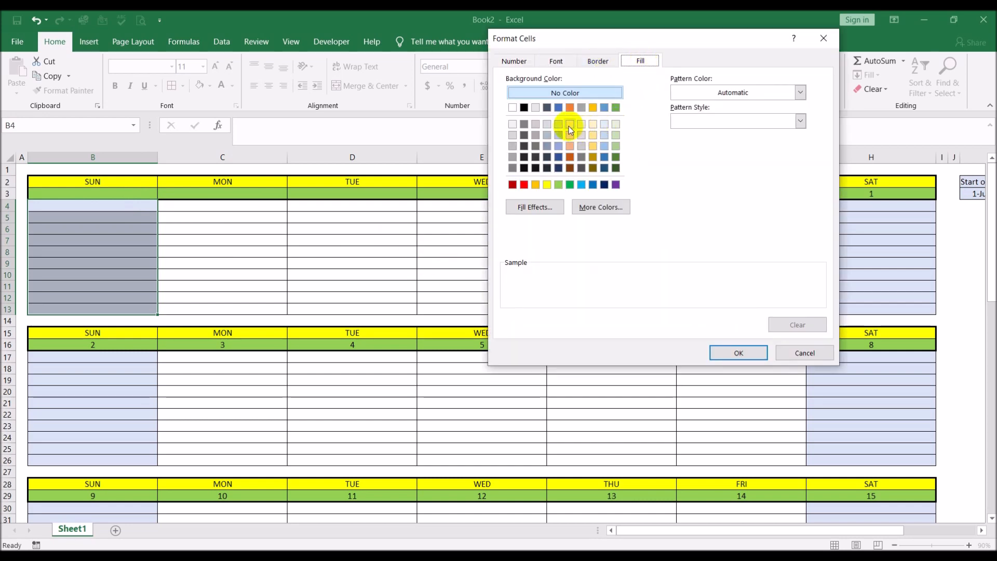
pyautogui.click(570, 124)
pyautogui.click(732, 353)
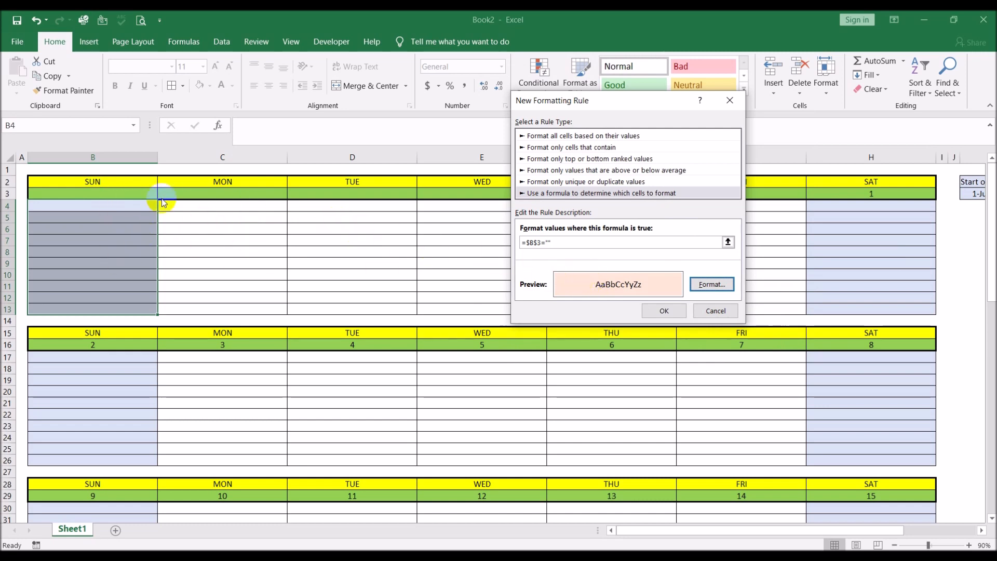
pyautogui.click(680, 310)
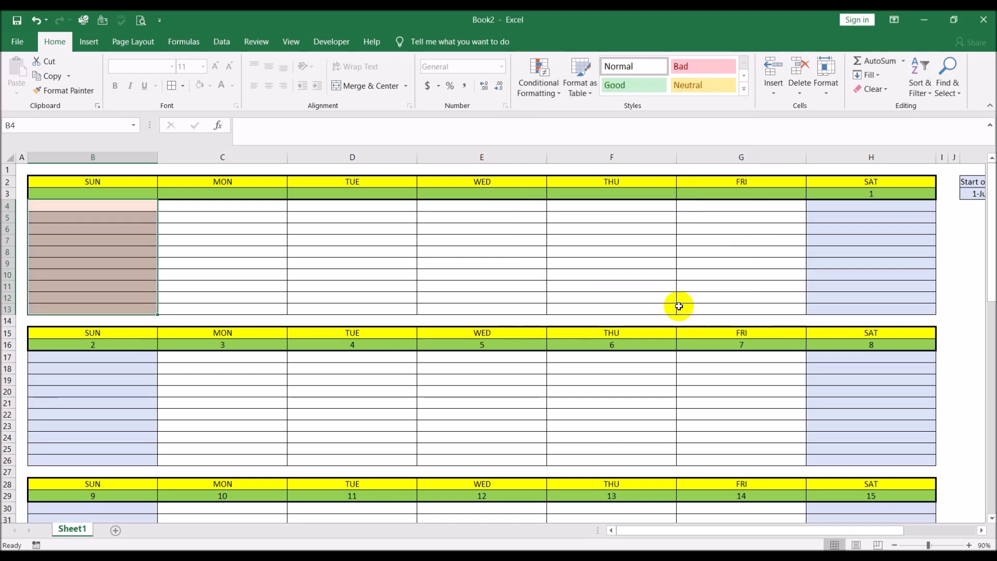
# - Create a formula-based conditional formatting rule for the first week's MON cells C4:C13 with the formula =$C$3=""
pyautogui.click(423, 260)
pyautogui.moveTo(233, 204); pyautogui.dragTo(239, 307)
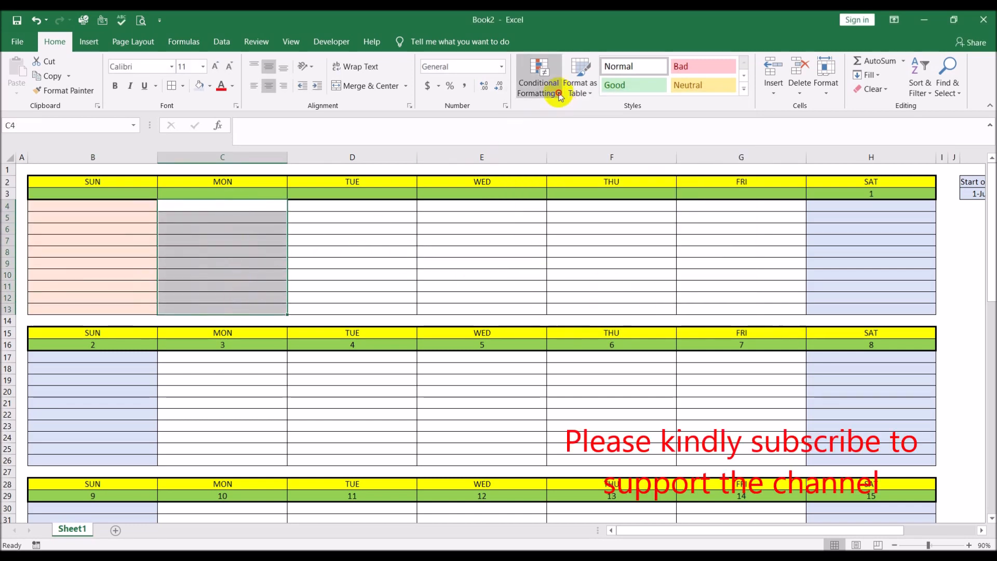
pyautogui.click(543, 88)
pyautogui.click(579, 252)
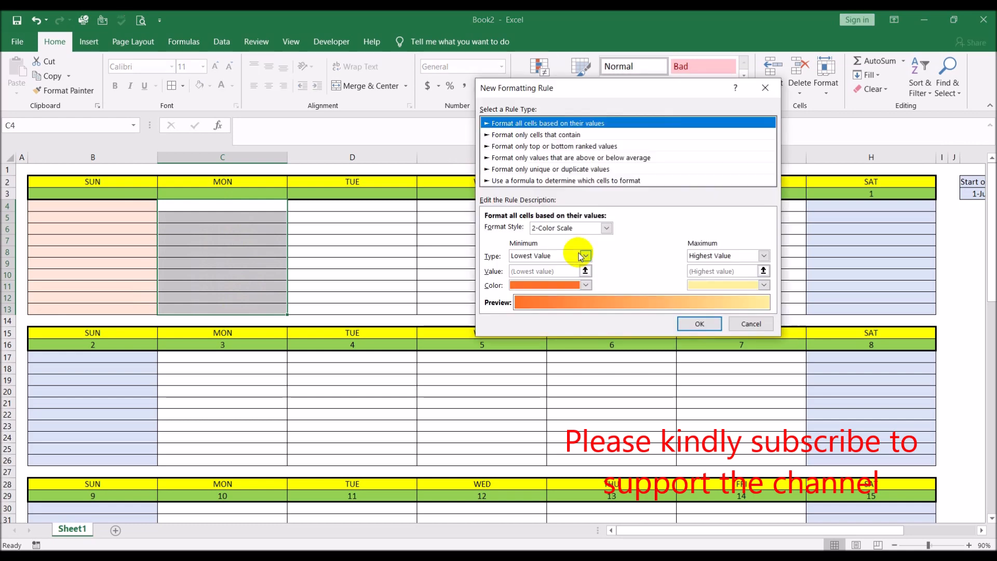
pyautogui.click(537, 180)
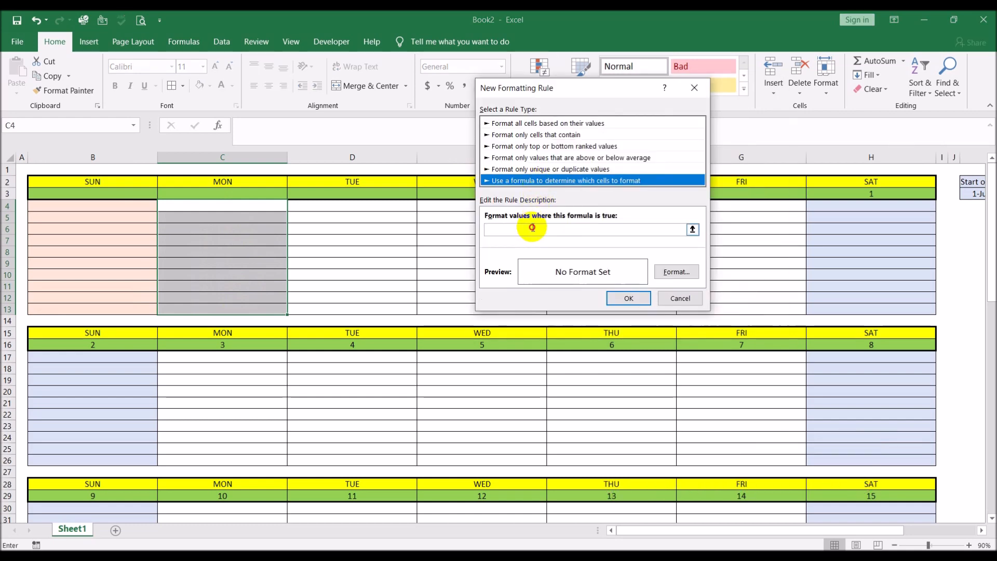
pyautogui.click(530, 229)
pyautogui.click(229, 194)
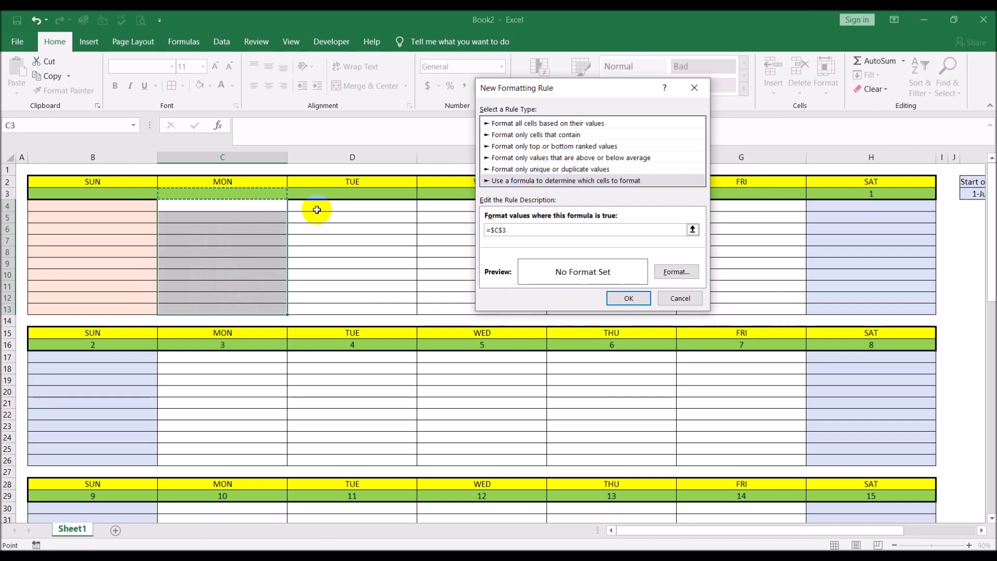
pyautogui.write('=""')
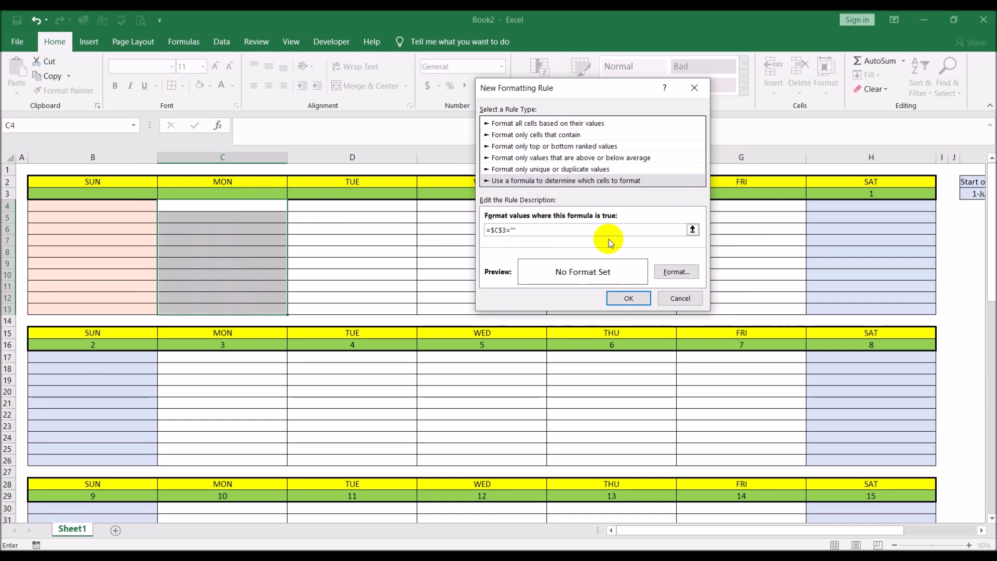
# - Give the MON rule the lightest orange background fill and apply it to C4:C13
pyautogui.click(675, 272)
pyautogui.click(535, 113)
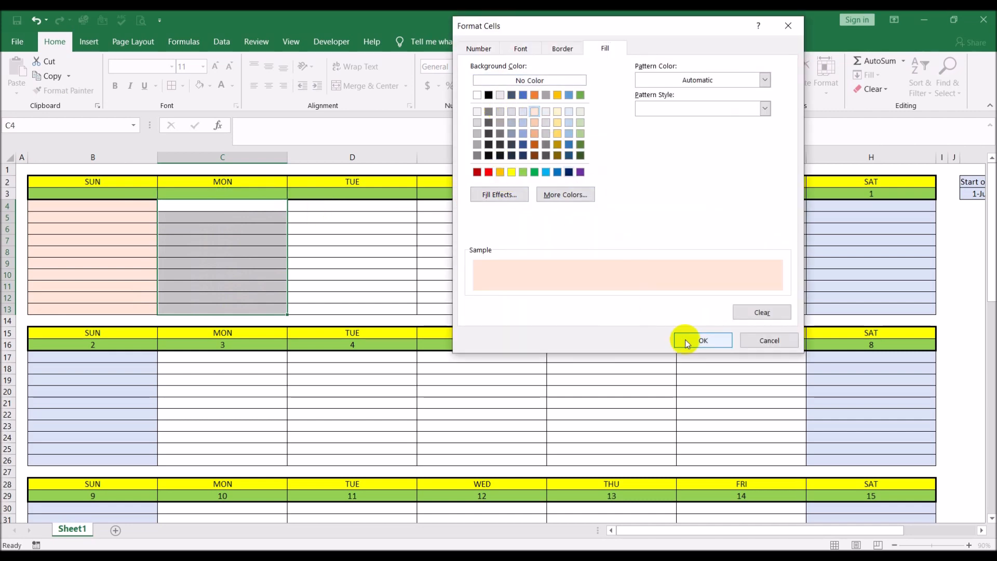
pyautogui.click(702, 342)
pyautogui.click(635, 298)
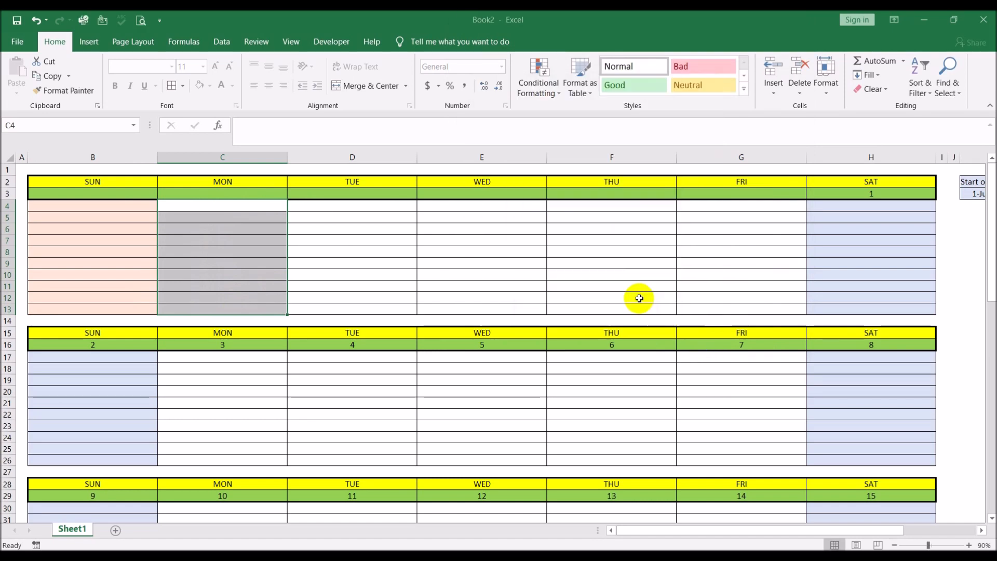
pyautogui.click(483, 251)
# - Create a formula-based conditional formatting rule for the first week's TUE cells D4:D13 with the formula =$D$3=""
pyautogui.moveTo(340, 204); pyautogui.dragTo(362, 307)
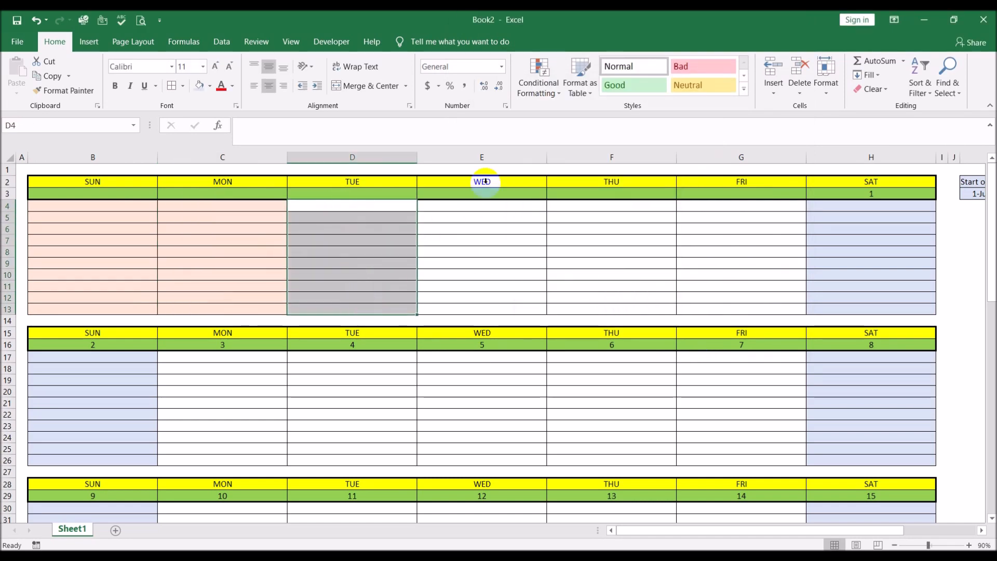
pyautogui.click(497, 250)
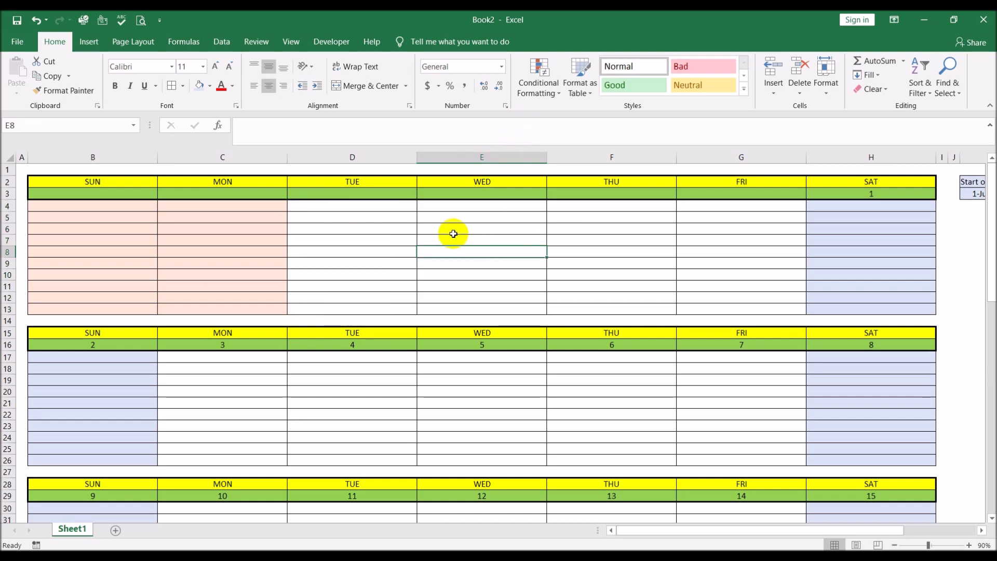
pyautogui.click(829, 206)
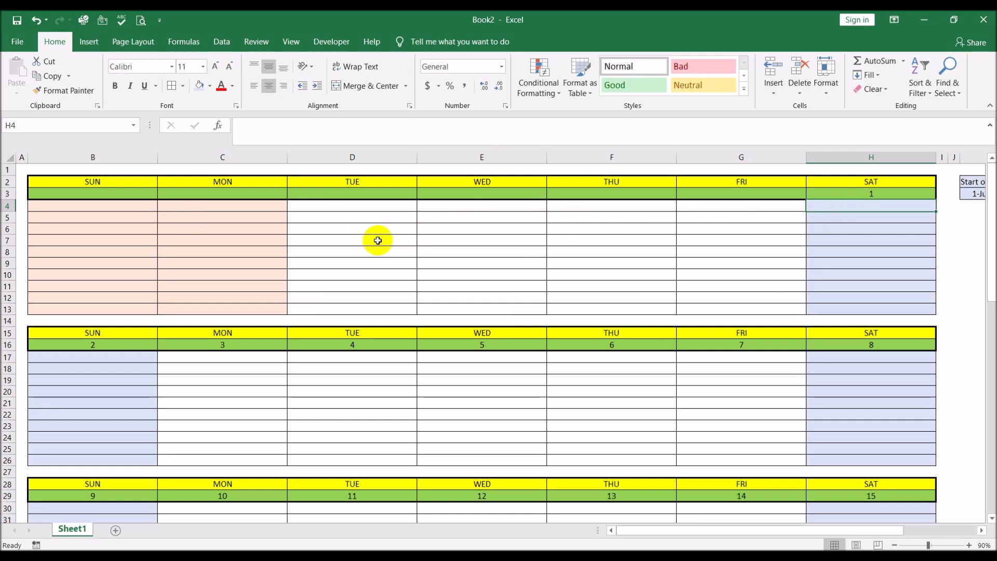
pyautogui.moveTo(318, 208); pyautogui.dragTo(327, 307)
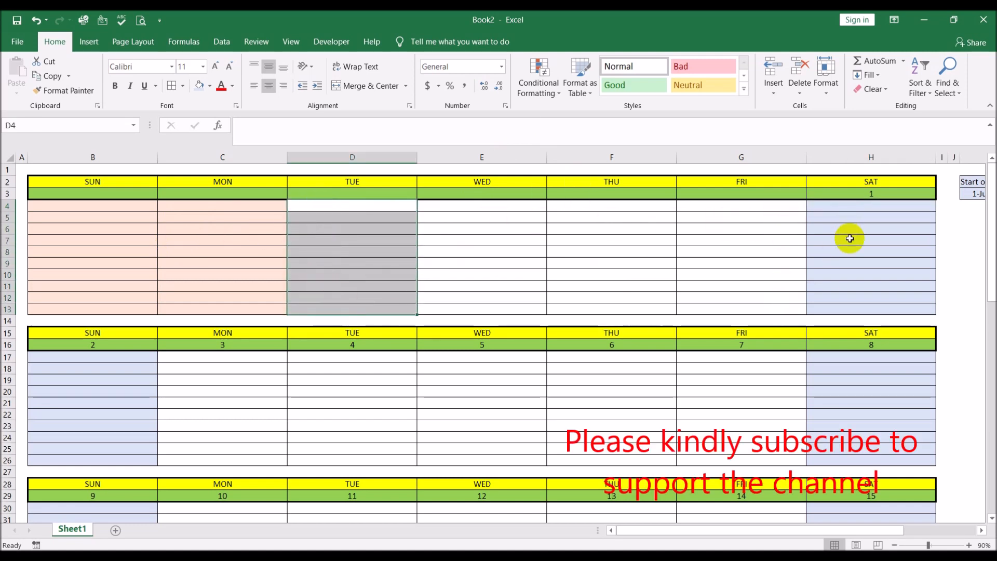
pyautogui.click(549, 87)
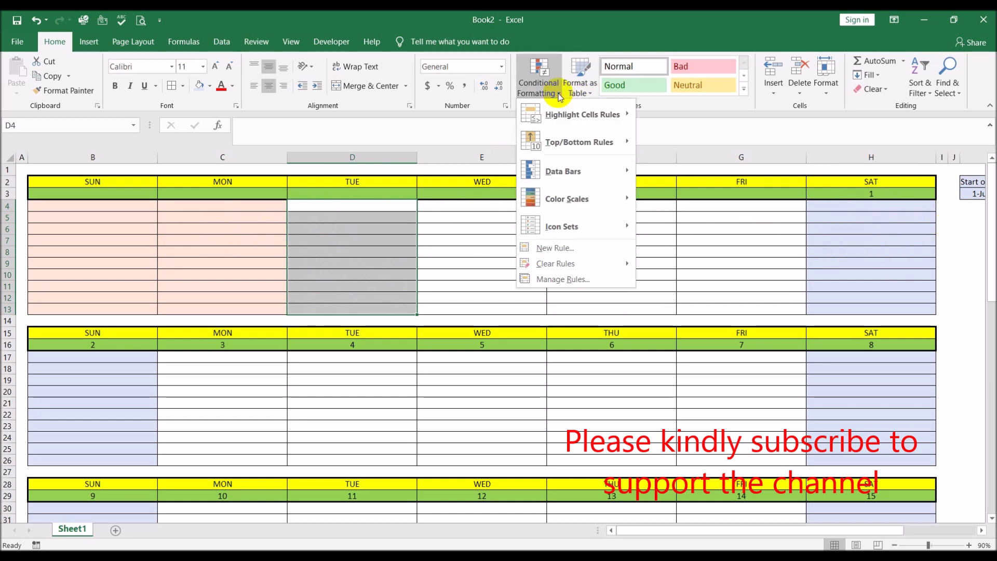
pyautogui.click(568, 248)
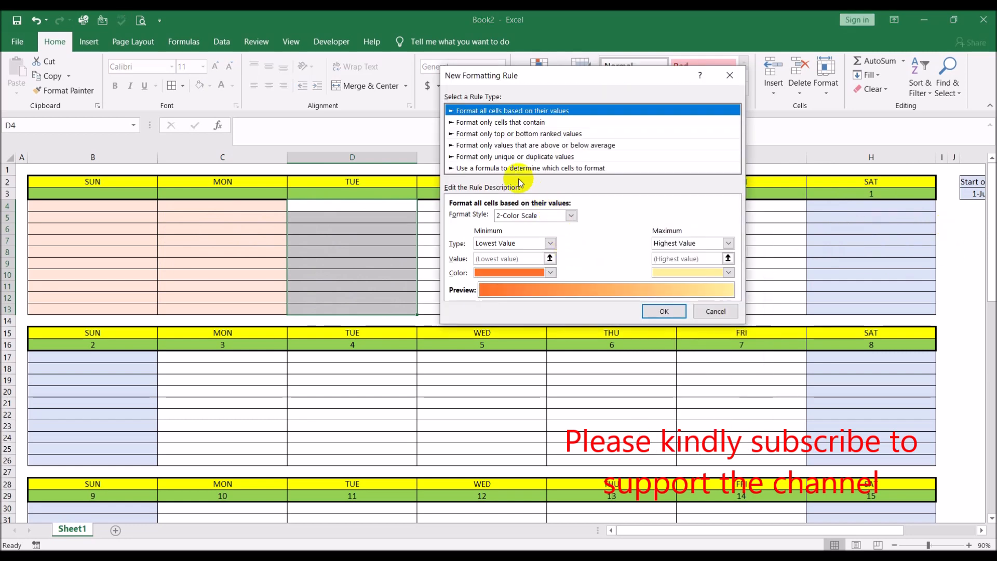
pyautogui.click(569, 168)
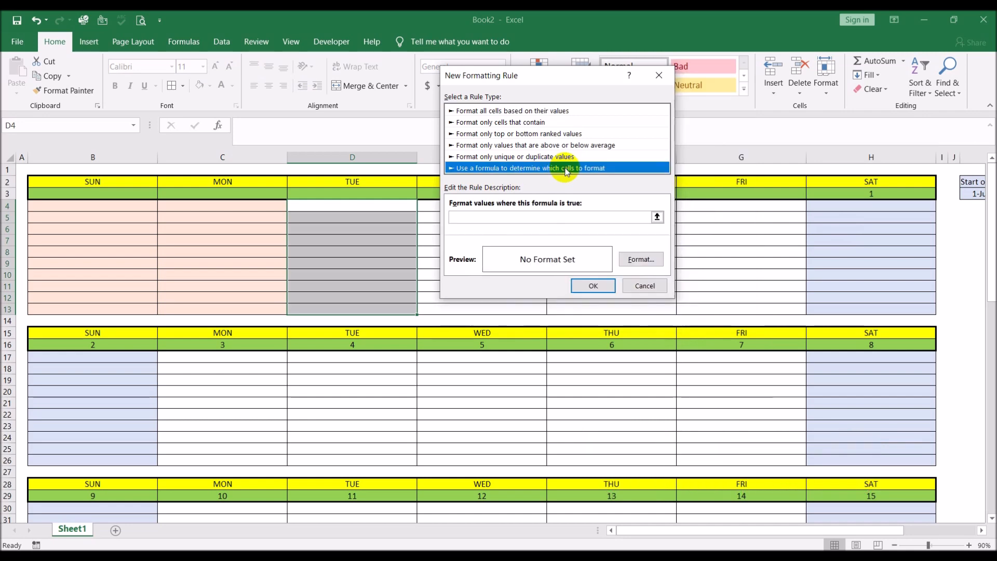
pyautogui.click(561, 216)
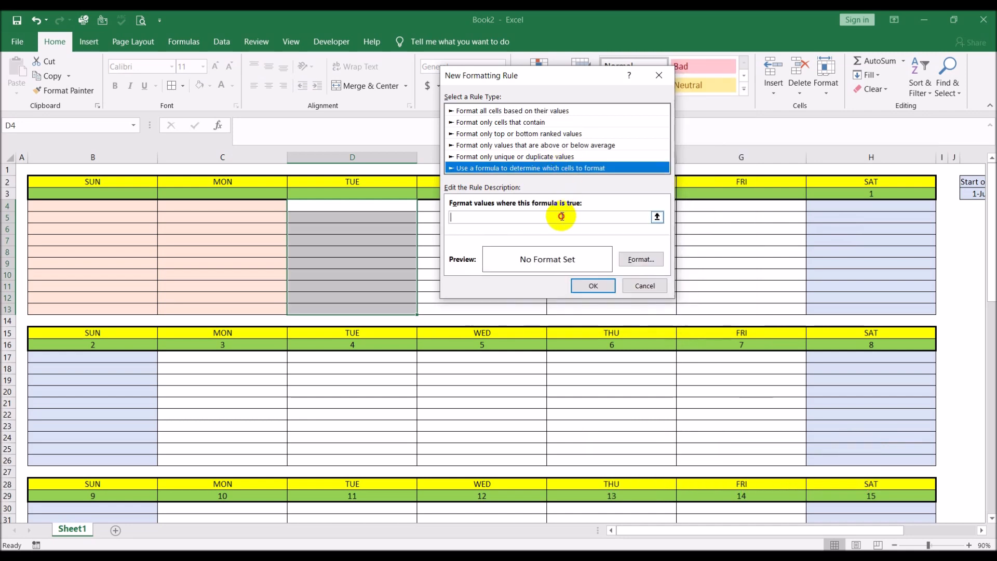
pyautogui.click(379, 193)
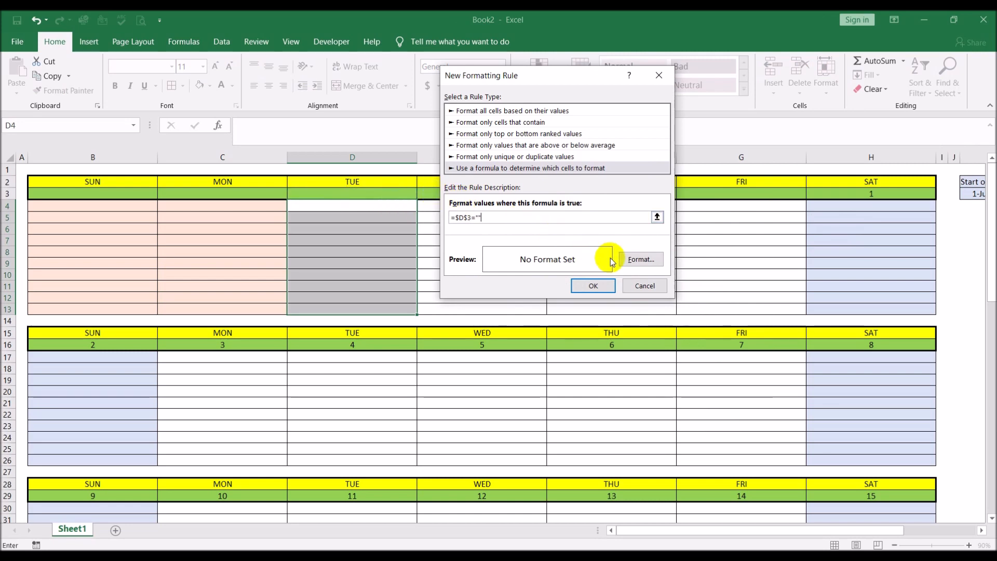
# - Give the TUE rule the lightest orange background fill and apply it to D4:D13
pyautogui.click(639, 259)
pyautogui.click(499, 106)
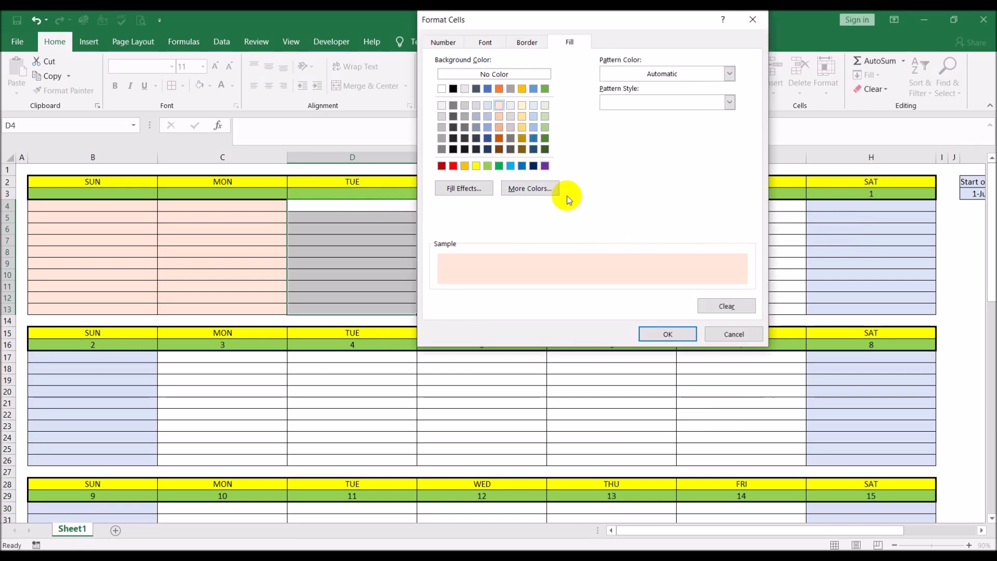
pyautogui.click(659, 334)
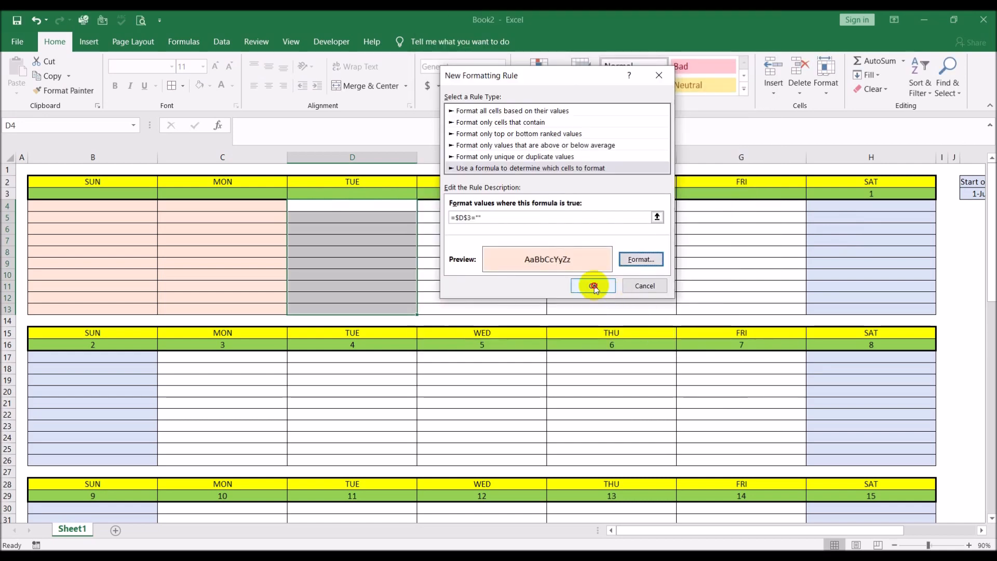
pyautogui.click(593, 285)
pyautogui.click(572, 249)
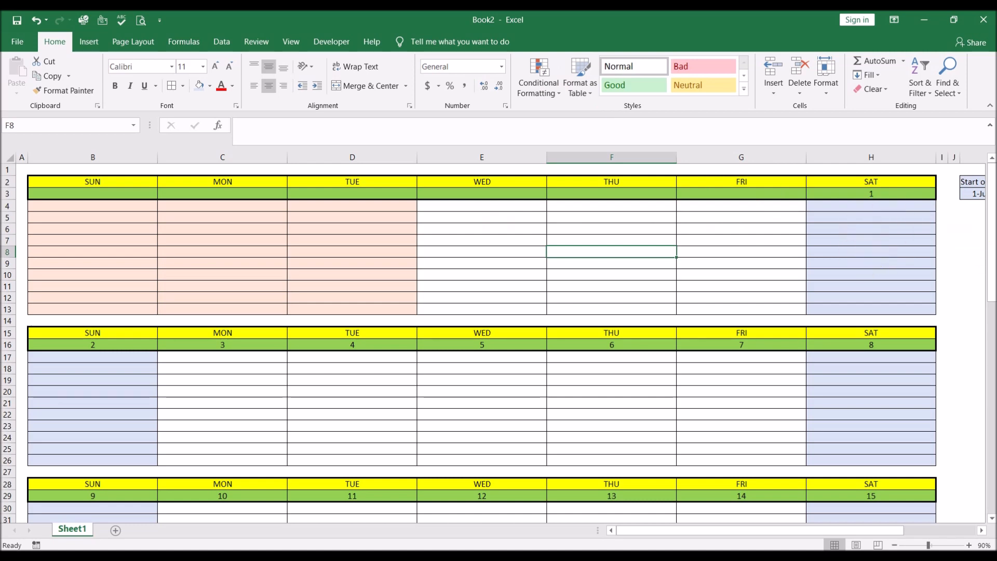
# - Undo the last change on the sheet
pyautogui.hotkey('ctrl', 'z')
pyautogui.click(606, 237)
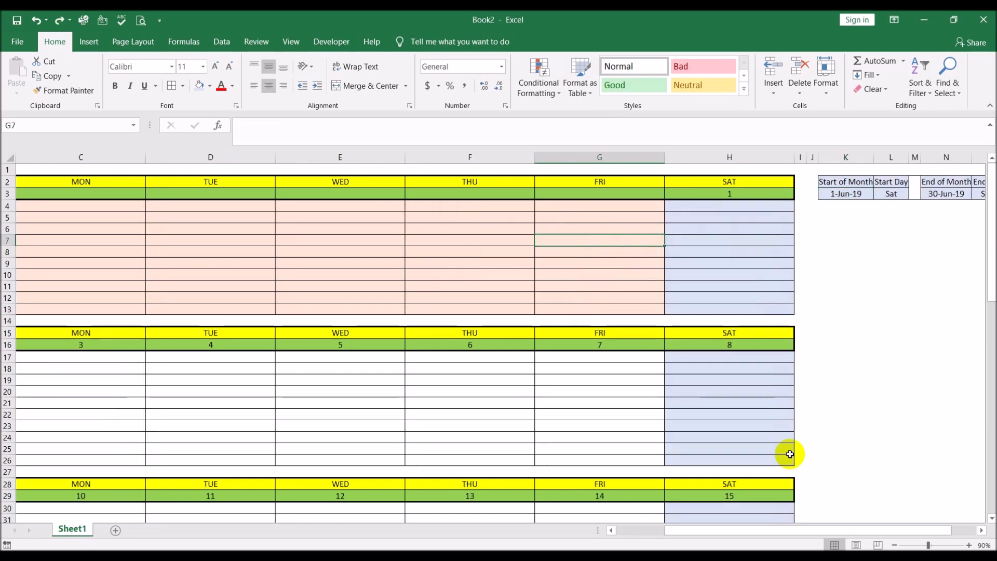
pyautogui.moveTo(848, 528); pyautogui.dragTo(752, 528)
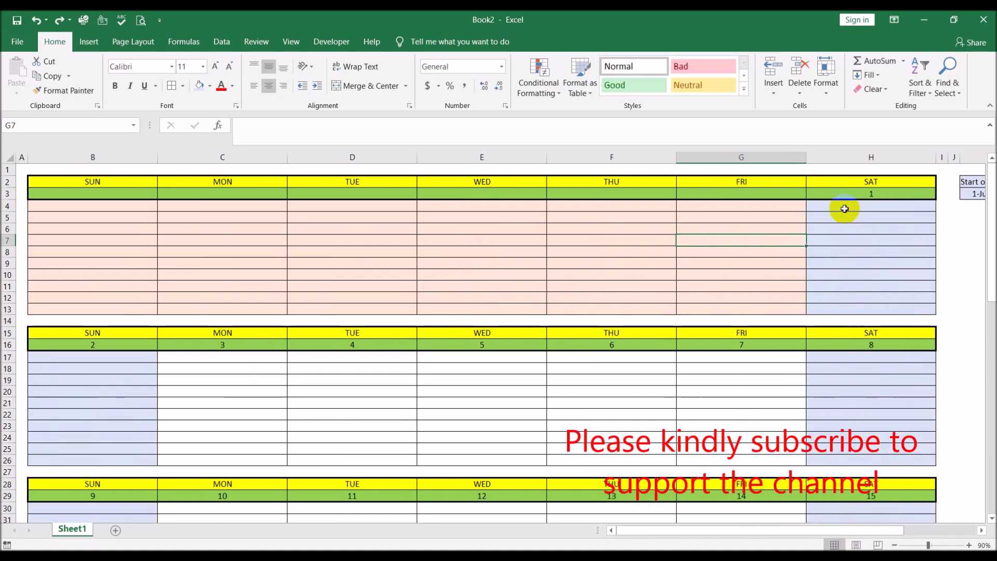
# - Create a formula-based conditional formatting rule for the first week's SAT cells H4:H13 with the formula =$H$3=""
pyautogui.moveTo(846, 207); pyautogui.dragTo(845, 306)
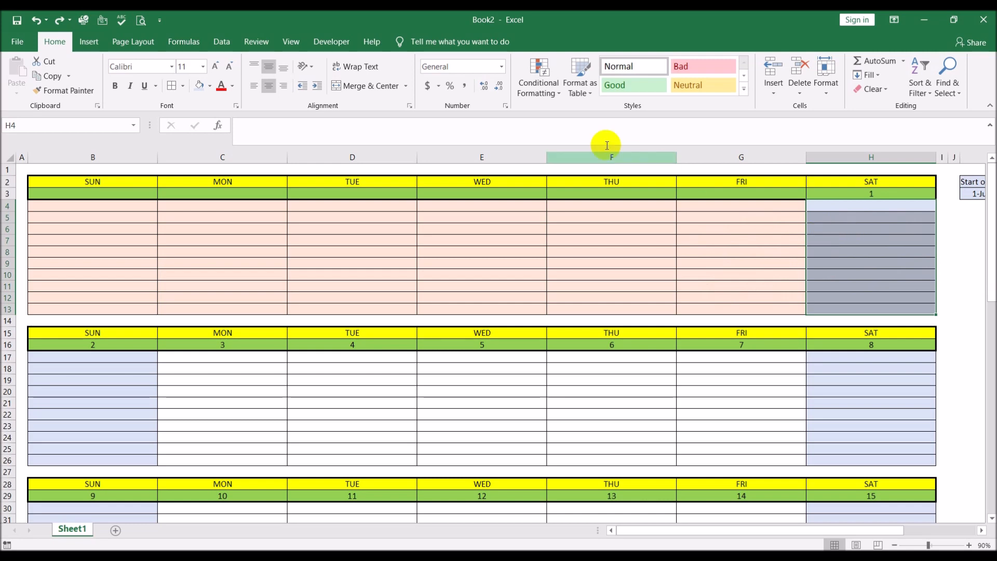
pyautogui.click(557, 94)
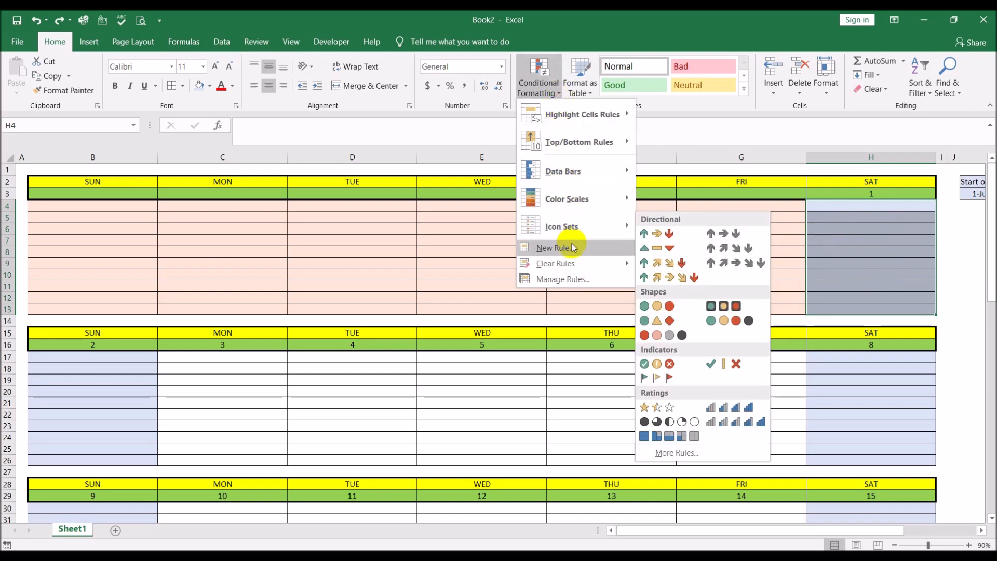
pyautogui.click(555, 247)
pyautogui.click(220, 154)
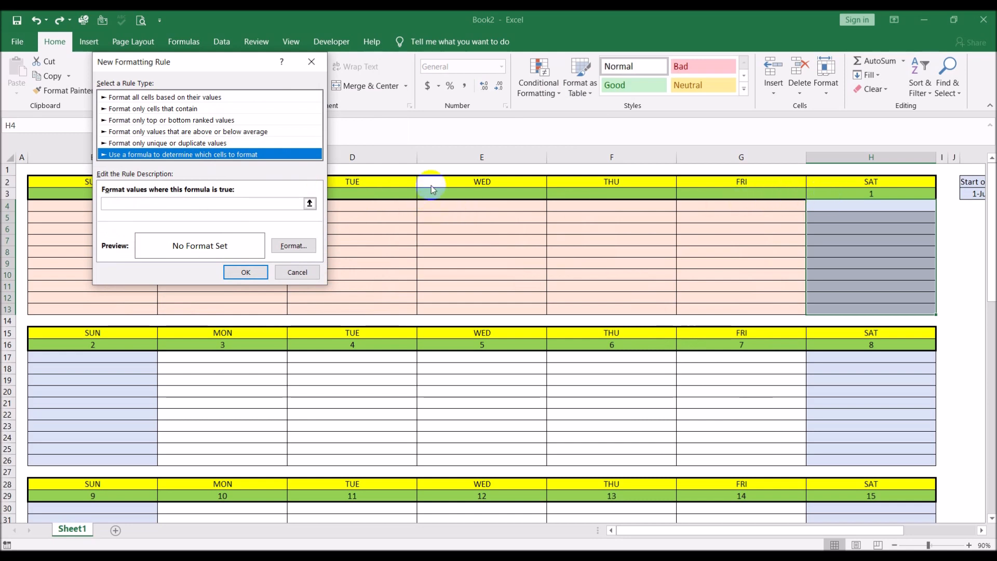
pyautogui.click(252, 204)
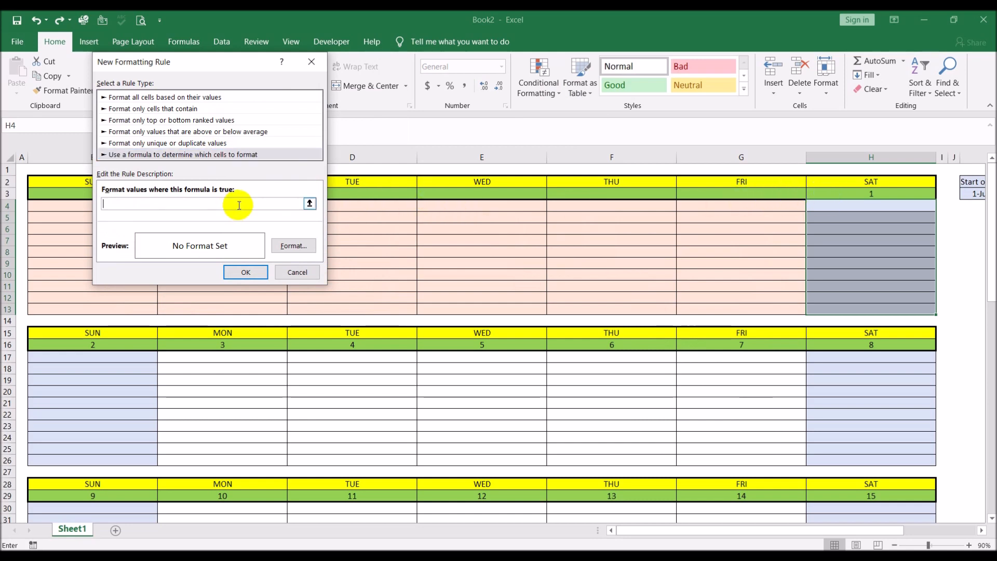
pyautogui.click(897, 194)
pyautogui.write('=')
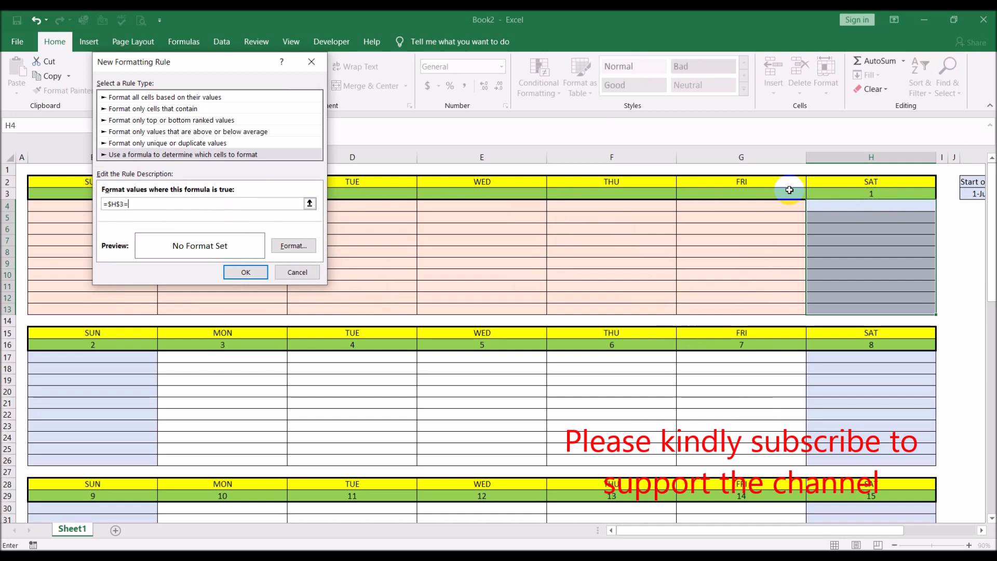
pyautogui.write('""')
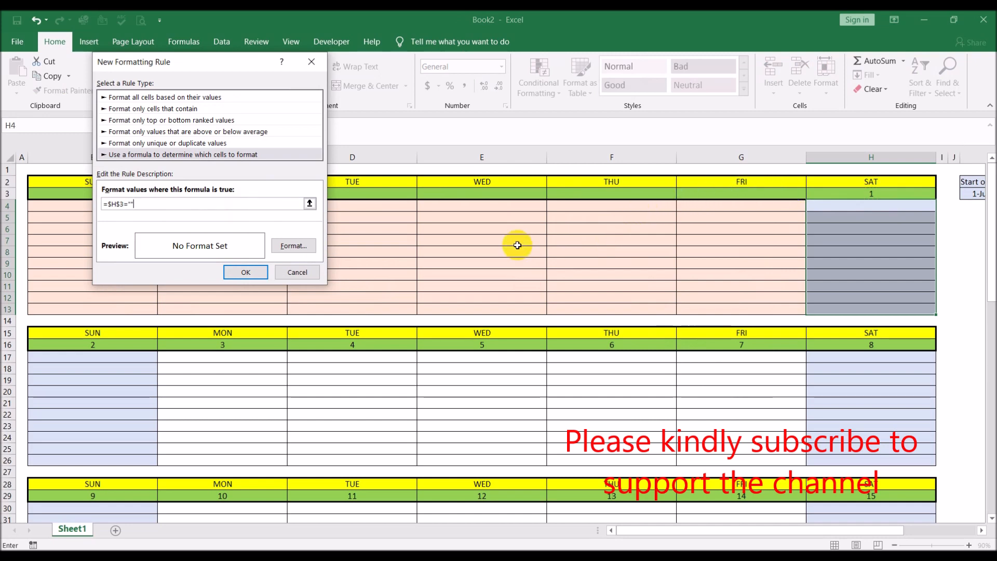
# - Give the SAT rule the lightest orange background fill and apply it to H4:H13
pyautogui.click(287, 246)
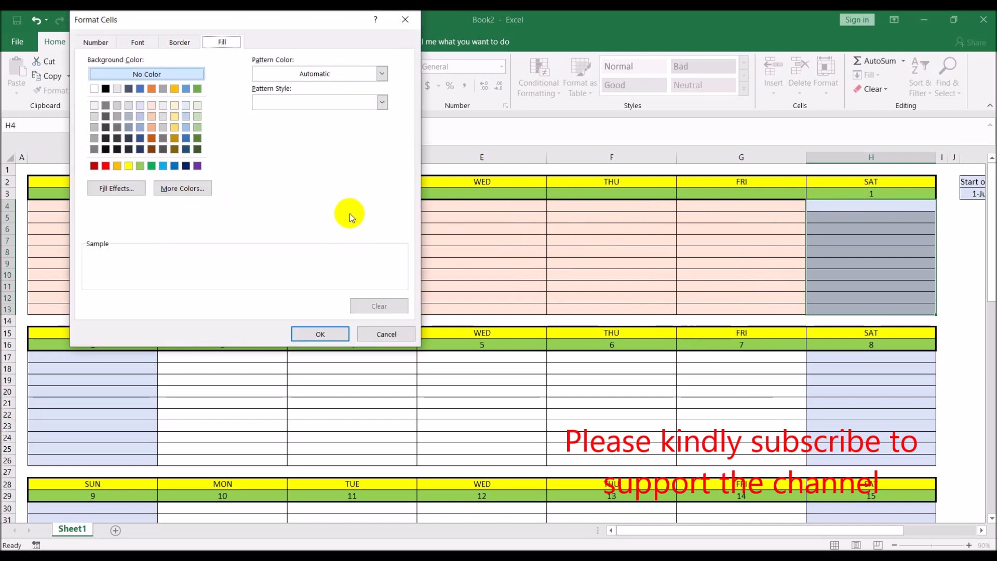
pyautogui.click(151, 109)
pyautogui.click(327, 333)
pyautogui.click(240, 270)
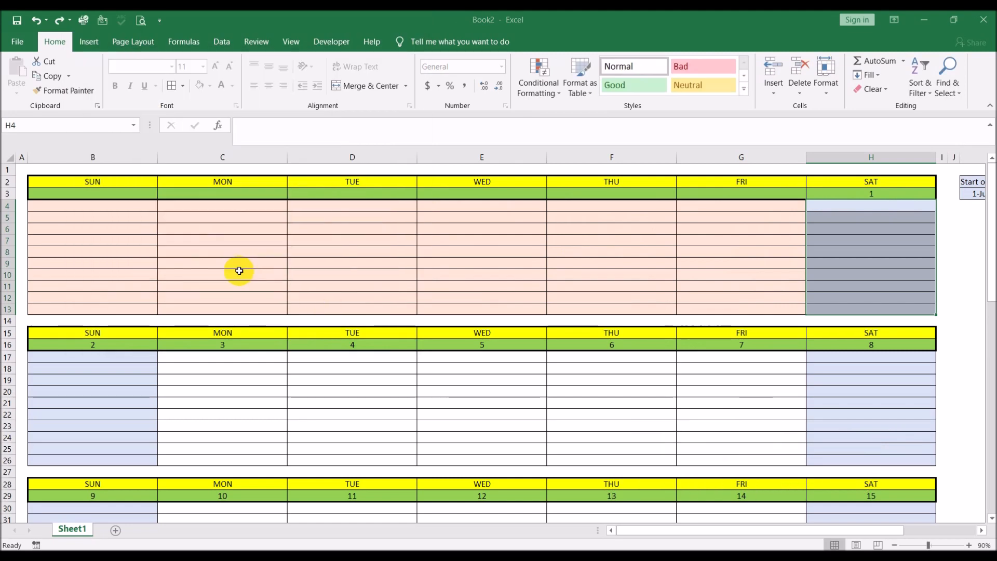
pyautogui.click(461, 283)
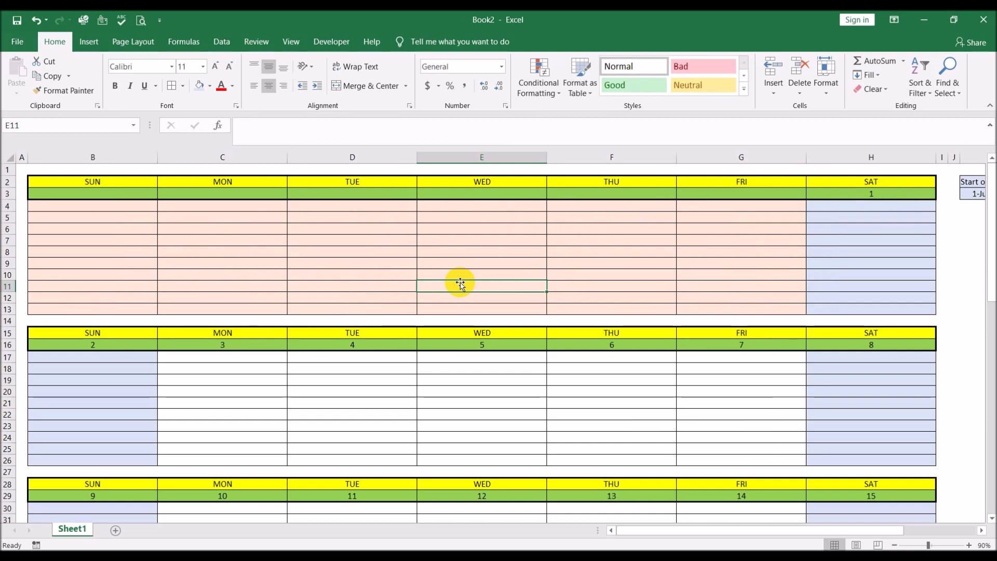
# - Set the Start of Month date in K3 to 7/1 and select the first week's MON to FRI cells C4:G13
pyautogui.click(983, 529)
pyautogui.click(708, 195)
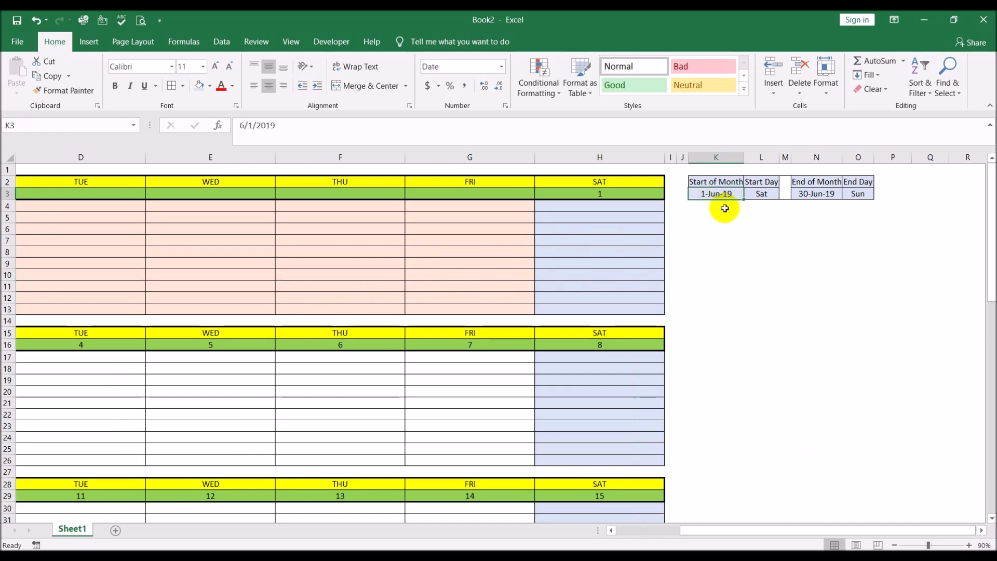
pyautogui.write('7/1')
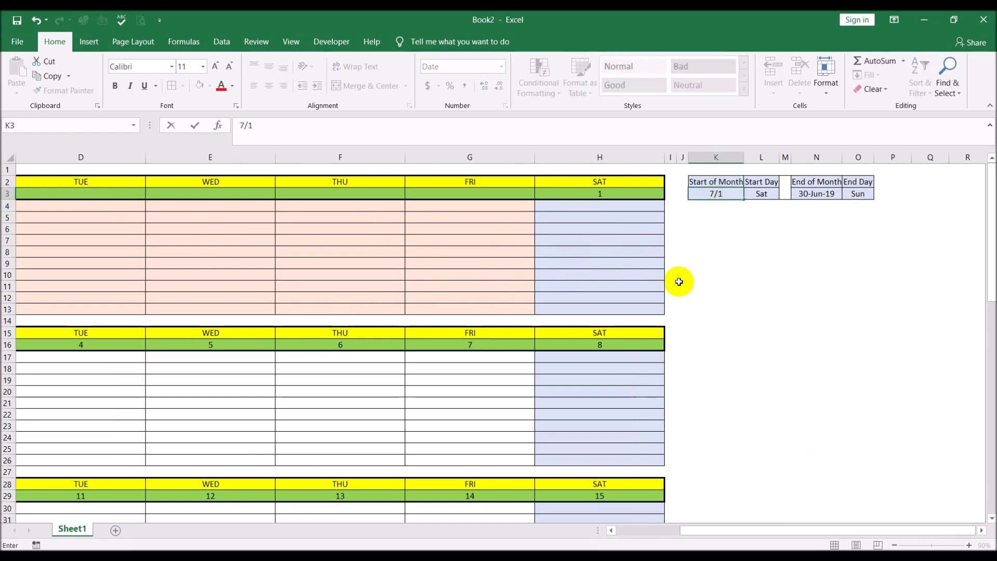
pyautogui.press('Return')
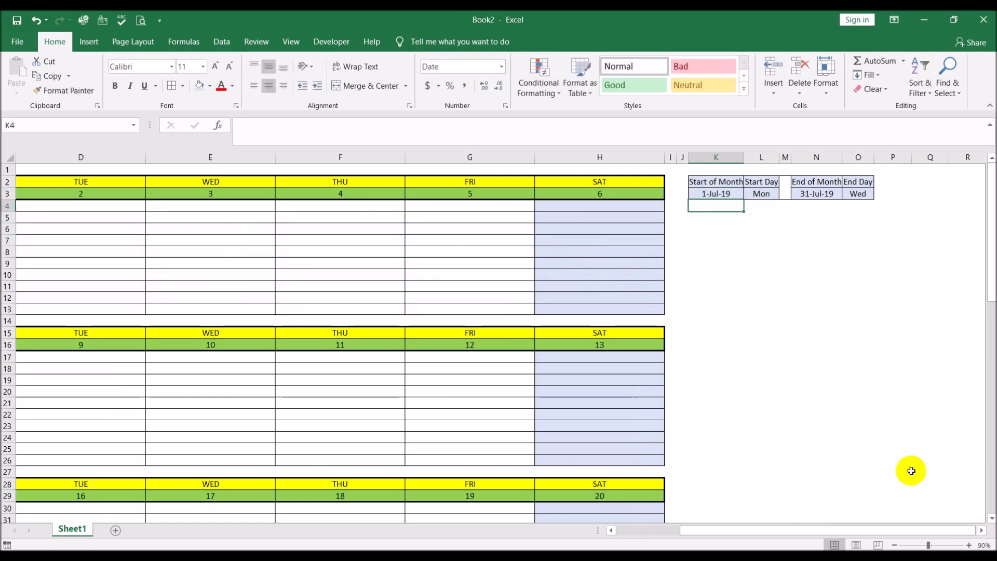
pyautogui.moveTo(917, 530); pyautogui.dragTo(737, 529)
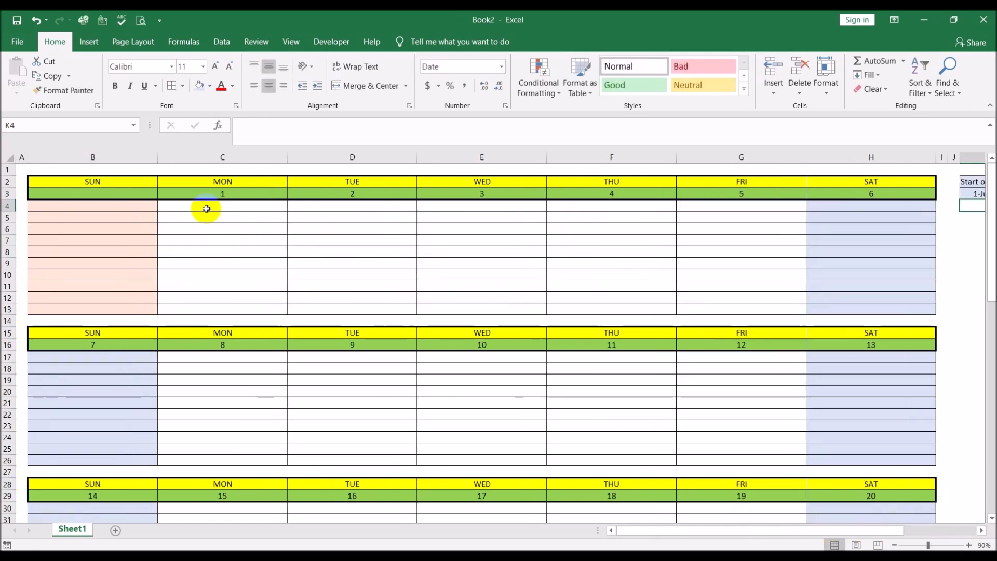
pyautogui.moveTo(211, 207); pyautogui.dragTo(730, 307)
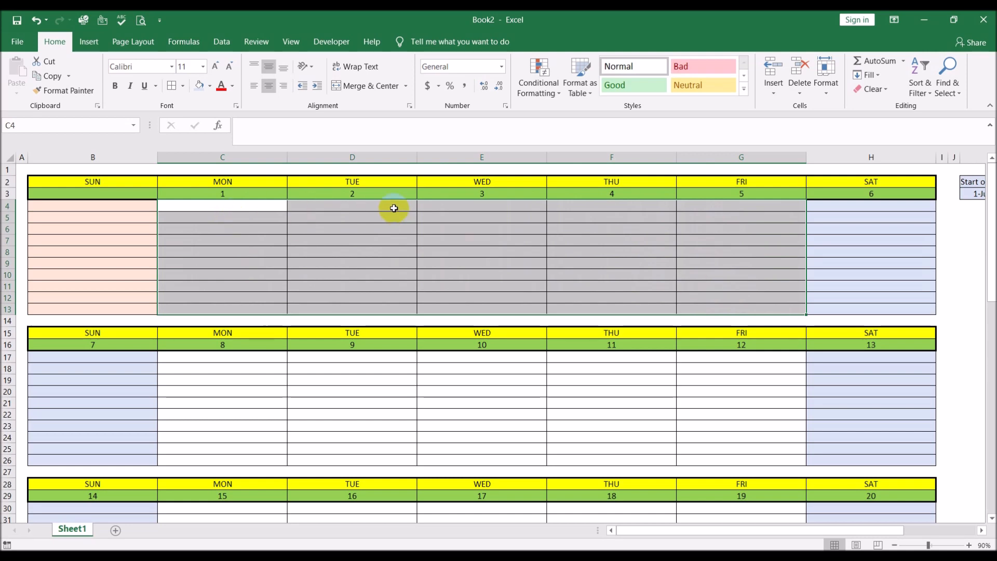
# - Examine the July calendar from the first week's shaded cells down to the date row of the final week
pyautogui.click(866, 208)
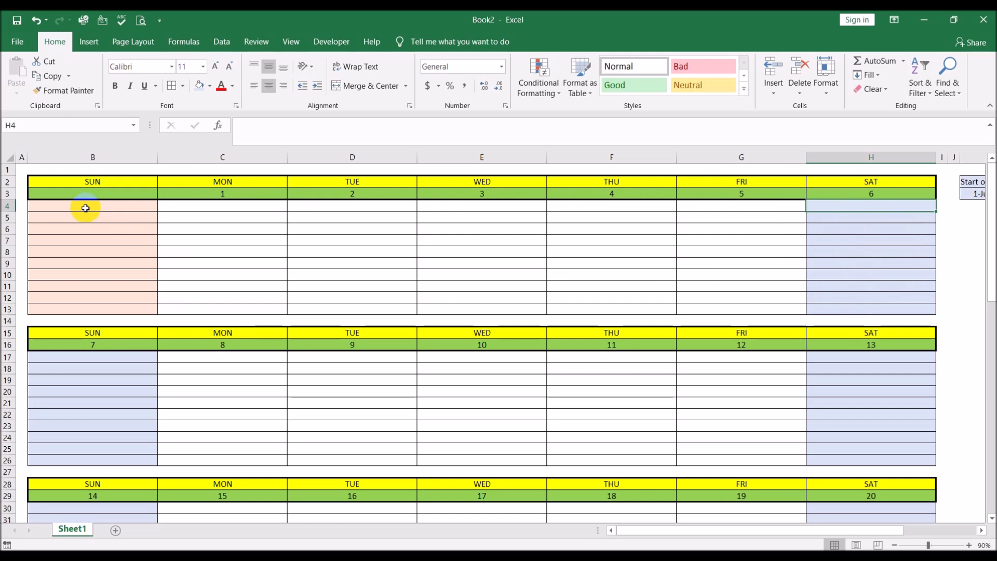
pyautogui.moveTo(870, 532); pyautogui.dragTo(812, 527)
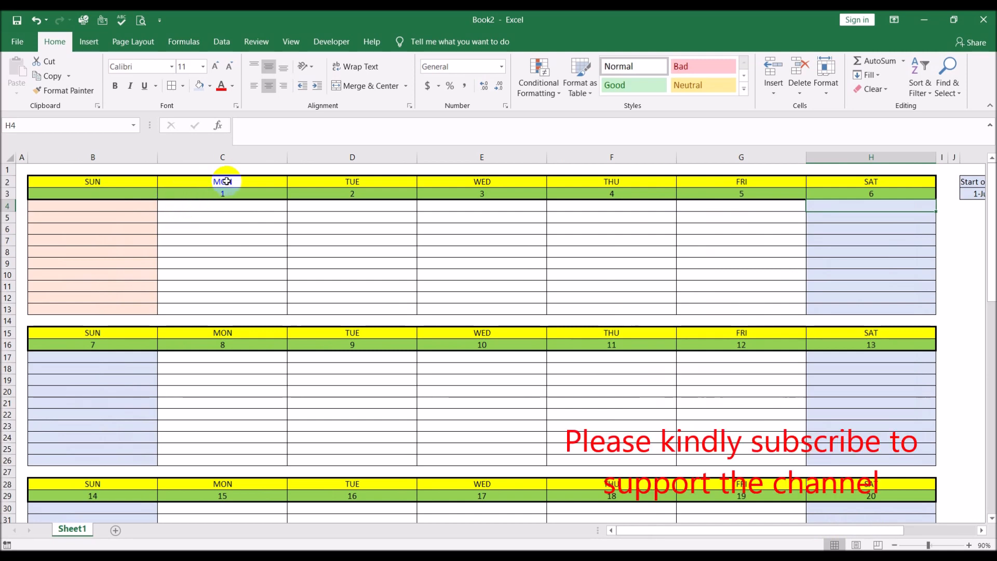
pyautogui.scroll(-1, 320, 291)
pyautogui.scroll(-2, 320, 291)
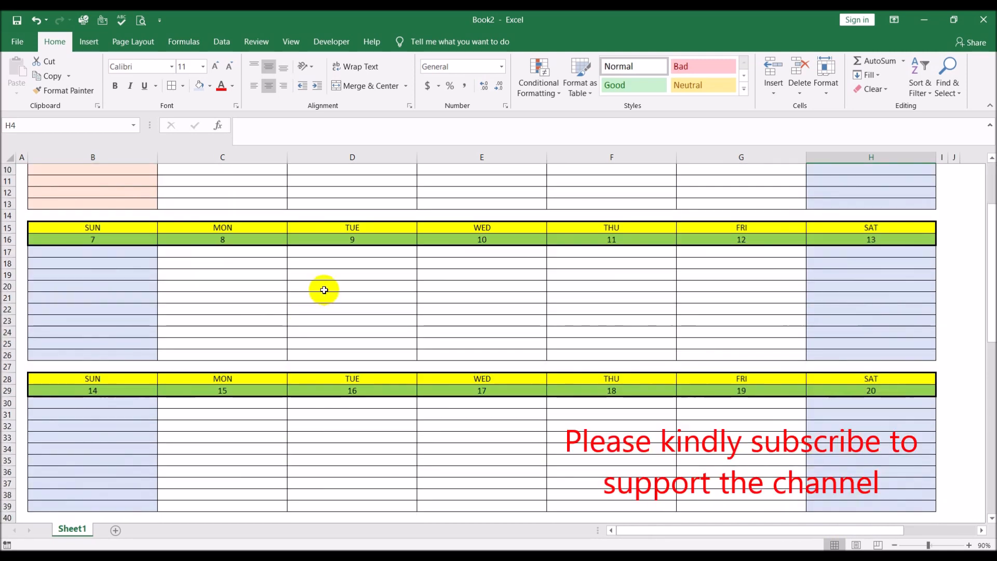
pyautogui.scroll(-8, 358, 350)
pyautogui.scroll(-8, 418, 376)
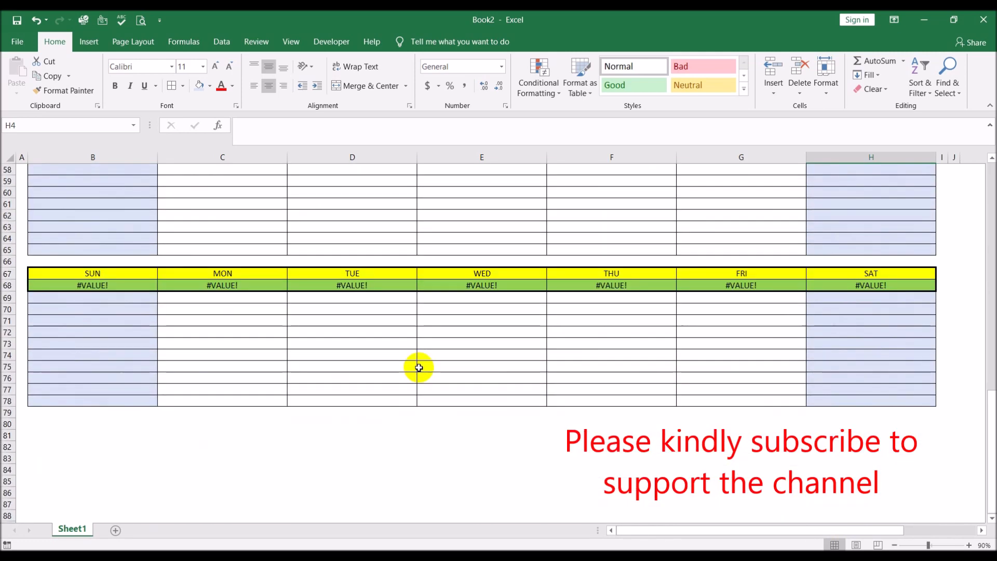
pyautogui.scroll(7, 418, 367)
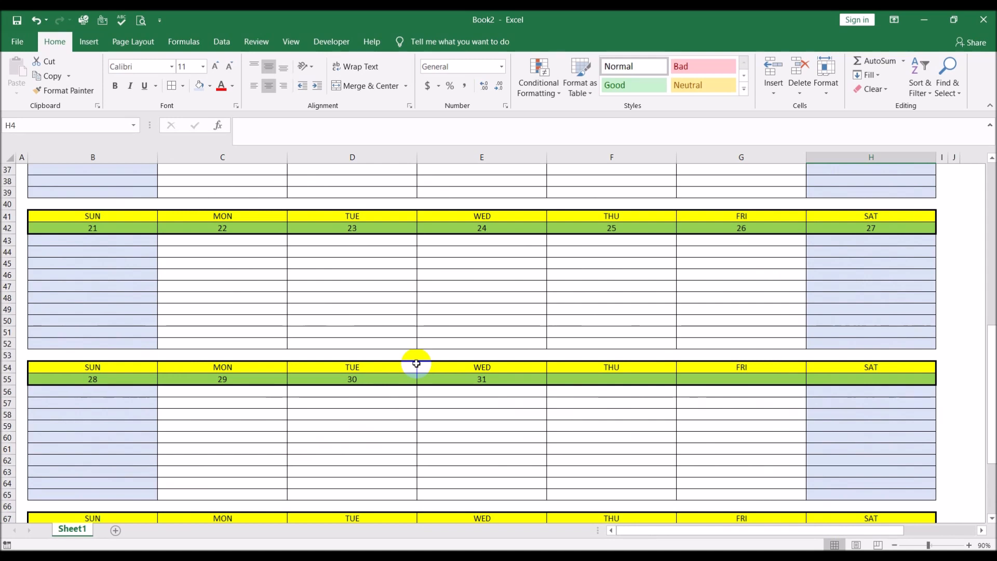
pyautogui.scroll(-5, 416, 363)
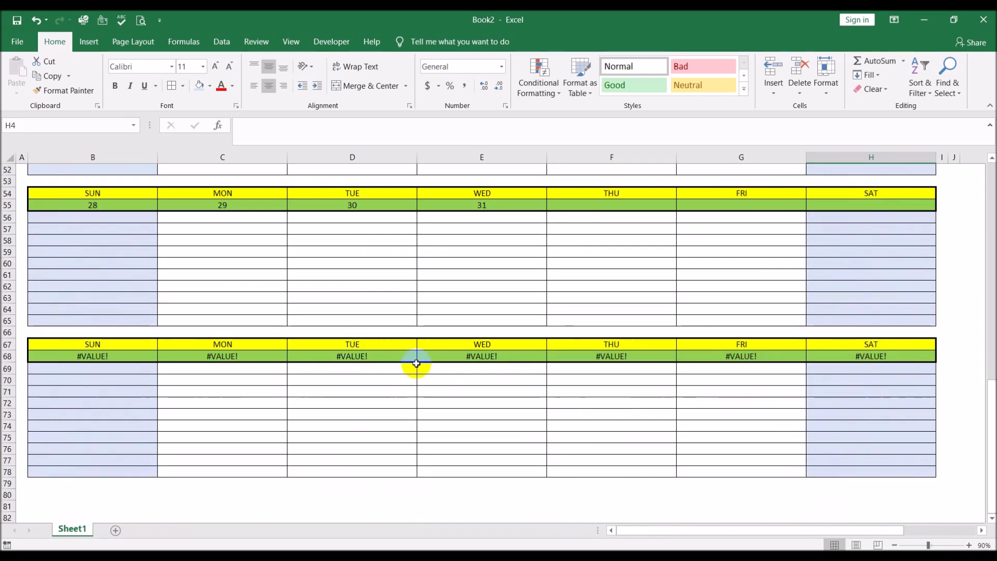
# - Inspect the final week's SUN date formula in B68 and the cells it refers to
pyautogui.click(102, 356)
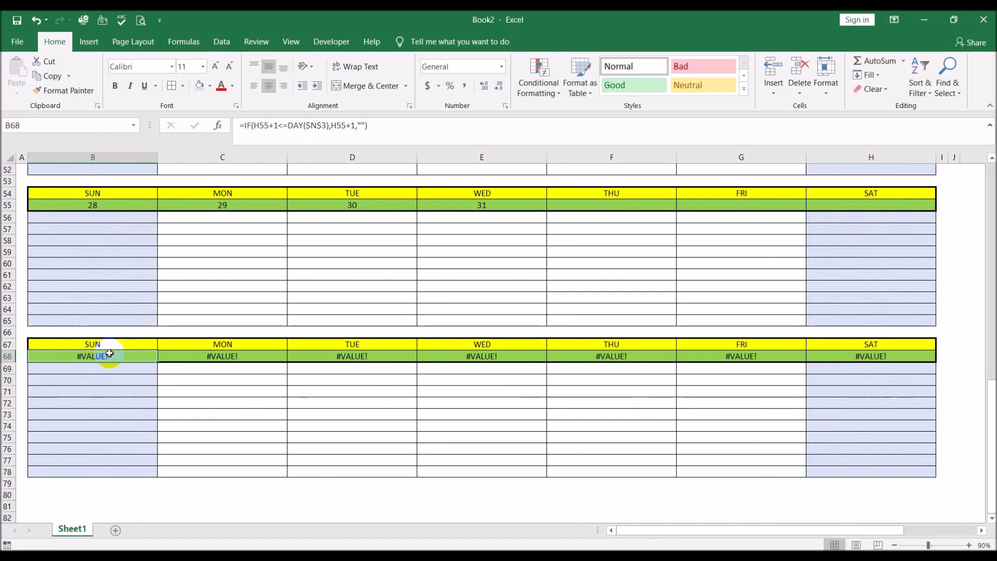
pyautogui.click(390, 131)
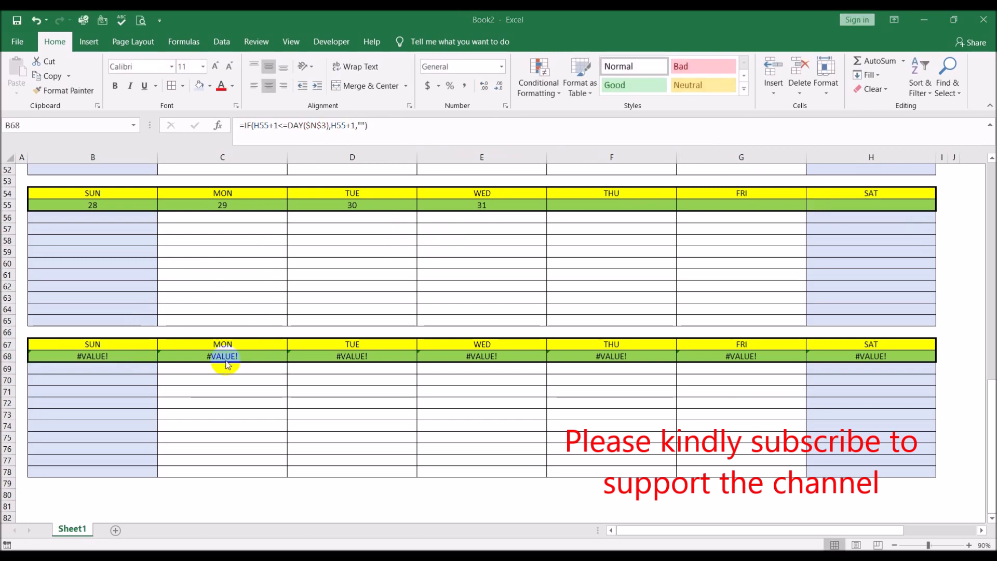
pyautogui.click(104, 356)
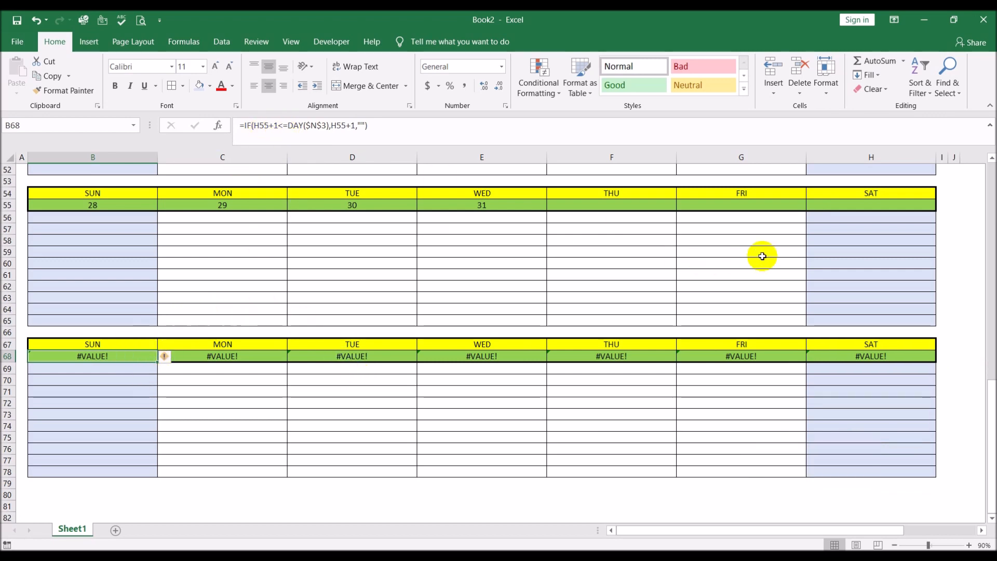
pyautogui.click(397, 126)
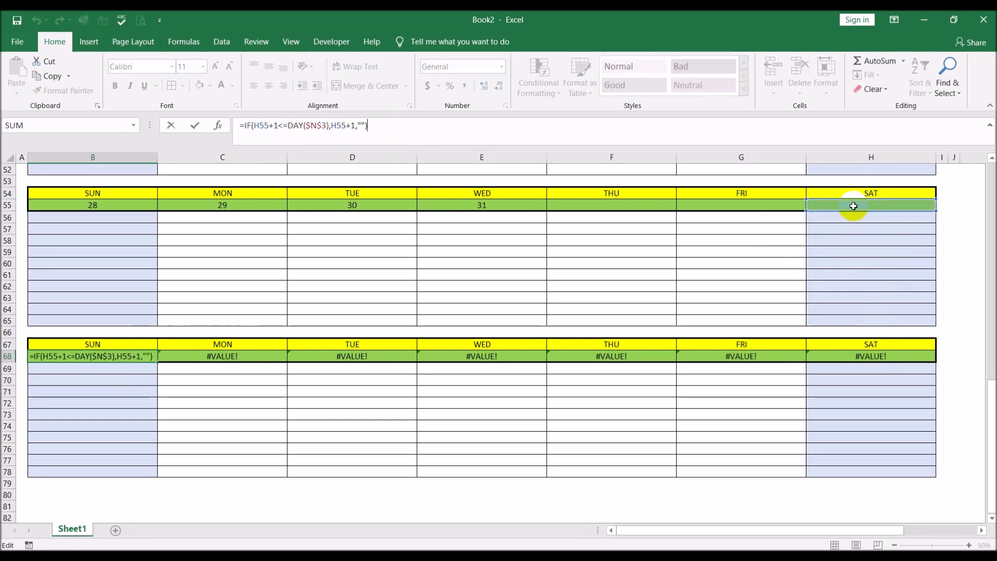
pyautogui.moveTo(877, 529); pyautogui.dragTo(955, 525)
pyautogui.scroll(13, 883, 322)
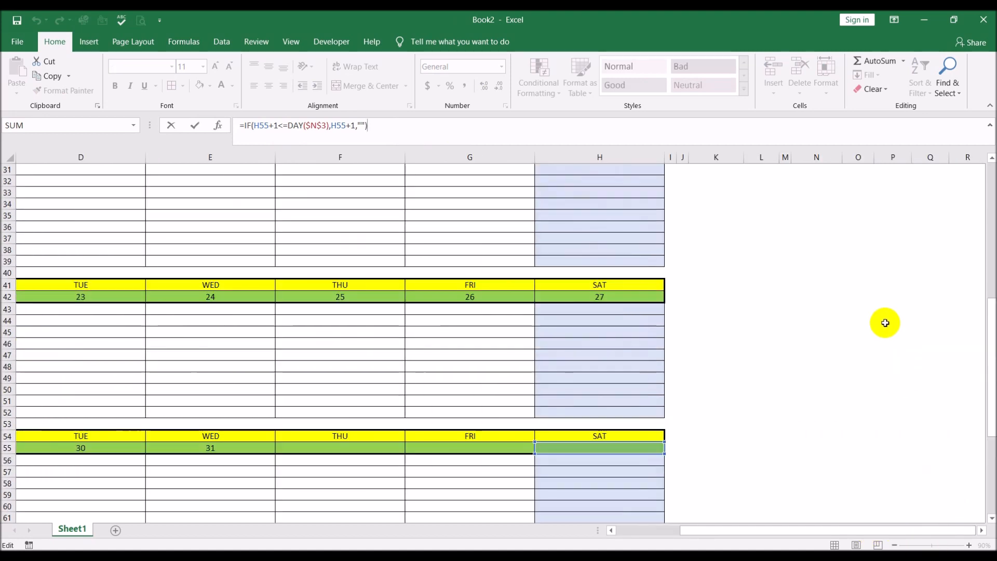
pyautogui.moveTo(990, 327); pyautogui.dragTo(948, 507)
pyautogui.moveTo(886, 530); pyautogui.dragTo(578, 529)
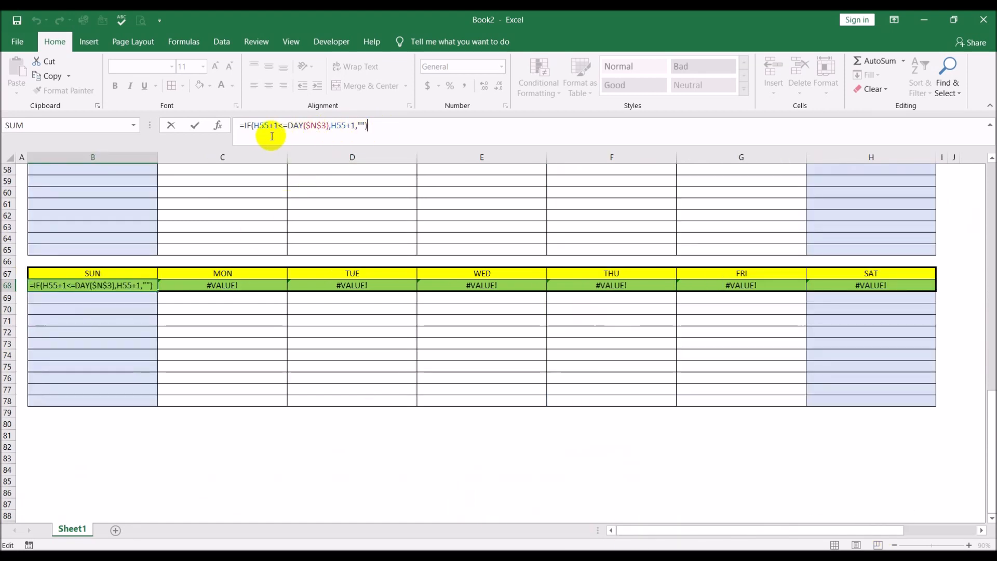
# - Wrap the B68 formula in IFERROR so it reads =IFERROR(IF(H55+1<=DAY($N$3),H55+1,""),"")
pyautogui.click(244, 126)
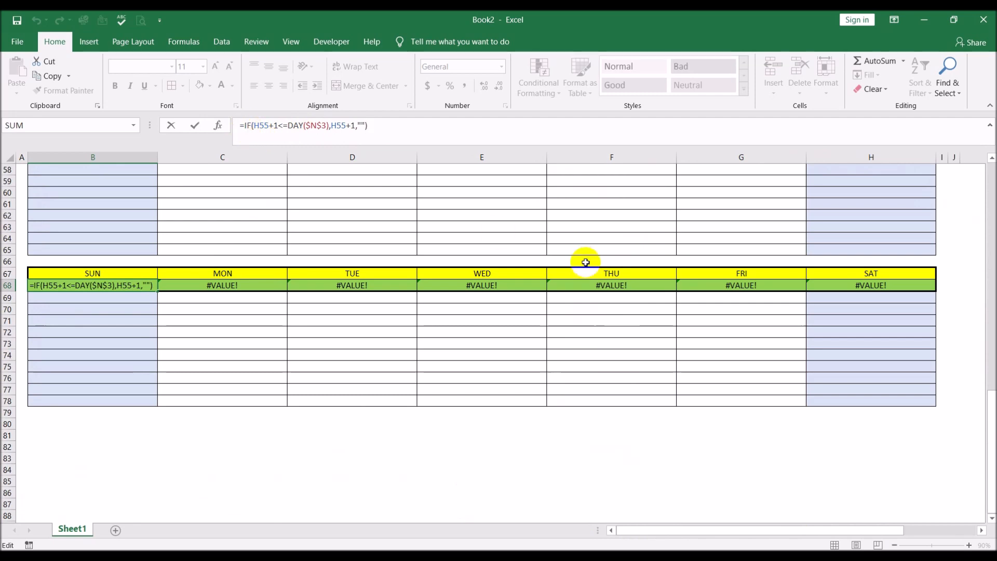
pyautogui.write('ife')
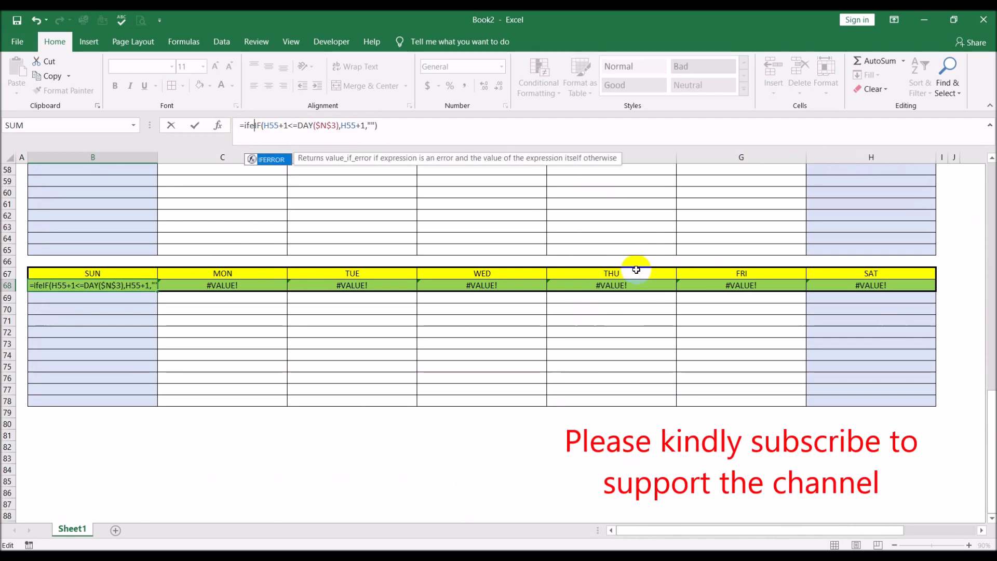
pyautogui.doubleClick(282, 162)
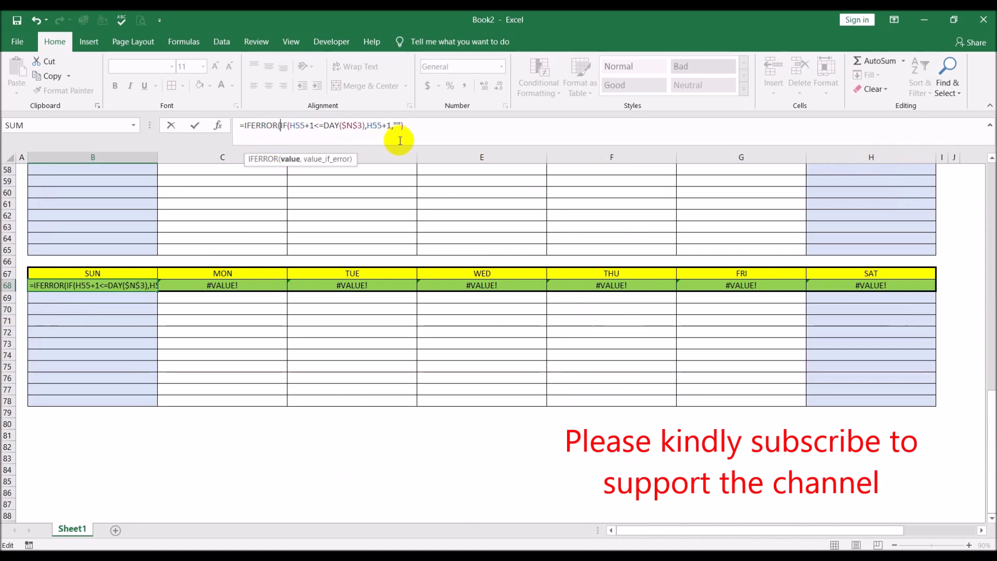
pyautogui.click(436, 125)
pyautogui.write(',')
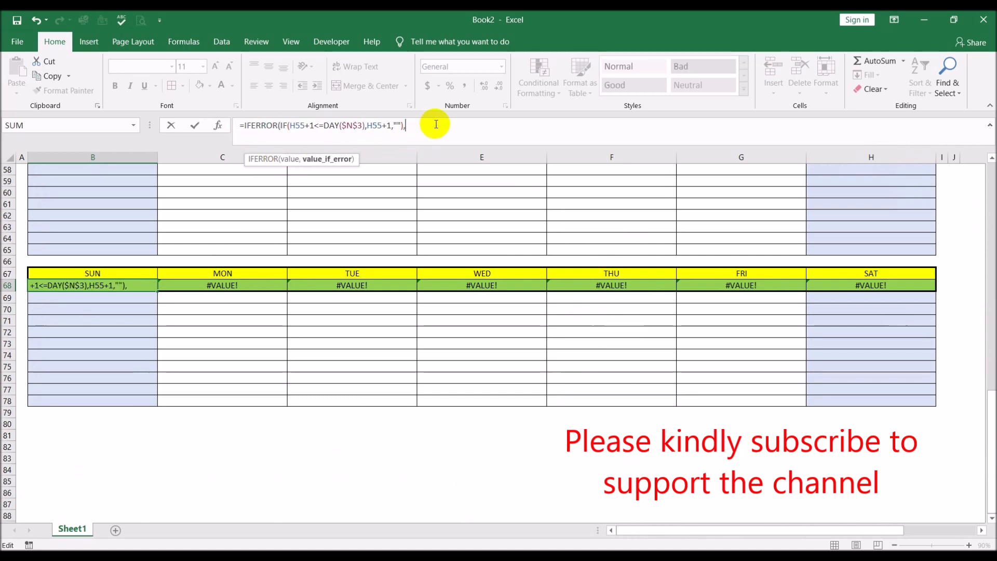
pyautogui.write('"")')
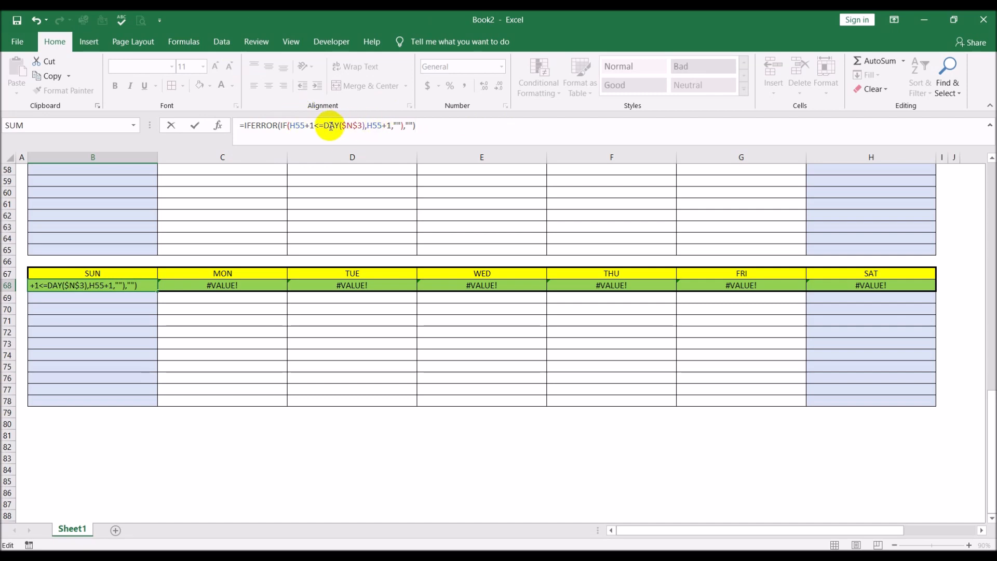
pyautogui.click(365, 127)
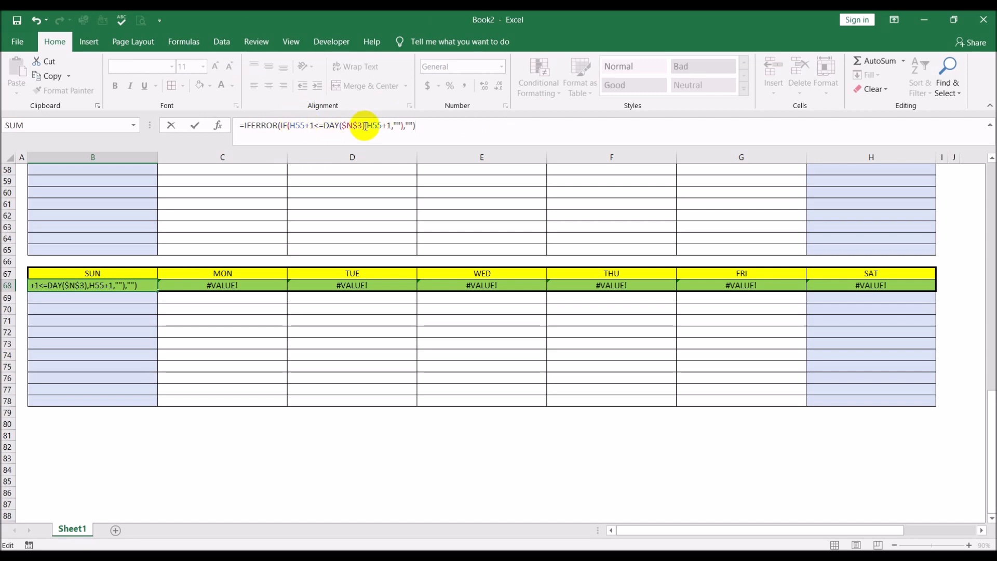
pyautogui.click(460, 128)
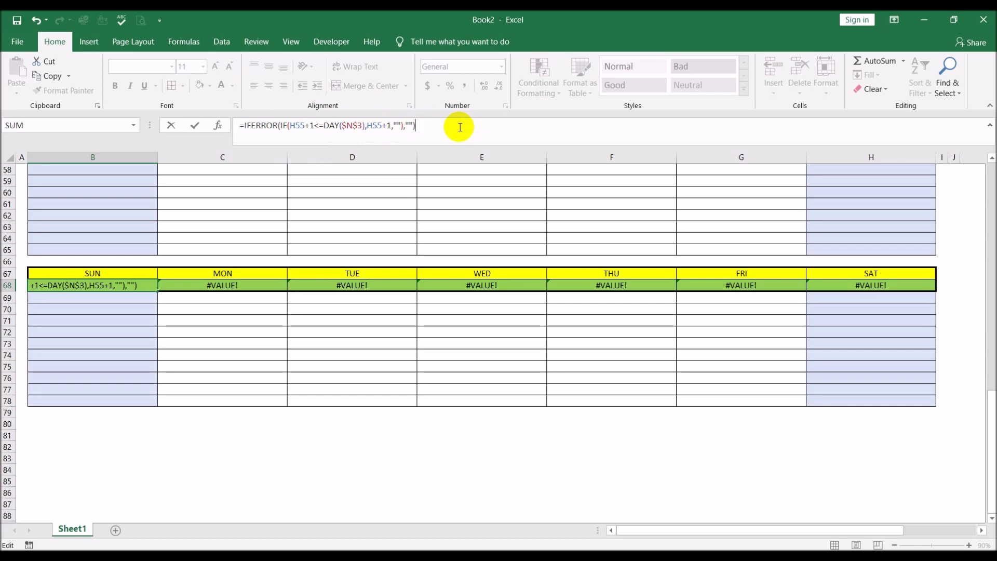
pyautogui.press('Return')
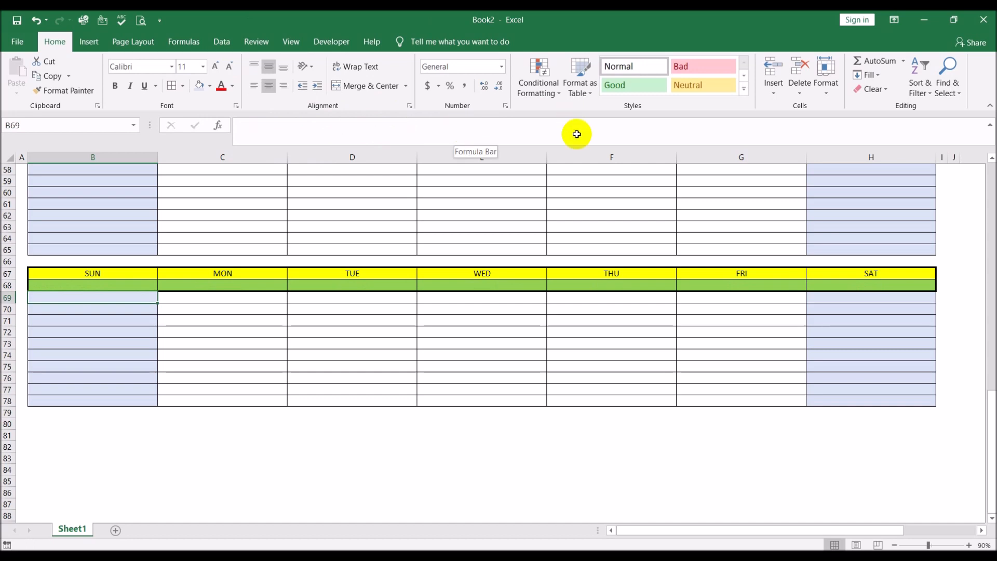
# - Set the Start of Month date in K3 to 8/1
pyautogui.scroll(8, 444, 386)
pyautogui.scroll(11, 444, 386)
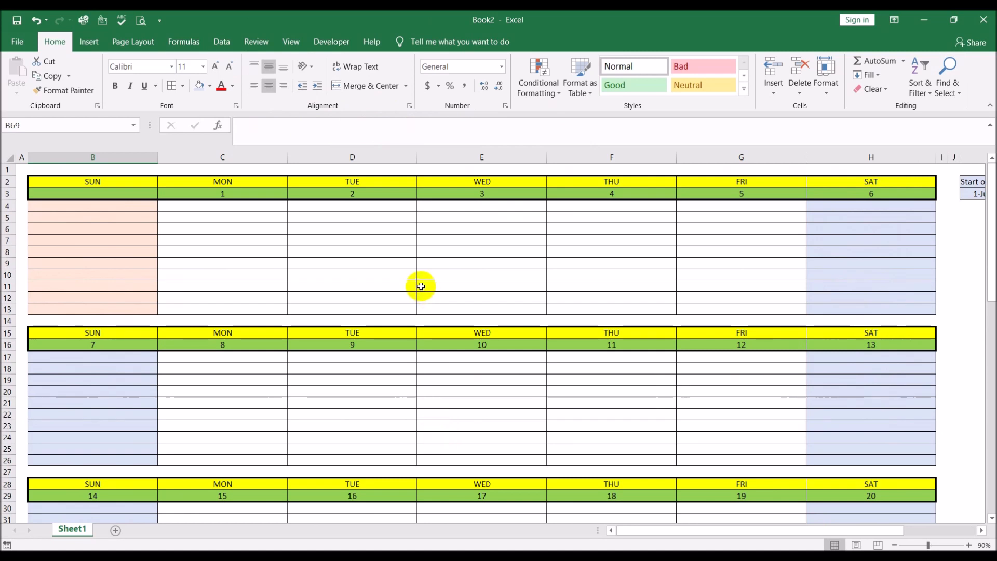
pyautogui.scroll(-7, 416, 285)
pyautogui.scroll(7, 415, 289)
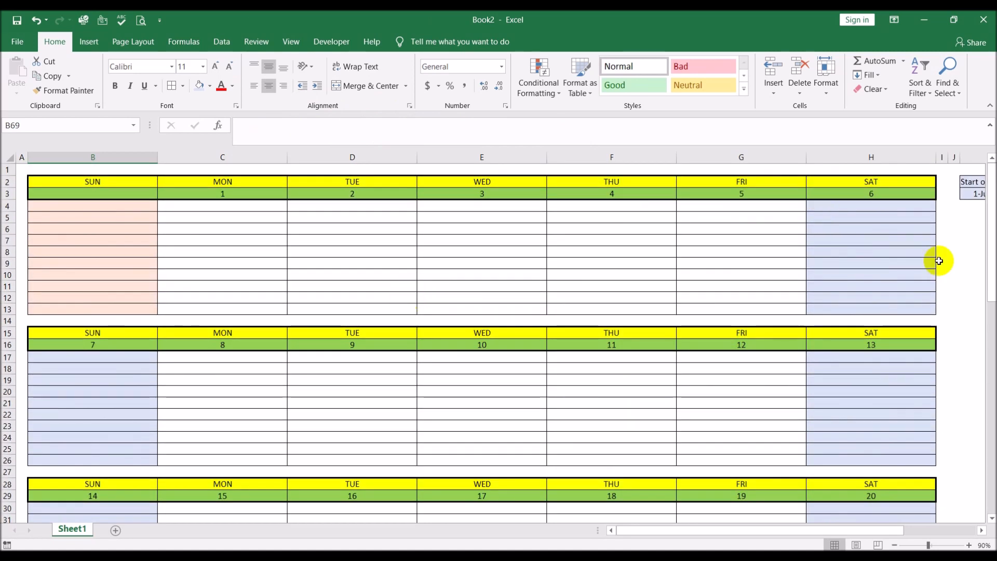
pyautogui.click(971, 193)
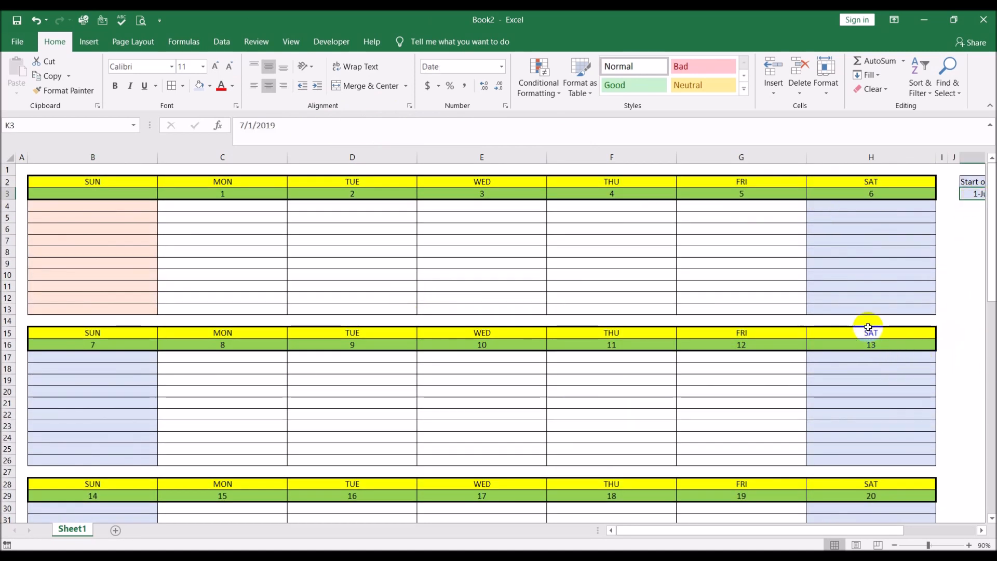
pyautogui.write('8/1')
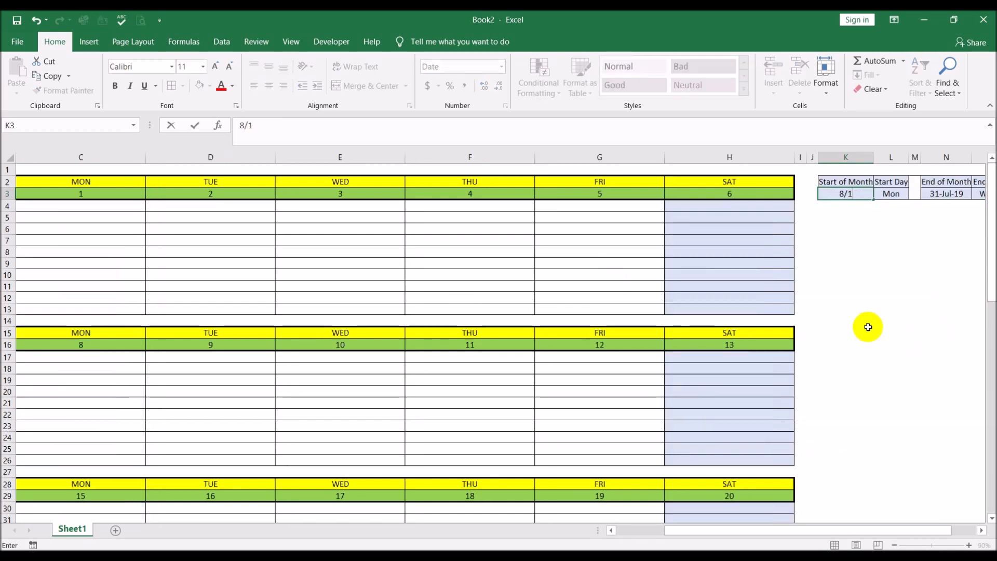
pyautogui.press('Return')
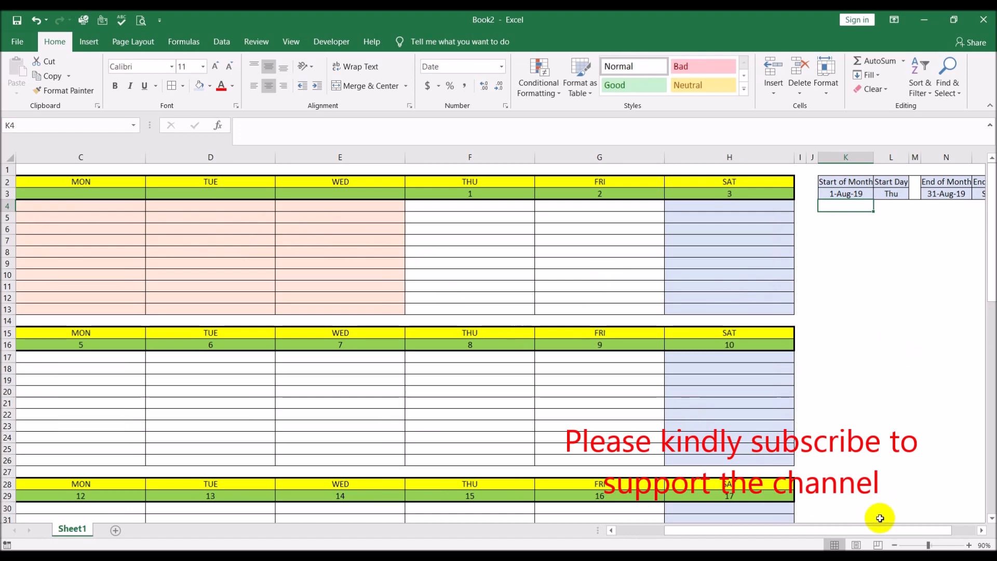
# - Review the August calendar's dates and shading in every week, checking the month's last day in H55 and first day in F3
pyautogui.moveTo(879, 527); pyautogui.dragTo(681, 532)
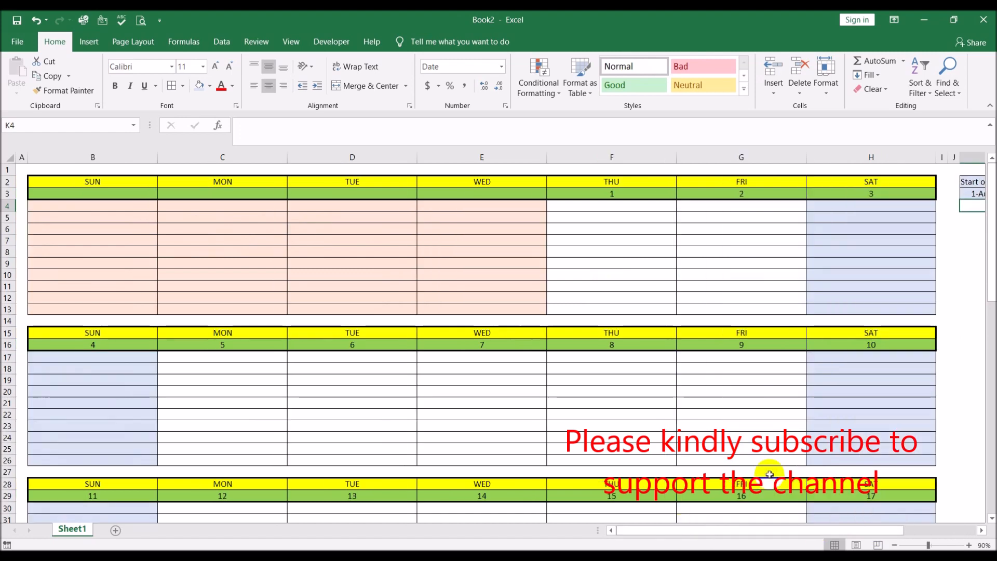
pyautogui.scroll(-11, 885, 262)
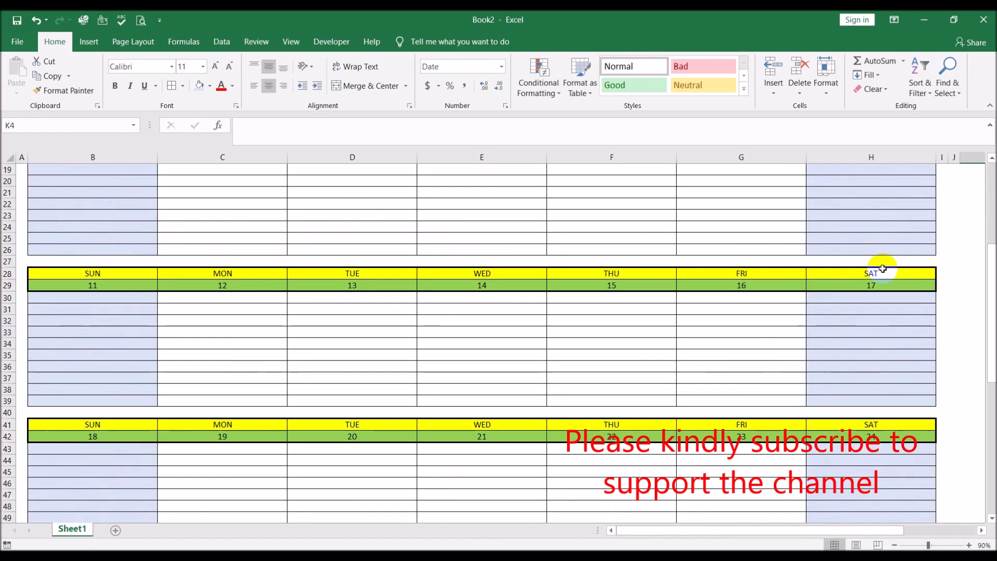
pyautogui.scroll(-9, 694, 304)
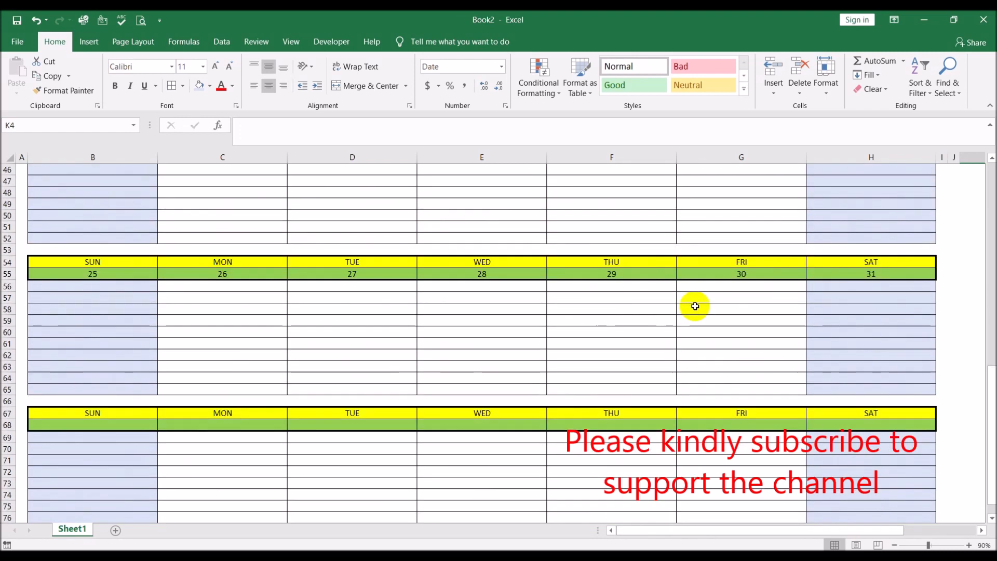
pyautogui.scroll(6, 697, 307)
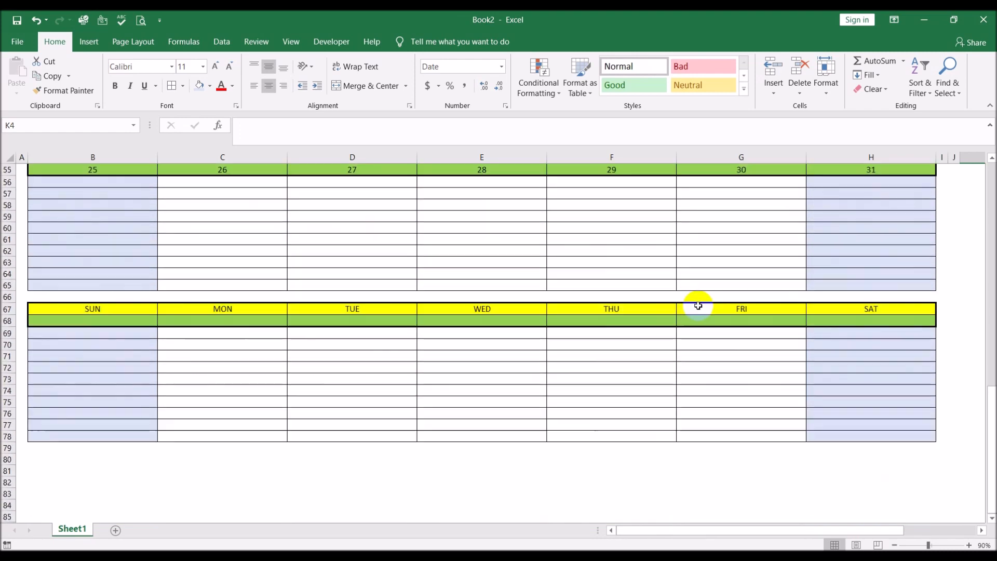
pyautogui.click(884, 314)
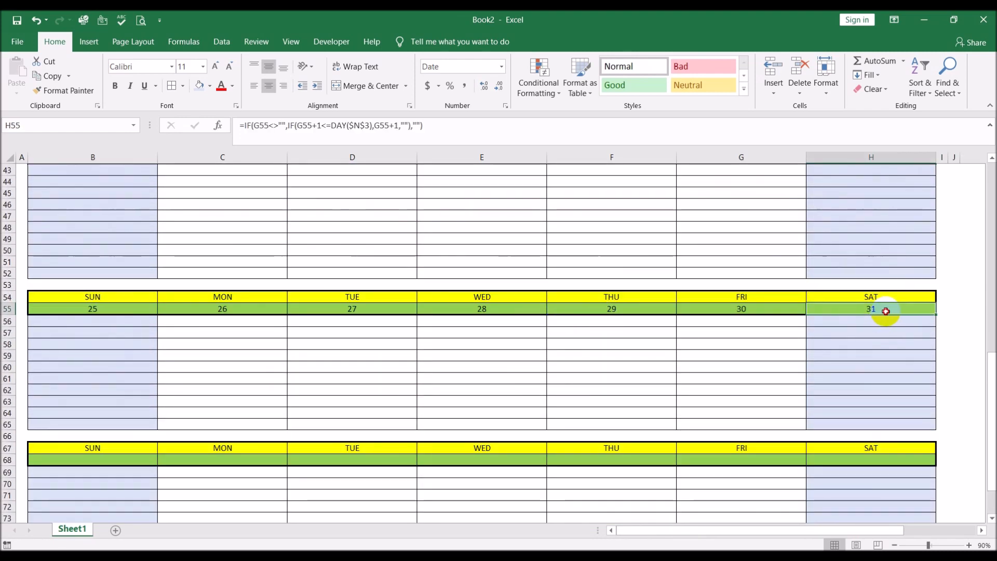
pyautogui.scroll(14, 865, 397)
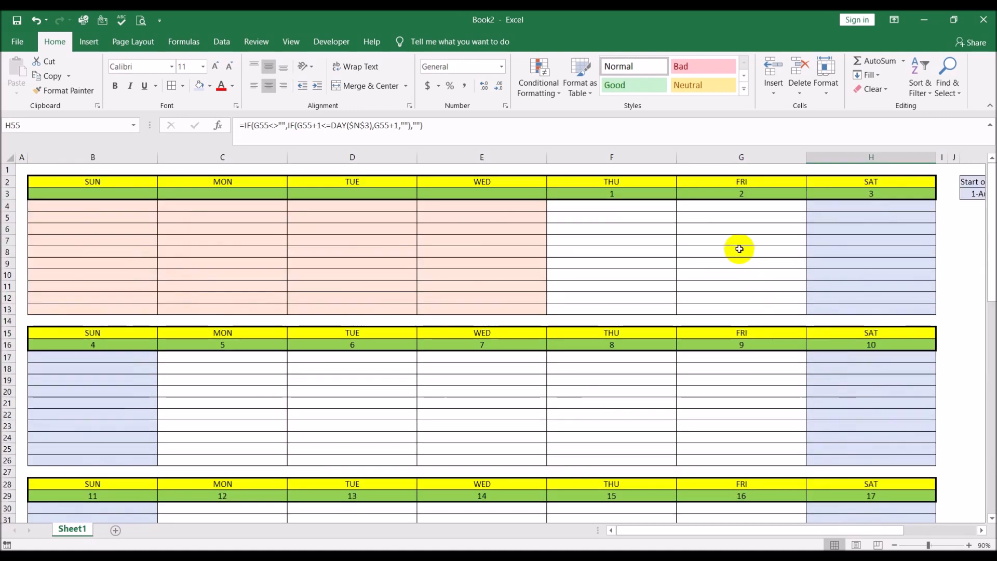
pyautogui.click(618, 195)
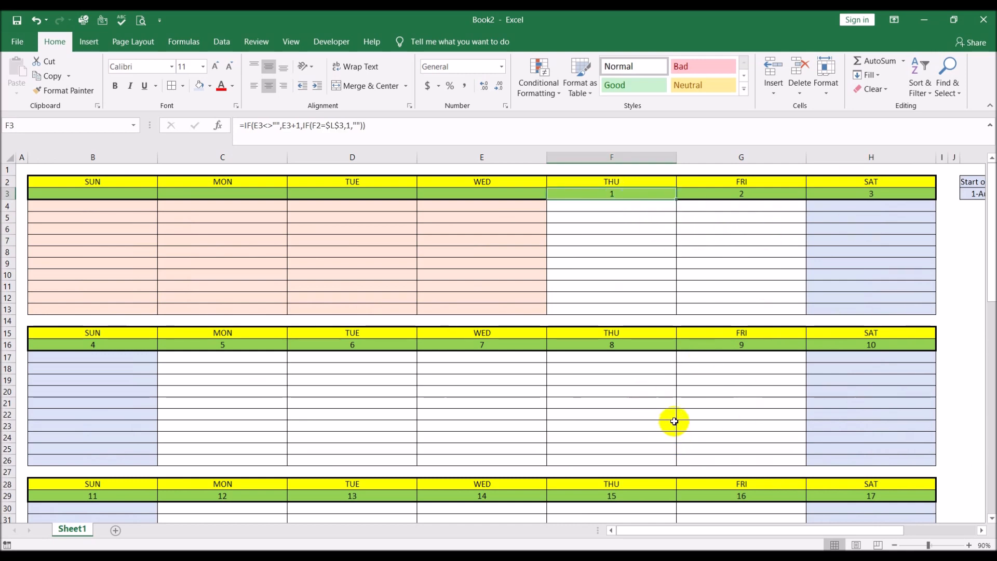
pyautogui.moveTo(811, 530); pyautogui.dragTo(719, 531)
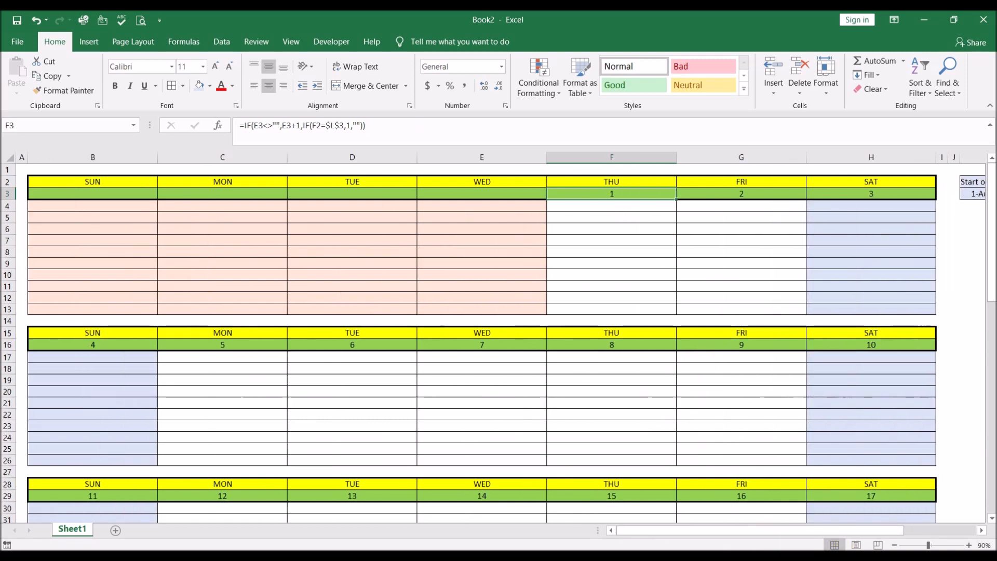
# - Open the Windows system calendar and show August 2019 to compare its dates with the sheet
pyautogui.click(947, 555)
pyautogui.click(974, 163)
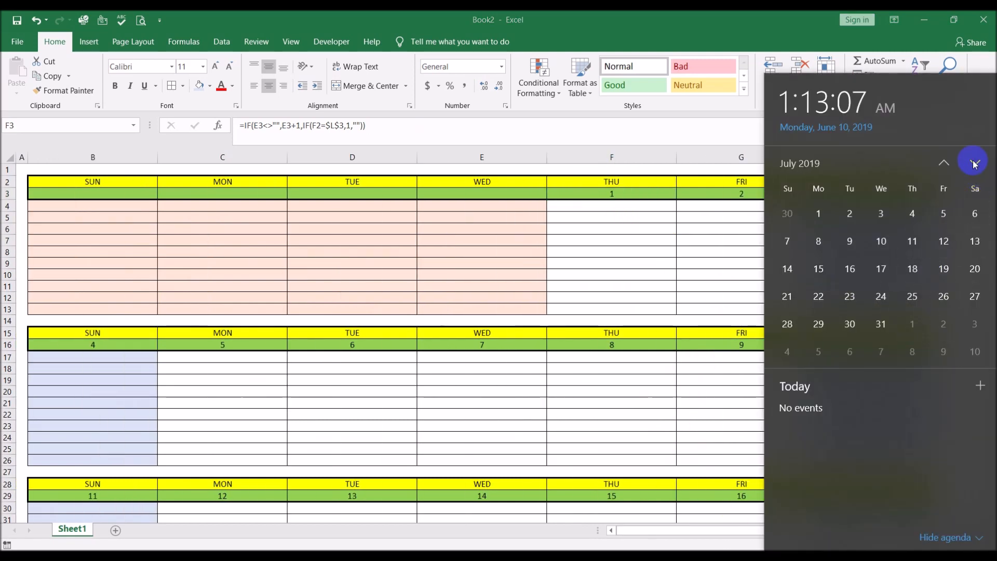
pyautogui.click(974, 163)
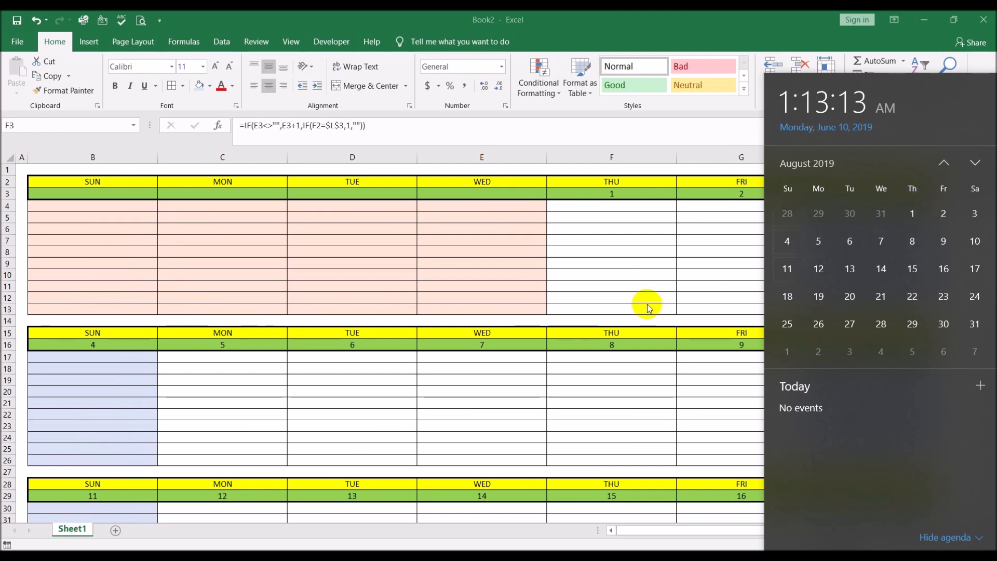
# - Compare the sheet's August dates through the last weeks with the Windows system calendar for August 2019
pyautogui.scroll(-12, 621, 332)
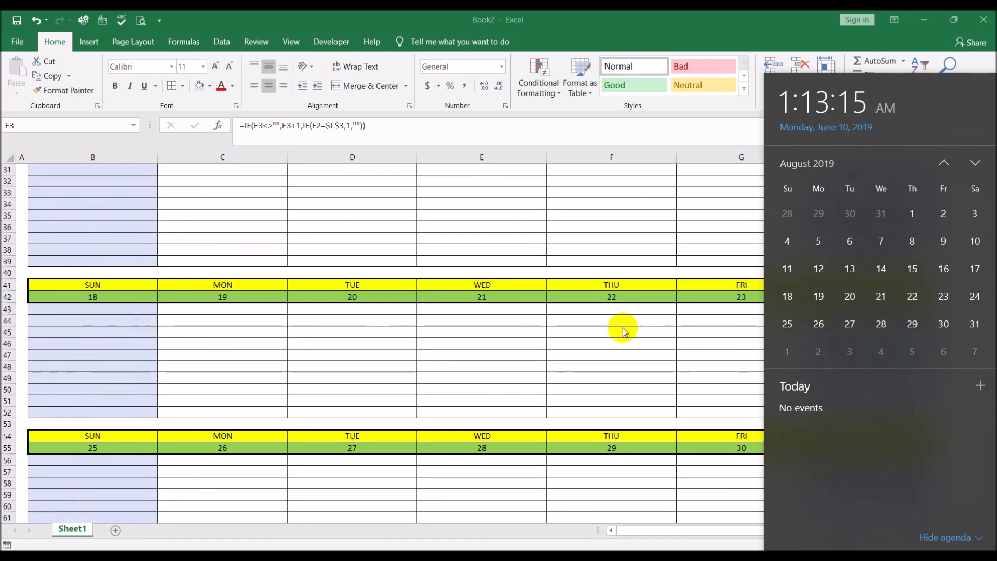
pyautogui.scroll(-2, 622, 328)
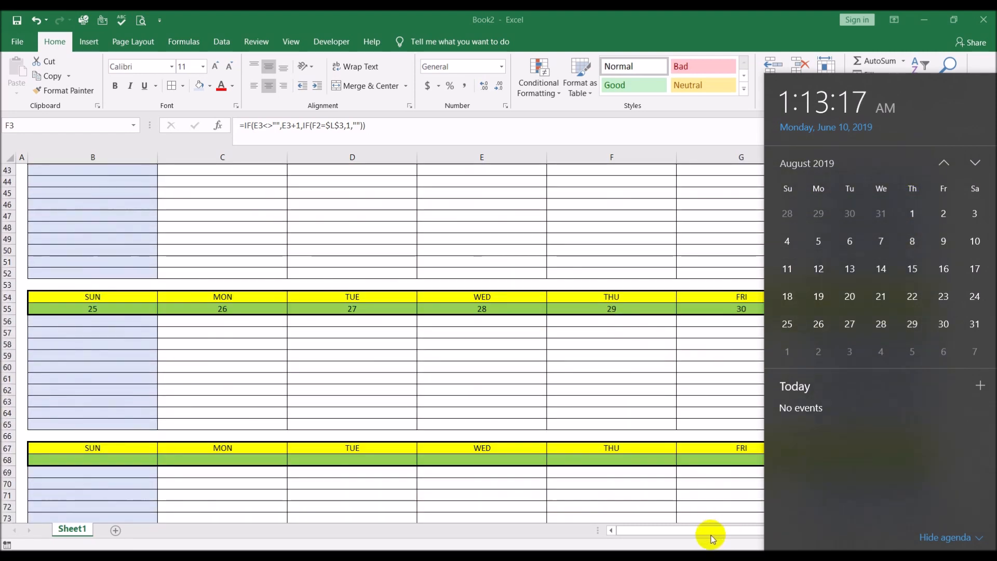
pyautogui.click(686, 537)
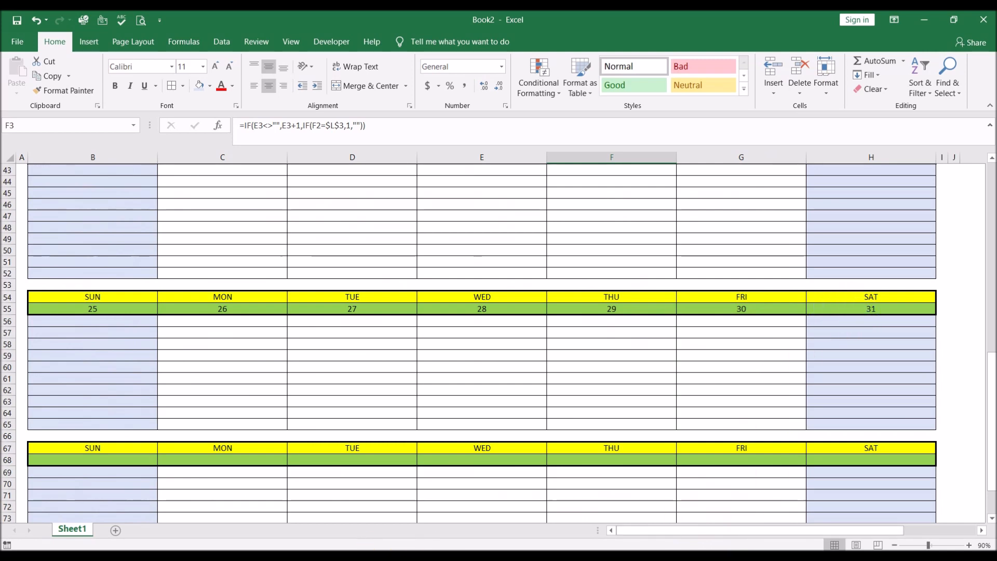
pyautogui.click(948, 557)
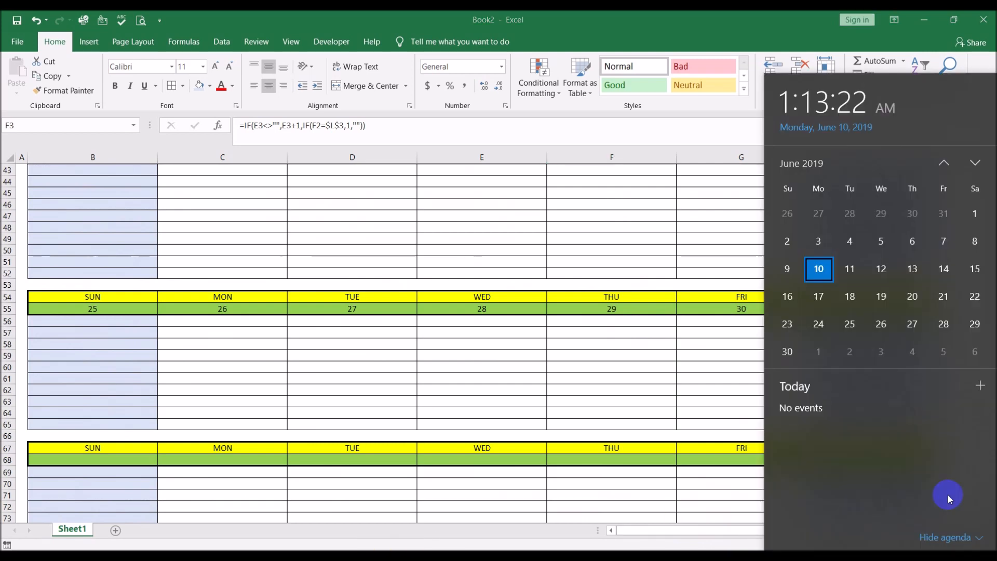
pyautogui.click(975, 164)
pyautogui.click(975, 164)
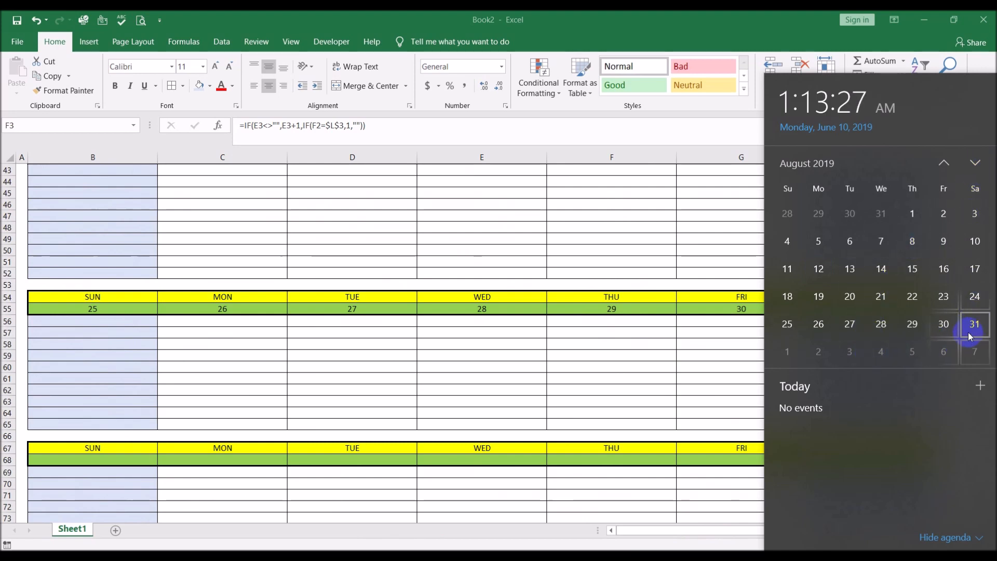
pyautogui.click(514, 222)
pyautogui.scroll(1, 526, 241)
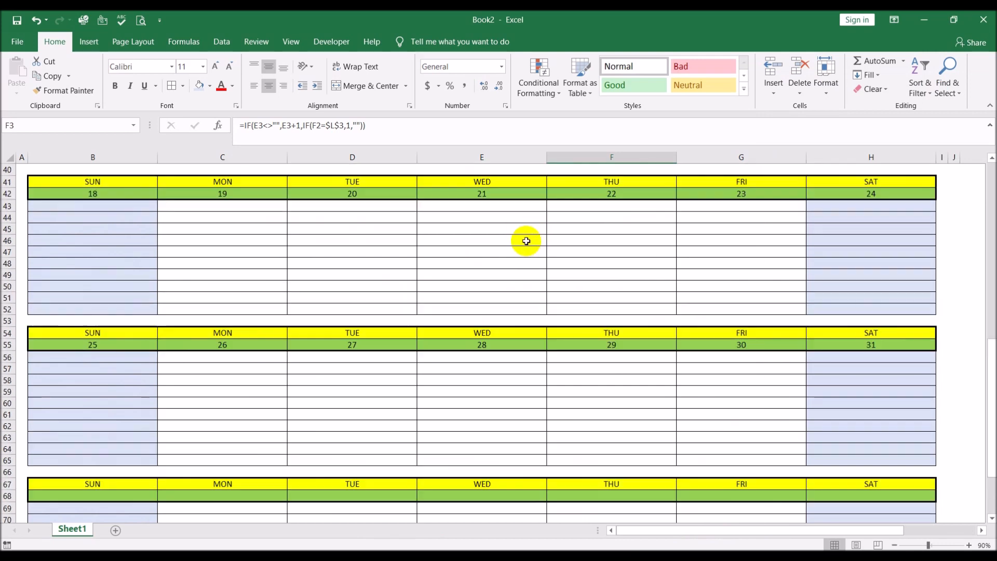
pyautogui.scroll(13, 525, 240)
pyautogui.click(422, 300)
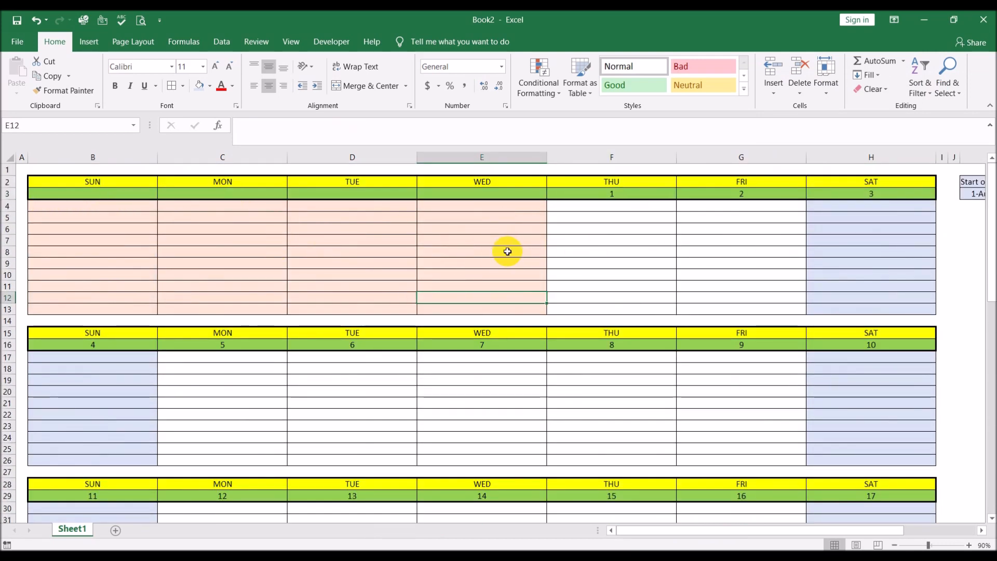
pyautogui.click(586, 226)
pyautogui.click(610, 275)
pyautogui.moveTo(634, 296); pyautogui.dragTo(783, 257)
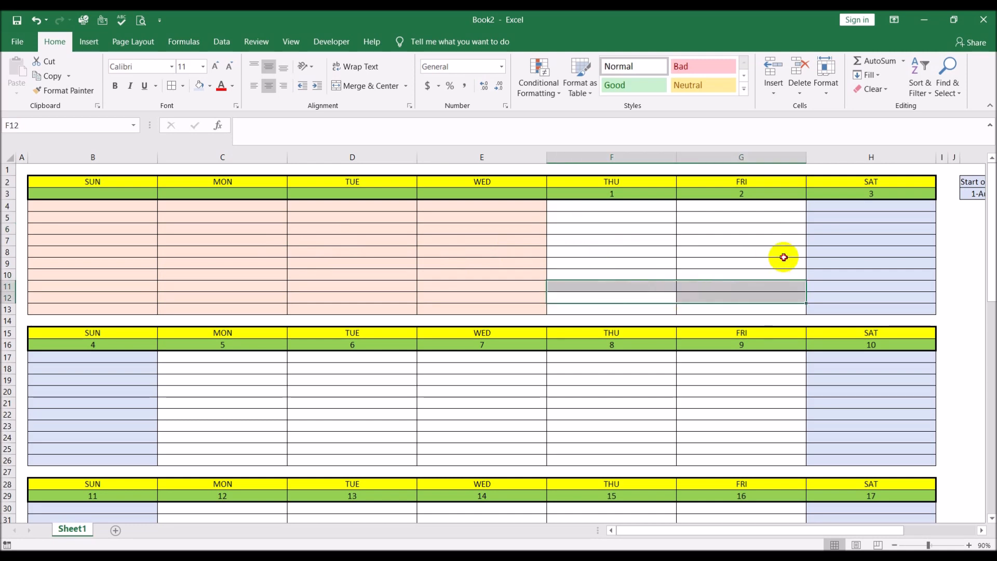
pyautogui.click(852, 235)
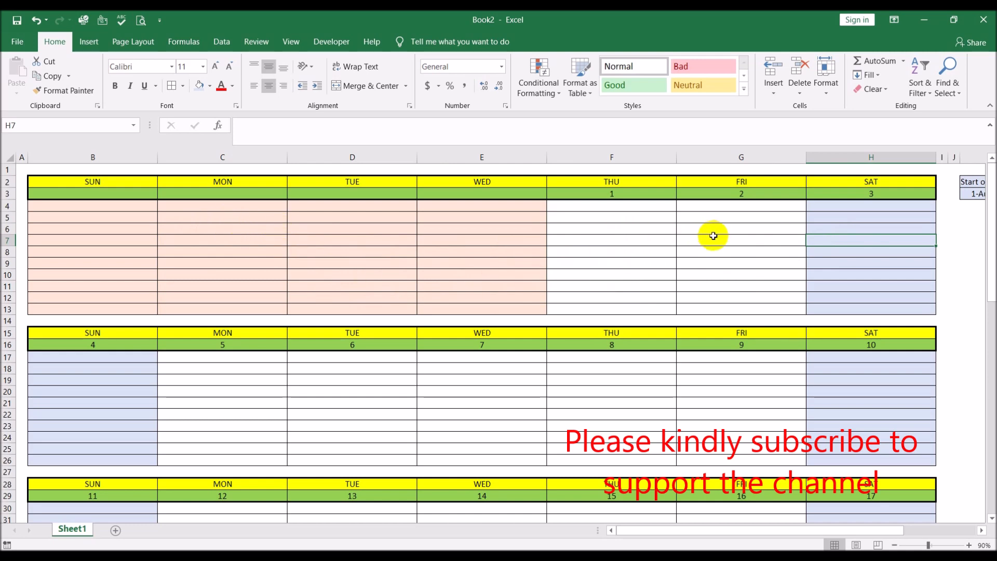
# - Replace the Start of Month date in K3 with the formula =TODAY()
pyautogui.click(970, 194)
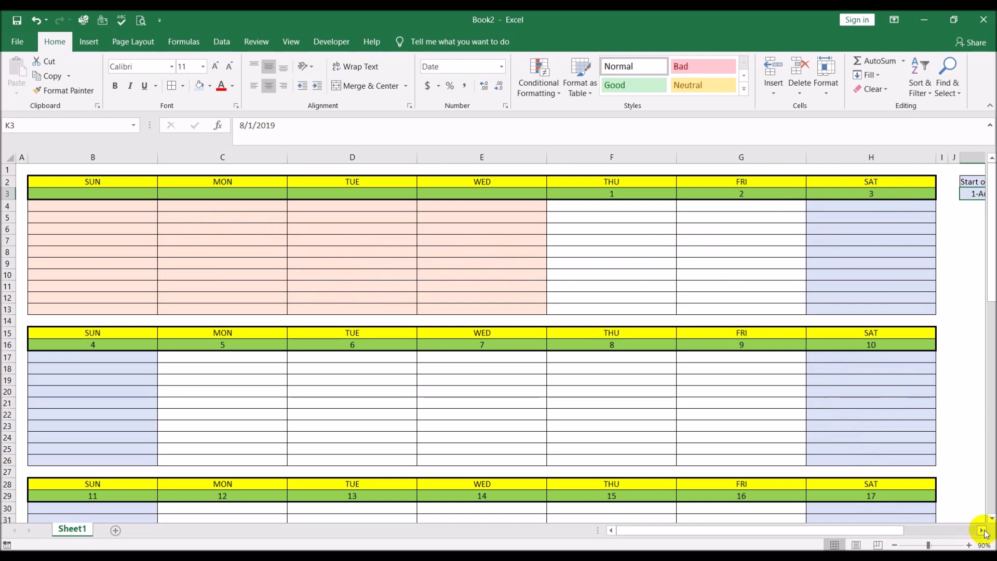
pyautogui.click(982, 530)
pyautogui.click(982, 530)
pyautogui.click(982, 530)
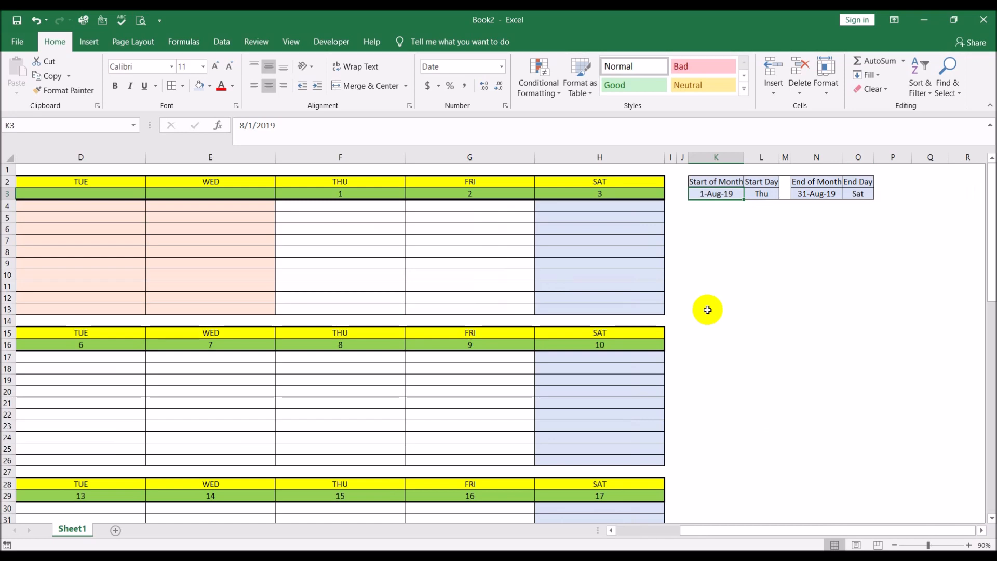
pyautogui.write('=toda')
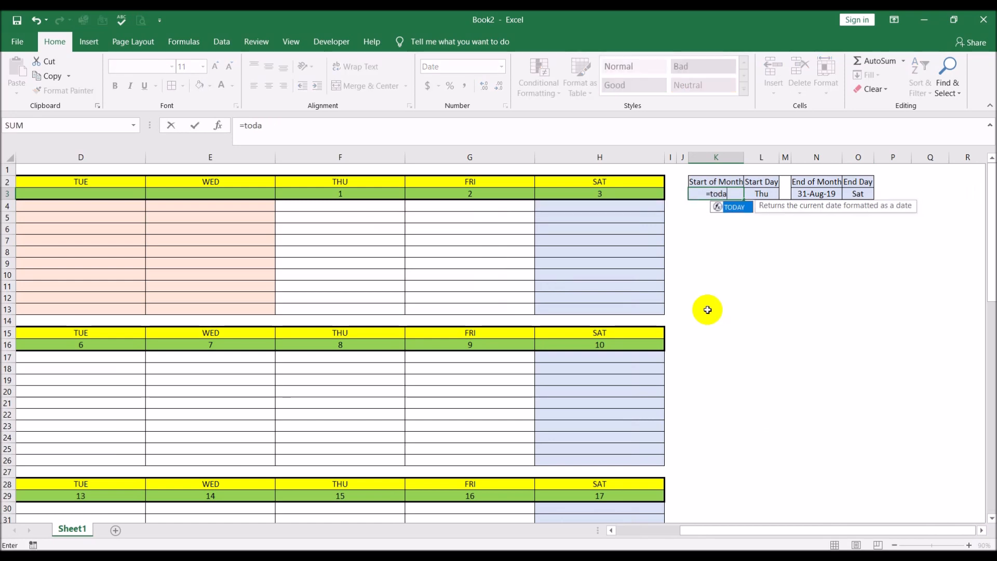
pyautogui.write('y()')
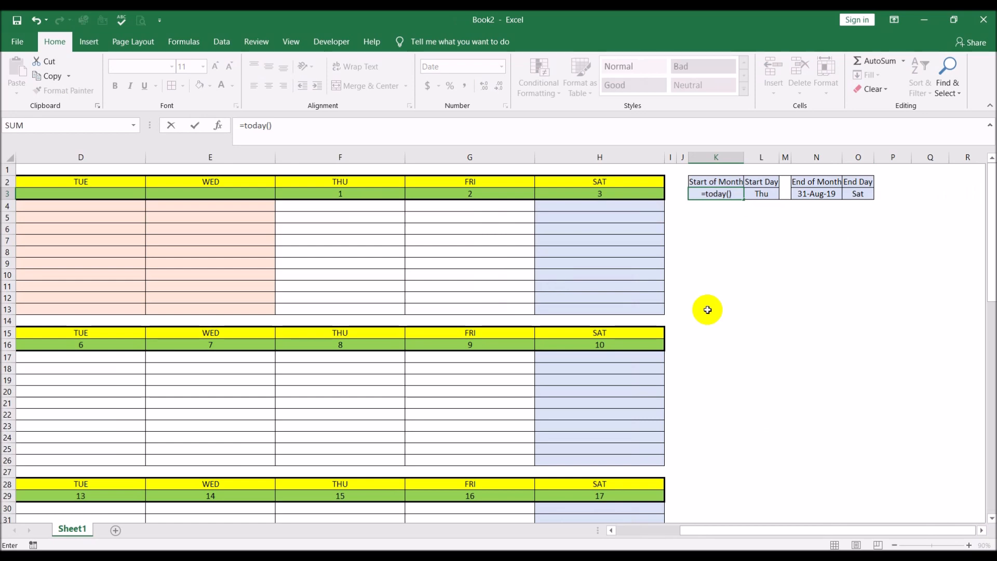
pyautogui.press('Return')
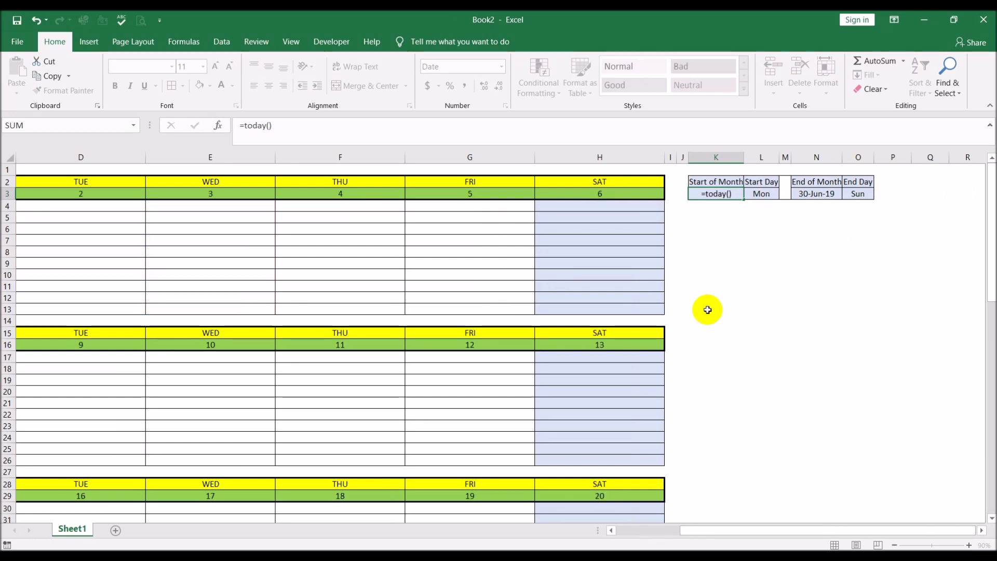
# - Extend the Start of Month formula in K3 to =TODAY()-DAY(TODAY())
pyautogui.click(716, 193)
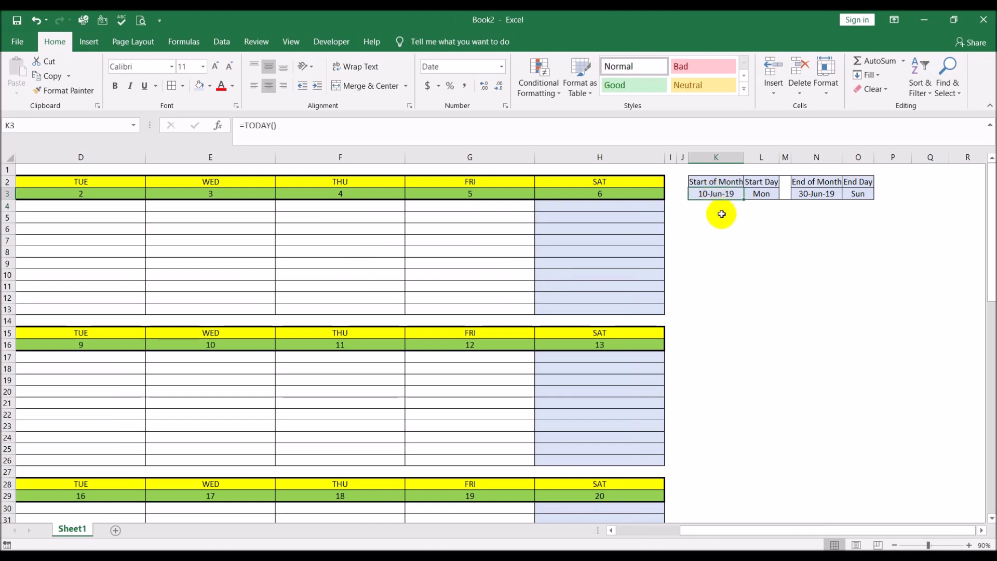
pyautogui.click(336, 125)
pyautogui.write('-d')
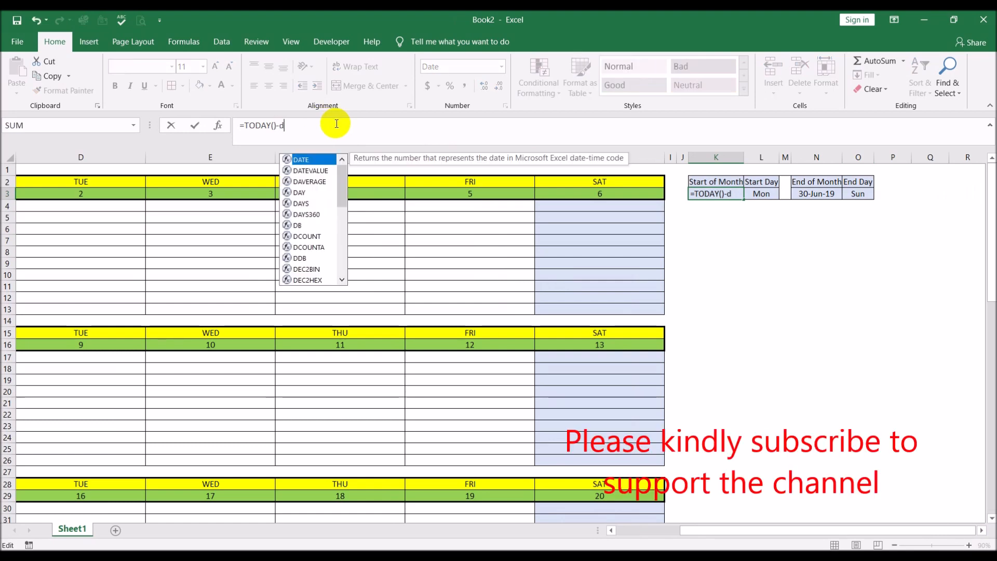
pyautogui.write('ay(t')
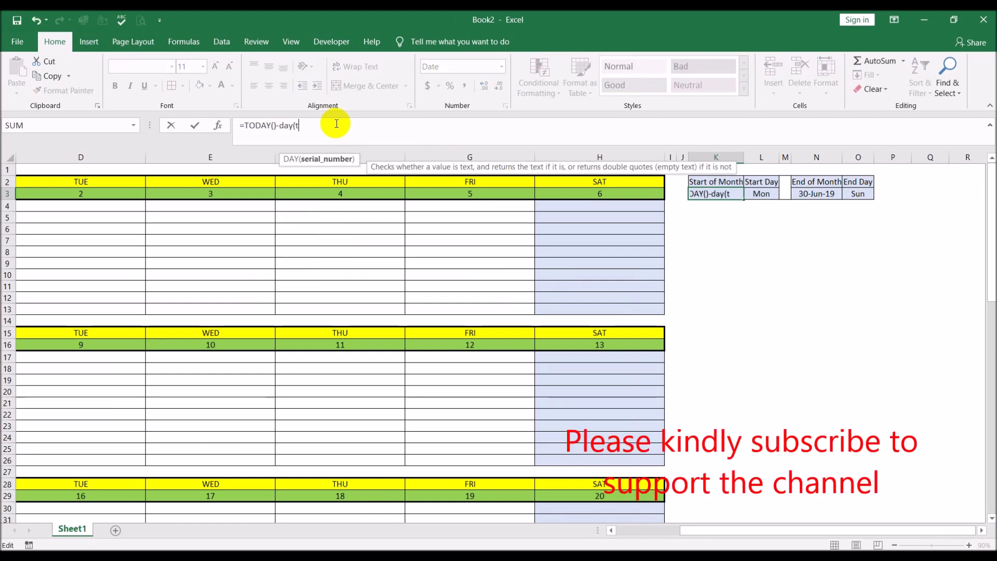
pyautogui.write('oday()')
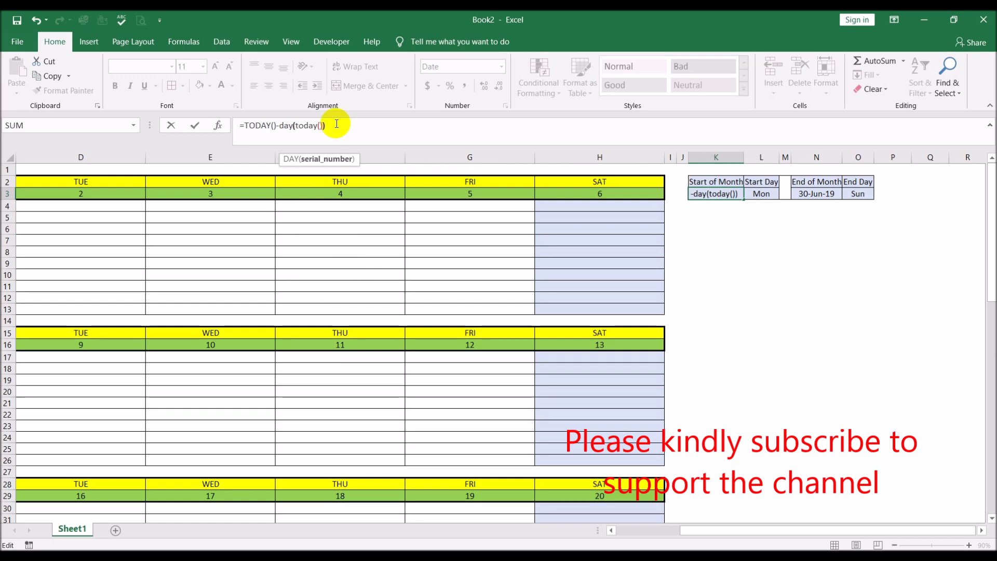
pyautogui.write(')')
pyautogui.press('Return')
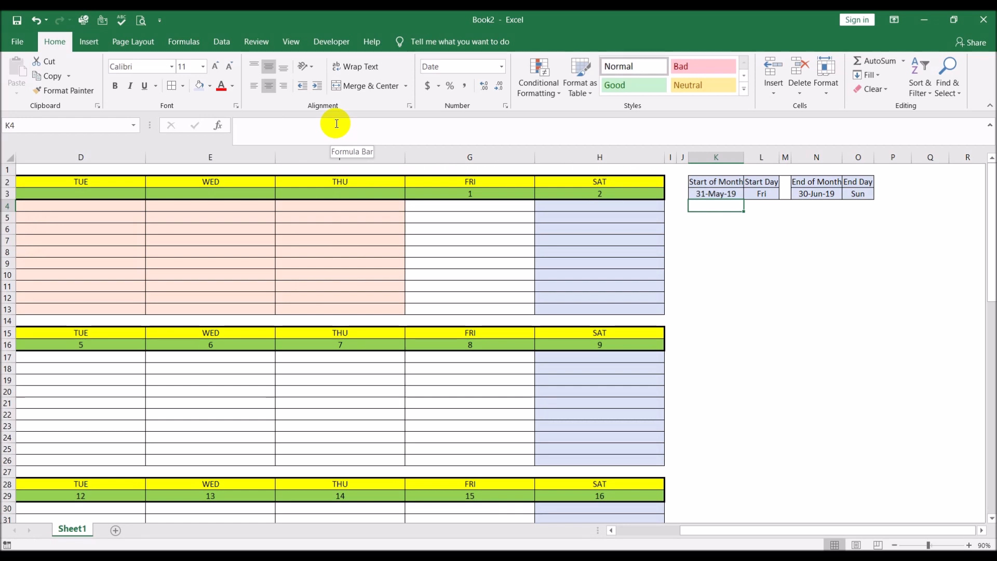
# - Add 1 to the Start of Month formula in K3 so it reads =TODAY()-DAY(TODAY())+1
pyautogui.click(724, 196)
pyautogui.click(372, 125)
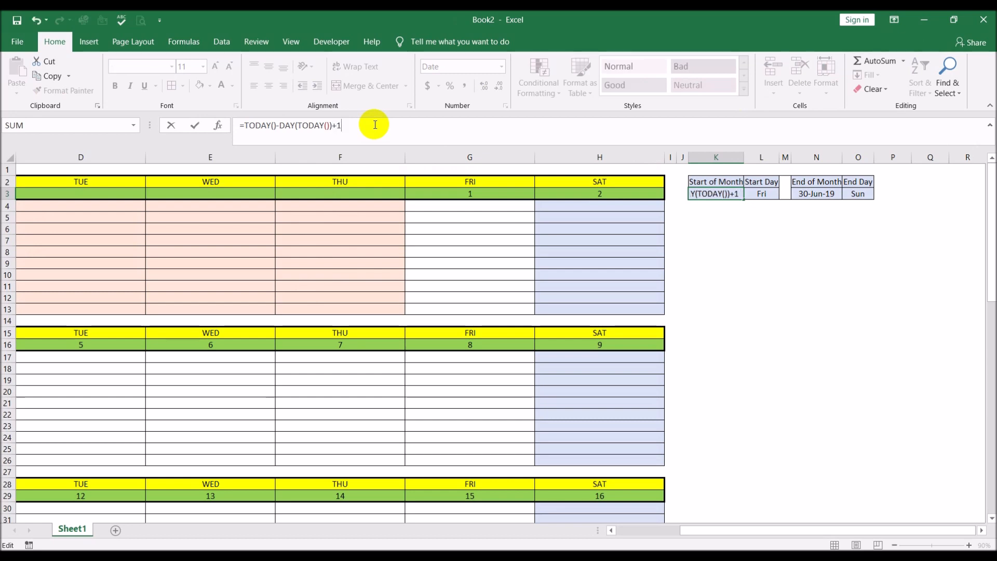
pyautogui.press('Return')
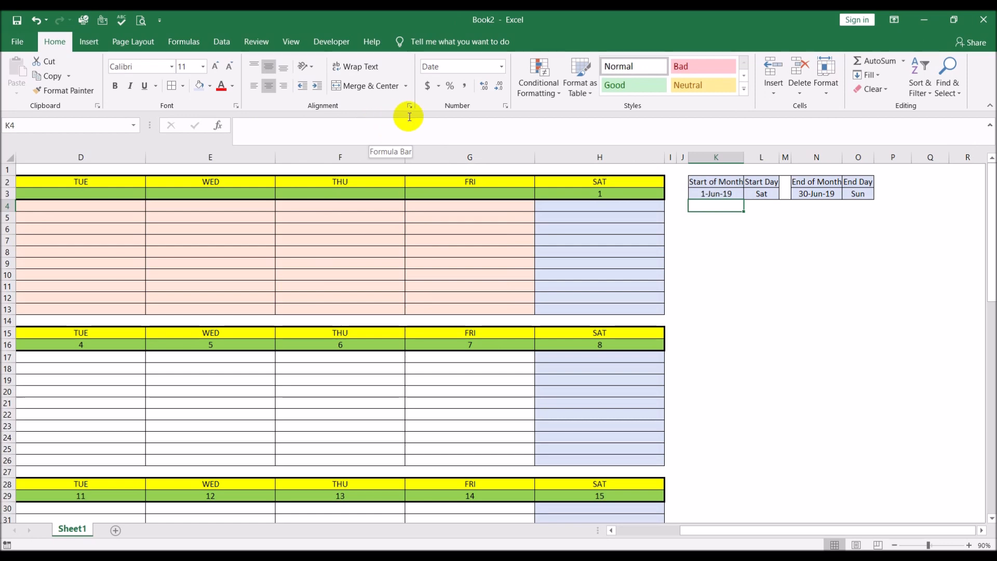
# - Review the June calendar's dates and shading from the first week through the last week block
pyautogui.moveTo(820, 535); pyautogui.dragTo(816, 512)
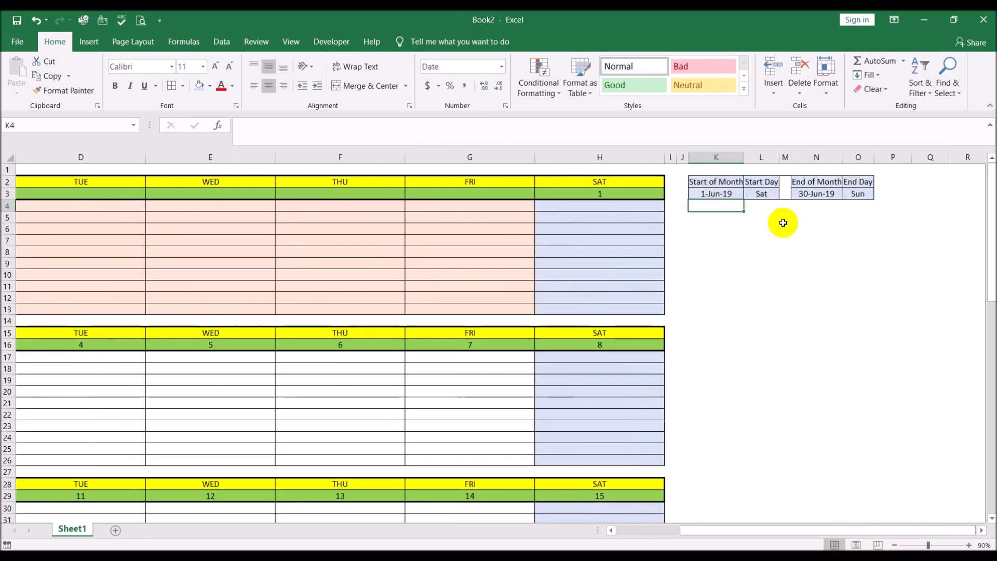
pyautogui.moveTo(869, 534); pyautogui.dragTo(656, 372)
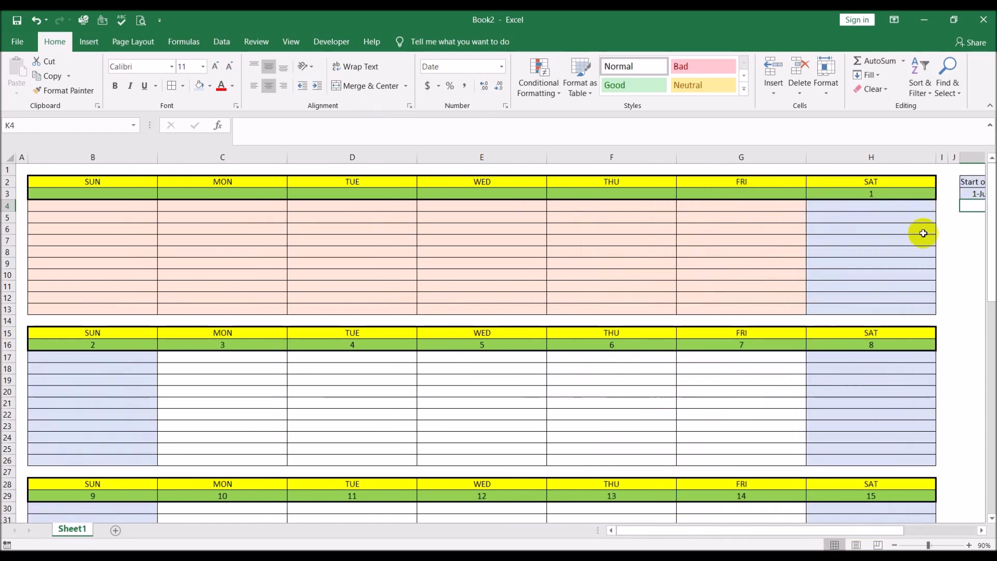
pyautogui.scroll(-8, 787, 259)
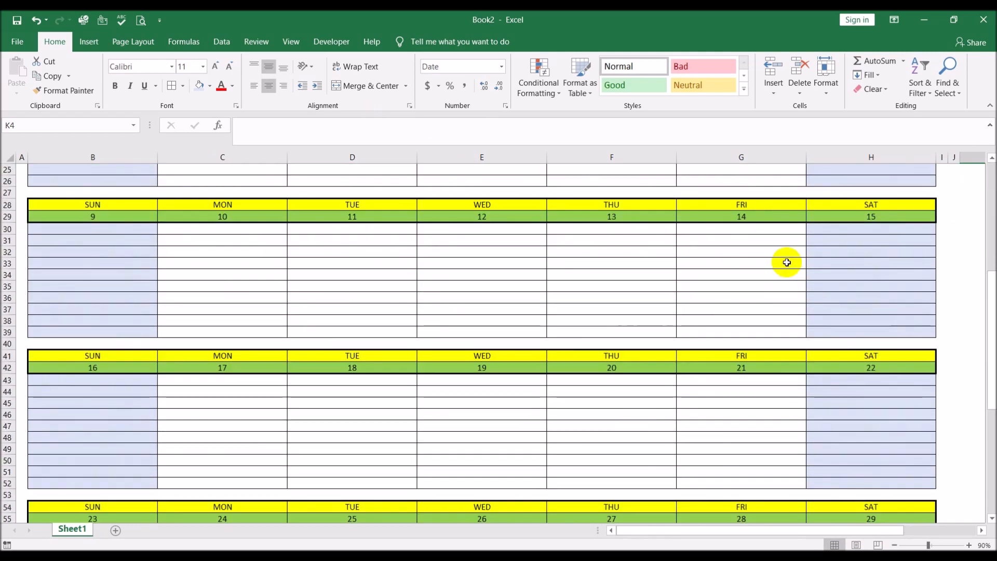
pyautogui.scroll(-7, 787, 262)
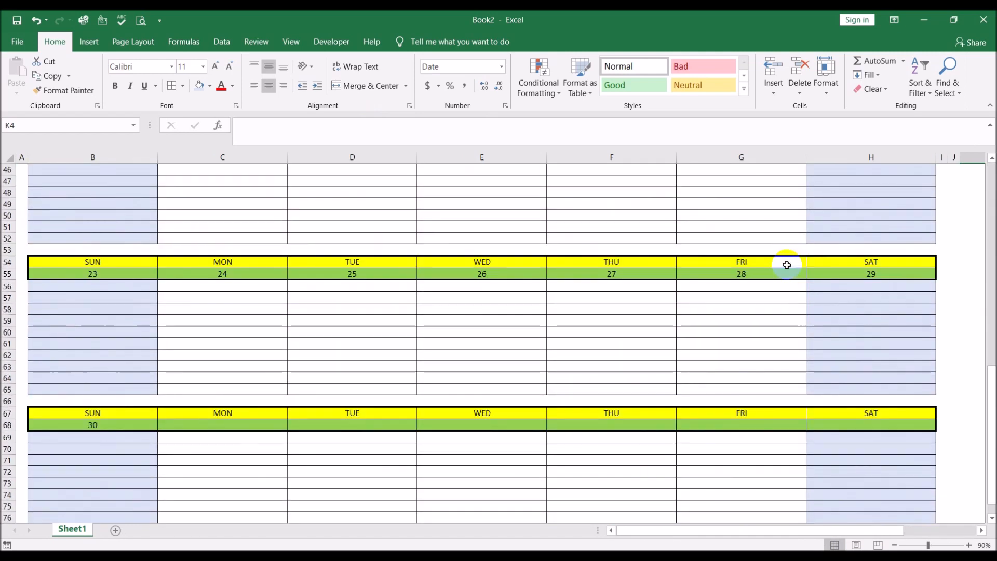
pyautogui.scroll(-6, 786, 264)
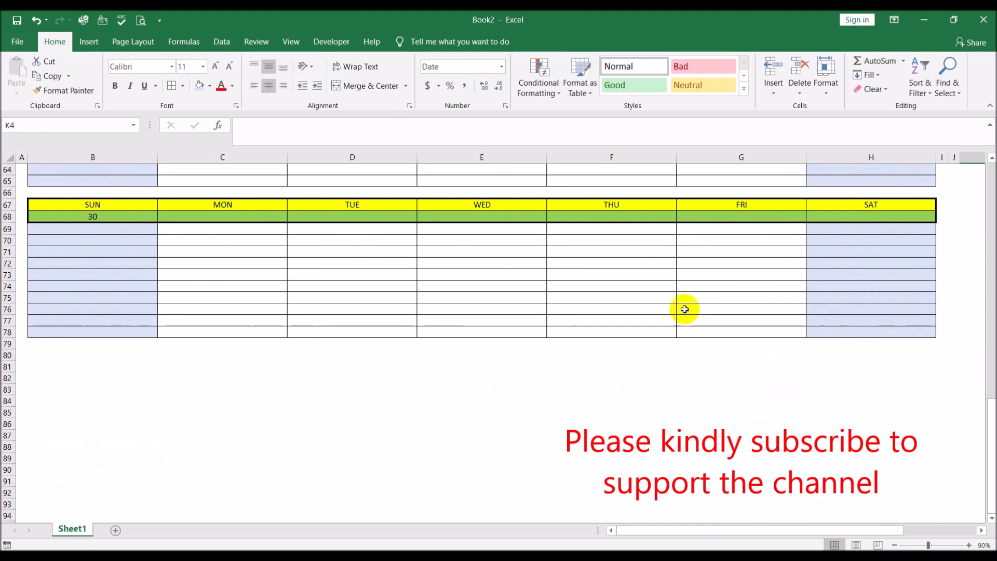
pyautogui.click(450, 367)
pyautogui.scroll(15, 431, 429)
pyautogui.scroll(6, 431, 430)
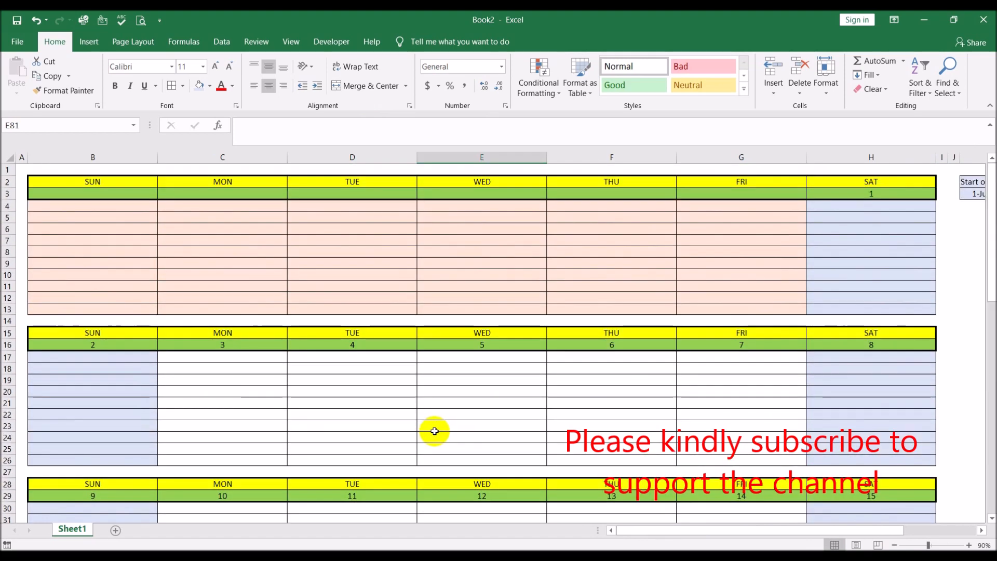
# - Change the page orientation from Portrait to Landscape, checking the calendar's print preview before and after
pyautogui.click(141, 20)
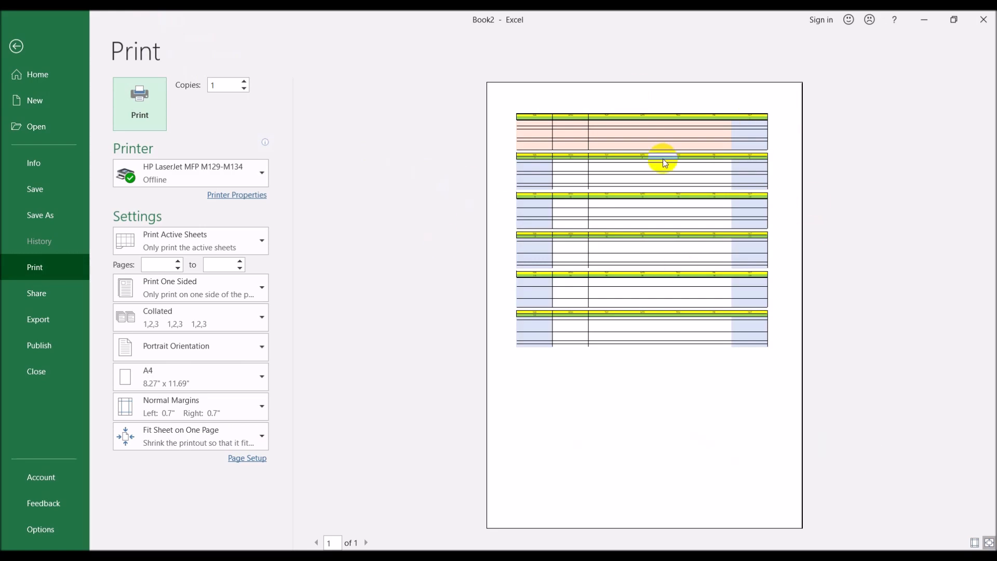
pyautogui.press('Escape')
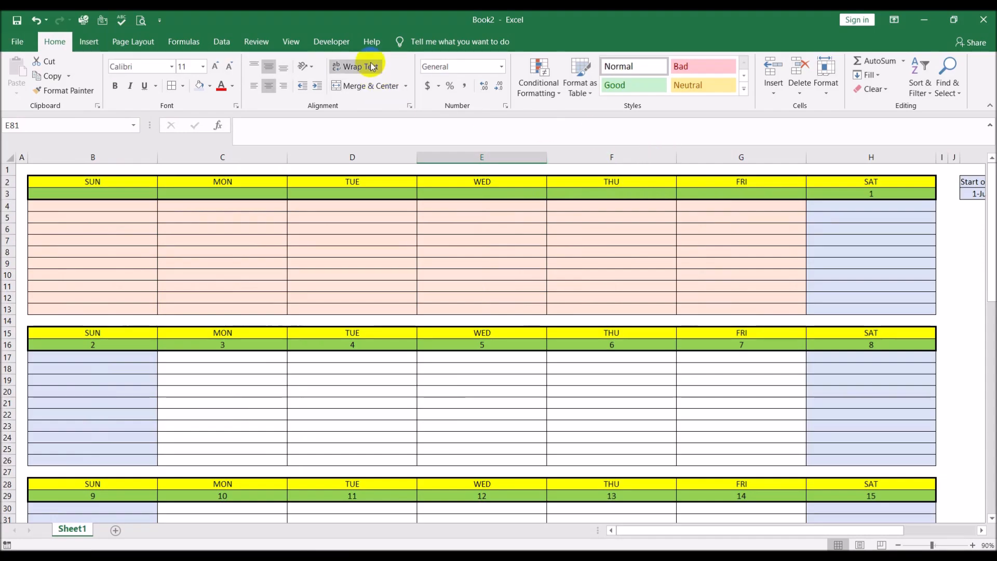
pyautogui.click(150, 42)
pyautogui.click(135, 86)
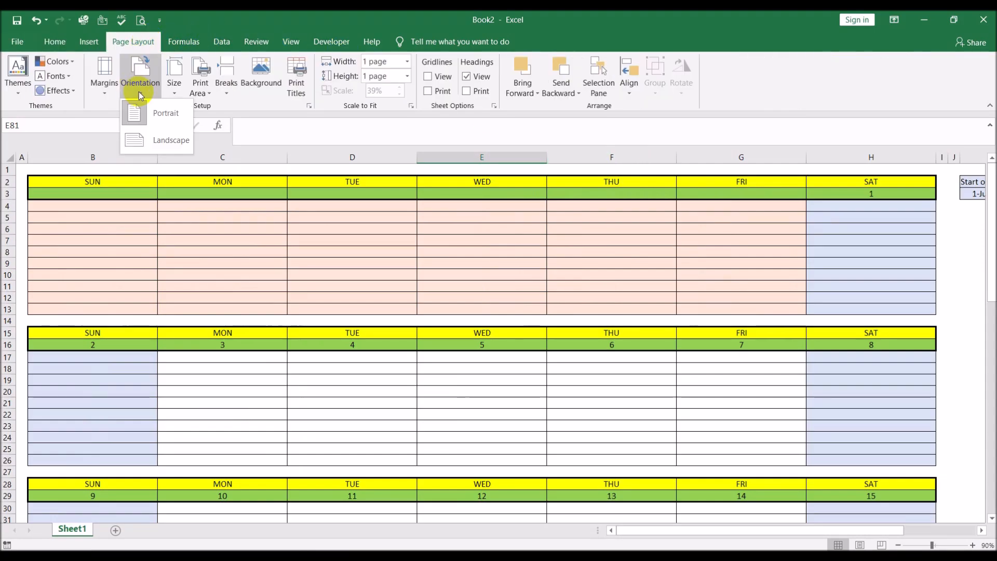
pyautogui.click(151, 140)
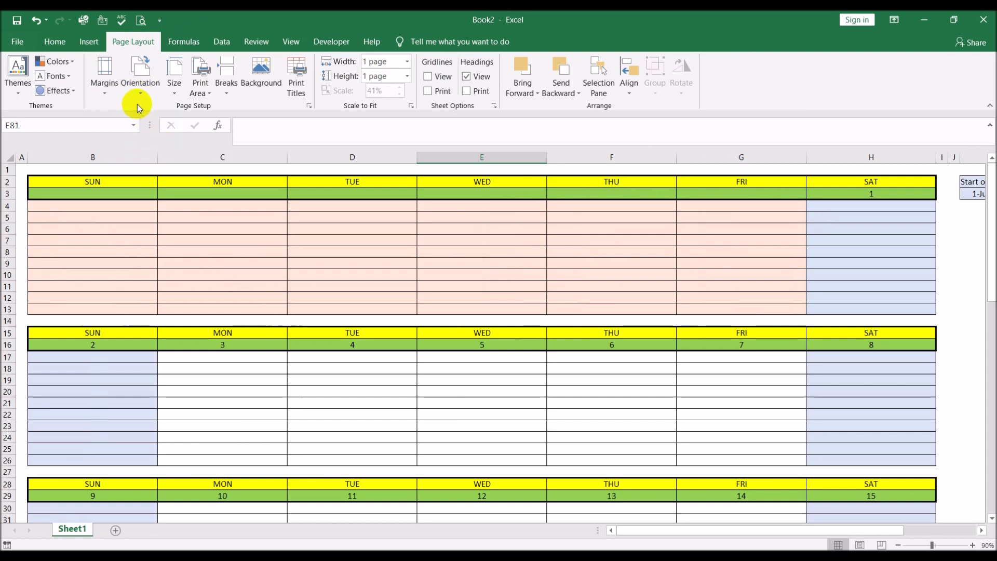
pyautogui.click(140, 20)
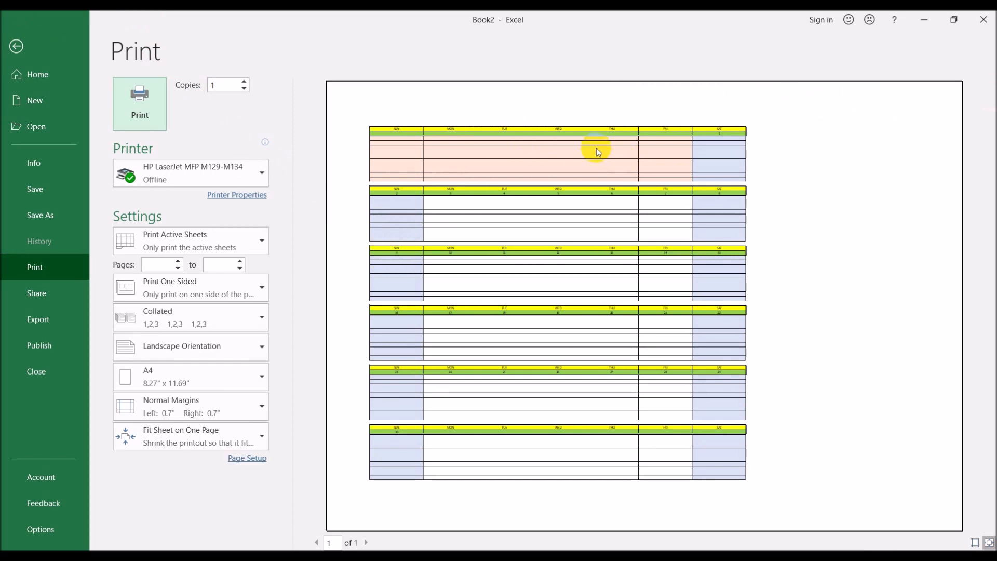
pyautogui.press('Escape')
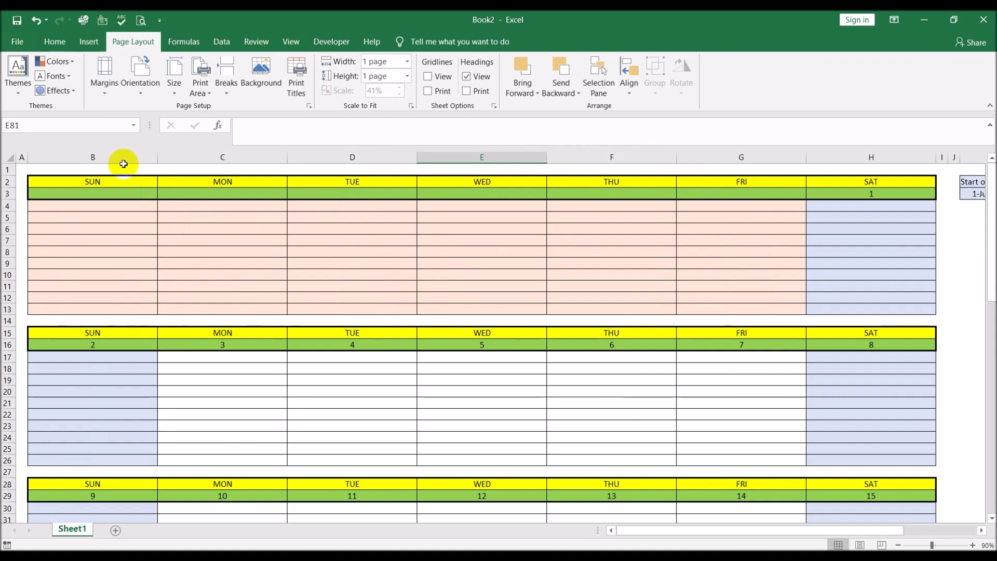
# - Widen the weekday columns B through H equally by entering a larger column width
pyautogui.moveTo(123, 163); pyautogui.dragTo(468, 163)
pyautogui.moveTo(809, 163); pyautogui.dragTo(812, 158)
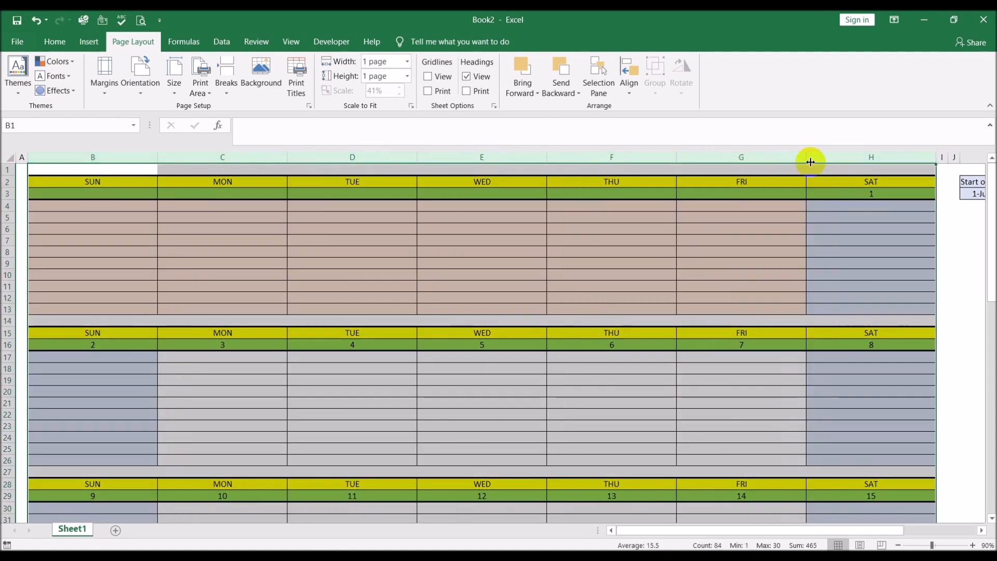
pyautogui.rightClick(827, 157)
pyautogui.click(865, 317)
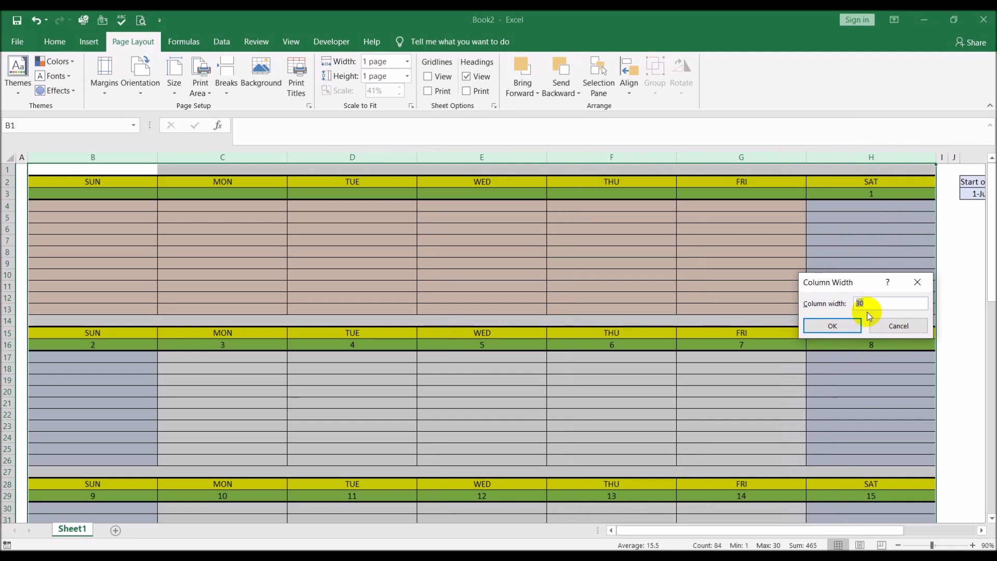
pyautogui.press('Return')
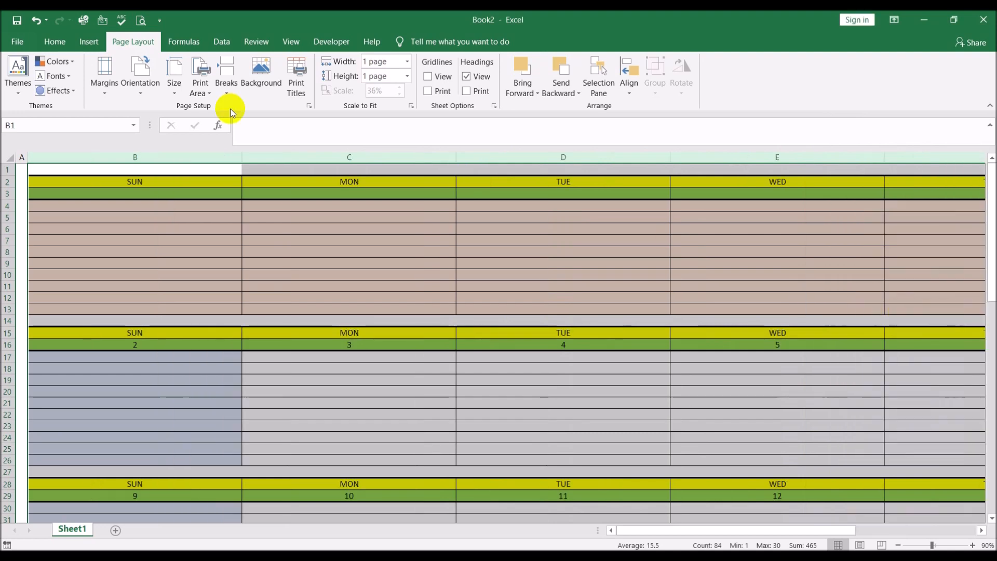
# - Check in the print preview how the widened calendar fills the landscape page, and return to the sheet
pyautogui.click(146, 23)
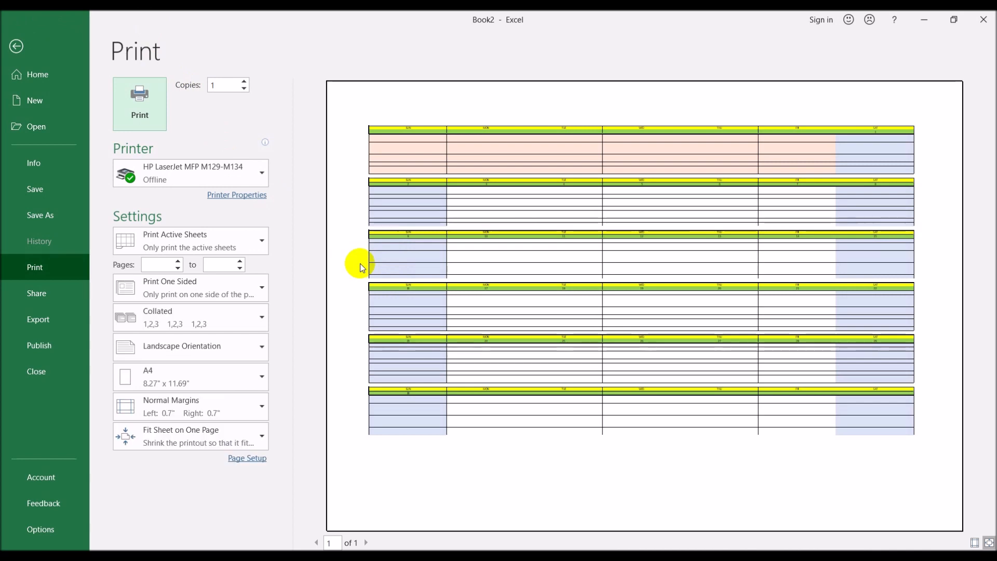
pyautogui.click(477, 259)
pyautogui.press('Escape')
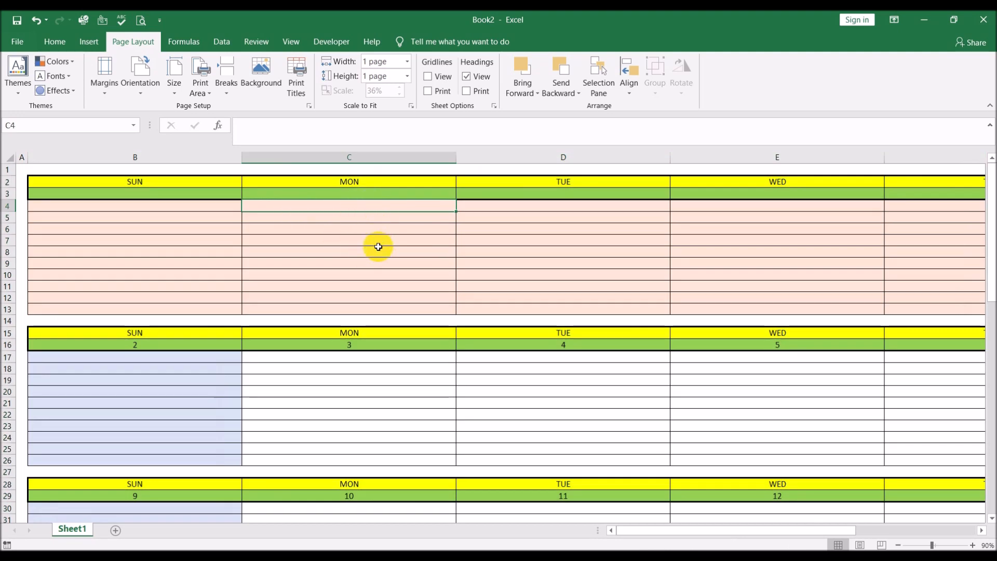
pyautogui.click(357, 210)
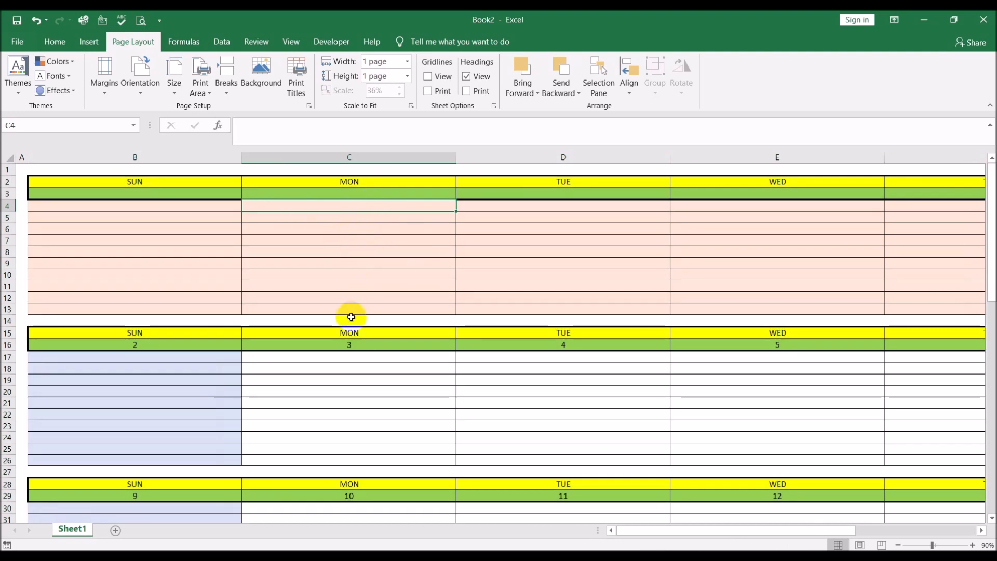